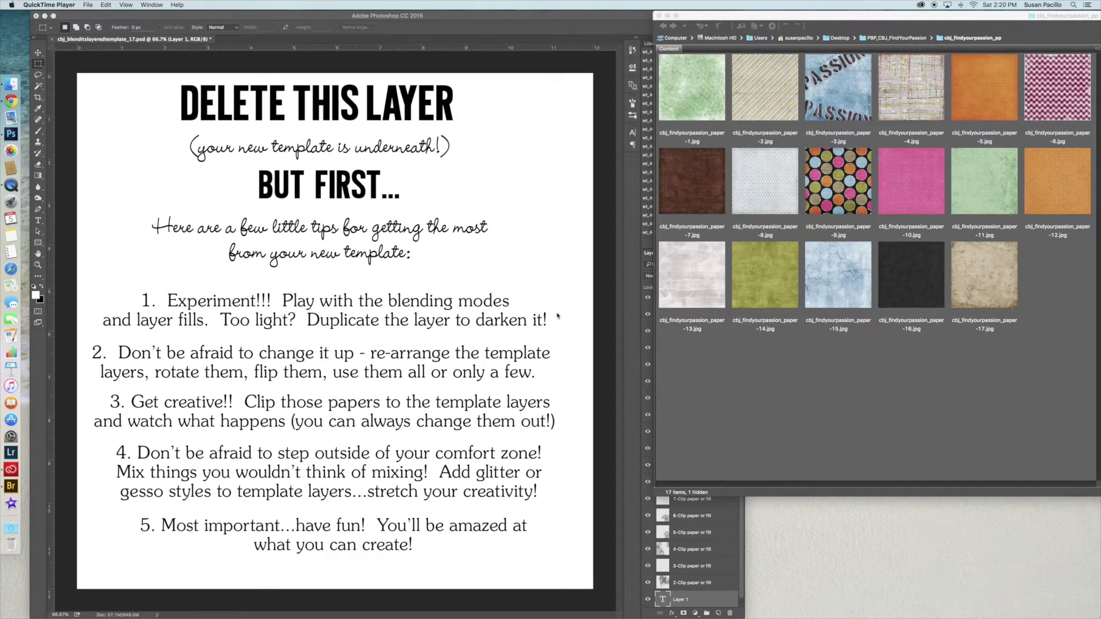
# Bring the layered template in Photoshop to the front and toggle the visibility of its DELETE THIS LAYER instruction layer
pyautogui.click(490, 16)
pyautogui.moveTo(741, 509); pyautogui.dragTo(717, 248)
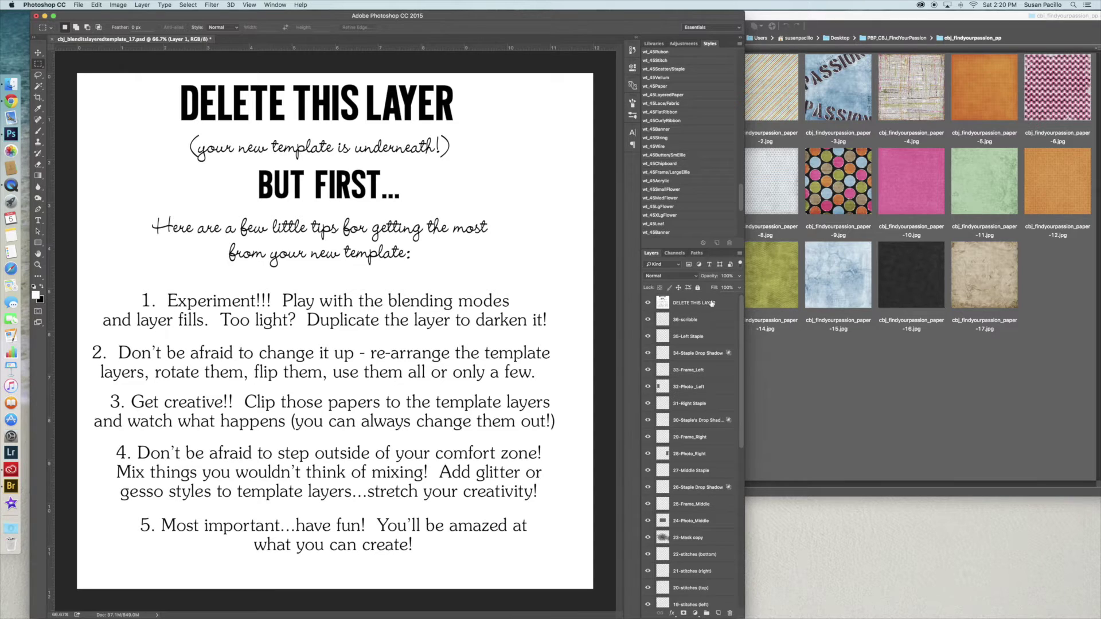
pyautogui.click(648, 303)
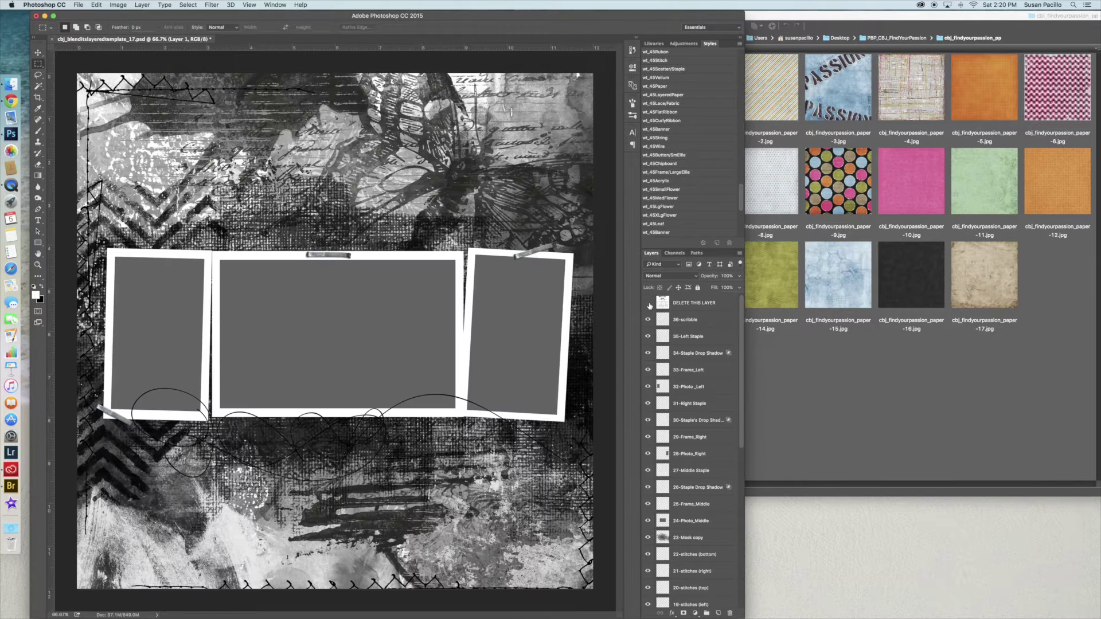
pyautogui.click(648, 303)
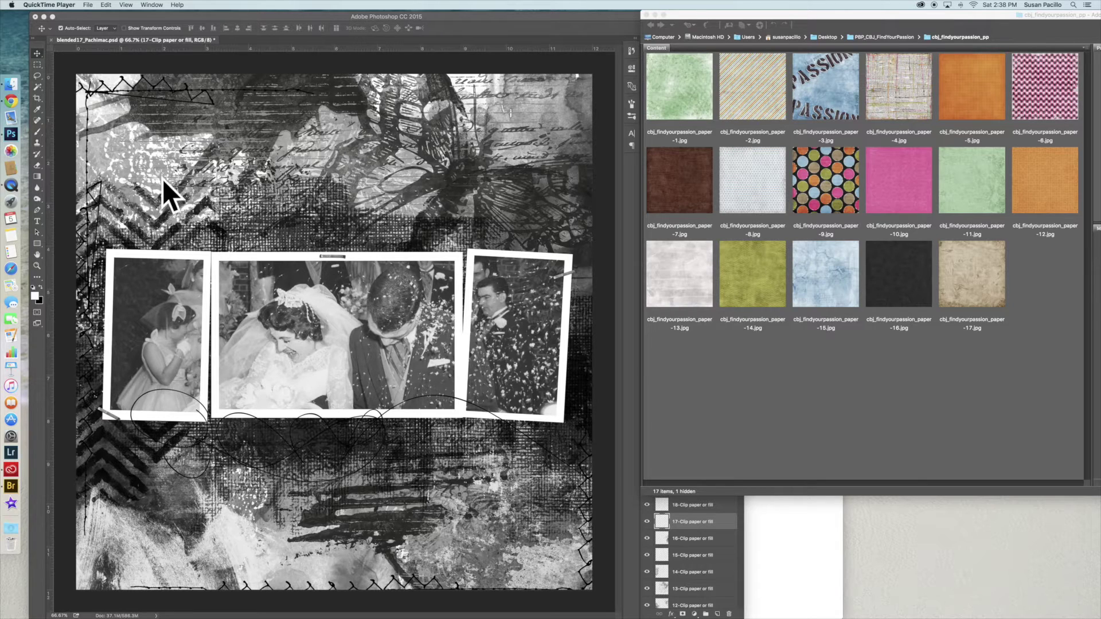
# Place the pink cbj_findyourpassion_paper-10 from Bridge above the butterfly layer 13-Clip paper or fill and clip it to that layer
pyautogui.click(425, 187)
pyautogui.click(426, 186)
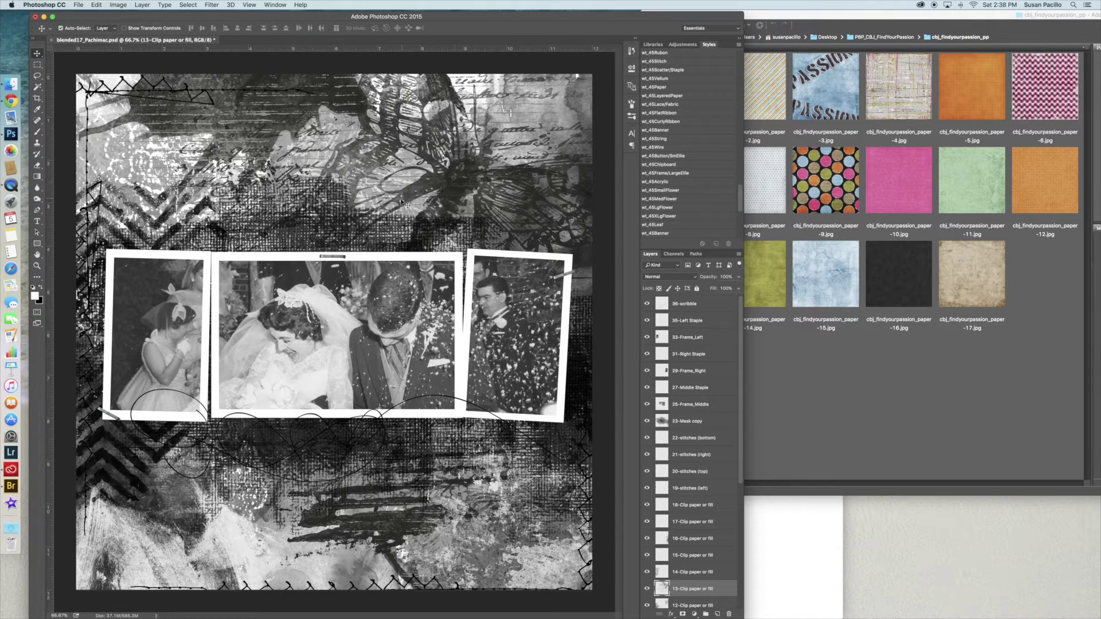
pyautogui.click(918, 176)
pyautogui.click(907, 182)
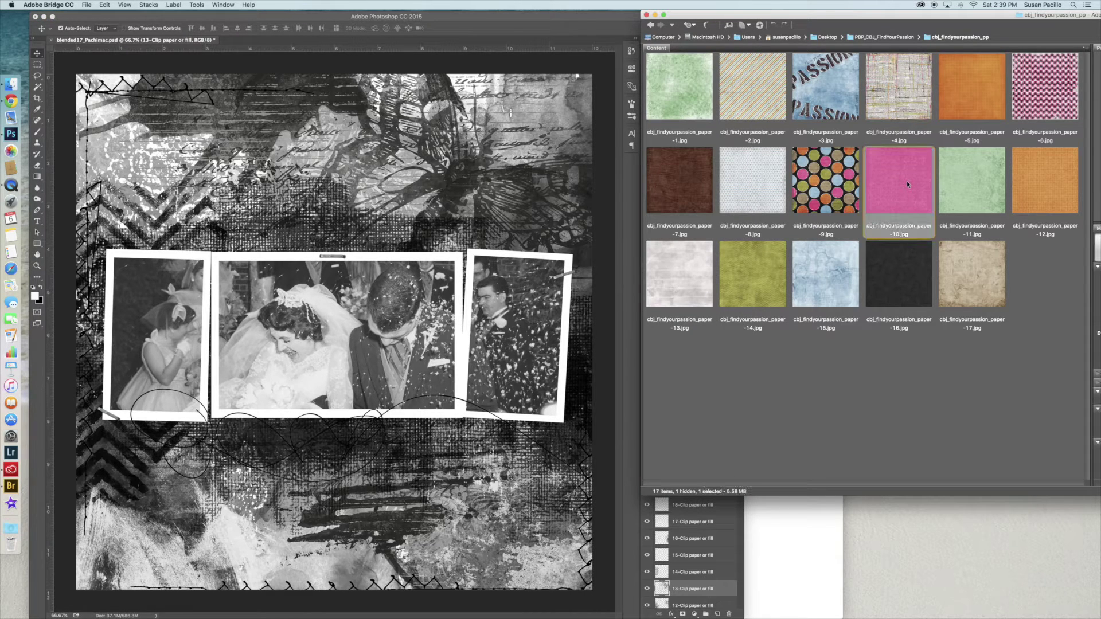
pyautogui.moveTo(907, 180); pyautogui.dragTo(371, 228)
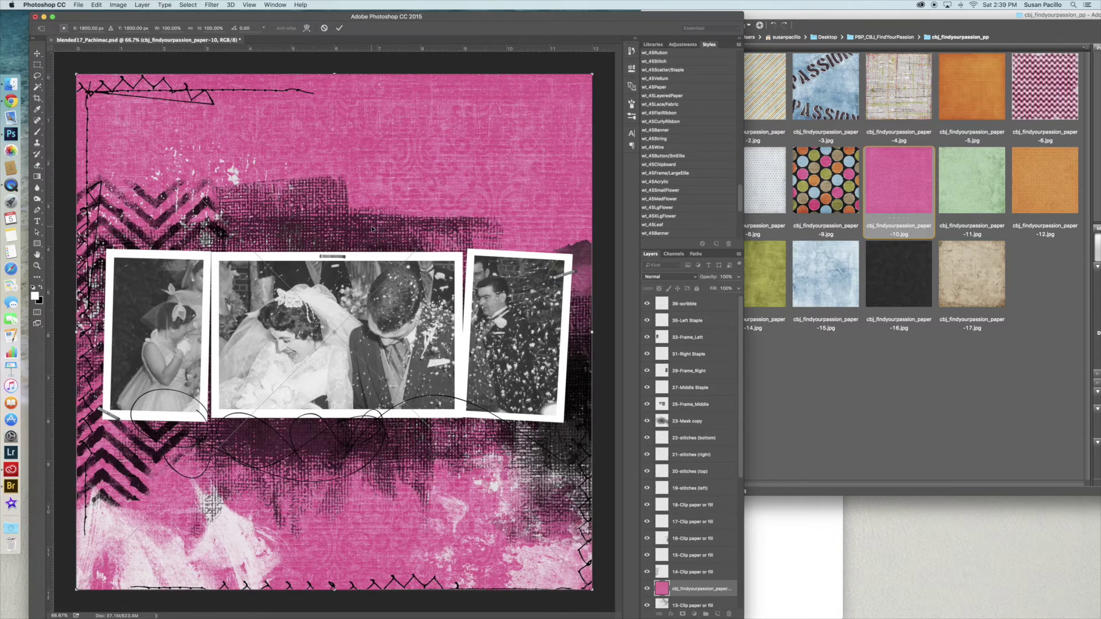
pyautogui.press('Return')
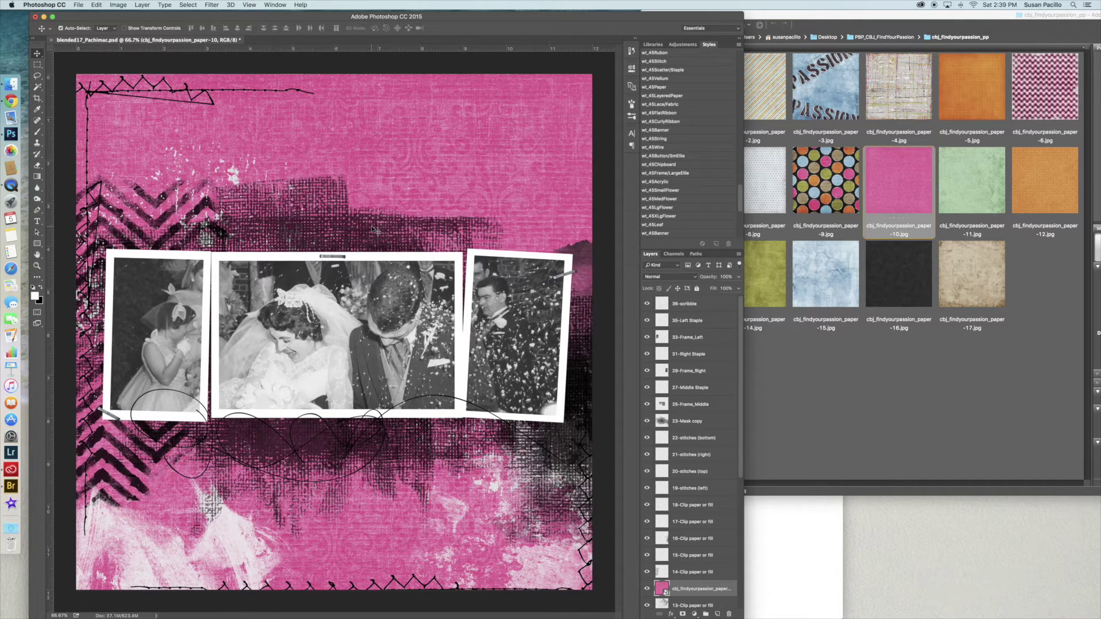
pyautogui.press('super+alt+g')
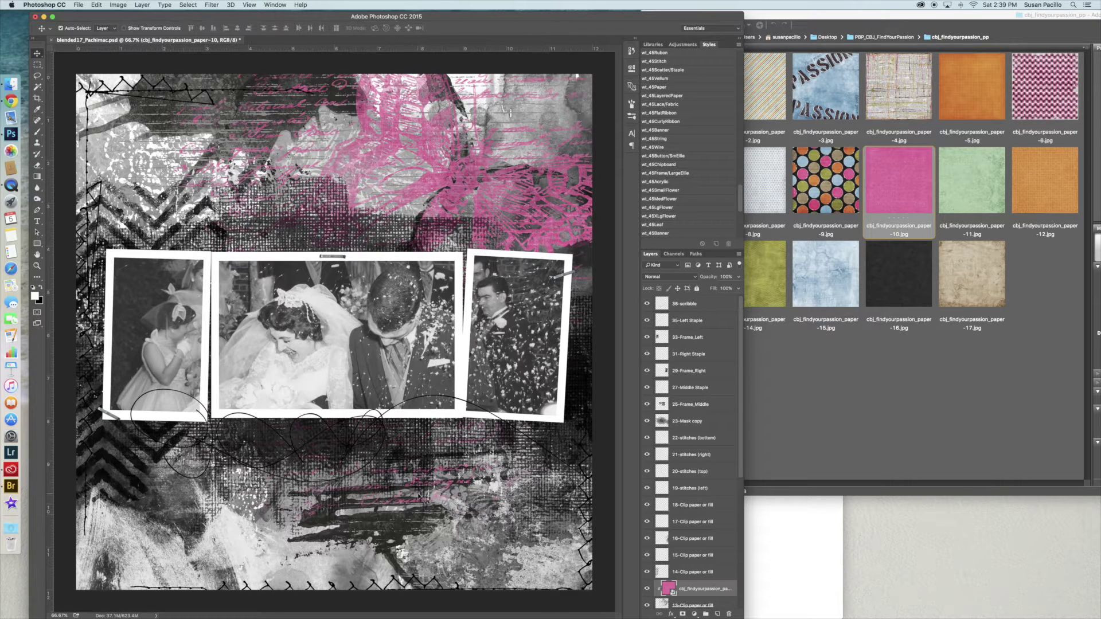
# Try the pink paper-10 clipped to the chevron layer 14-Clip paper or fill, and delete that clipped paper
pyautogui.click(96, 208)
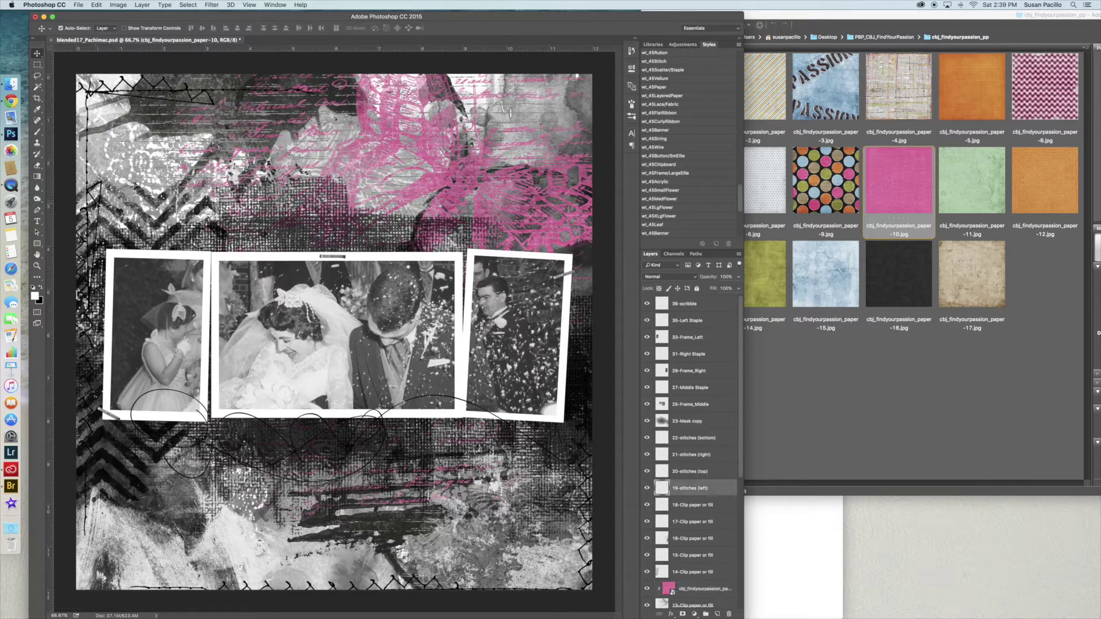
pyautogui.click(119, 212)
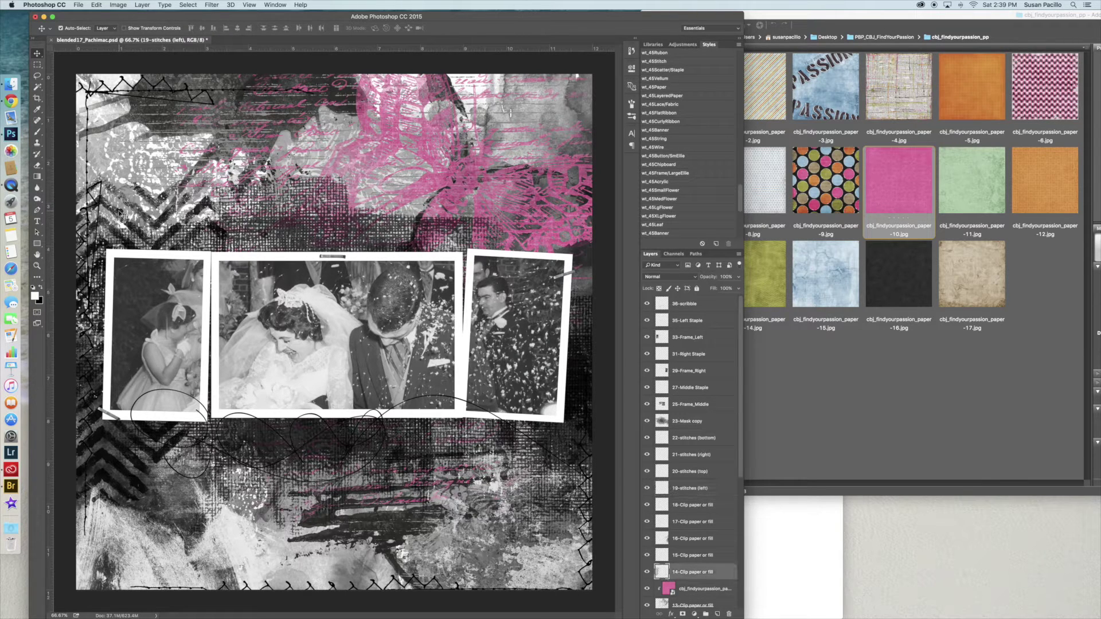
pyautogui.moveTo(898, 180); pyautogui.dragTo(258, 361)
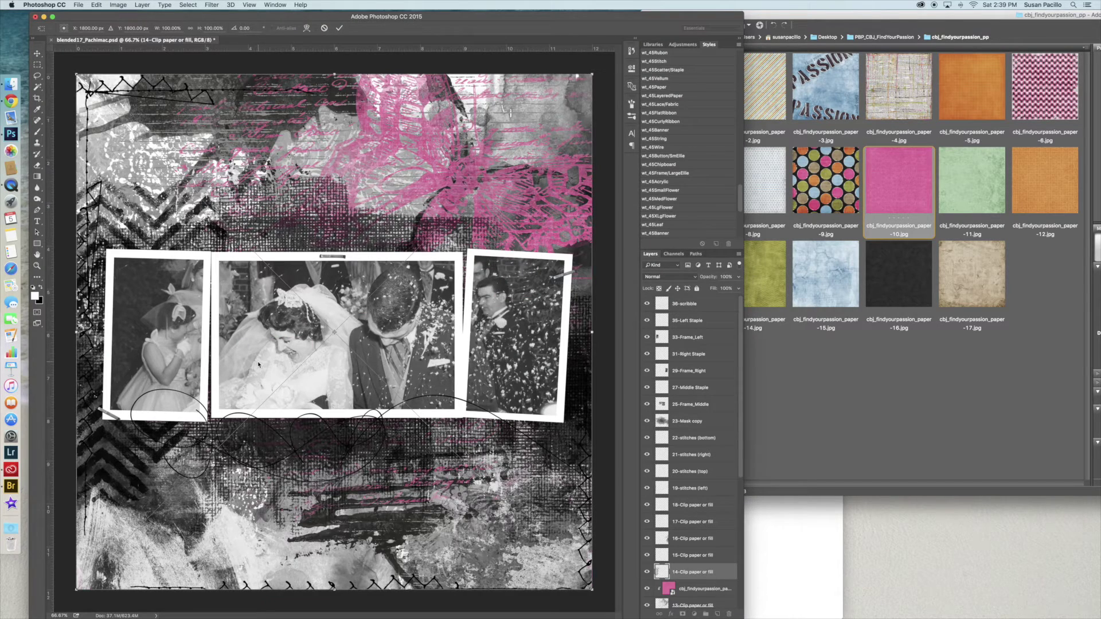
pyautogui.press('Return')
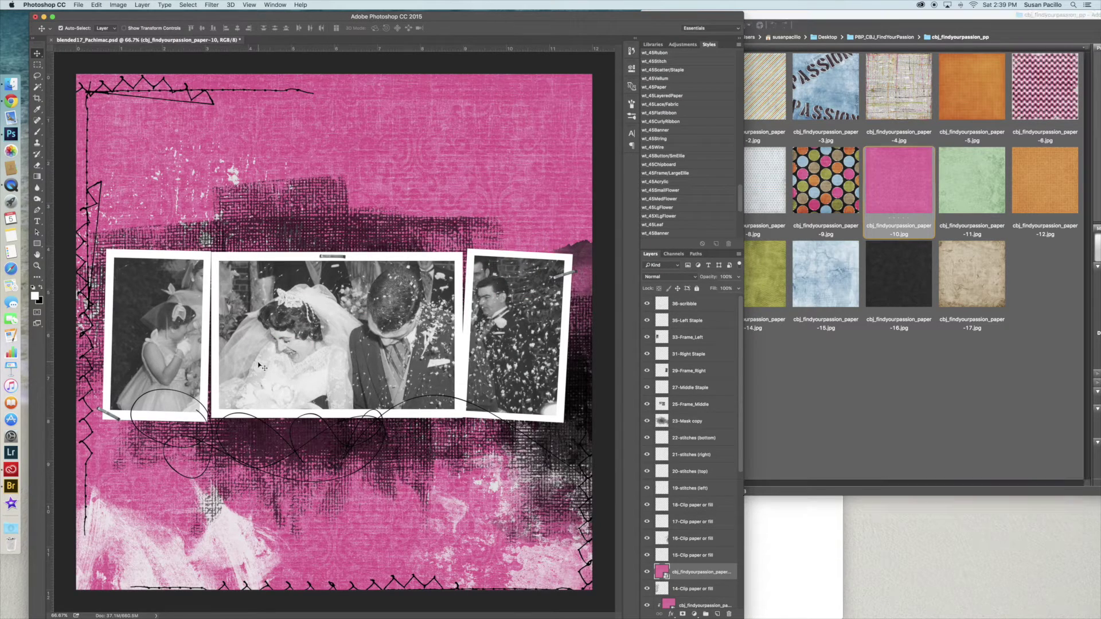
pyautogui.press('super+alt+g')
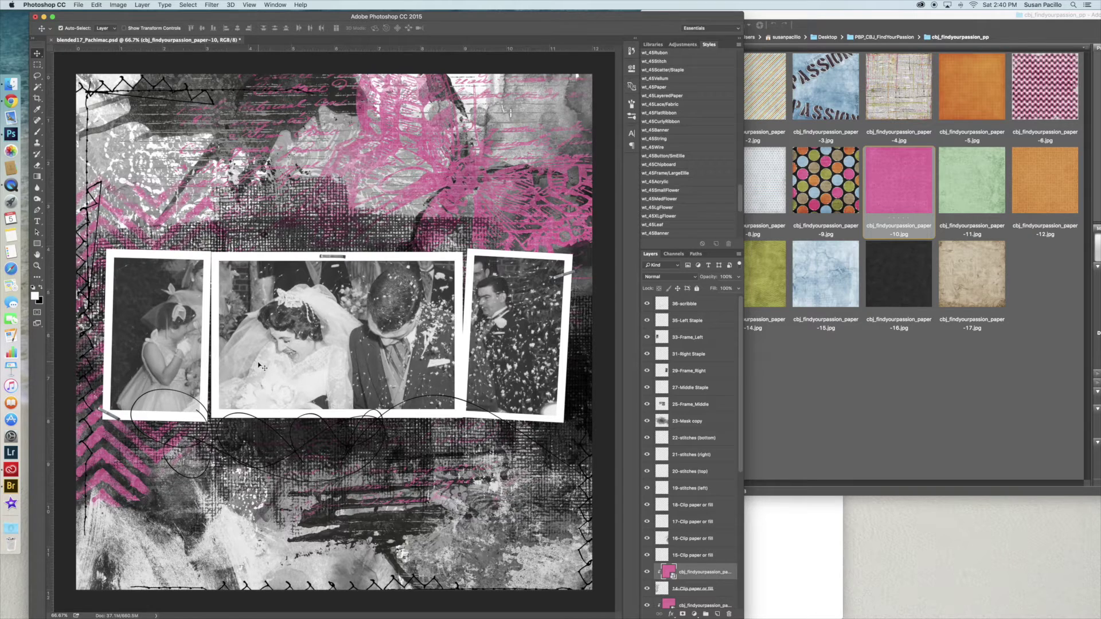
pyautogui.press('Delete')
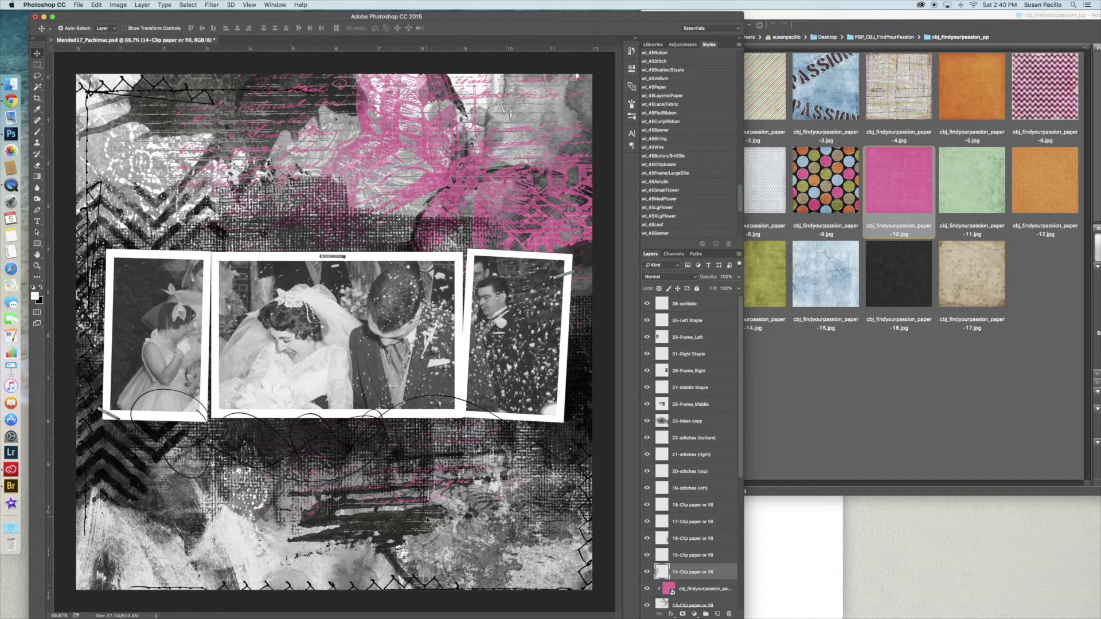
# Place the newsprint cbj_findyourpassion_paper-4 from Bridge above layer 17-Clip paper or fill and clip it to that layer
pyautogui.hotkey('alt', ']')
pyautogui.hotkey('alt', ']')
pyautogui.hotkey('alt', ']')
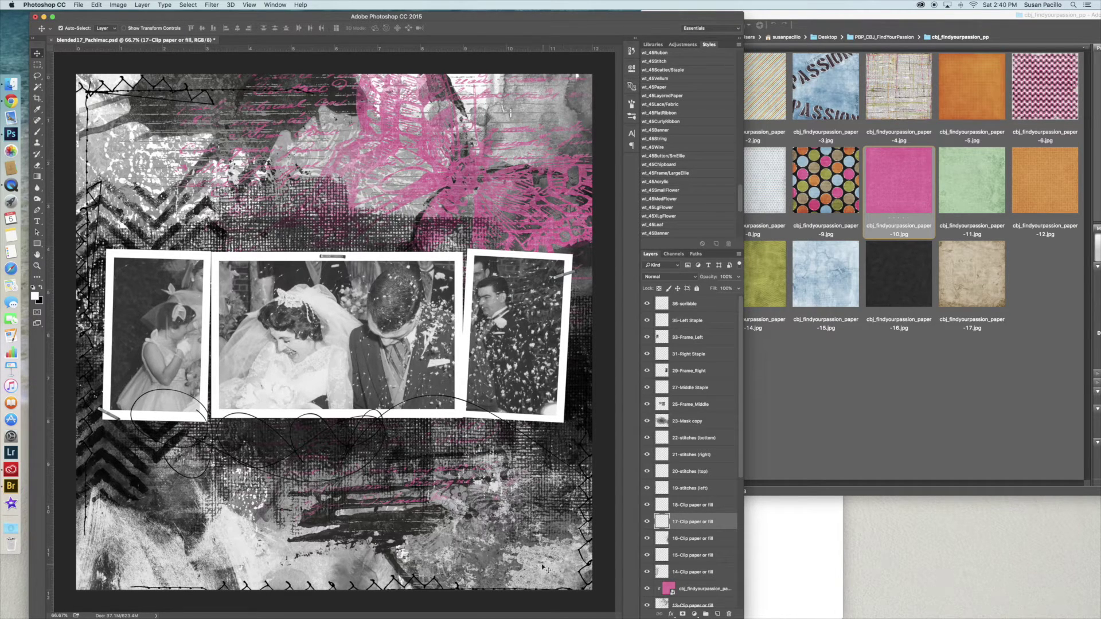
pyautogui.click(1006, 17)
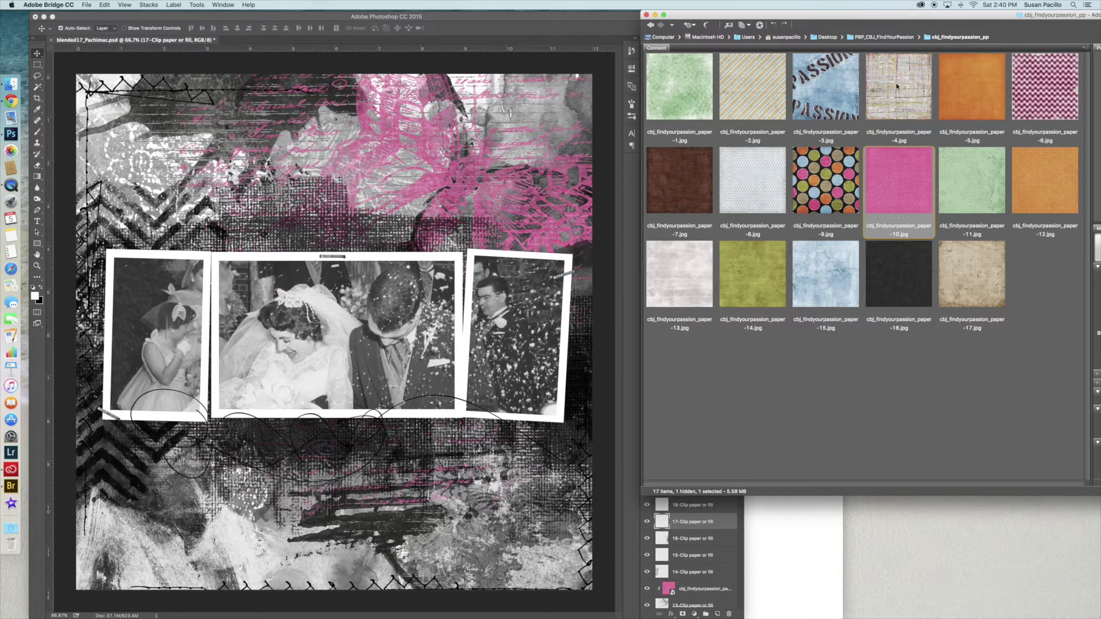
pyautogui.click(919, 95)
pyautogui.moveTo(915, 90); pyautogui.dragTo(419, 292)
pyautogui.press('Return')
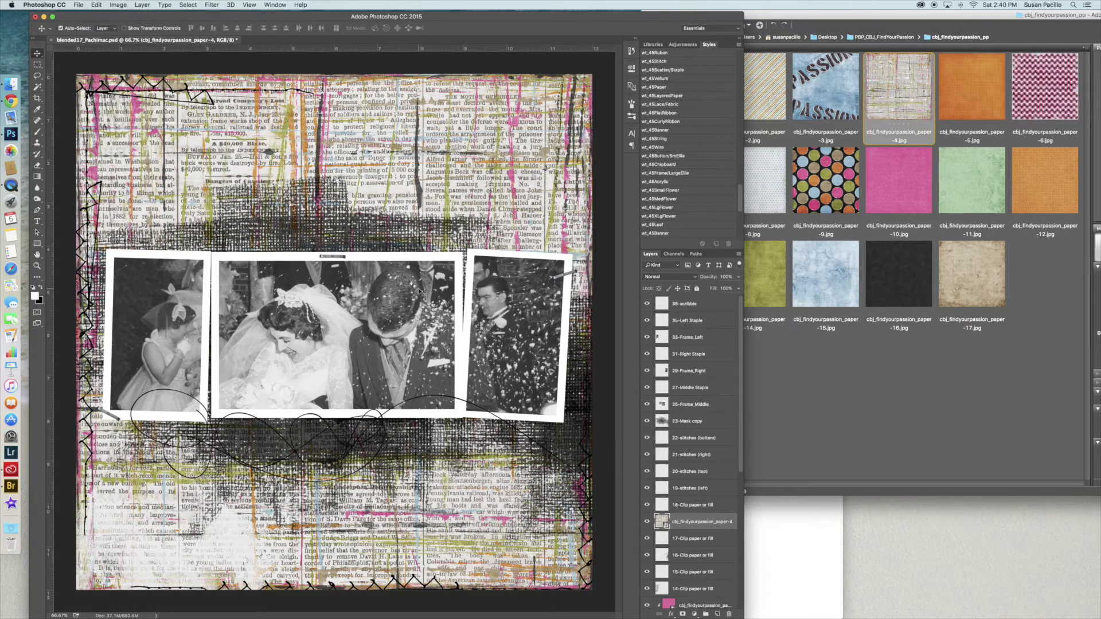
pyautogui.press('super+alt+g')
pyautogui.press('super+alt+g')
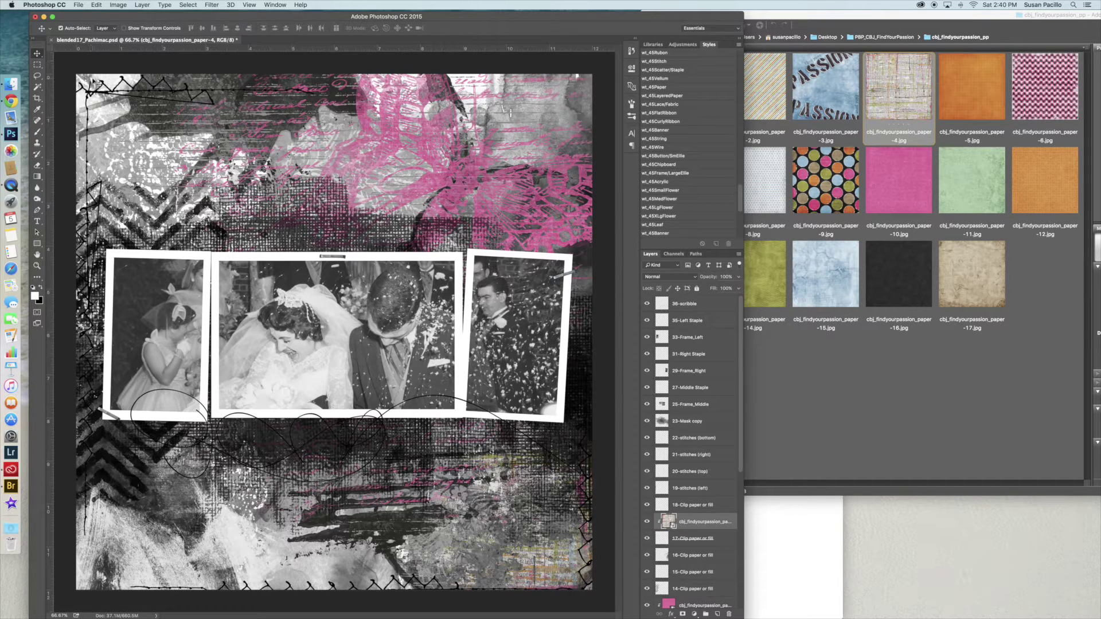
# Place cbj_findyourpassion_paper-4 from Bridge above layer 4-Clip paper or fill and clip it to that layer
pyautogui.click(587, 90)
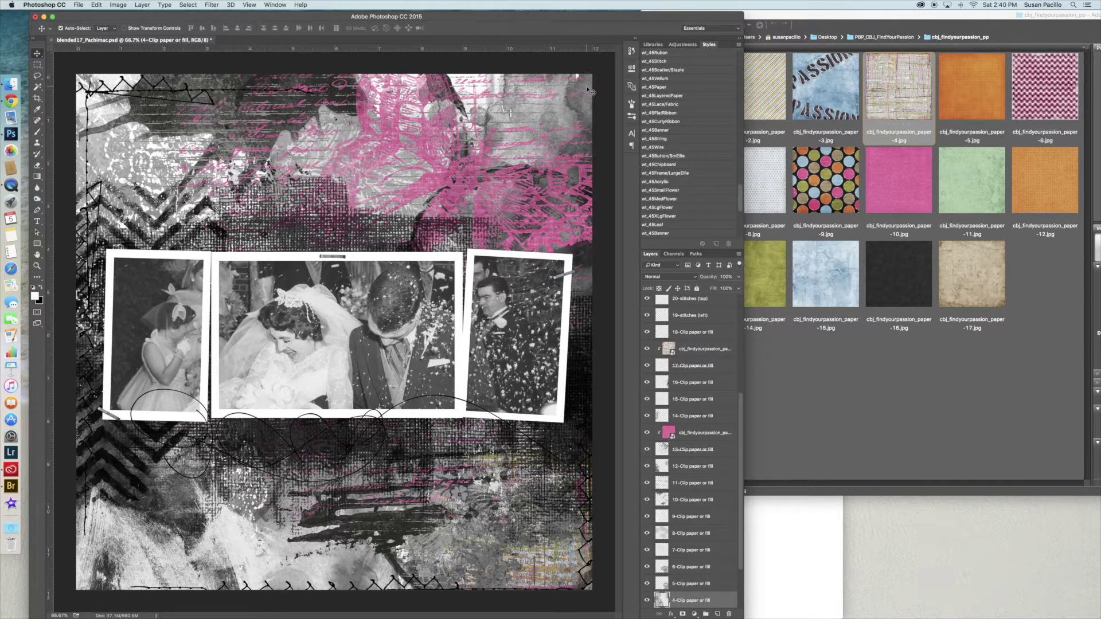
pyautogui.click(914, 100)
pyautogui.moveTo(914, 101); pyautogui.dragTo(538, 122)
pyautogui.press('Return')
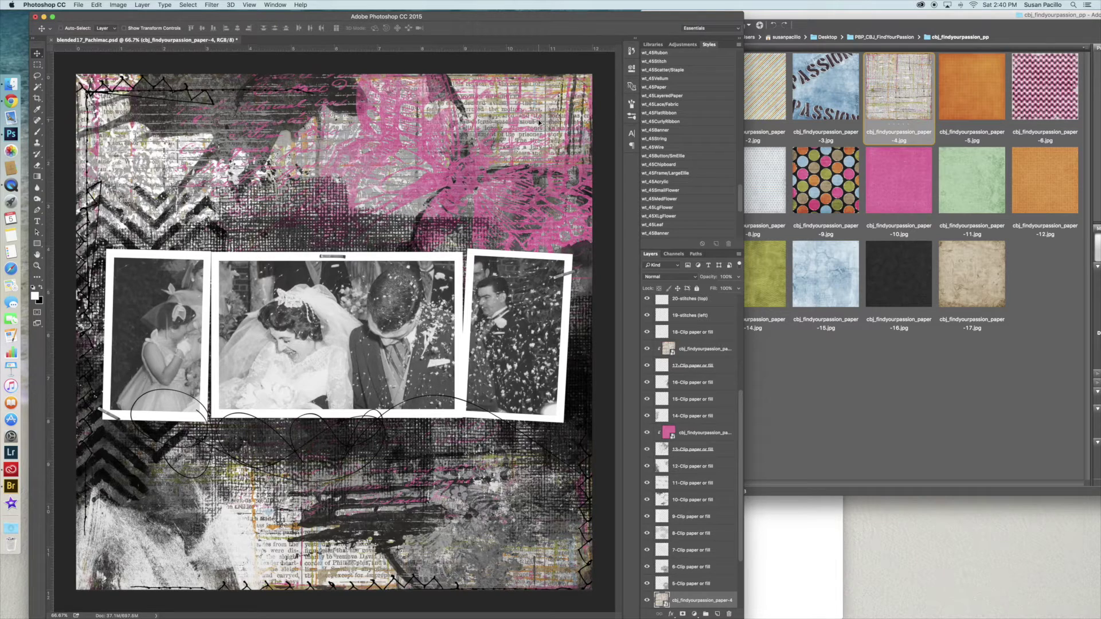
pyautogui.press('super+alt+g')
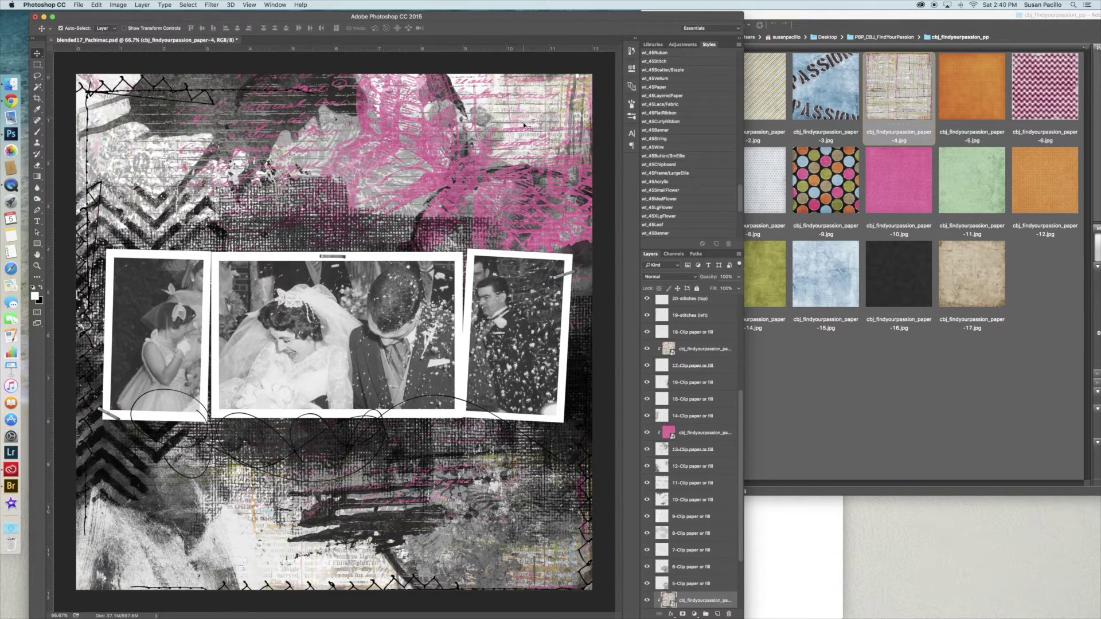
# Place the beige cbj_findyourpassion_paper-17 from Bridge above the 23-Mask copy layer and clip it to that mask
pyautogui.click(578, 434)
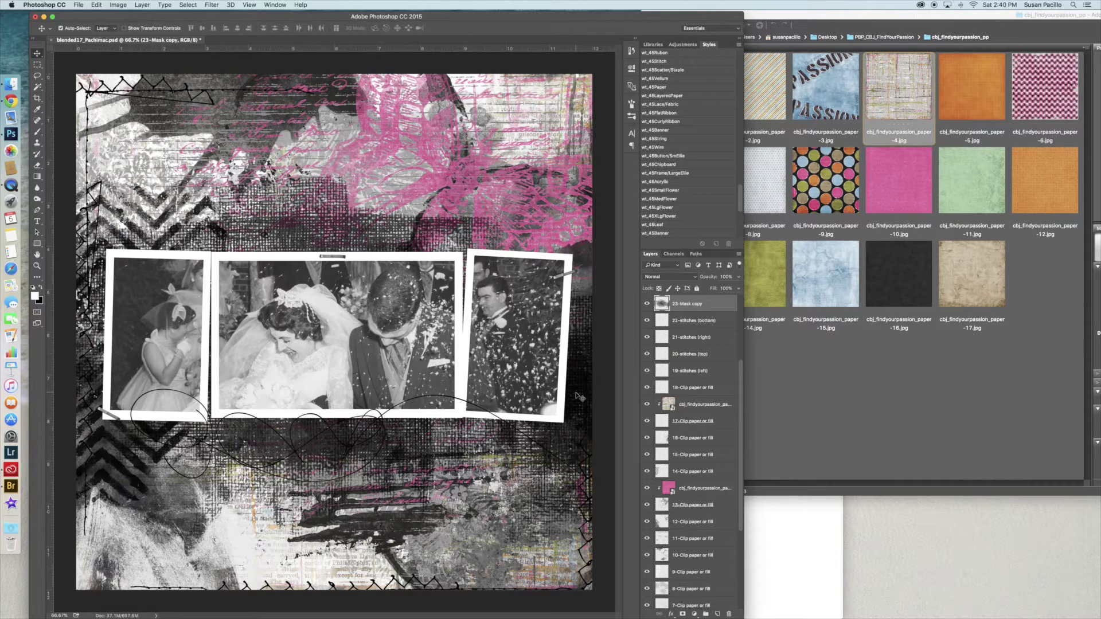
pyautogui.click(975, 265)
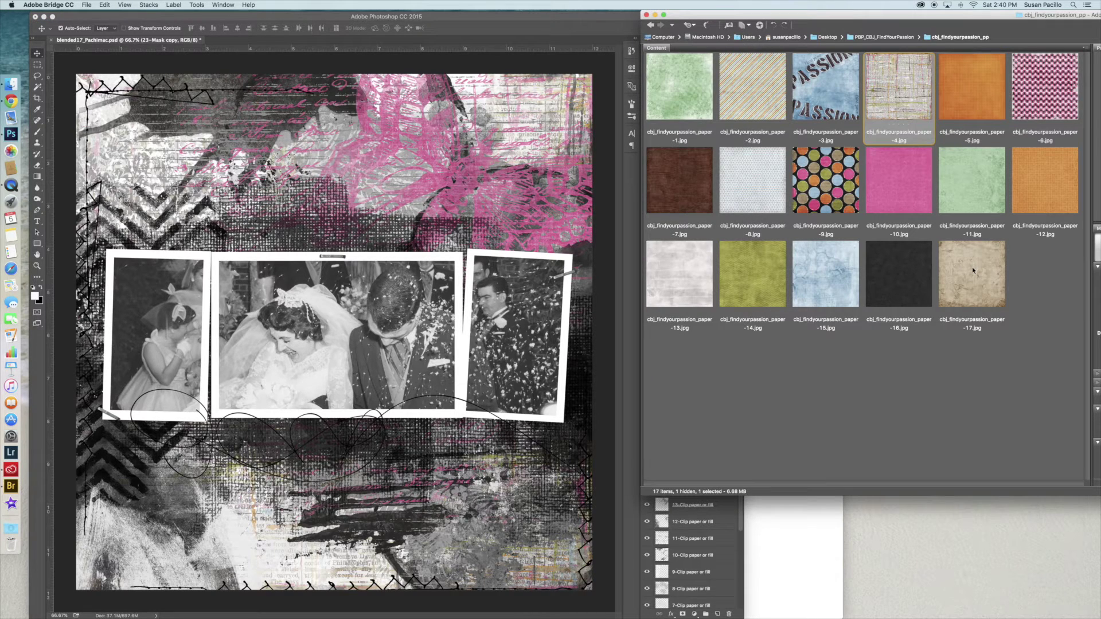
pyautogui.click(972, 267)
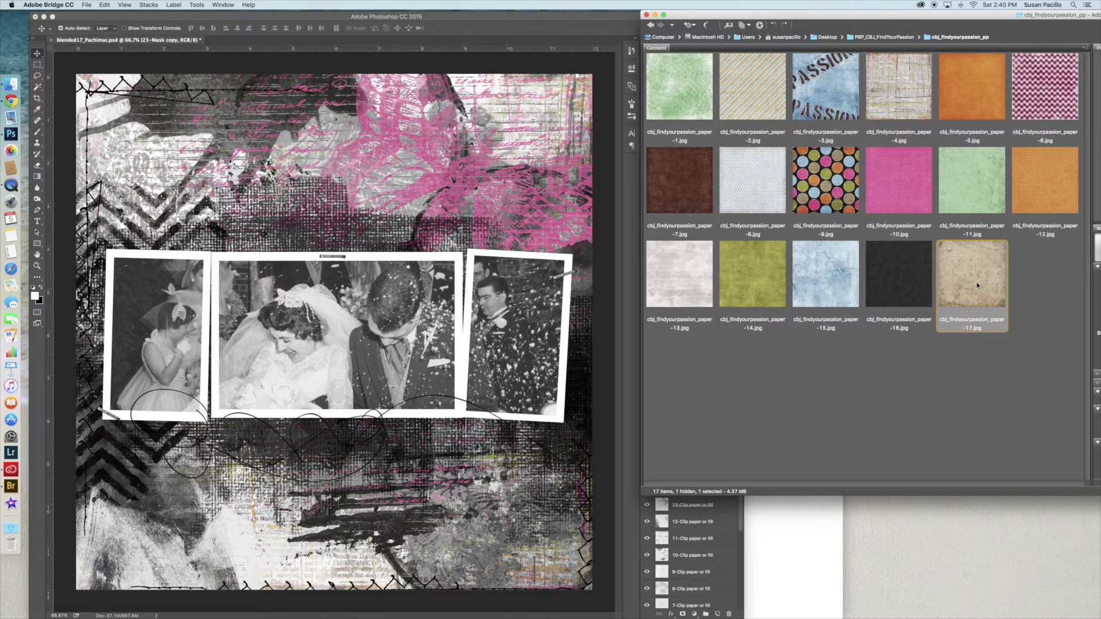
pyautogui.moveTo(977, 285); pyautogui.dragTo(461, 317)
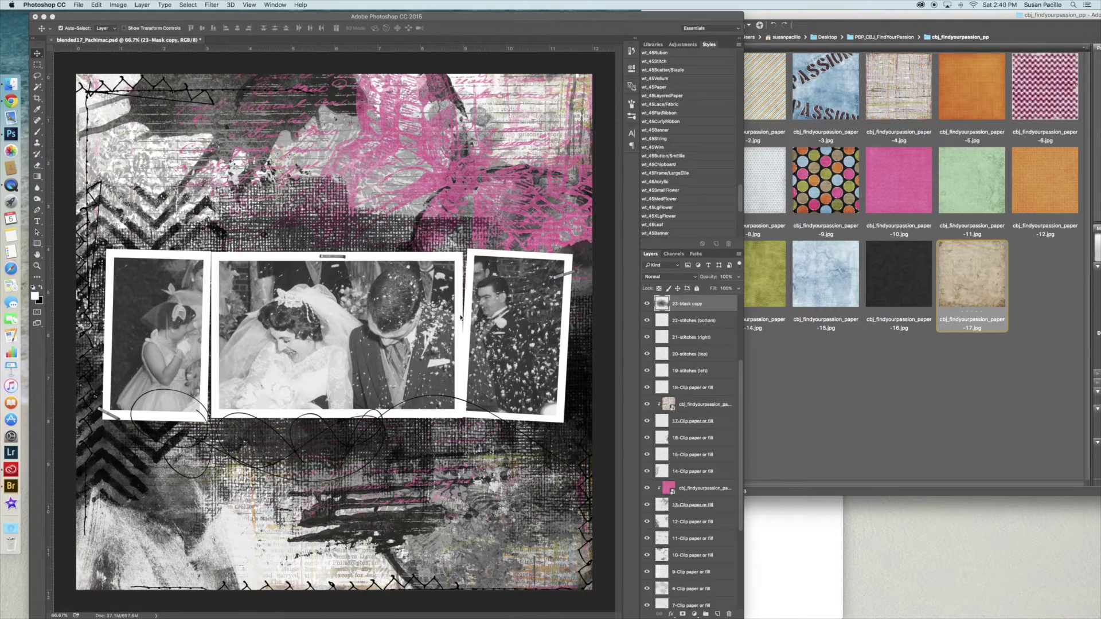
pyautogui.press('Return')
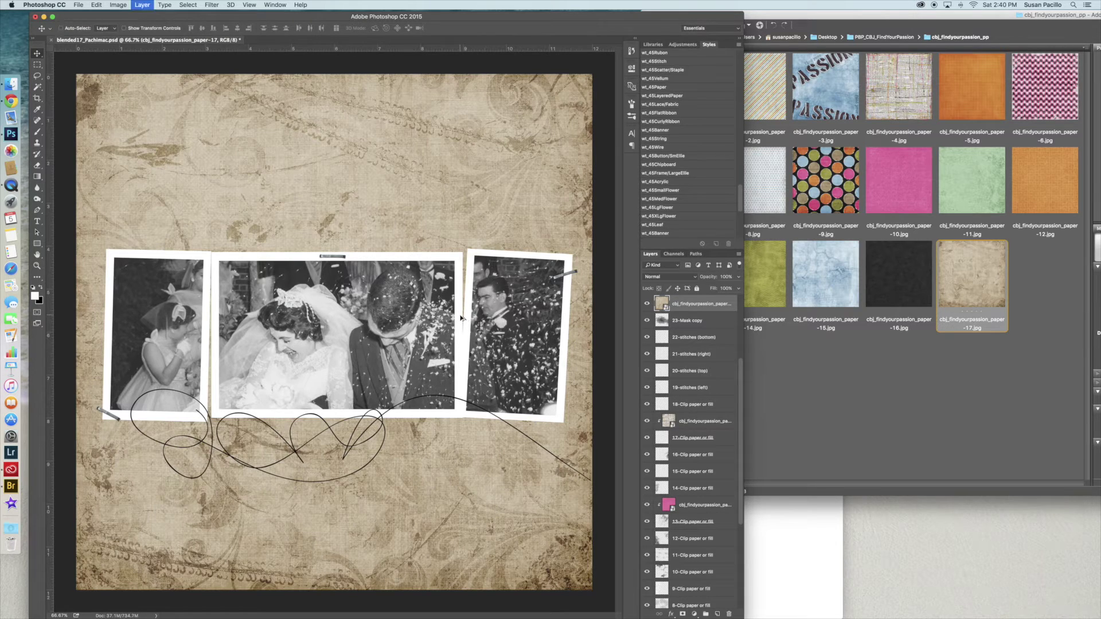
pyautogui.press('super+alt+g')
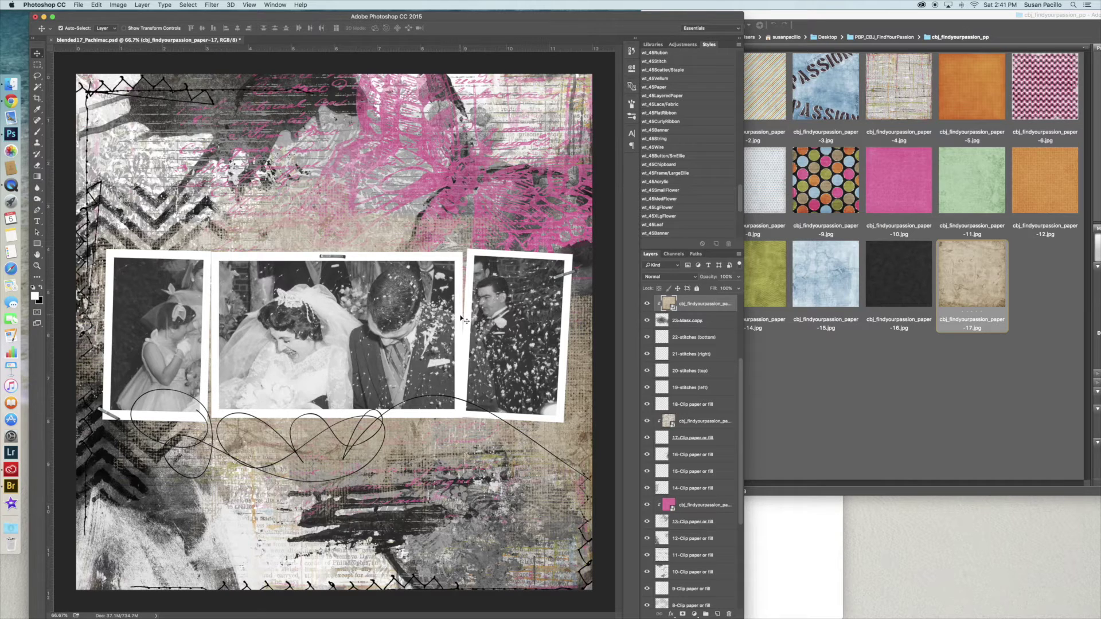
# Place the multicoloured dot cbj_findyourpassion_paper-9 from Bridge above layer 18-Clip paper or fill and clip it to that layer
pyautogui.click(797, 383)
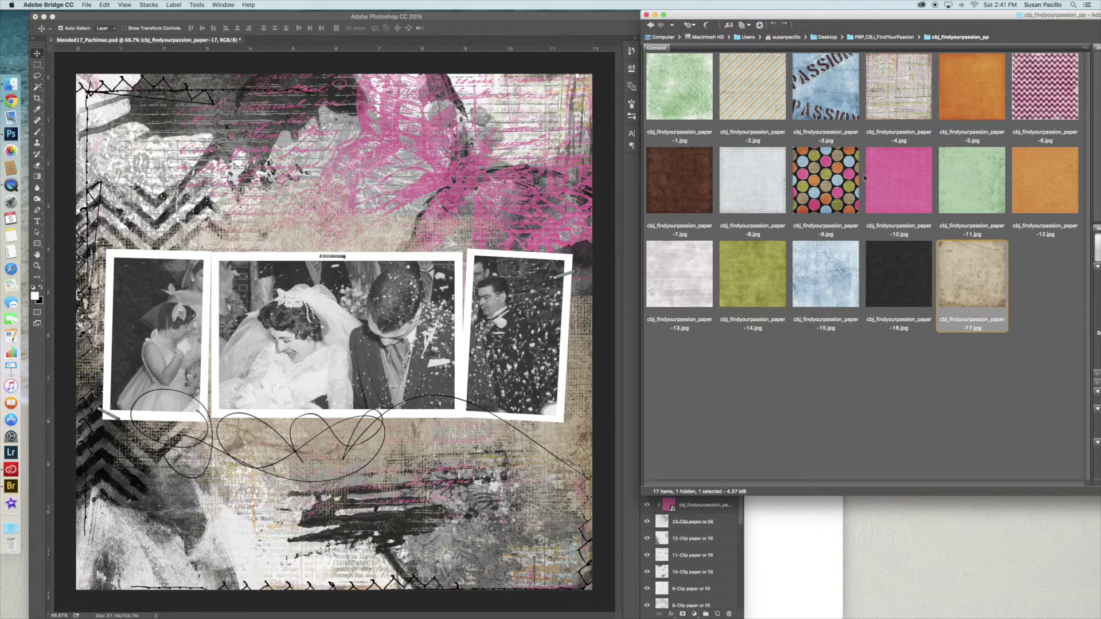
pyautogui.click(841, 228)
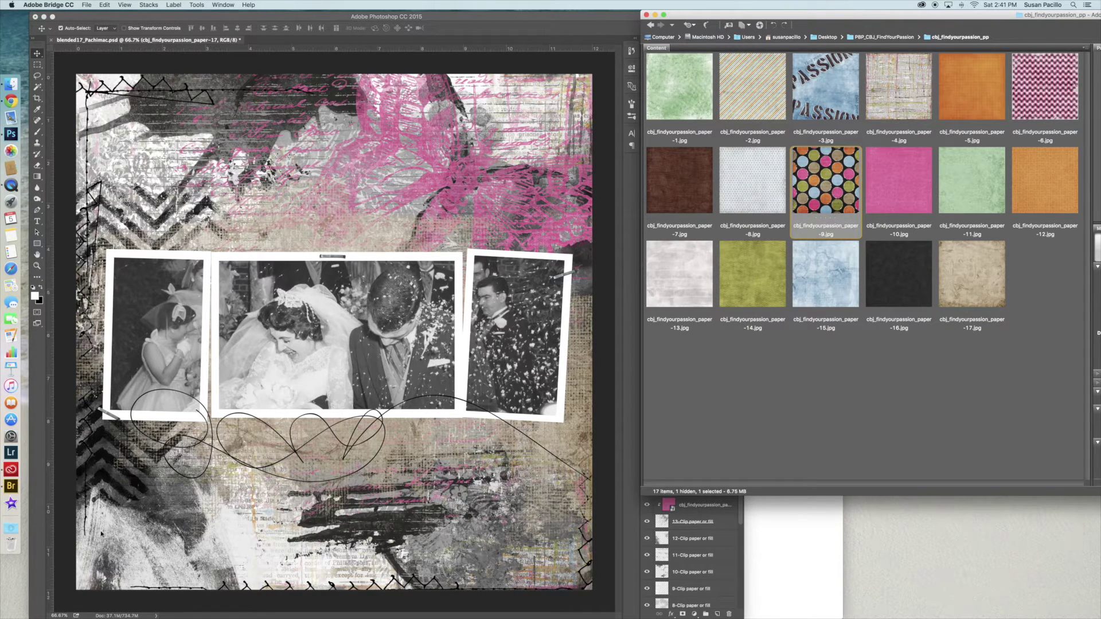
pyautogui.click(101, 533)
pyautogui.click(101, 533)
pyautogui.click(836, 167)
pyautogui.moveTo(836, 167); pyautogui.dragTo(149, 526)
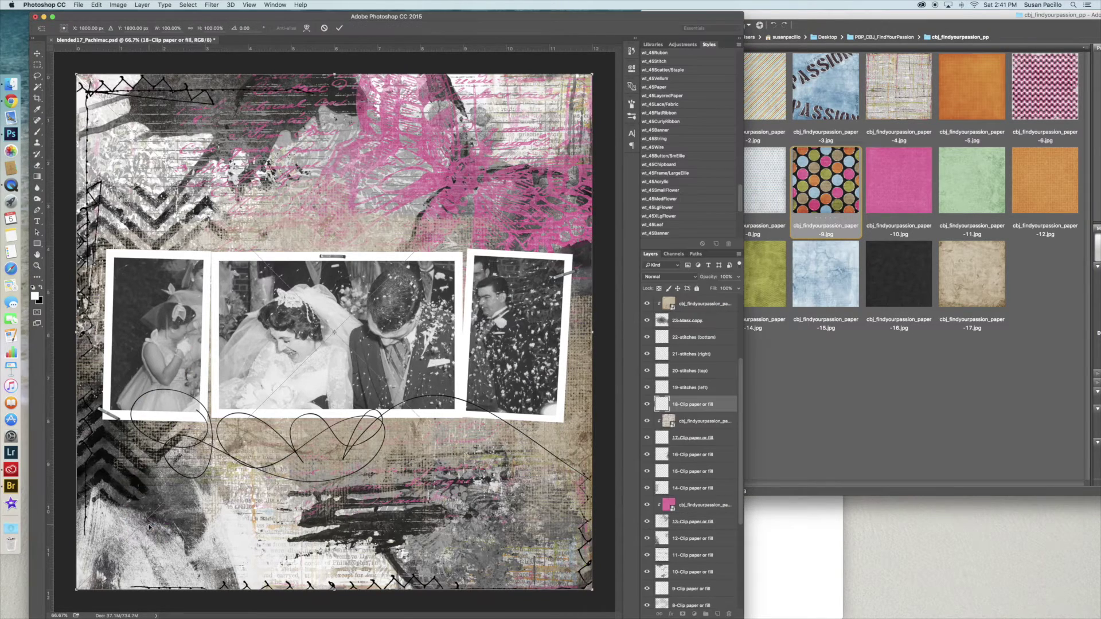
pyautogui.press('Return')
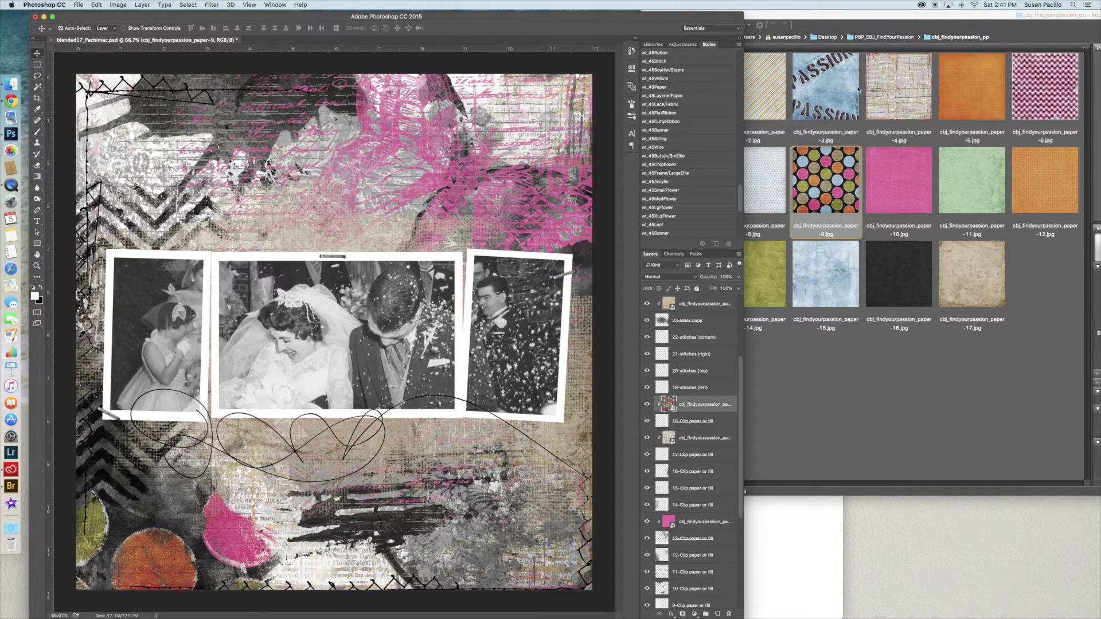
pyautogui.click(814, 89)
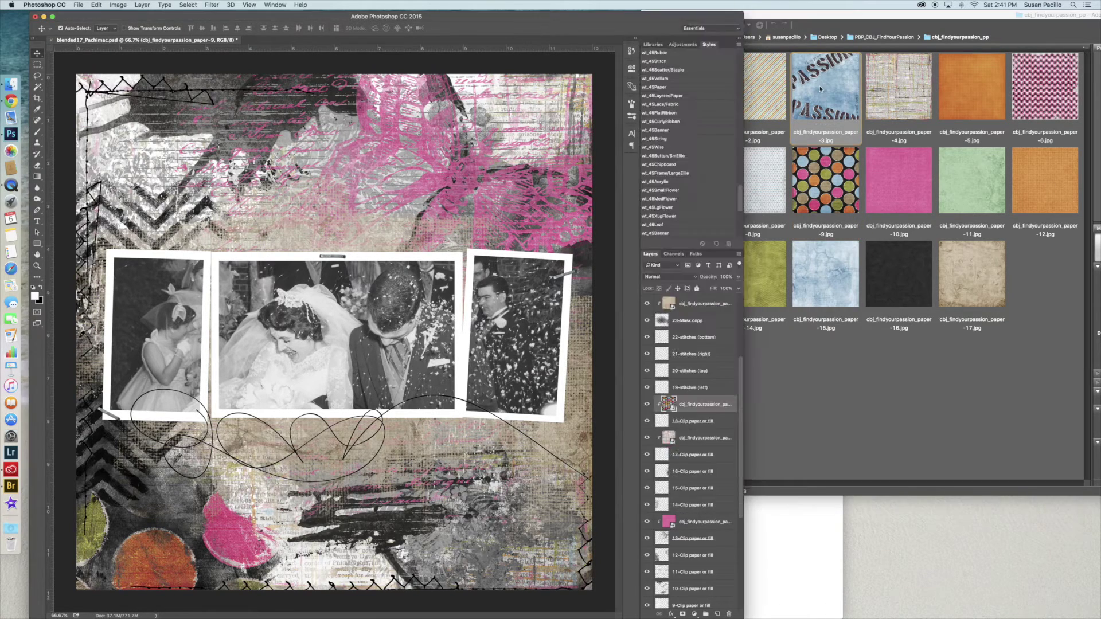
pyautogui.click(820, 89)
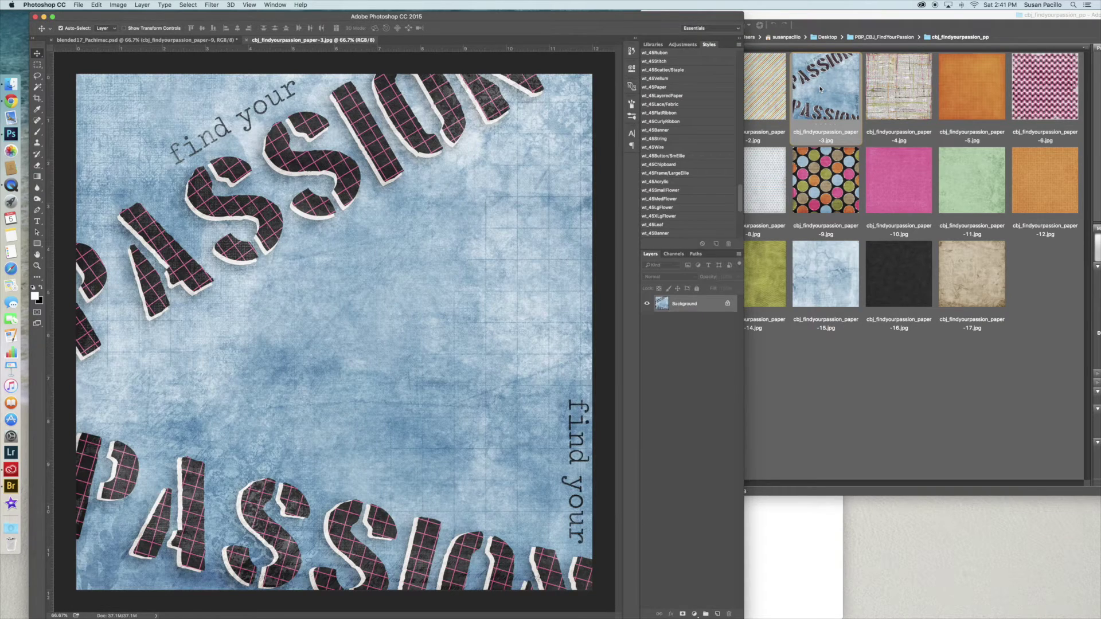
pyautogui.click(819, 89)
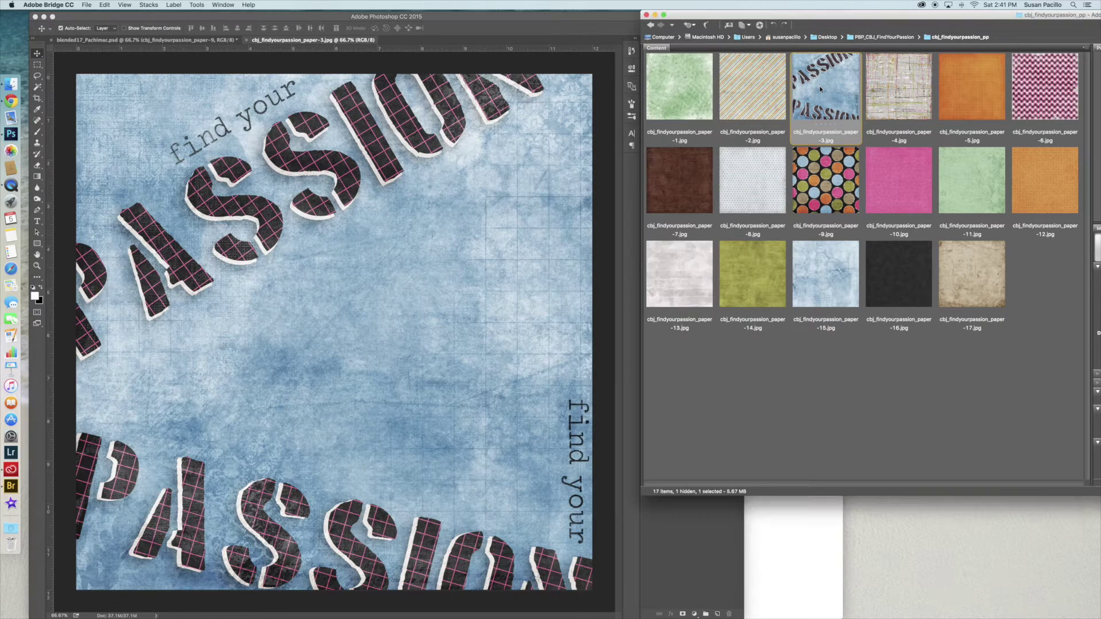
pyautogui.click(335, 43)
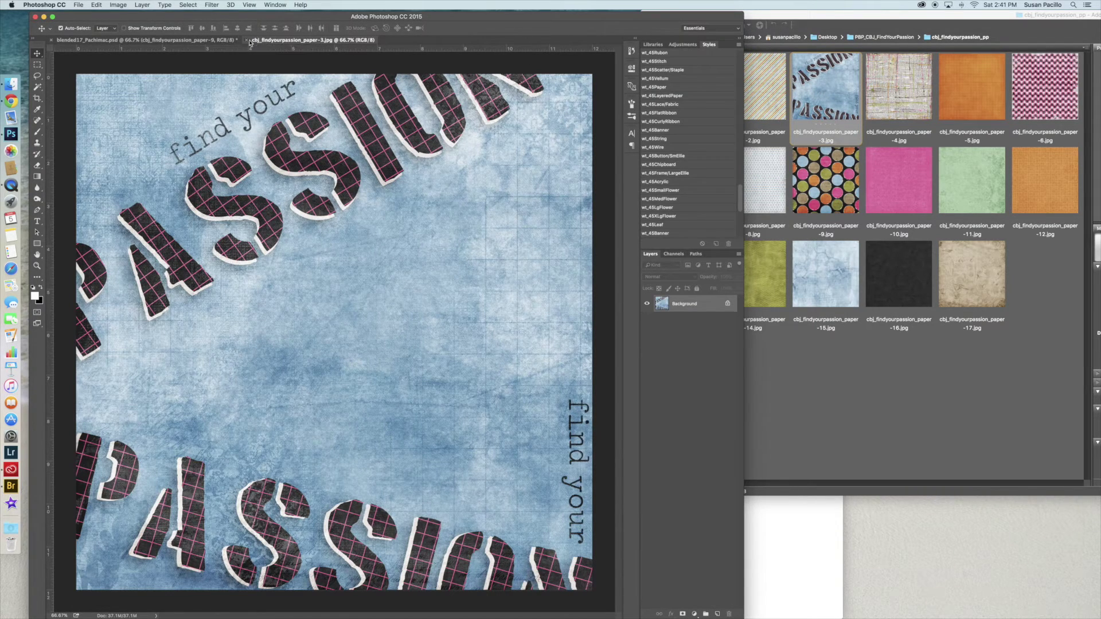
pyautogui.click(246, 40)
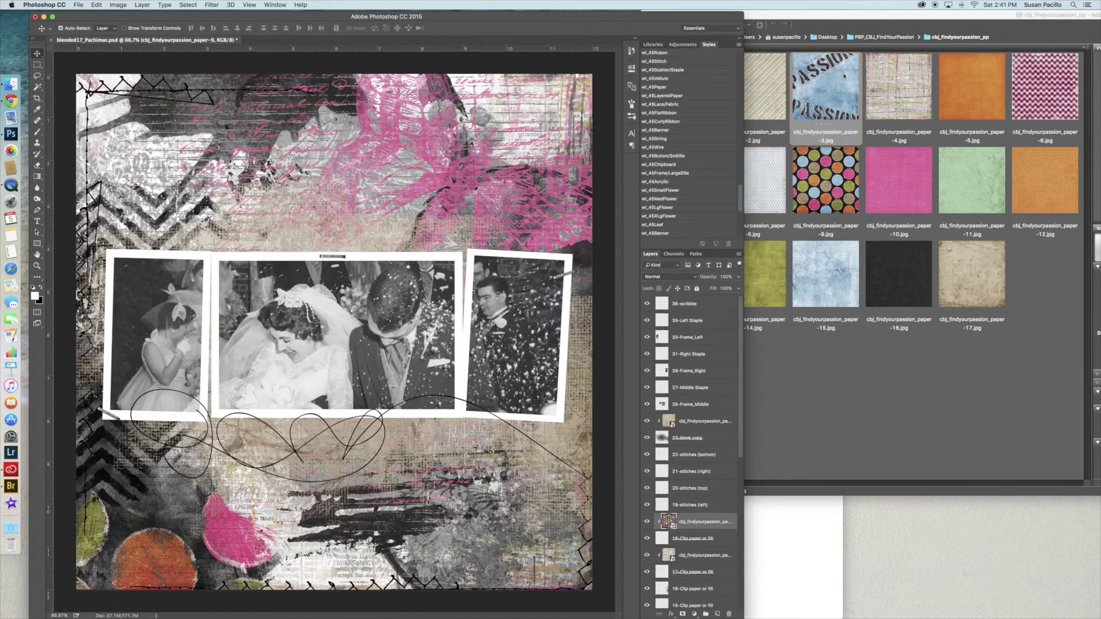
# Place the blue cbj_findyourpassion_paper-3 from Bridge above layer 10-Clip paper or fill and clip it to that layer
pyautogui.click(232, 84)
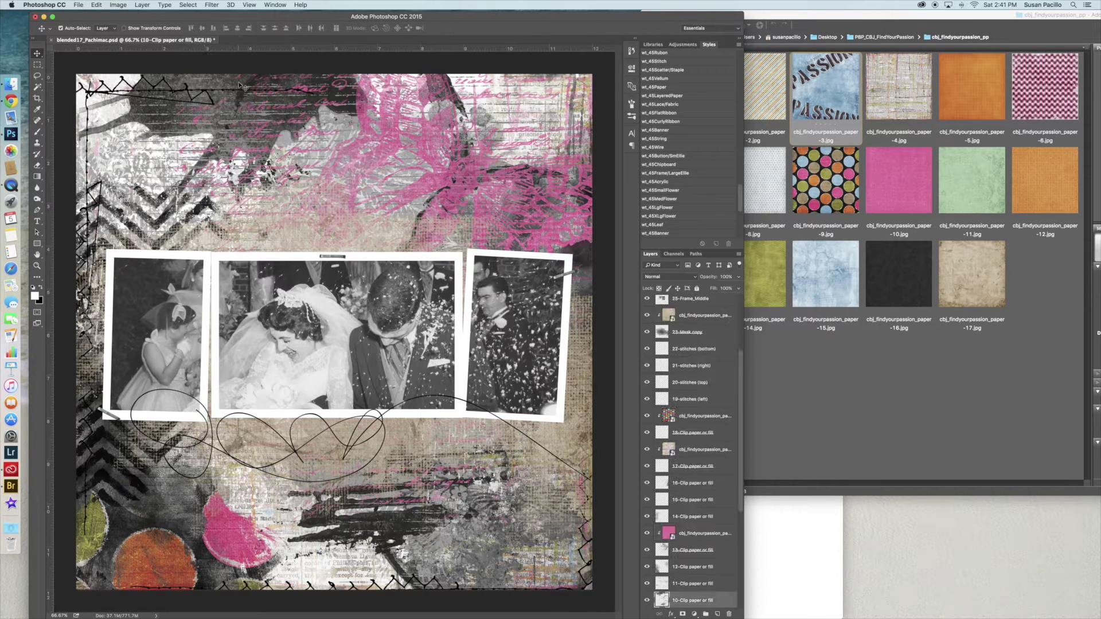
pyautogui.click(839, 71)
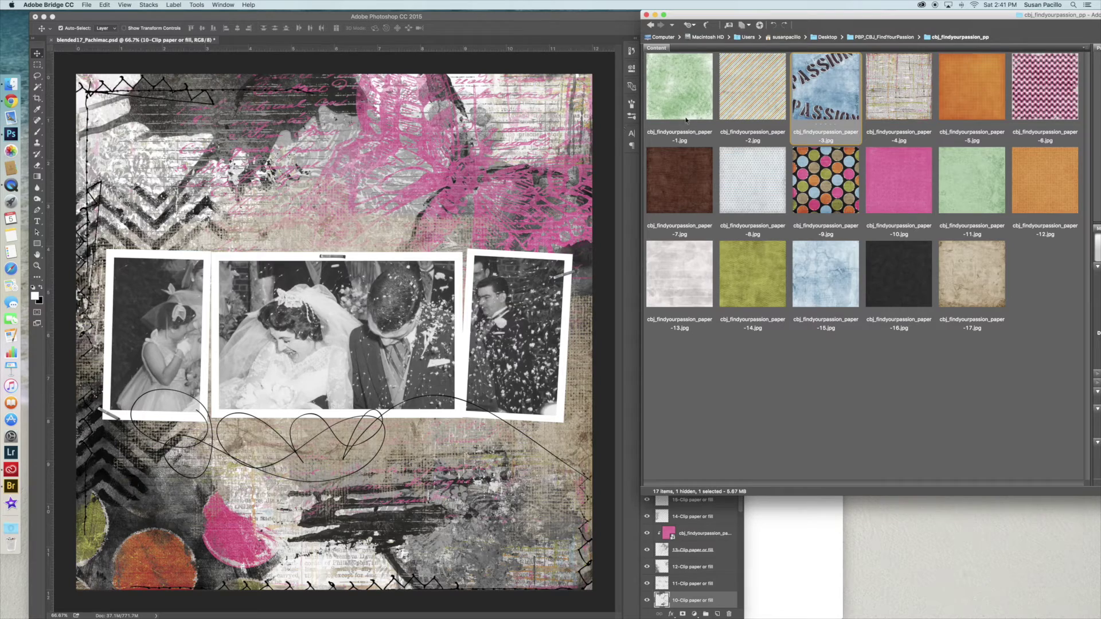
pyautogui.moveTo(686, 119); pyautogui.dragTo(332, 245)
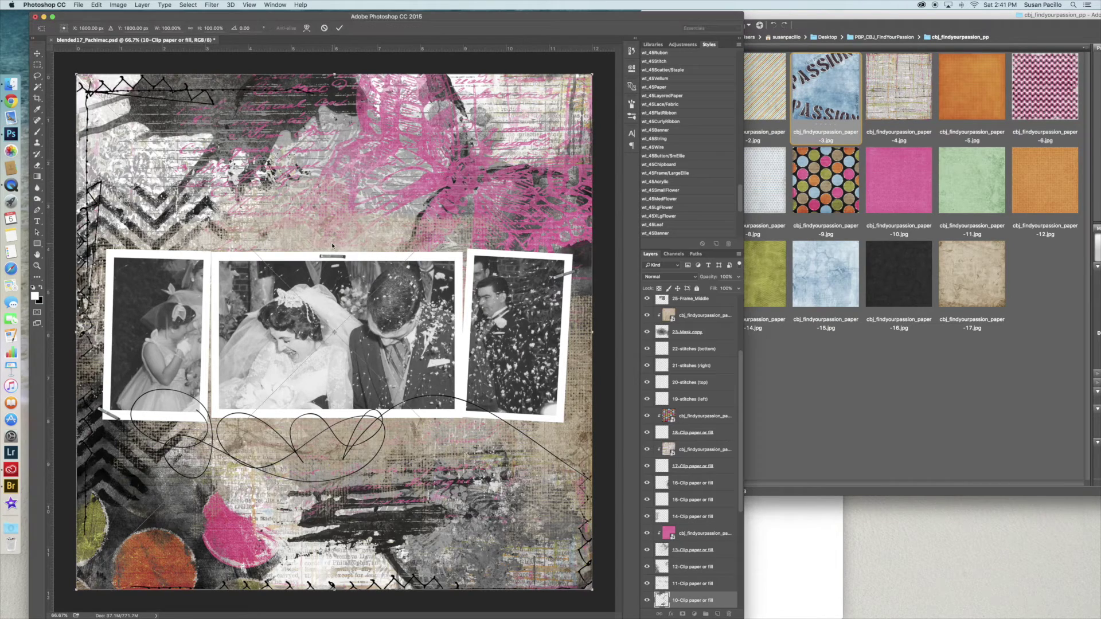
pyautogui.press('Return')
pyautogui.press('super+alt+g')
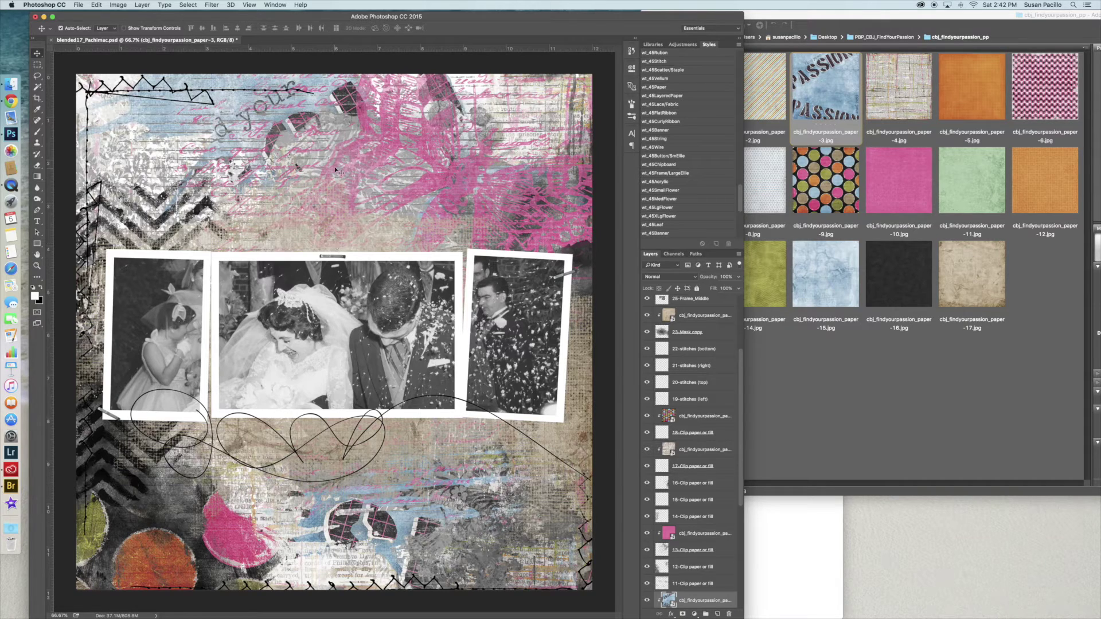
# Try repositioning and scaling down the clipped blue PASSION paper over layer 10, and delete that paper layer
pyautogui.moveTo(297, 117); pyautogui.dragTo(316, 138)
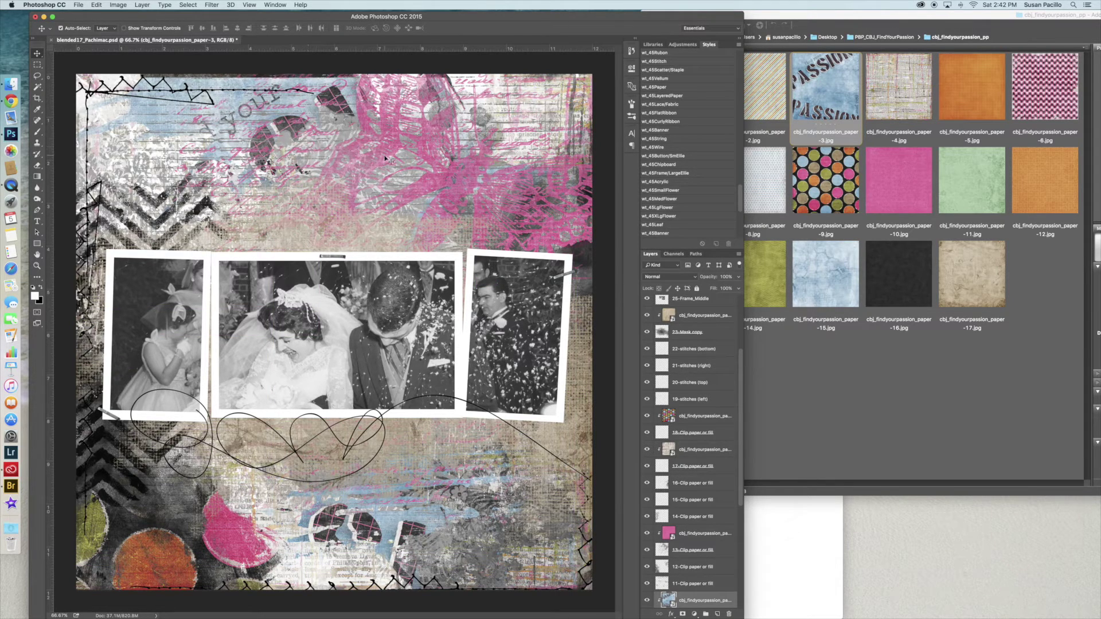
pyautogui.press('super+t')
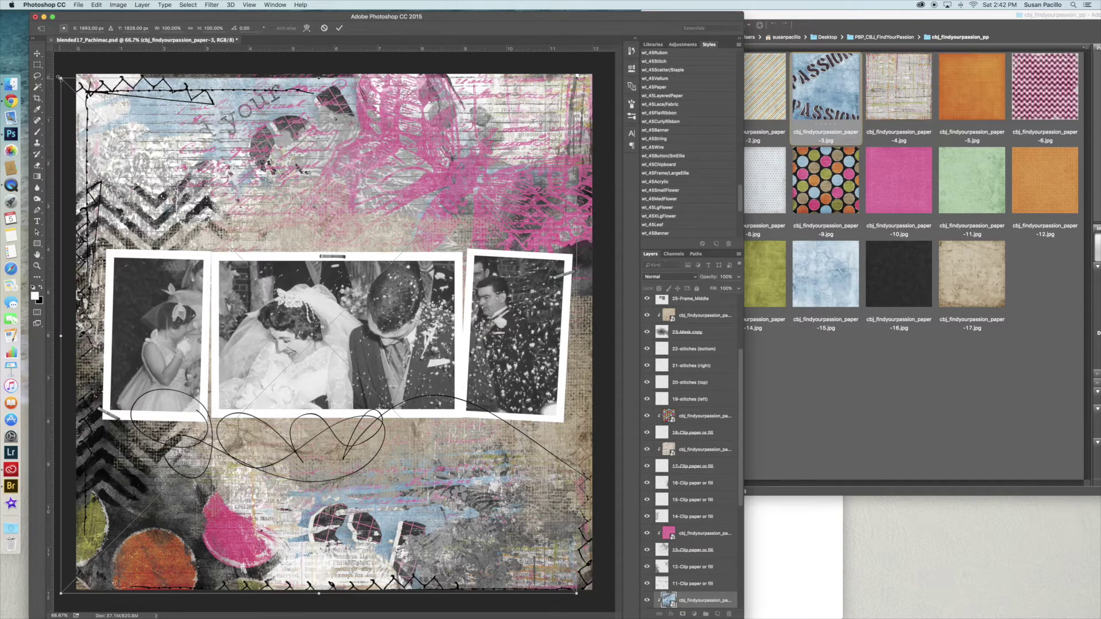
pyautogui.moveTo(60, 78); pyautogui.dragTo(277, 293)
pyautogui.press('Return')
pyautogui.moveTo(417, 523); pyautogui.dragTo(248, 275)
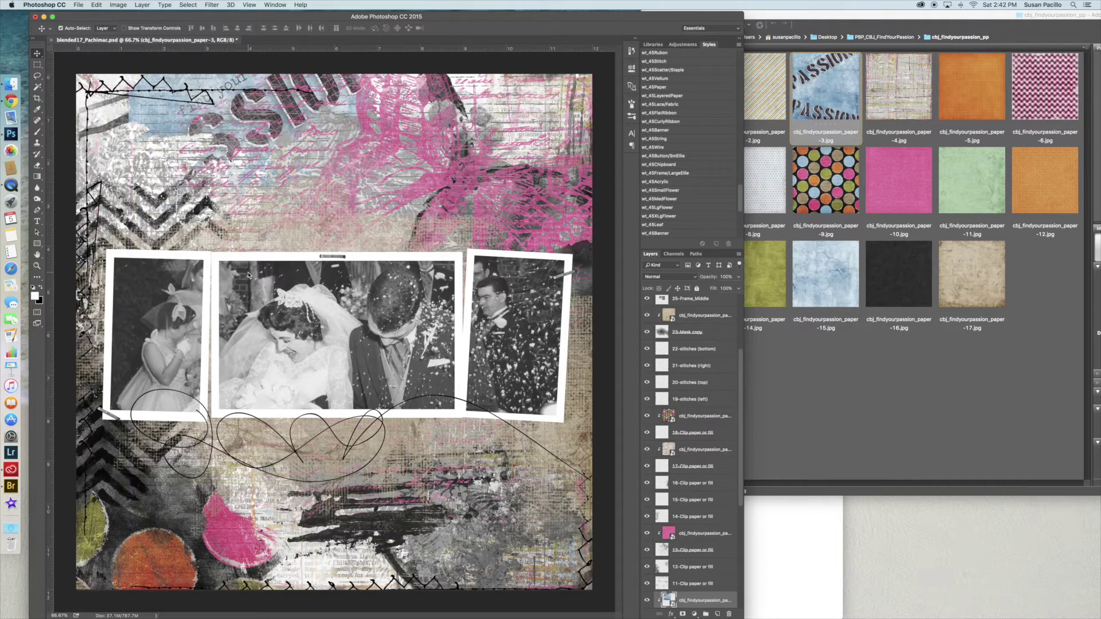
pyautogui.press('BackSpace')
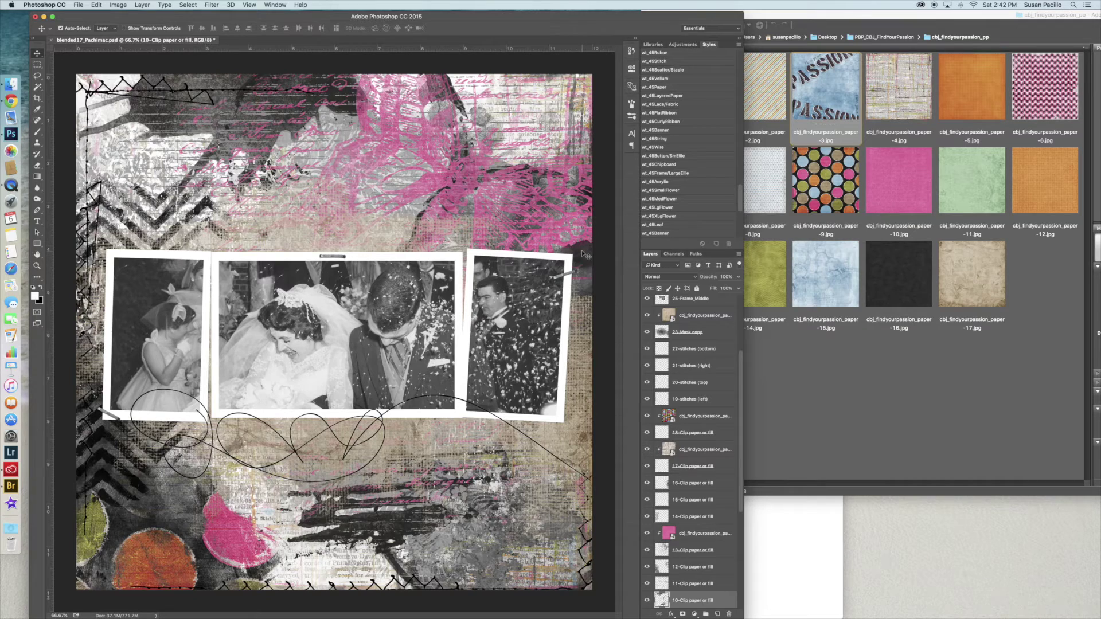
# Place the green cbj_findyourpassion_paper-11 from Bridge above layer 16-Clip paper or fill and clip it to that layer
pyautogui.click(998, 176)
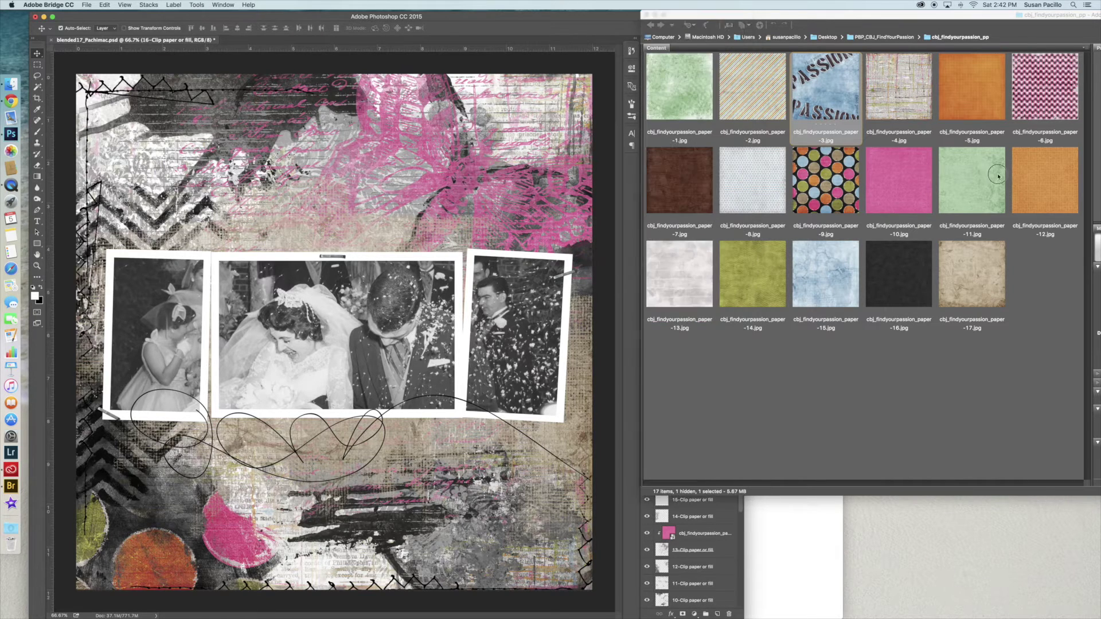
pyautogui.moveTo(998, 176); pyautogui.dragTo(490, 304)
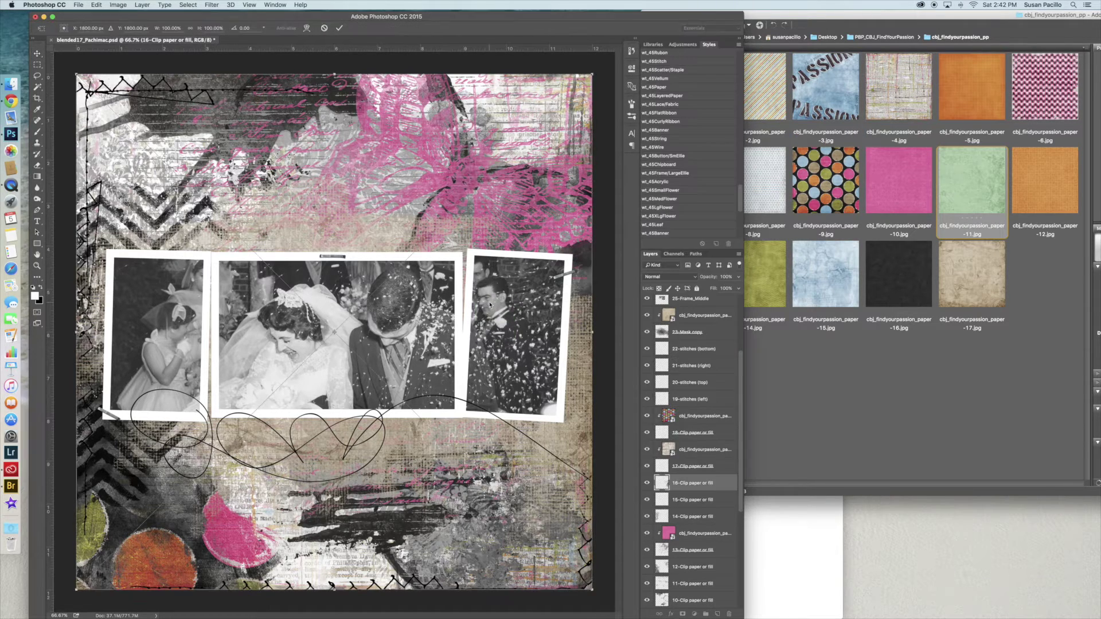
pyautogui.press('Return')
pyautogui.press('alt+super+g')
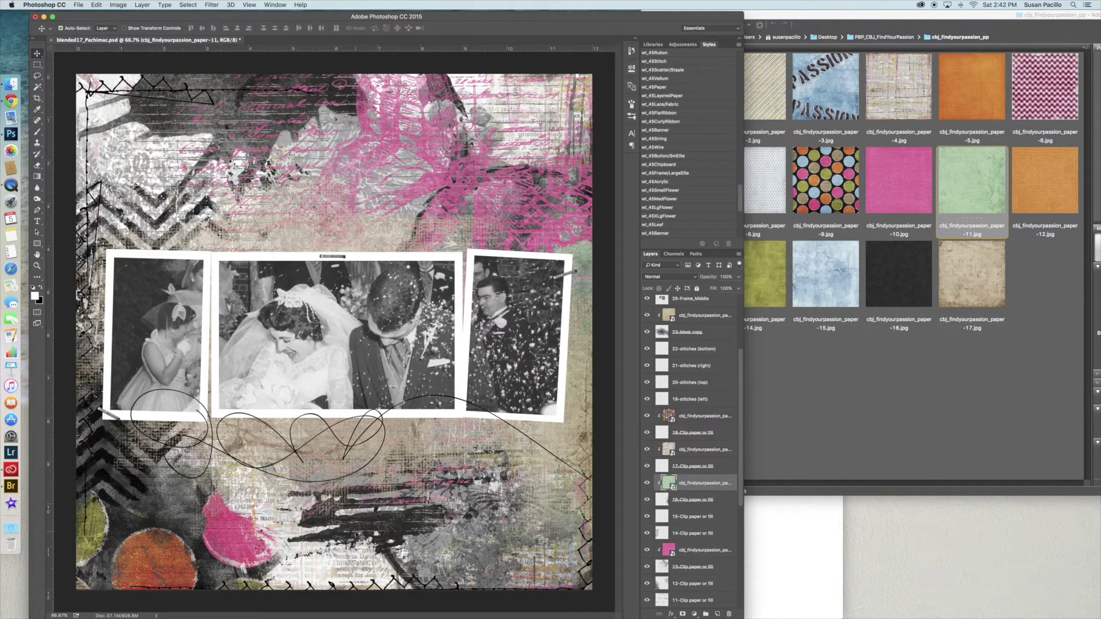
# Place the striped cbj_findyourpassion_paper-2 from Bridge above layer 10-Clip paper or fill and clip it to that layer
pyautogui.click(367, 524)
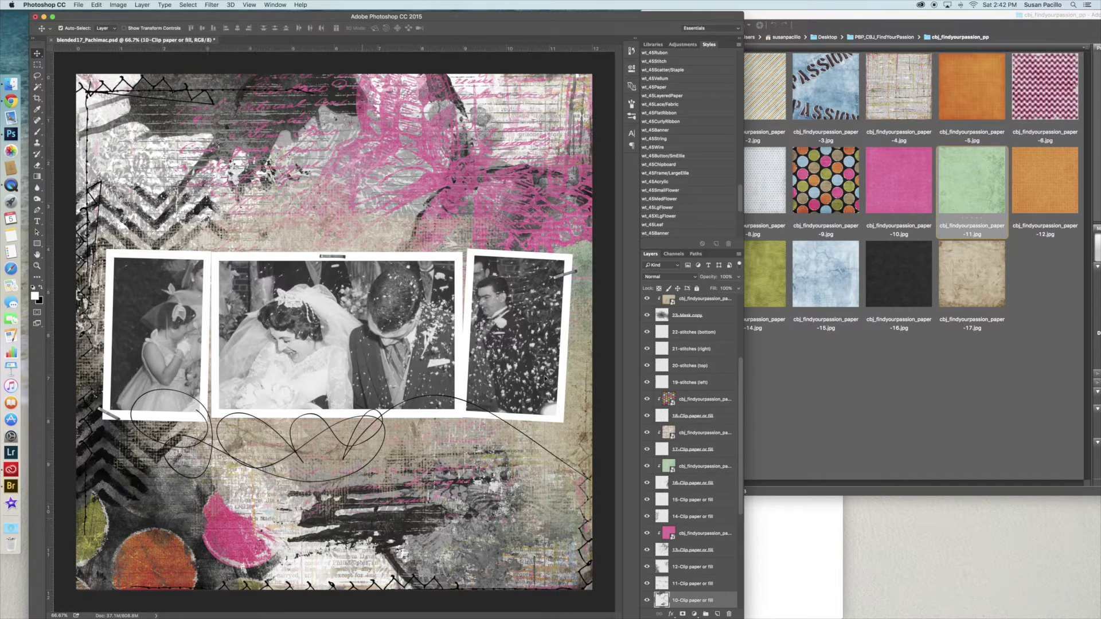
pyautogui.click(773, 91)
pyautogui.moveTo(763, 86); pyautogui.dragTo(409, 419)
pyautogui.press('Return')
pyautogui.press('super+alt+g')
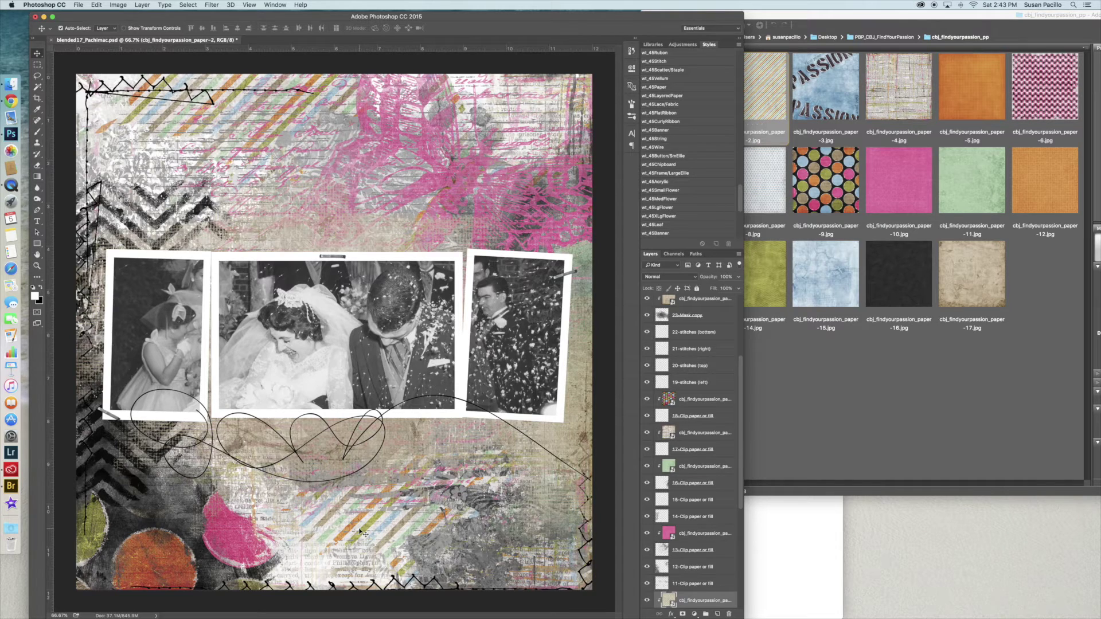
# Try the Dissolve, Linear Burn and Color Burn blend modes on the pink paper clipped to layer 13
pyautogui.click(455, 193)
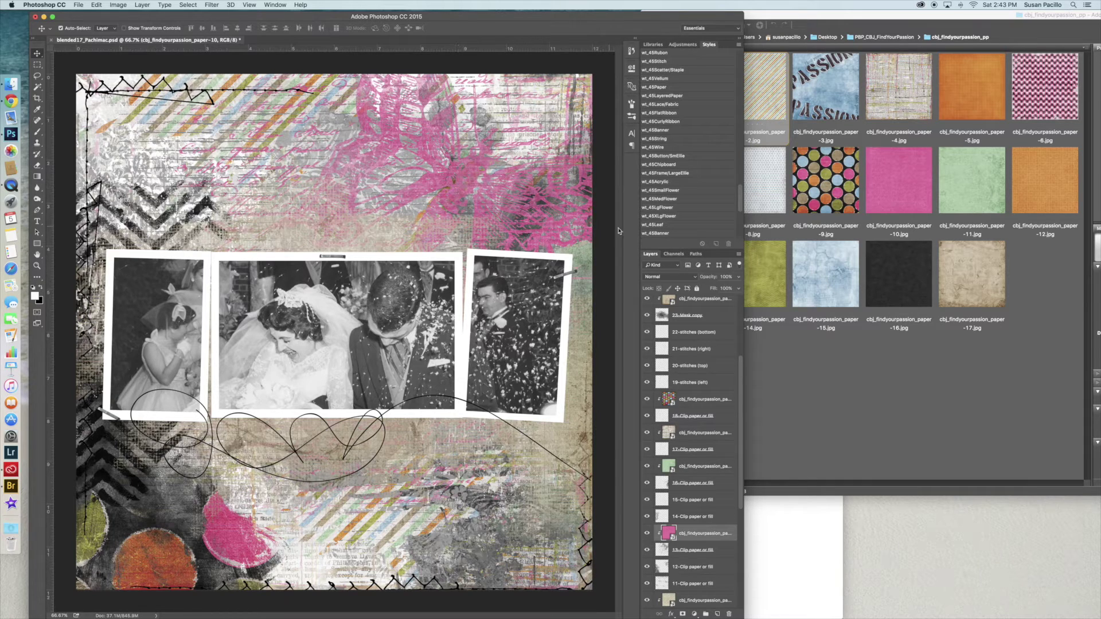
pyautogui.click(694, 279)
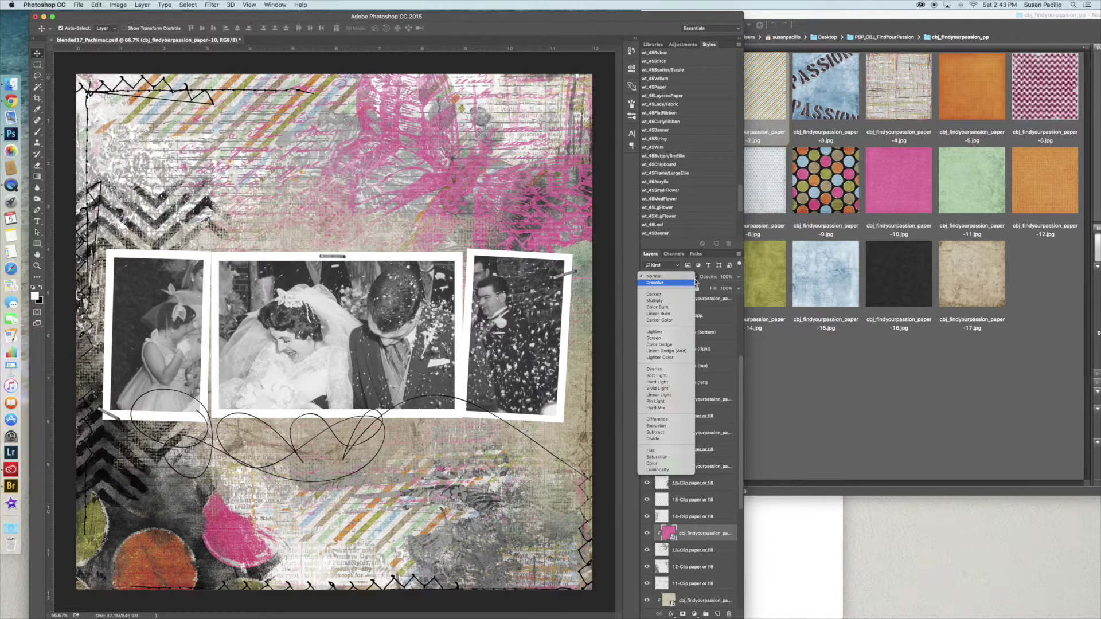
pyautogui.click(695, 282)
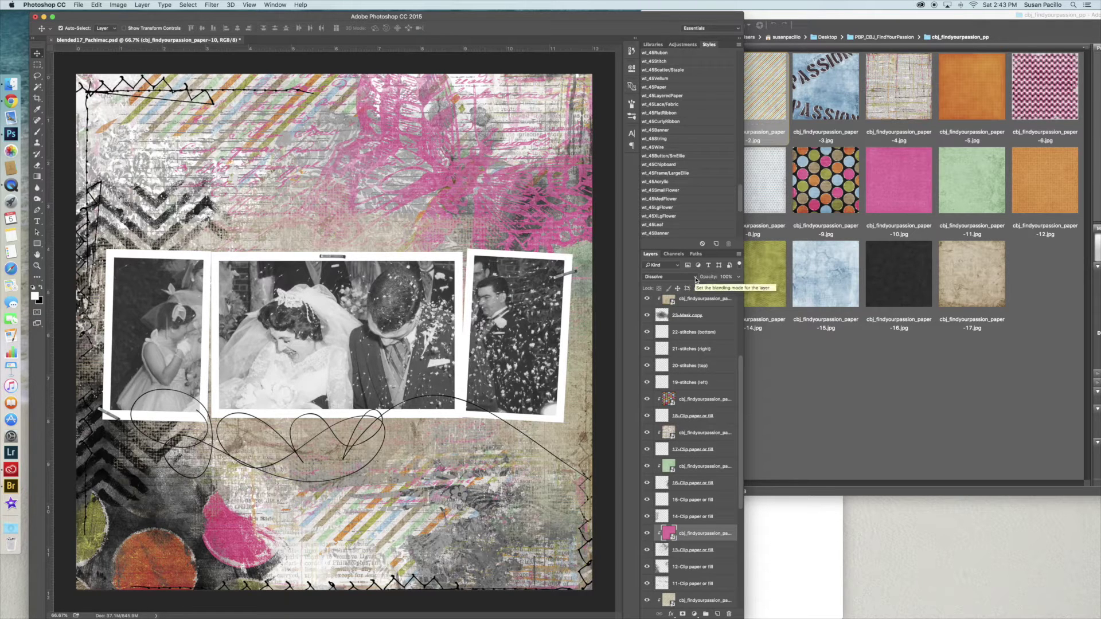
pyautogui.click(696, 280)
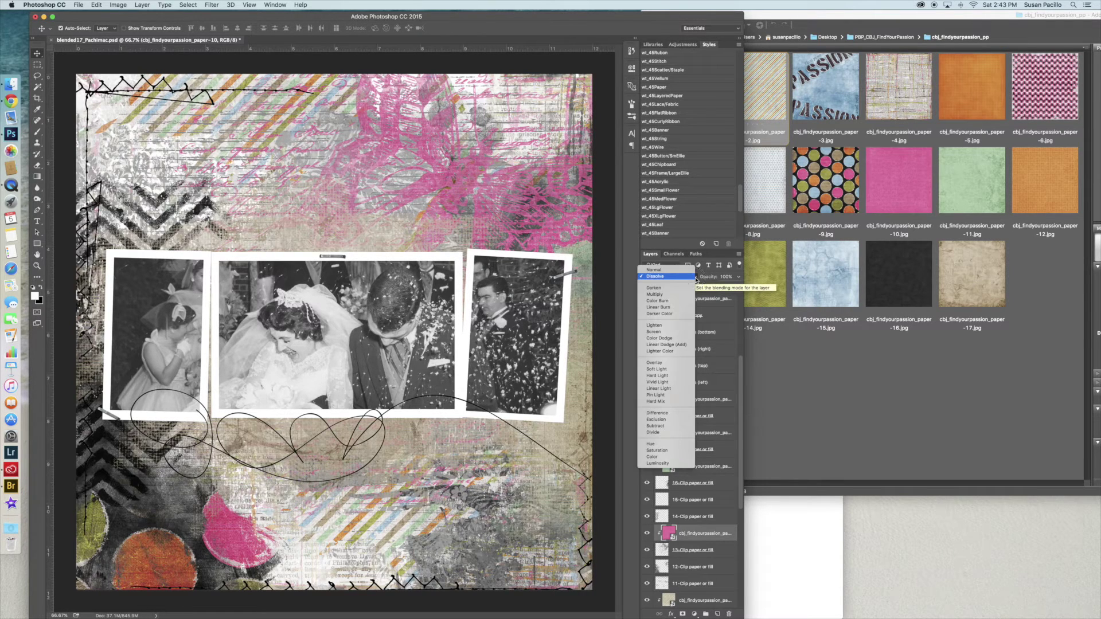
pyautogui.click(668, 308)
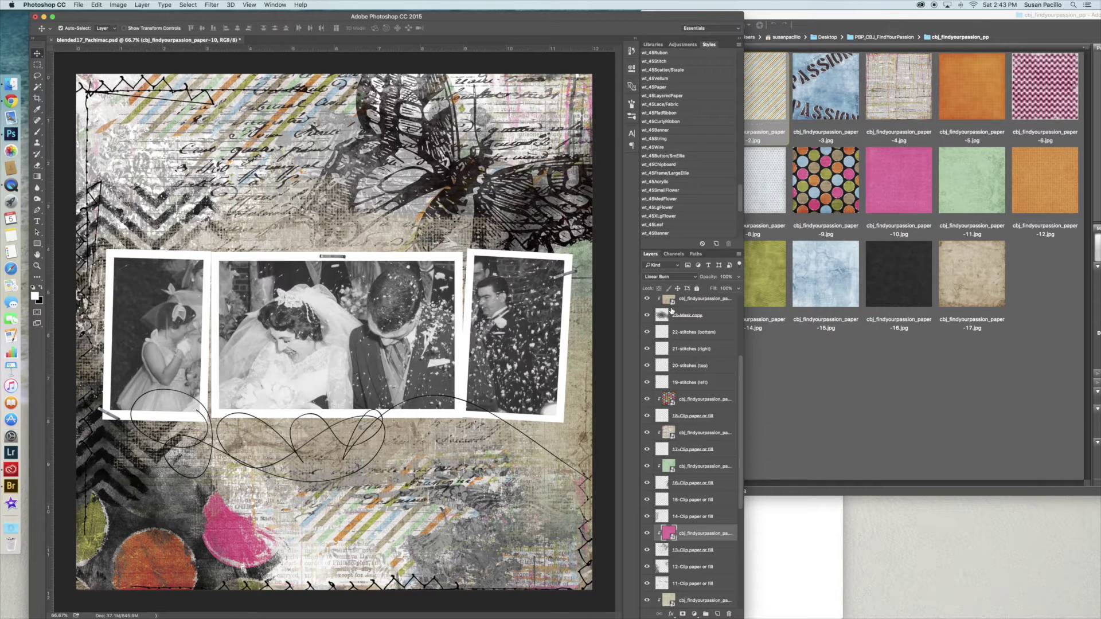
pyautogui.click(683, 278)
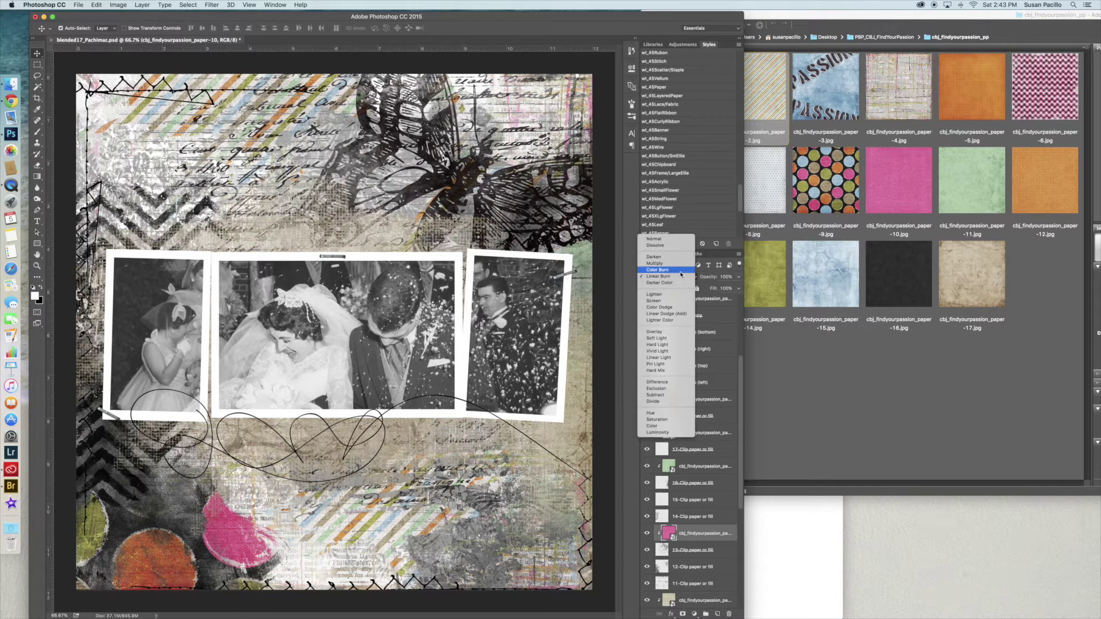
pyautogui.click(680, 270)
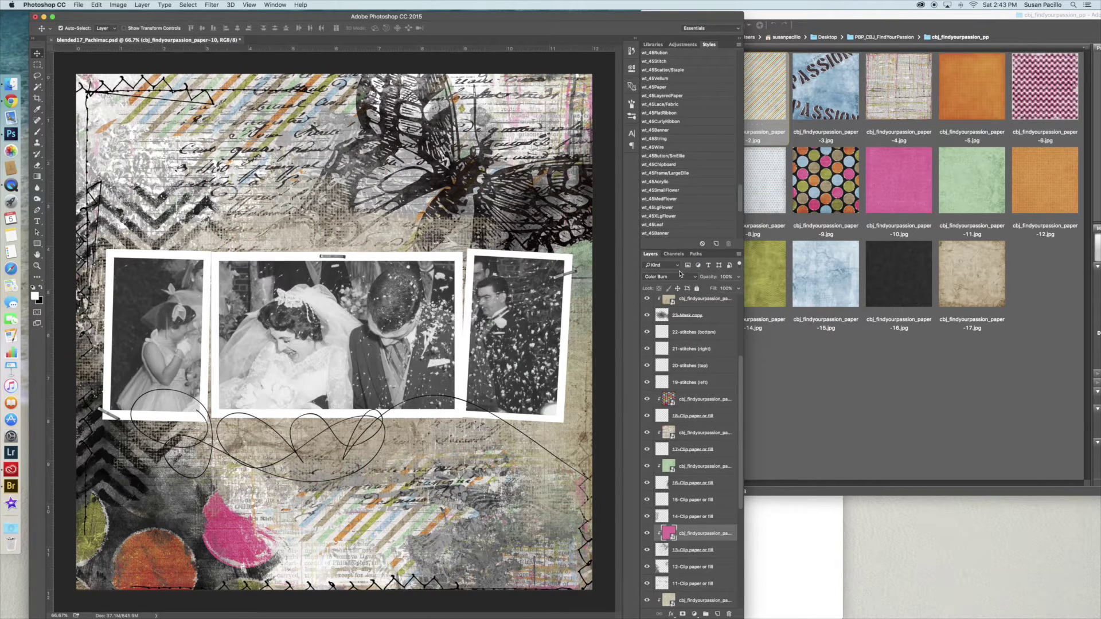
# Try the Darker Color, Lighten and Lighter Color blend modes on the pink paper clipped to layer 13
pyautogui.click(680, 275)
pyautogui.click(674, 289)
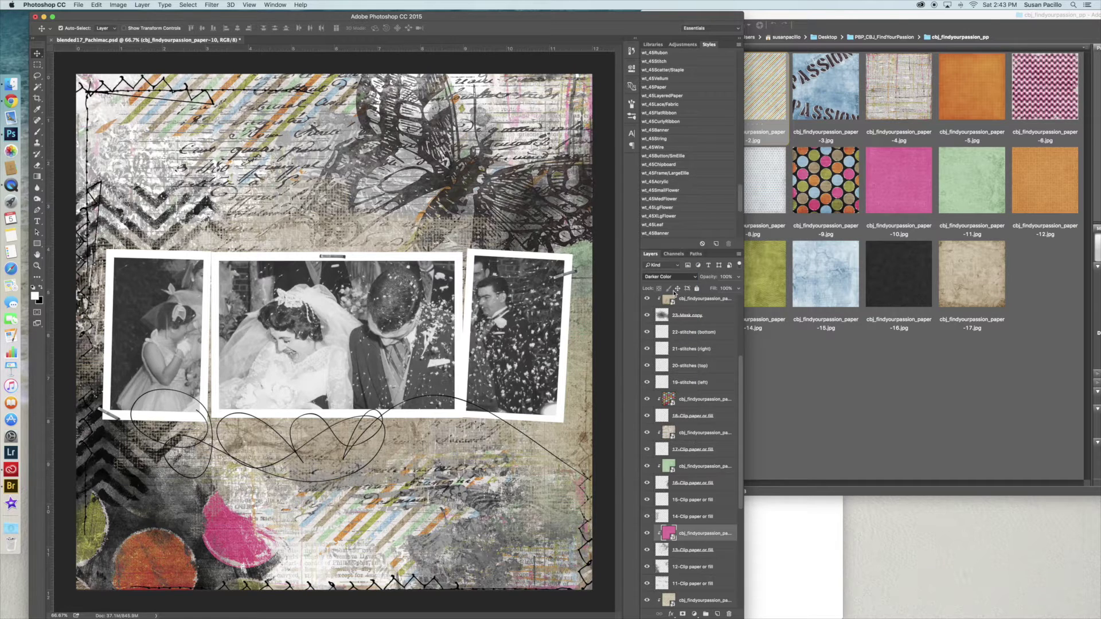
pyautogui.click(676, 276)
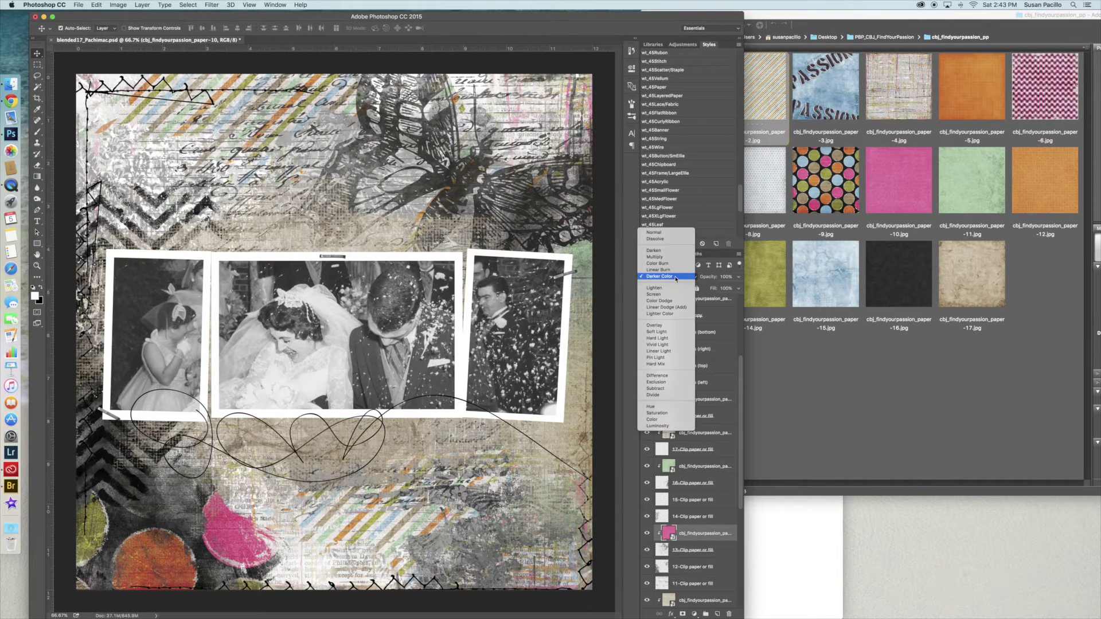
pyautogui.click(675, 291)
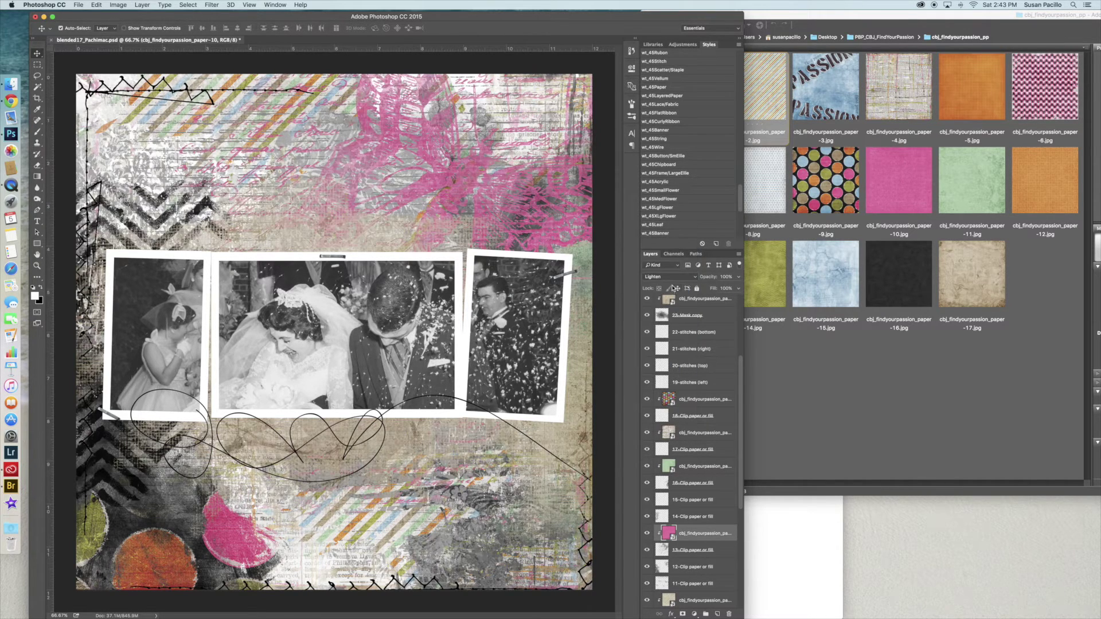
pyautogui.click(673, 277)
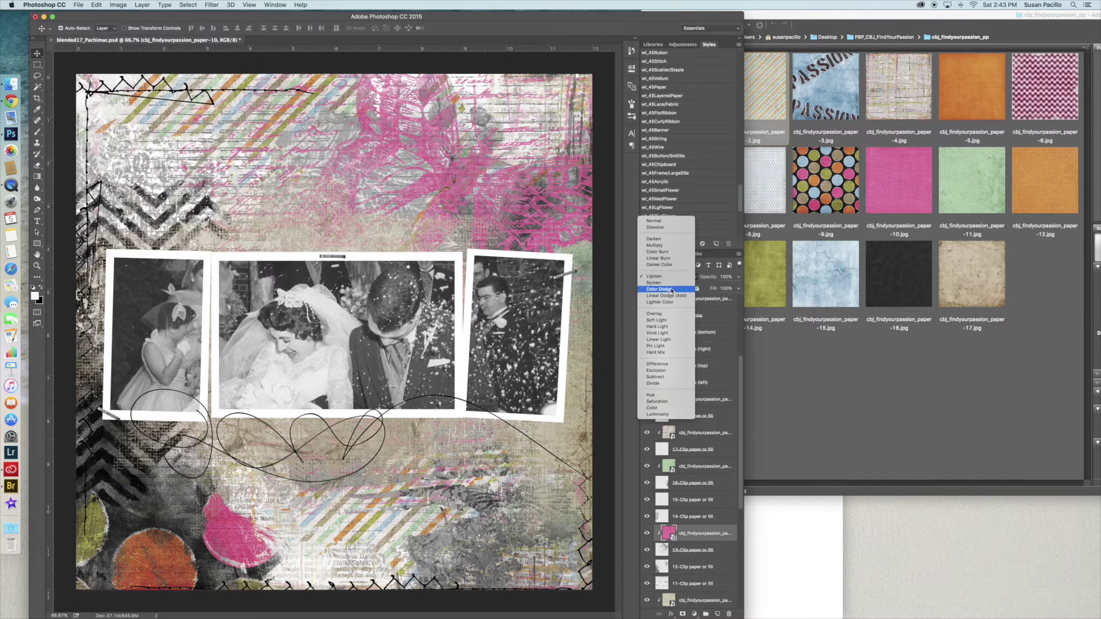
pyautogui.click(666, 302)
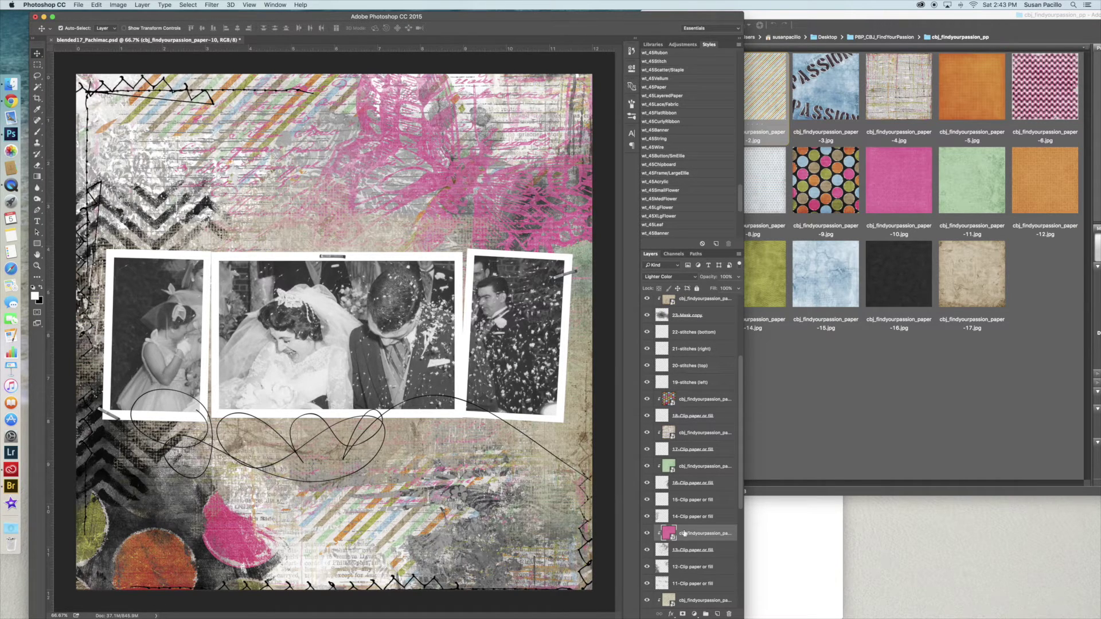
# Replace the pink paper on layer 13-Clip paper or fill with the brown cbj_findyourpassion_paper-7 from Bridge, clipped to that layer
pyautogui.moveTo(727, 534); pyautogui.dragTo(728, 614)
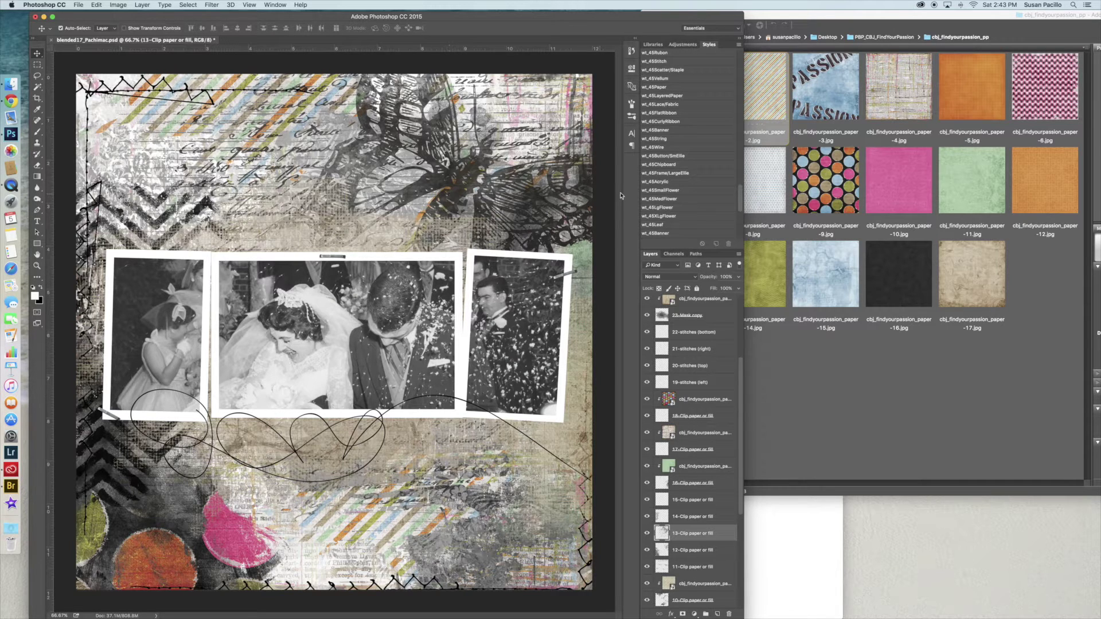
pyautogui.click(957, 191)
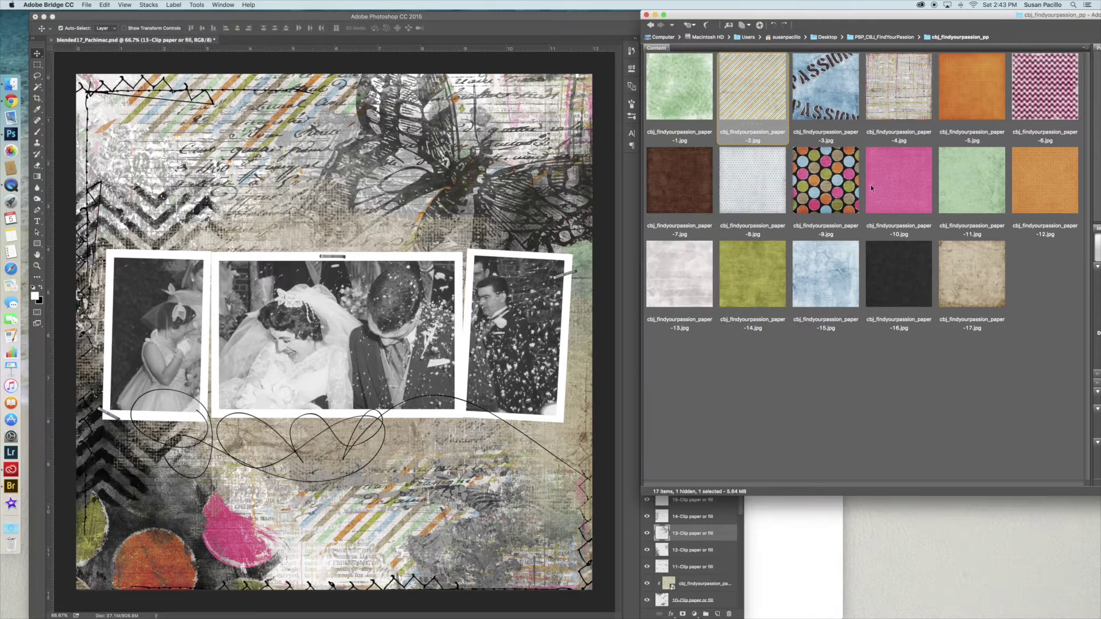
pyautogui.moveTo(678, 179); pyautogui.dragTo(418, 176)
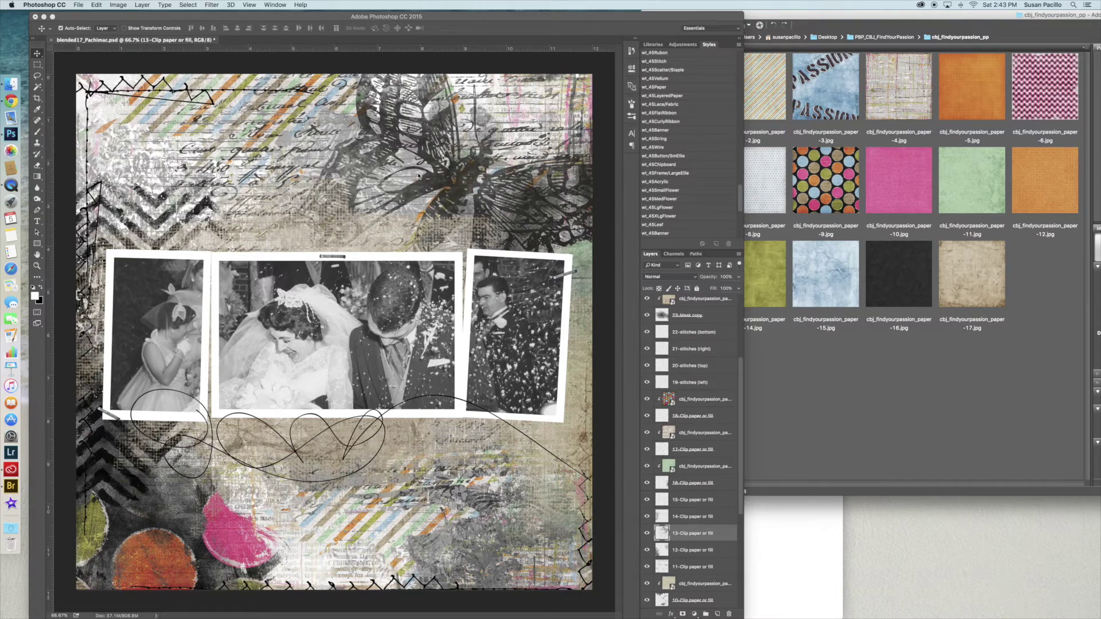
pyautogui.press('Return')
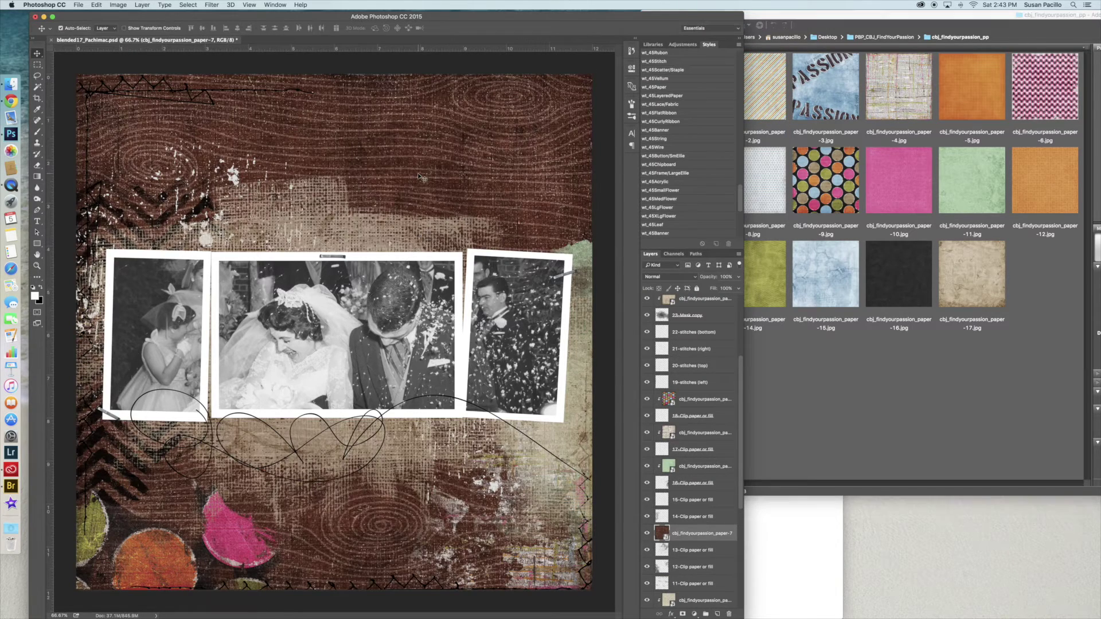
pyautogui.press('super+alt+g')
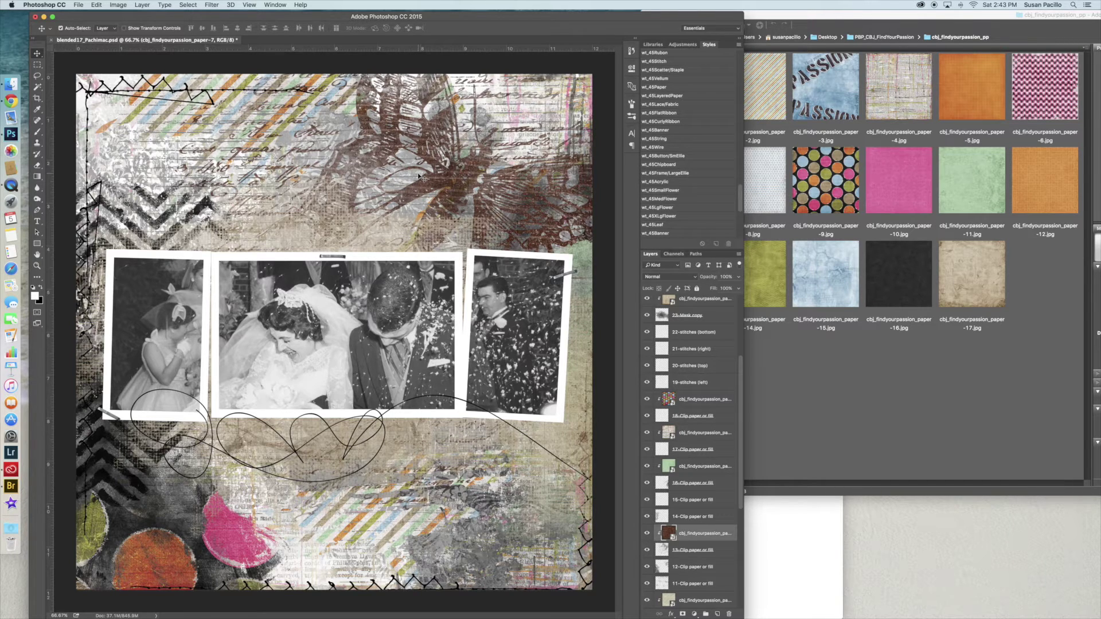
# Lower the opacity of the brown paper clipped to layer 13-Clip paper or fill to about 49%
pyautogui.click(739, 288)
pyautogui.moveTo(738, 289)
pyautogui.mouseDown()
pyautogui.moveTo(706, 290)
pyautogui.moveTo(717, 291)
pyautogui.mouseUp()
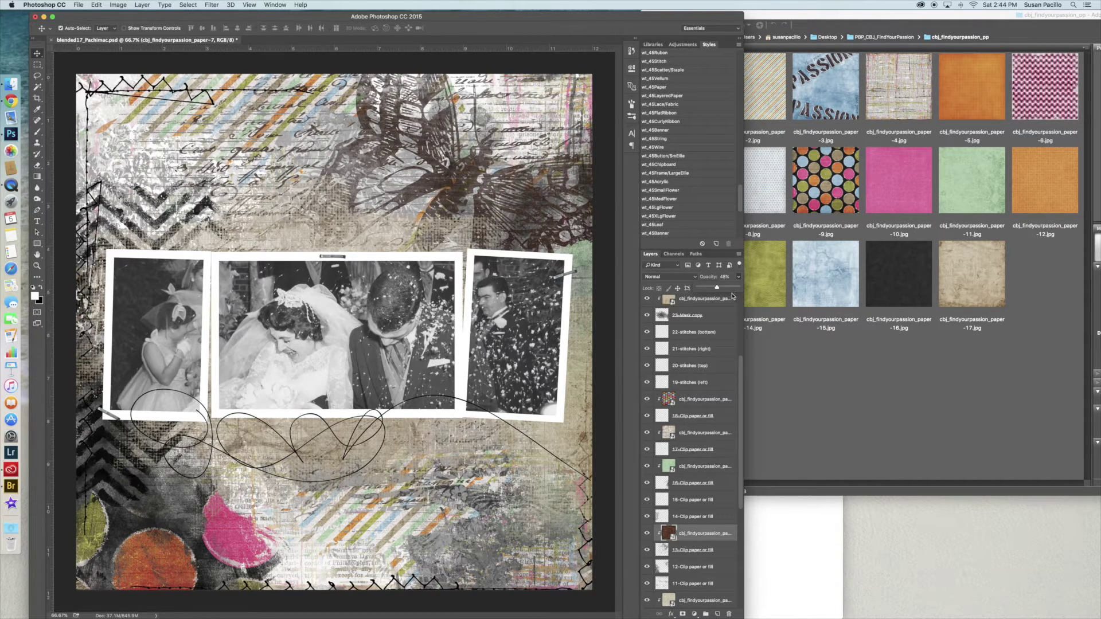
# Try the Blend If ranges for This Layer and Underlying Layer in the brown paper's blending options, and discard the changes
pyautogui.click(143, 5)
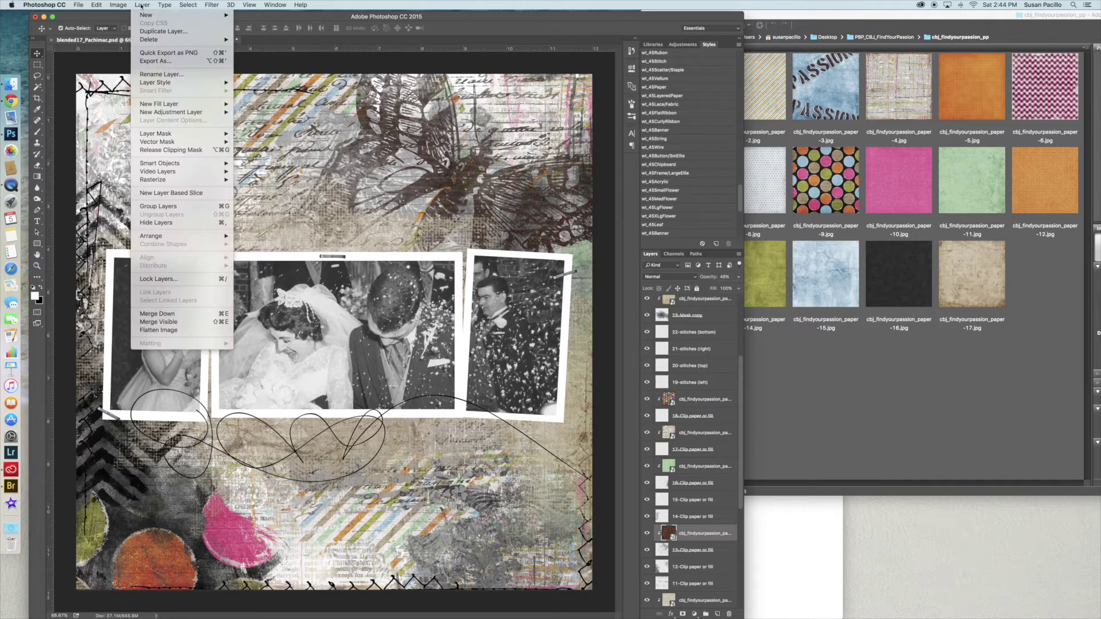
pyautogui.moveTo(189, 83)
pyautogui.click(275, 84)
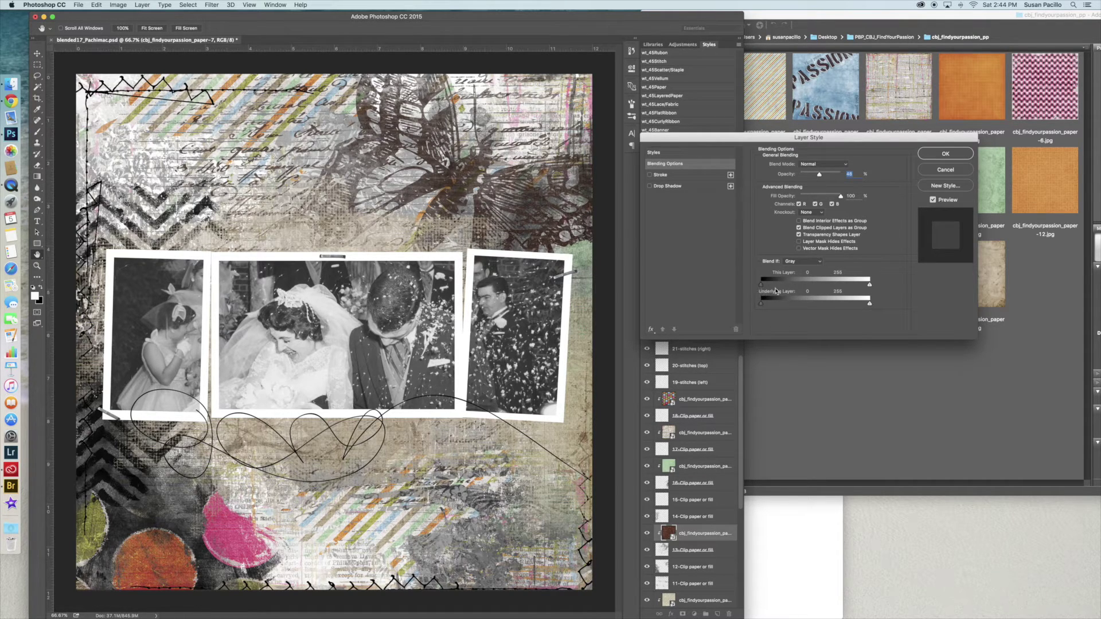
pyautogui.moveTo(762, 287); pyautogui.dragTo(804, 288)
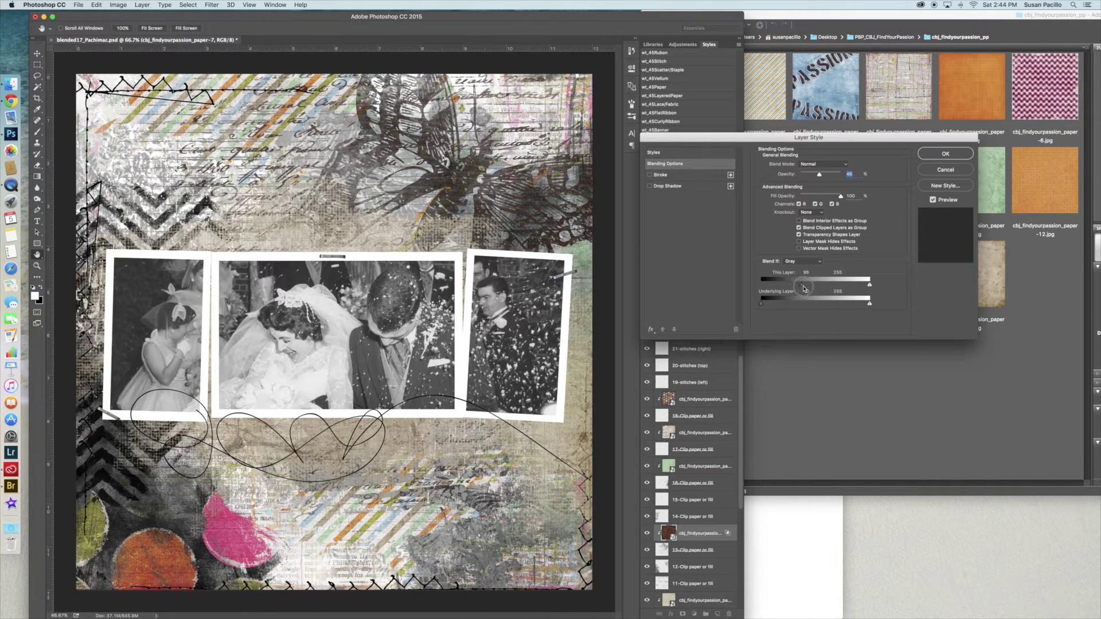
pyautogui.press('super+z')
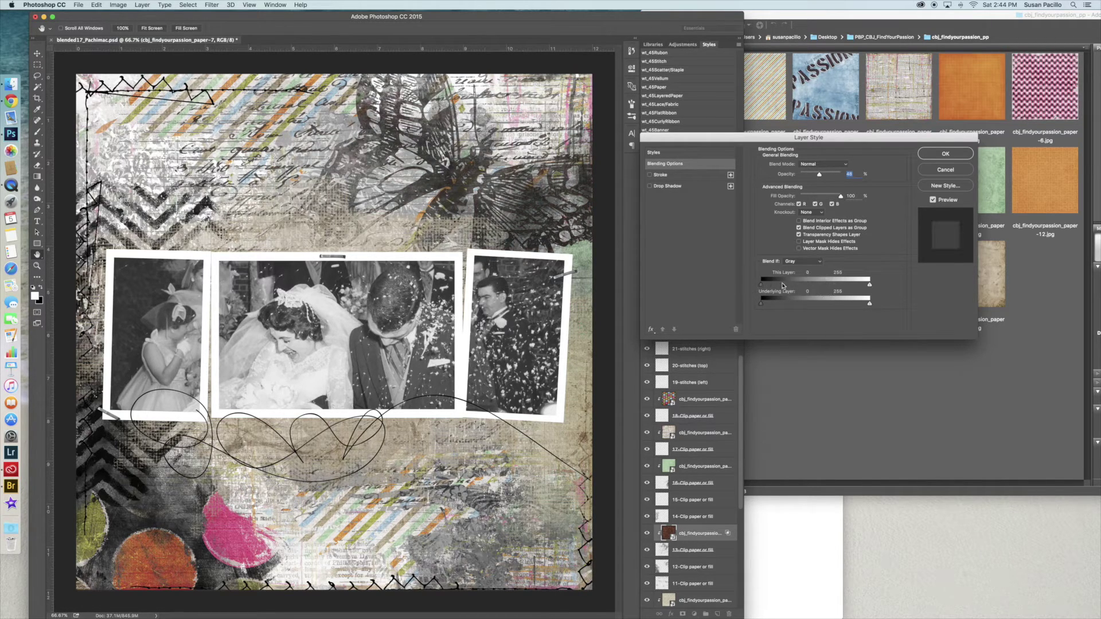
pyautogui.moveTo(870, 286); pyautogui.dragTo(774, 286)
pyautogui.press('super+z')
pyautogui.moveTo(760, 306); pyautogui.dragTo(832, 307)
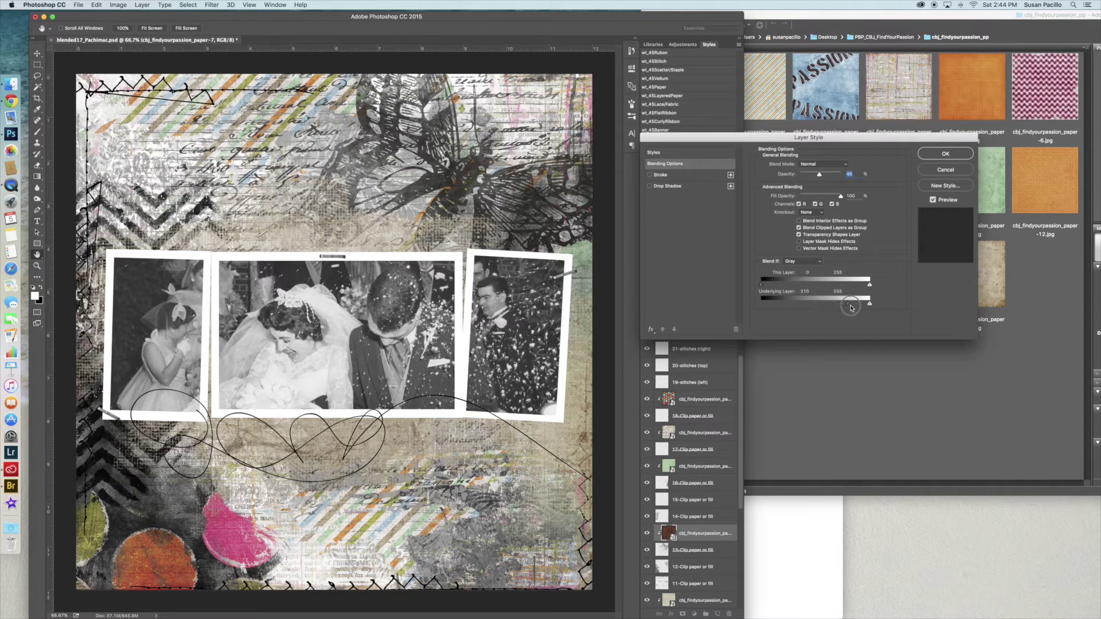
pyautogui.press('super+z')
pyautogui.moveTo(869, 304)
pyautogui.mouseDown()
pyautogui.moveTo(803, 305)
pyautogui.moveTo(870, 304)
pyautogui.mouseUp()
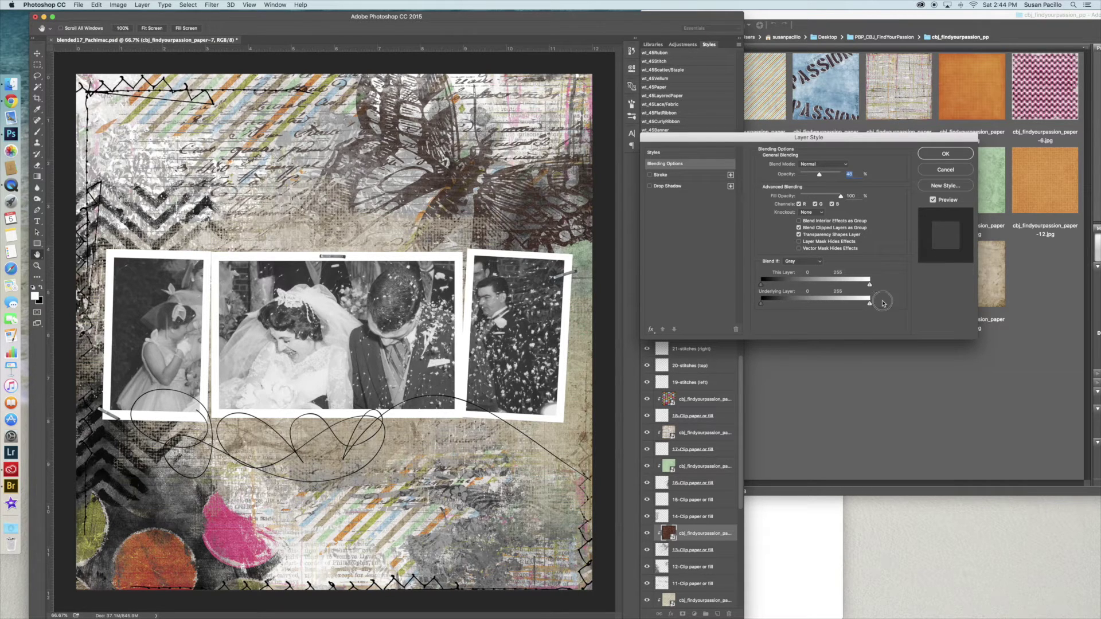
pyautogui.click(946, 170)
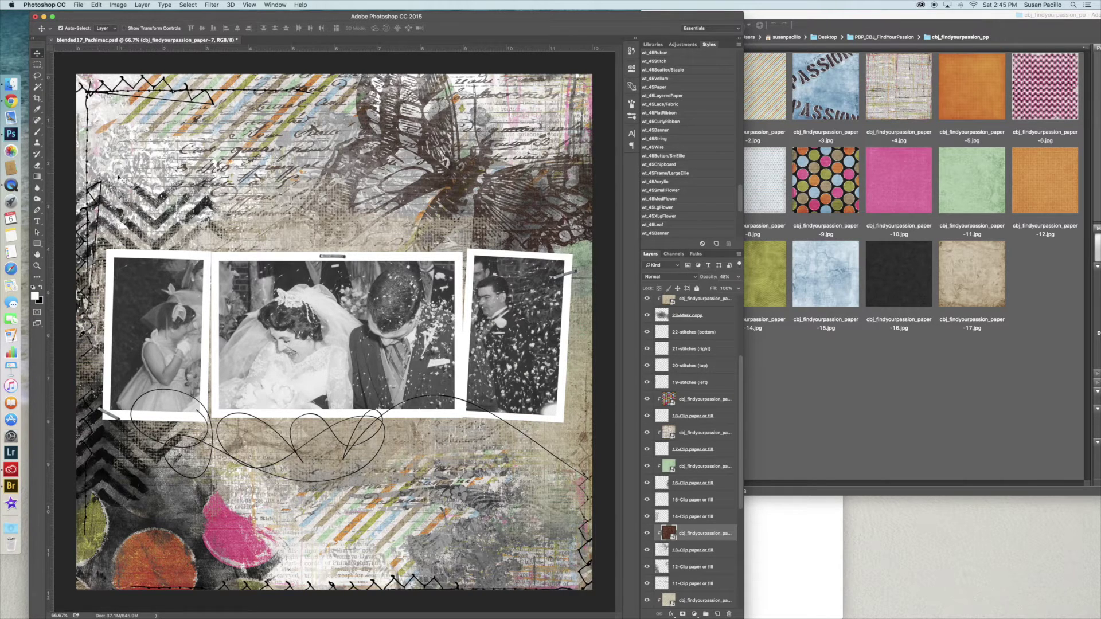
# Place the pale grey cbj_findyourpassion_paper-13 from Bridge above layer 14-Clip paper or fill and clip it to that layer
pyautogui.click(136, 172)
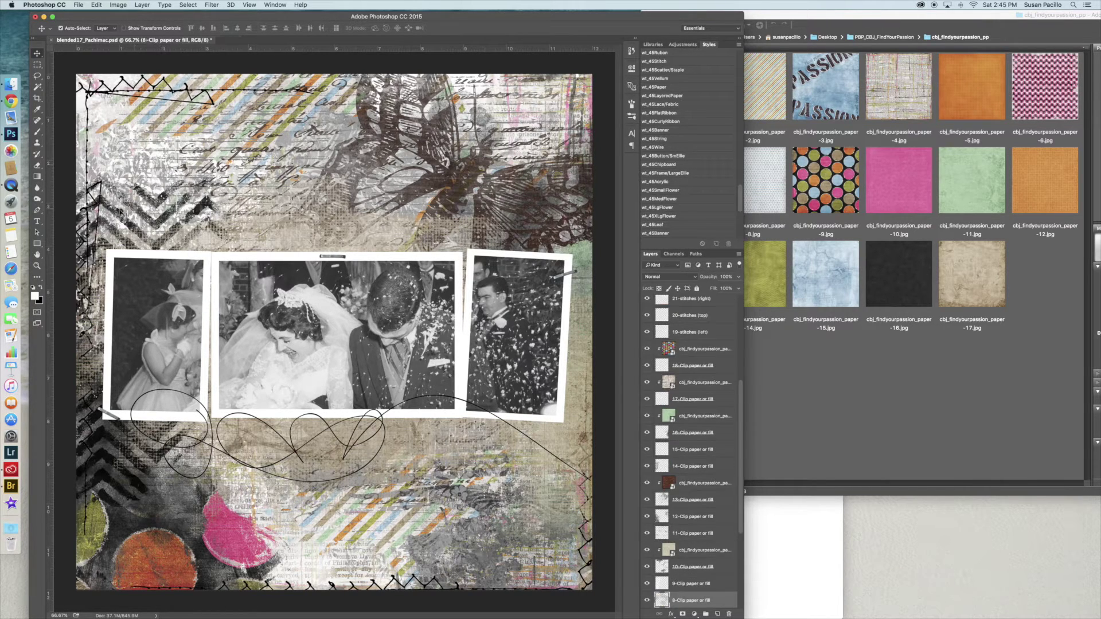
pyautogui.click(122, 213)
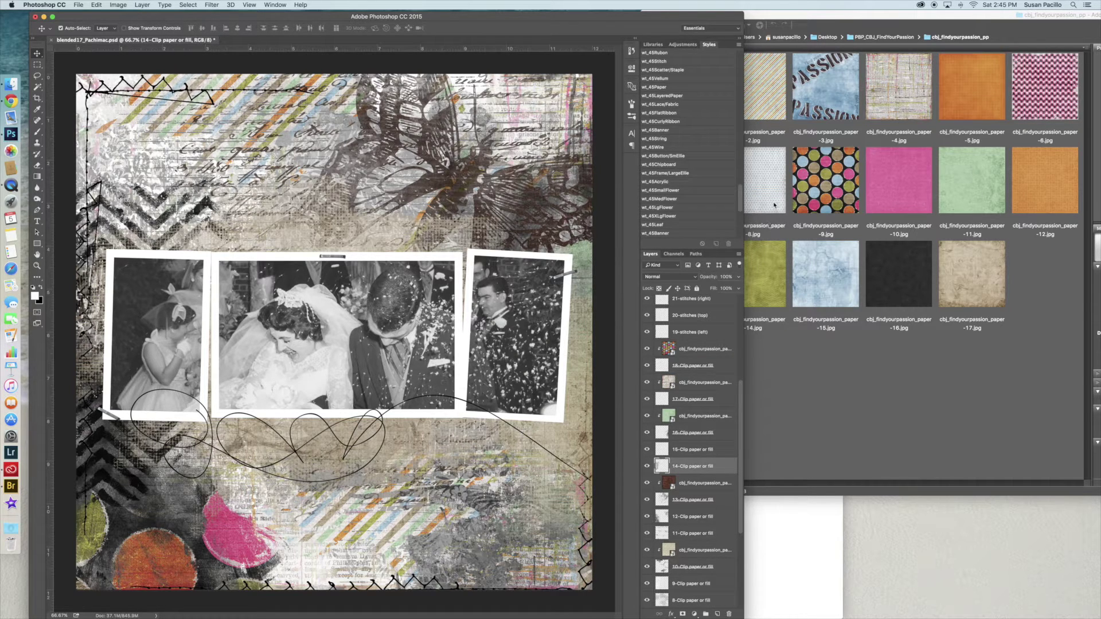
pyautogui.click(774, 205)
pyautogui.click(680, 284)
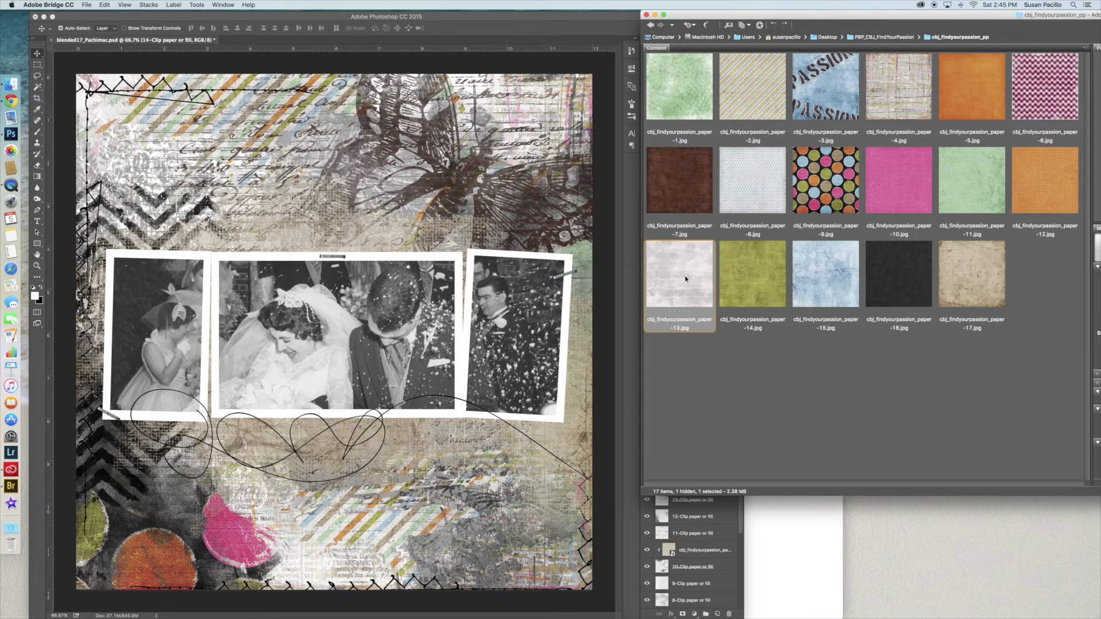
pyautogui.moveTo(688, 275); pyautogui.dragTo(221, 294)
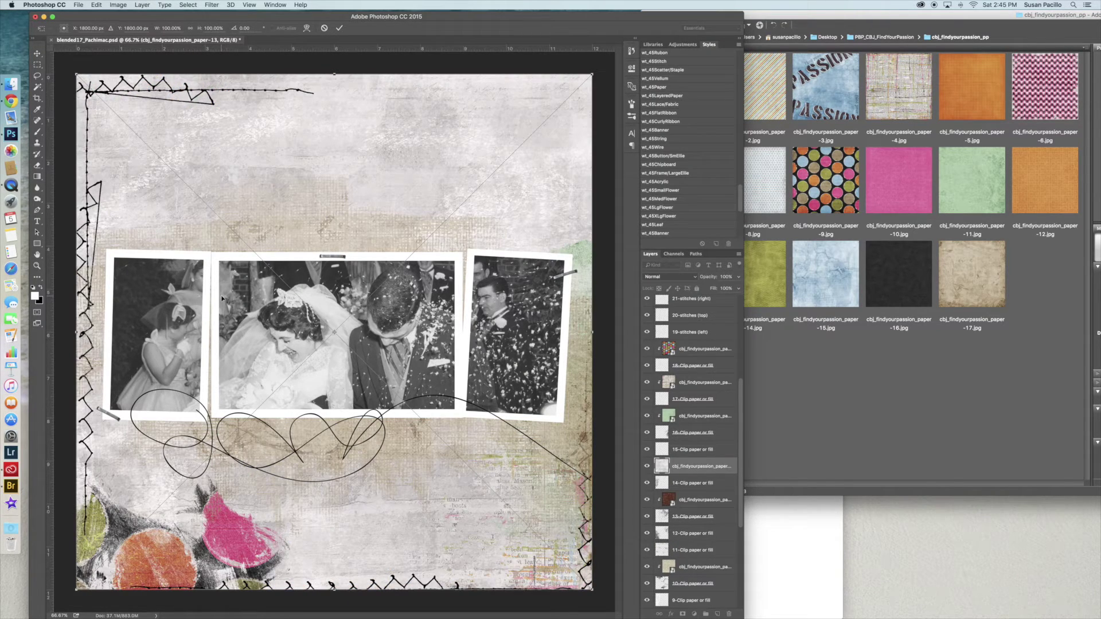
pyautogui.press('Return')
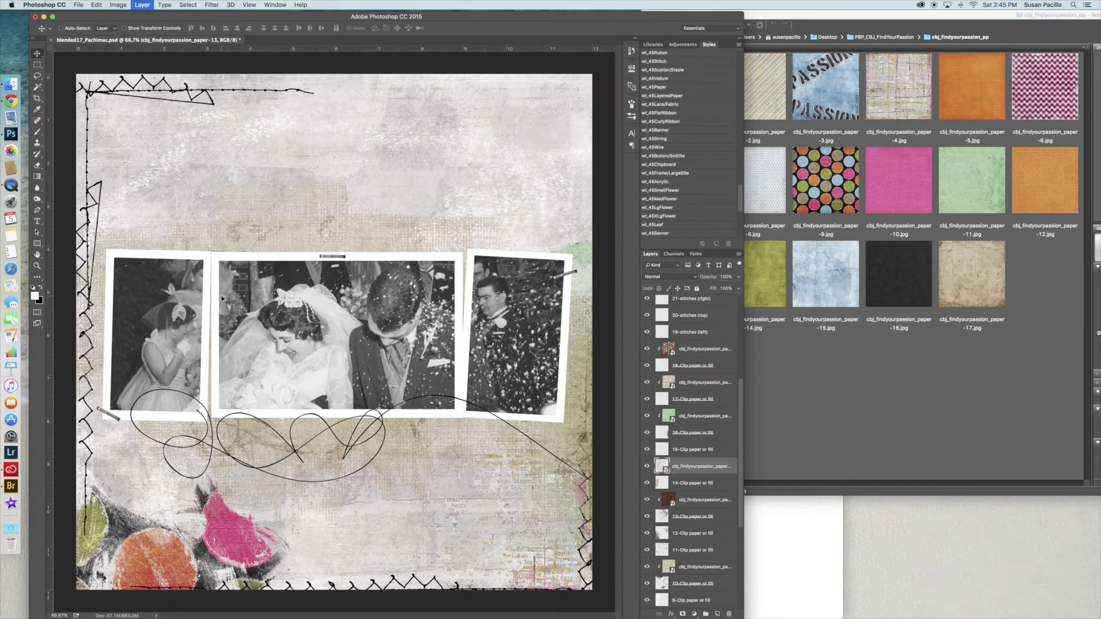
pyautogui.press('super+alt+g')
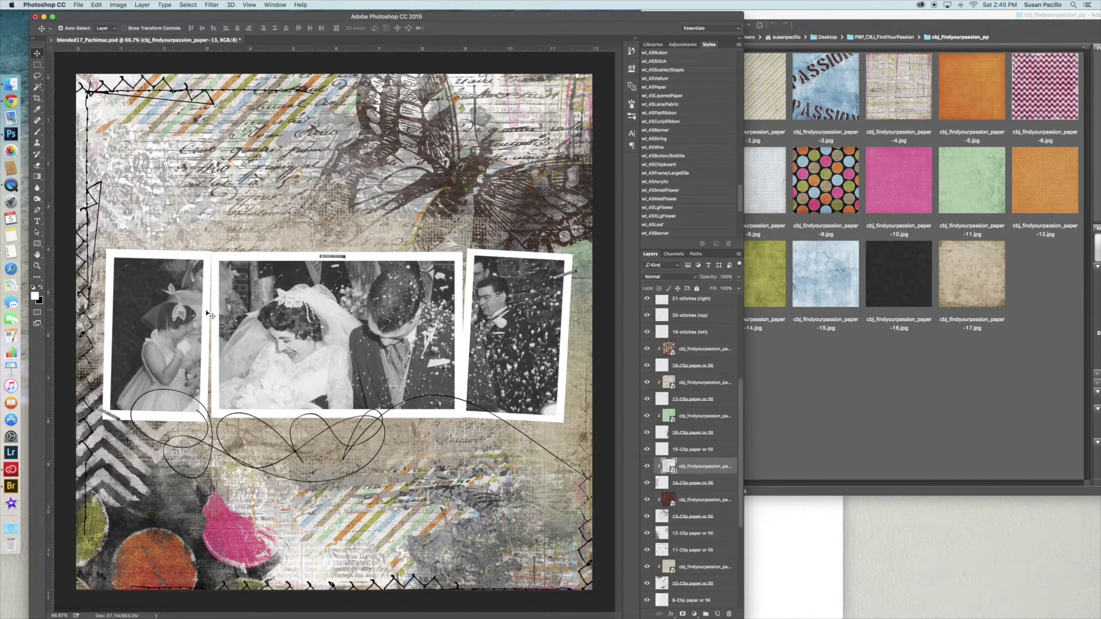
# Place cbj_findyourpassion_paper-13 from Bridge above layer 12-Clip paper or fill and clip it to that layer
pyautogui.click(111, 474)
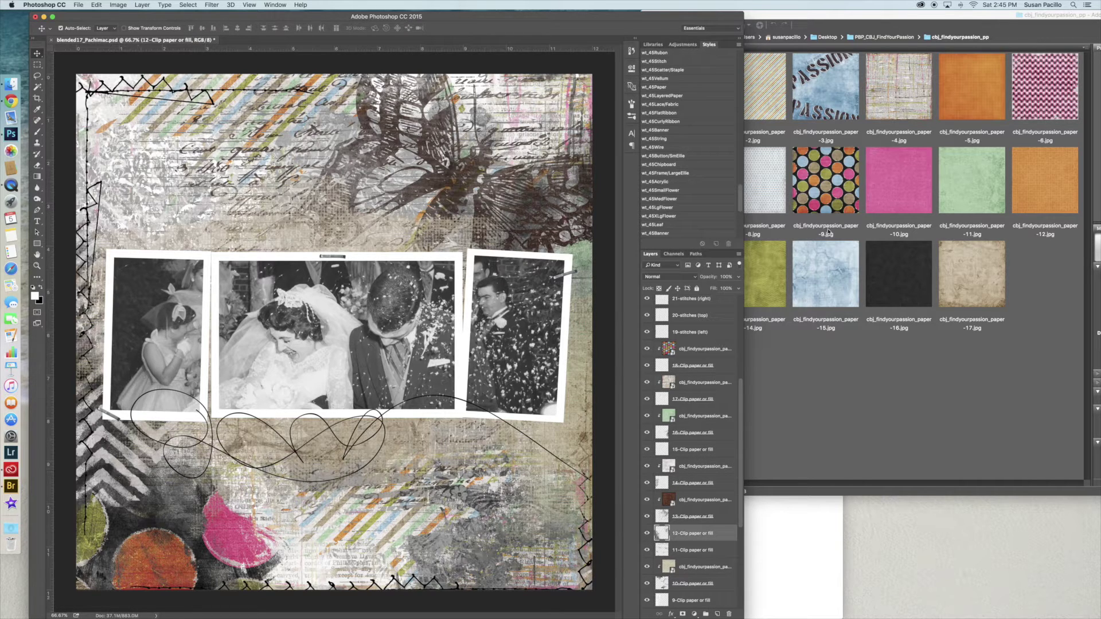
pyautogui.click(808, 231)
pyautogui.moveTo(681, 284); pyautogui.dragTo(247, 471)
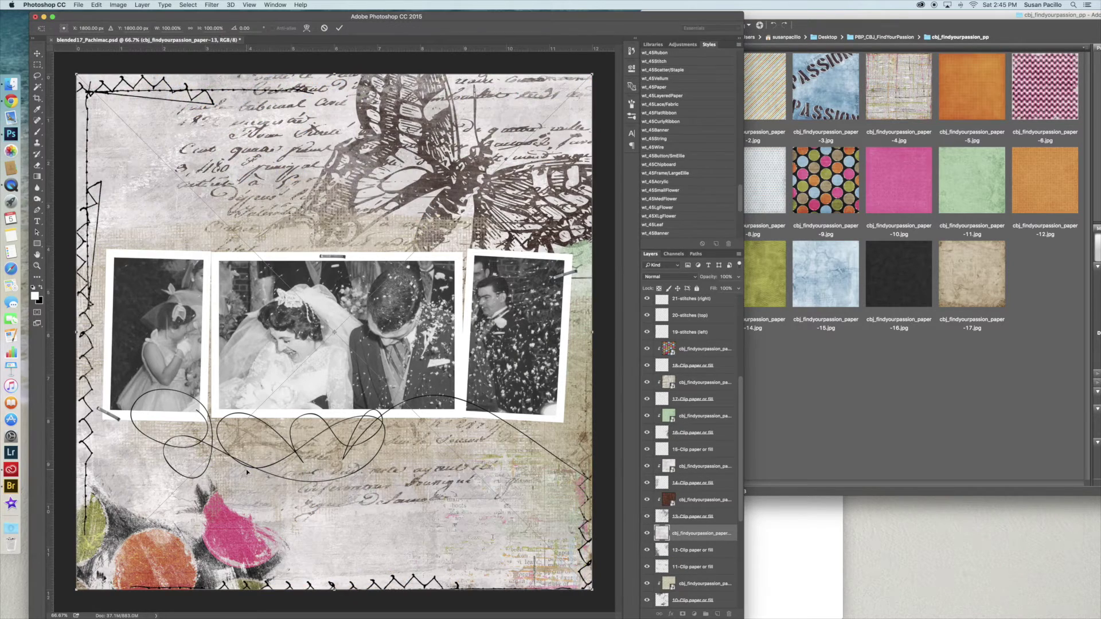
pyautogui.press('Return')
pyautogui.press('super+alt+g')
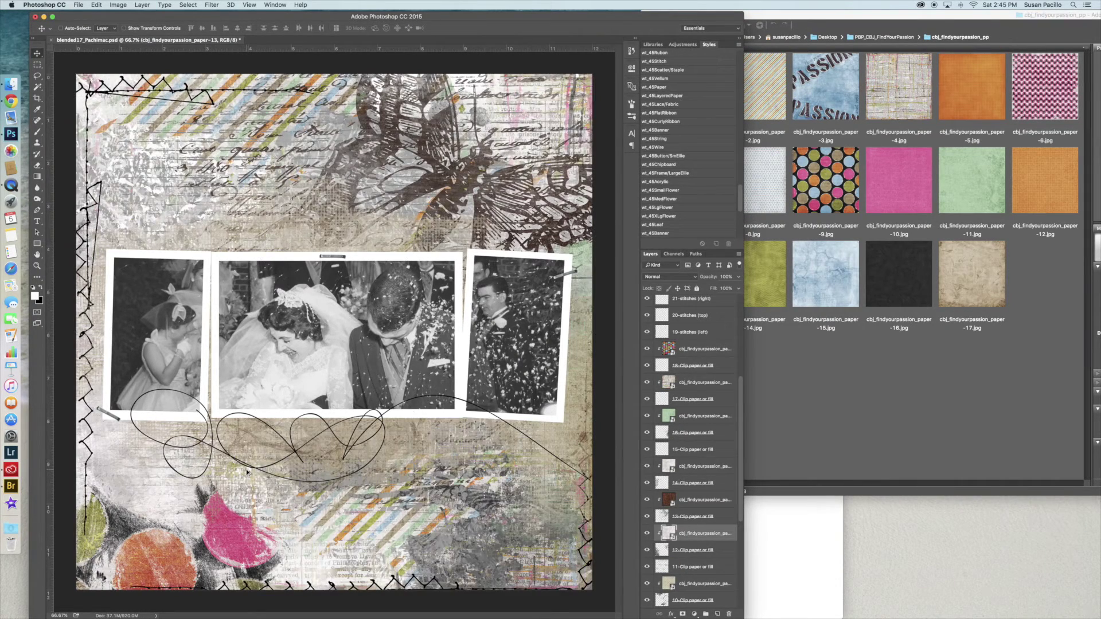
# Replace the colourful circle paper on layer 18-Clip paper or fill with the blue-patterned cbj_findyourpassion_paper-8 from Bridge, clipped to that layer
pyautogui.scroll(-10, 246, 472)
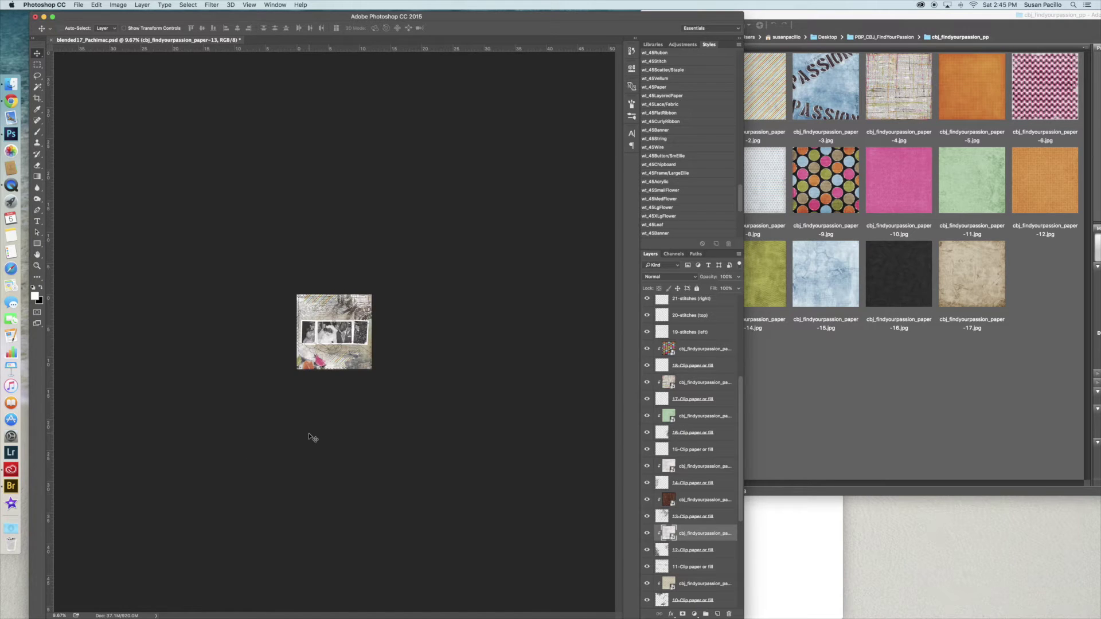
pyautogui.press('super+0')
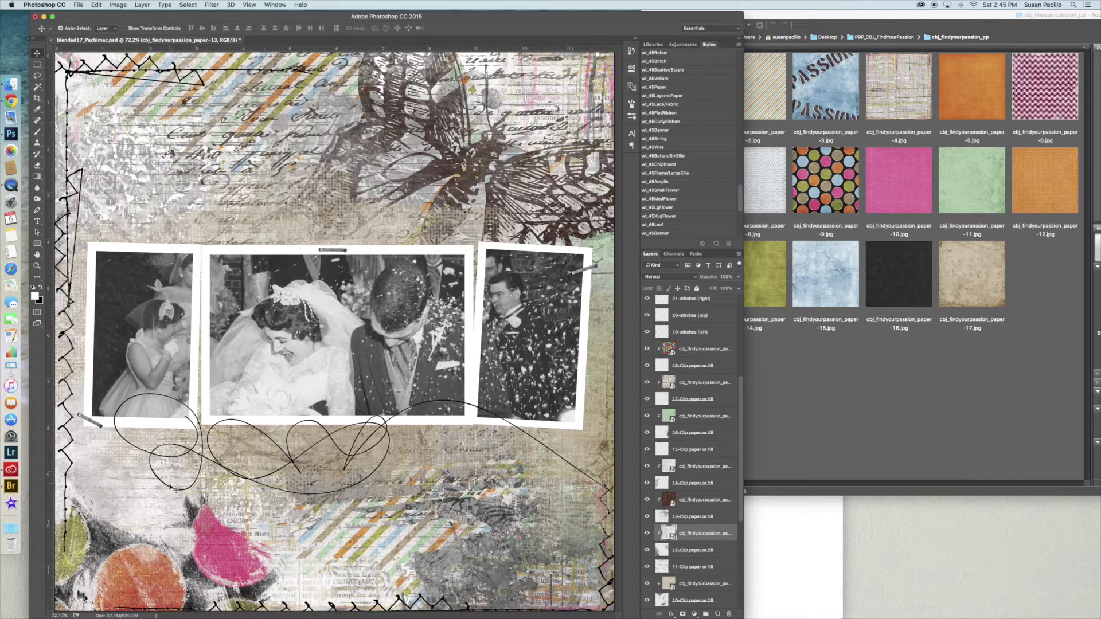
pyautogui.click(106, 547)
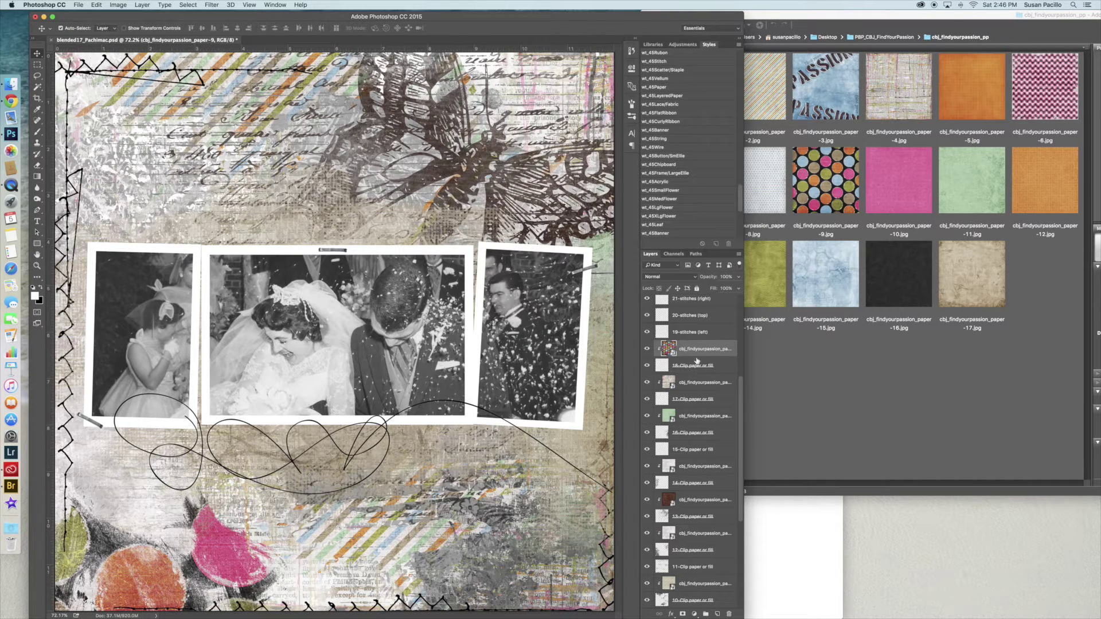
pyautogui.press('Delete')
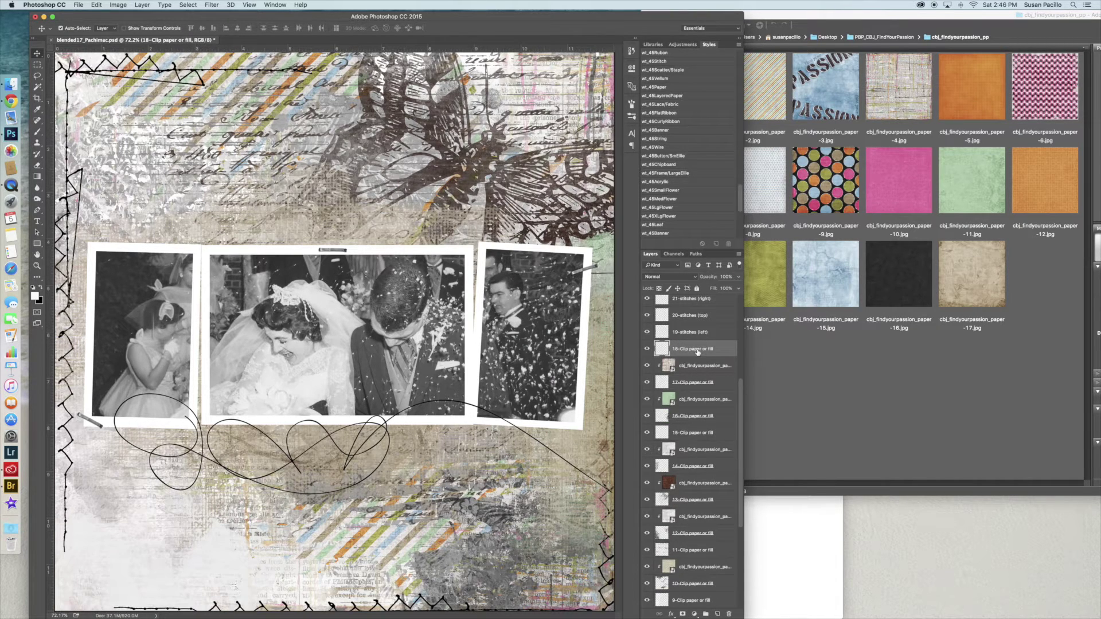
pyautogui.click(1020, 311)
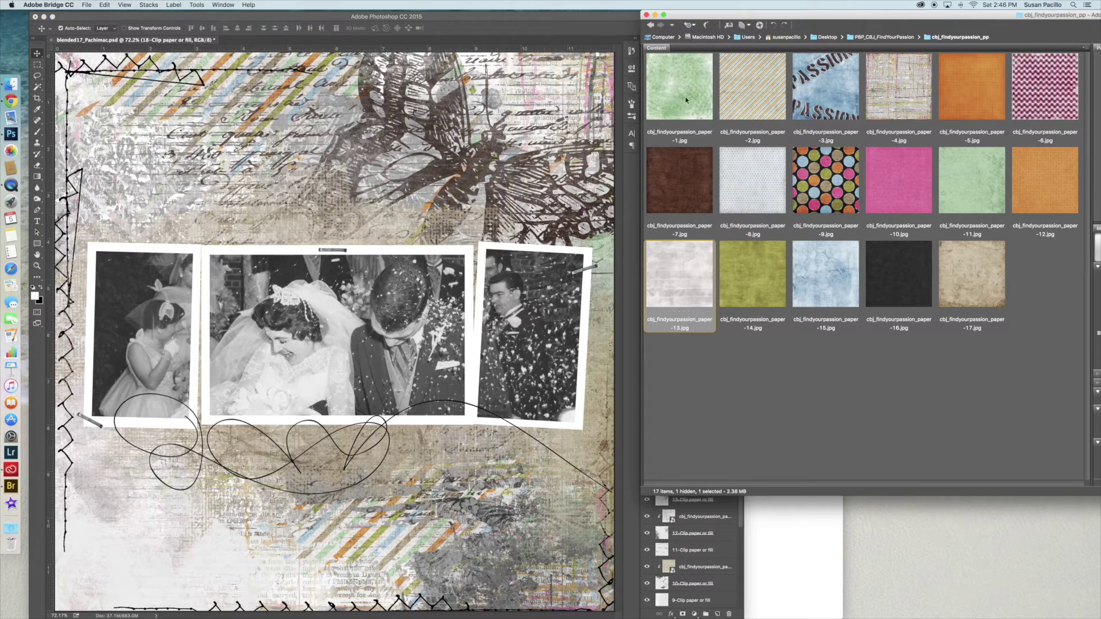
pyautogui.click(747, 184)
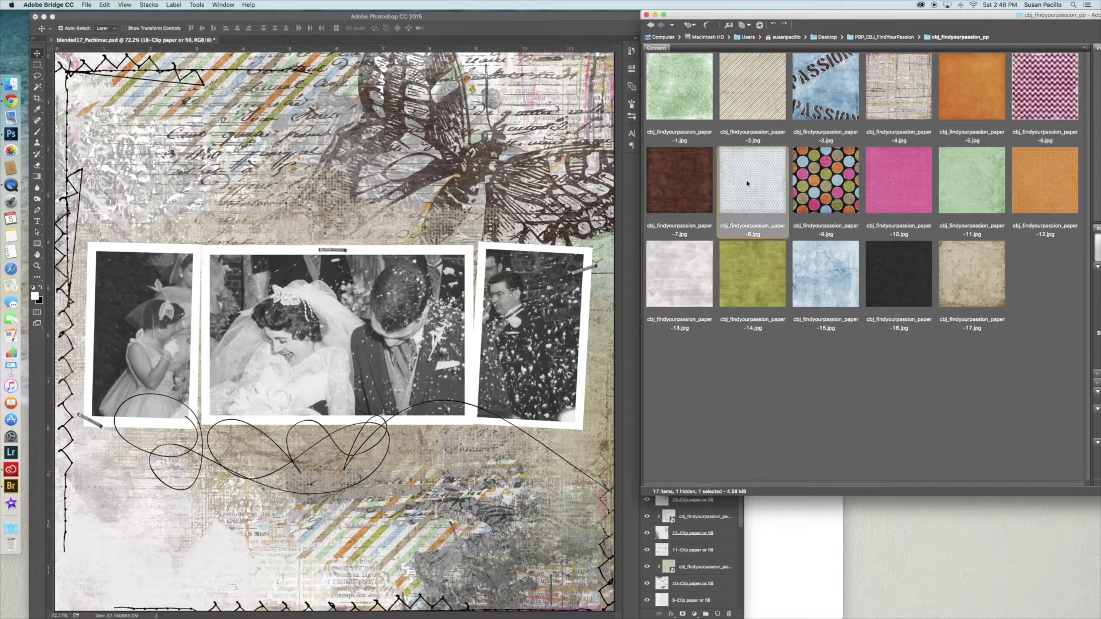
pyautogui.click(90, 573)
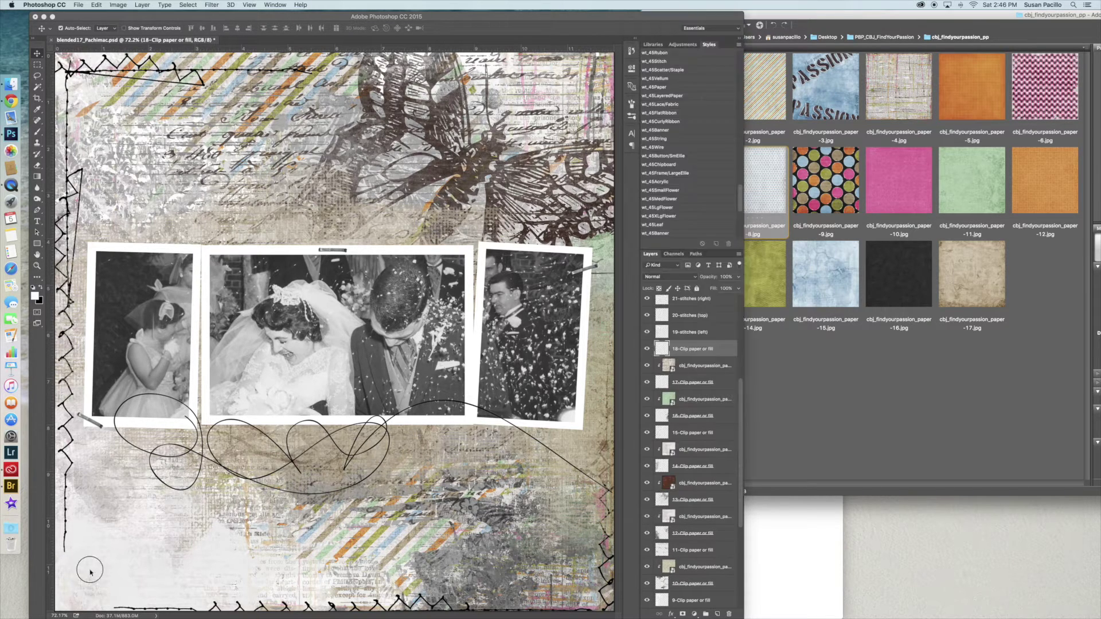
pyautogui.moveTo(753, 188); pyautogui.dragTo(142, 539)
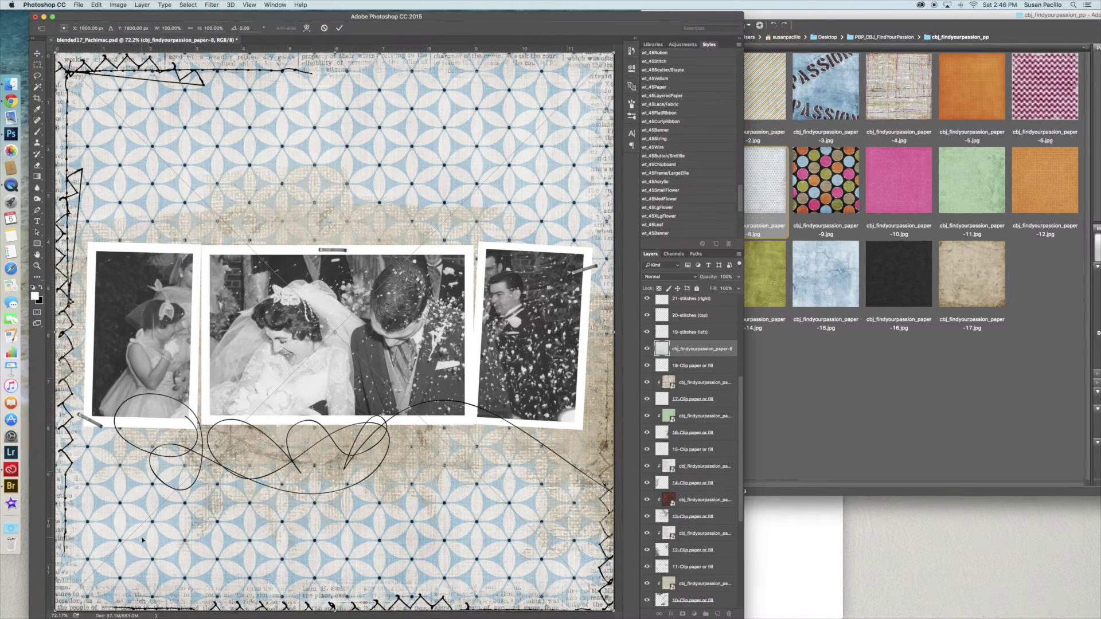
pyautogui.press('Return')
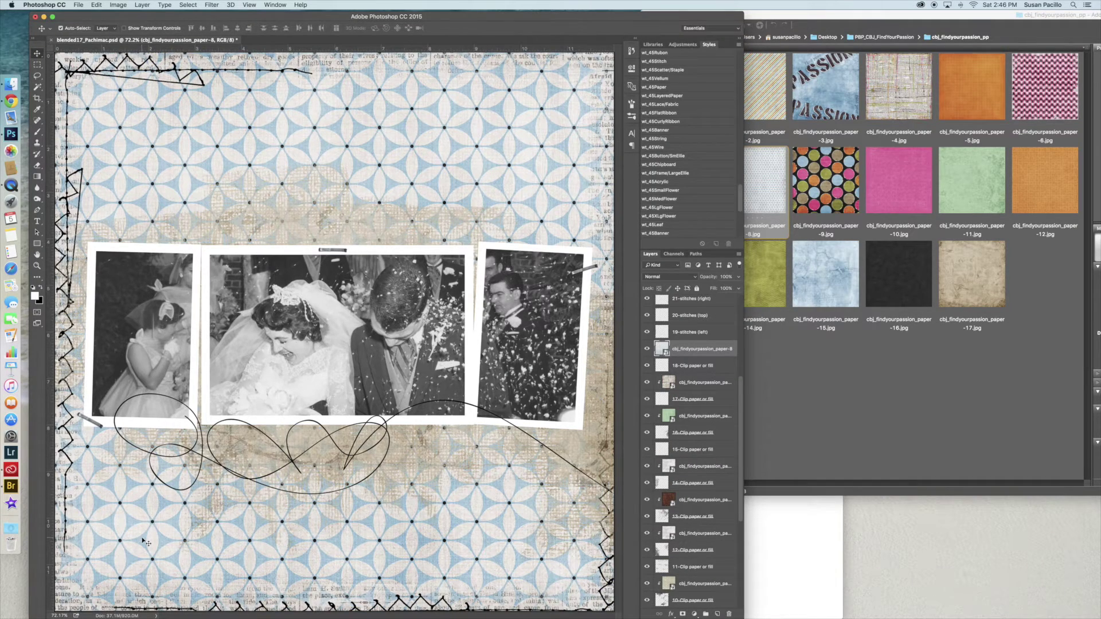
pyautogui.press('super+alt+g')
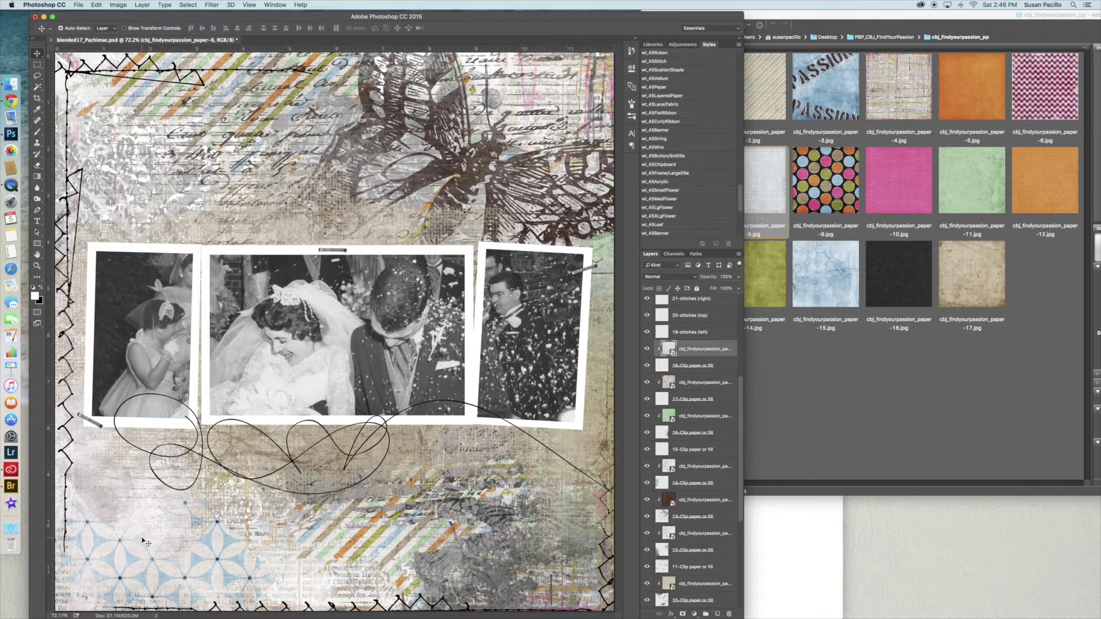
# Hide layer 8-Clip paper or fill
pyautogui.click(135, 143)
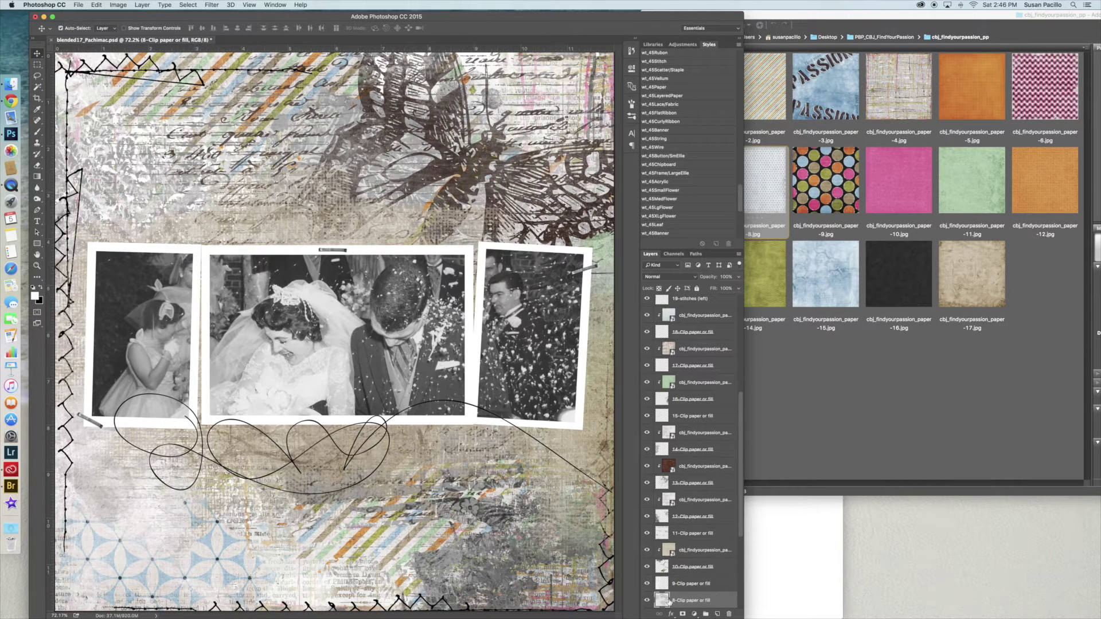
pyautogui.click(647, 600)
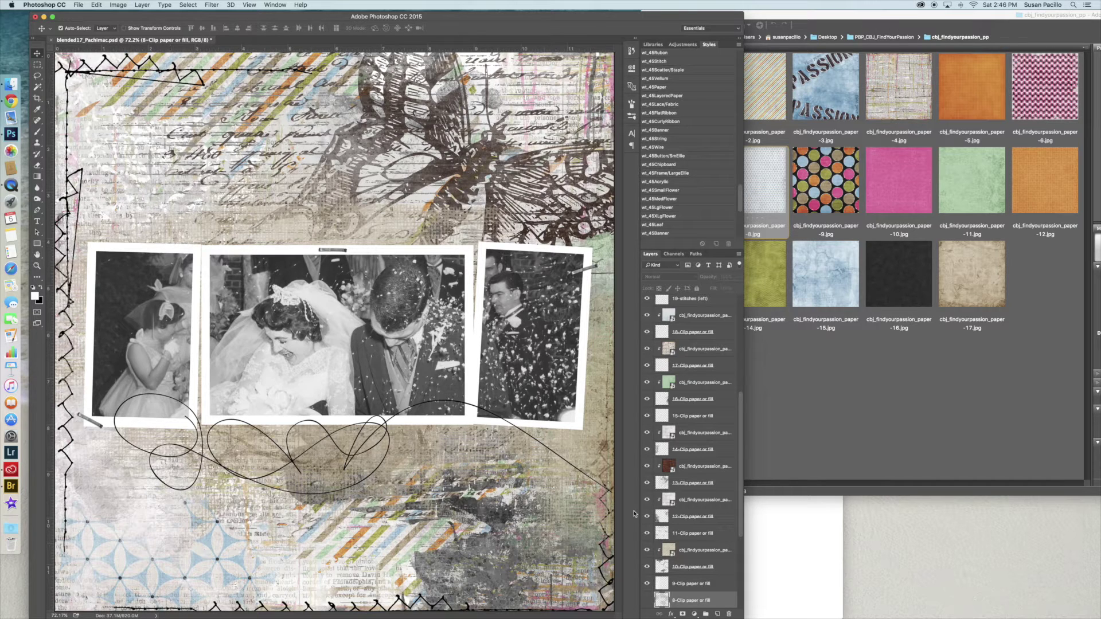
# Place the orange cbj_findyourpassion_paper-12 from Bridge above layer 6-Clip paper or fill and clip it to that layer
pyautogui.click(490, 510)
pyautogui.click(490, 509)
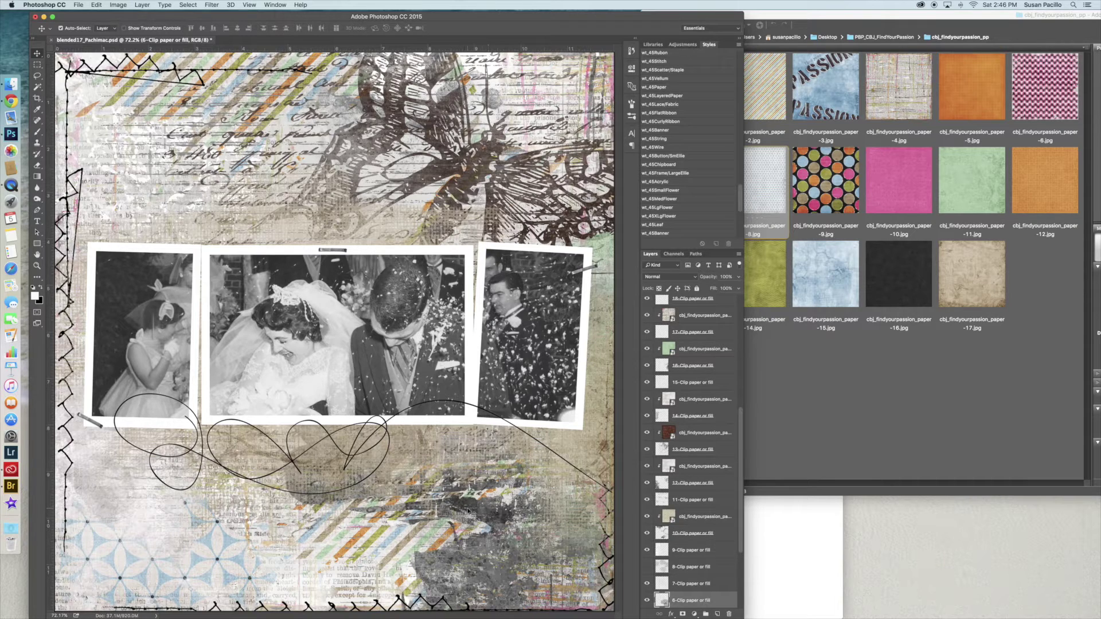
pyautogui.click(1039, 178)
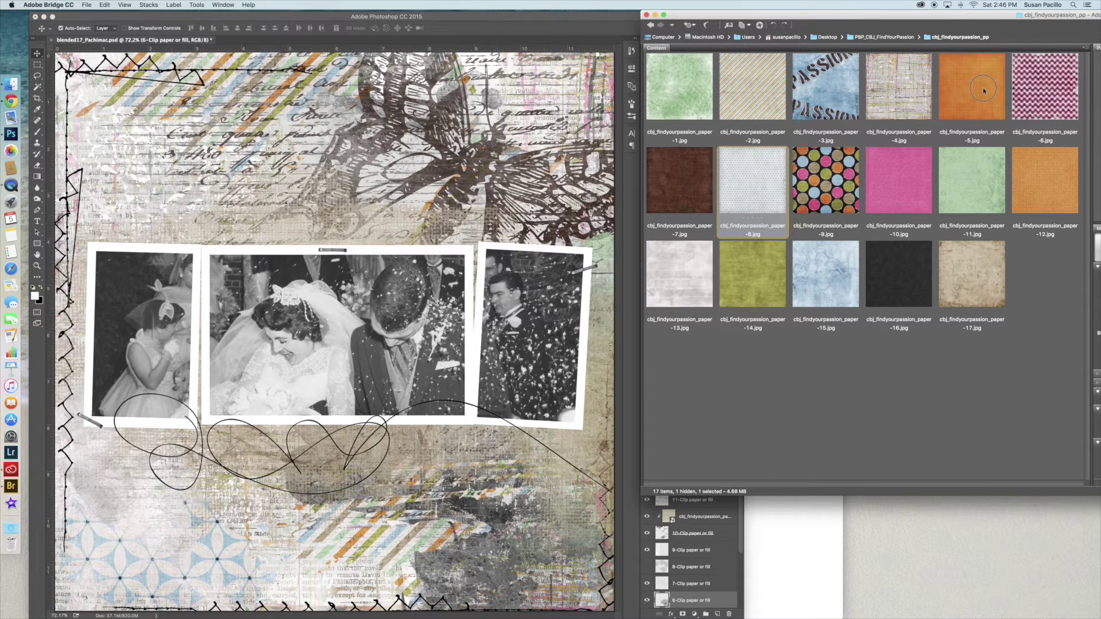
pyautogui.moveTo(1032, 179); pyautogui.dragTo(412, 414)
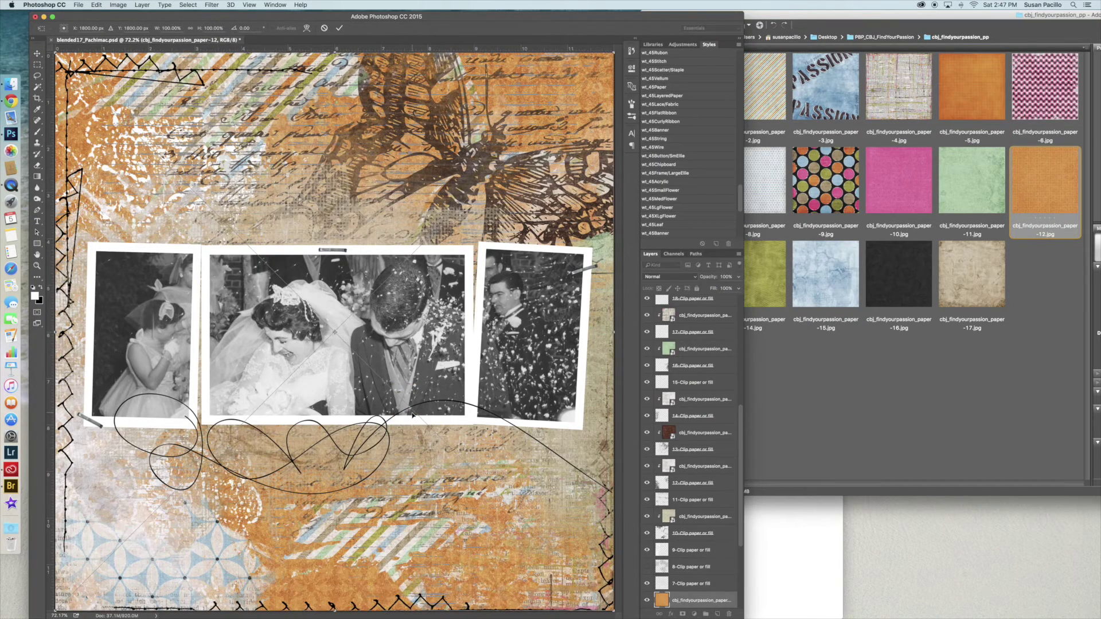
pyautogui.press('Return')
pyautogui.press('super+alt+g')
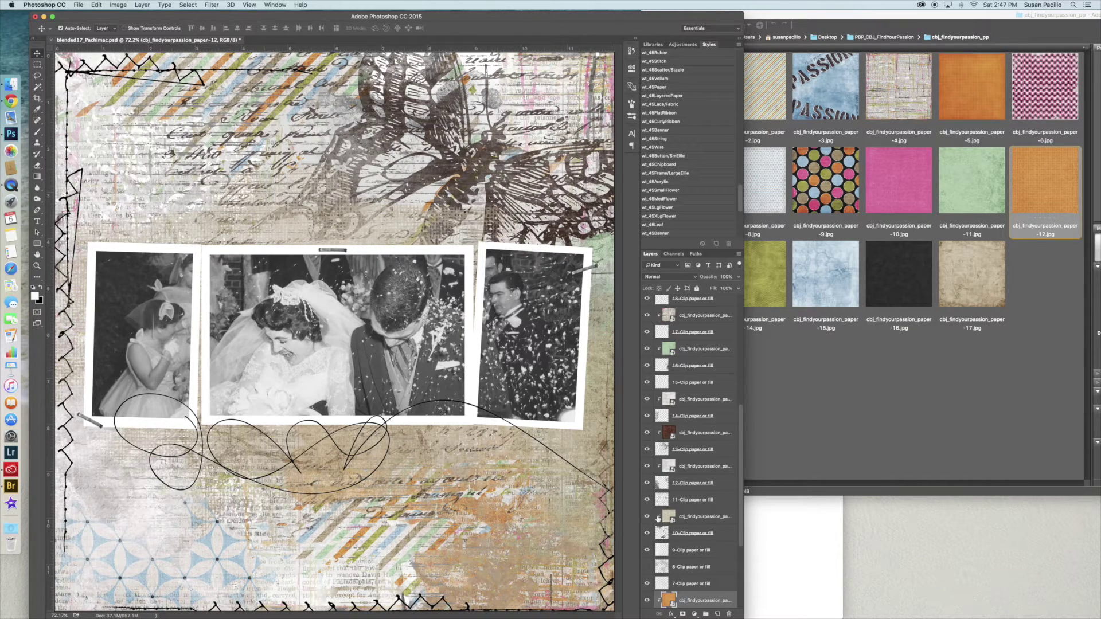
# Toggle the visibility of layer 9-Clip paper or fill to compare the page with and without it
pyautogui.click(646, 550)
pyautogui.click(646, 550)
pyautogui.click(646, 550)
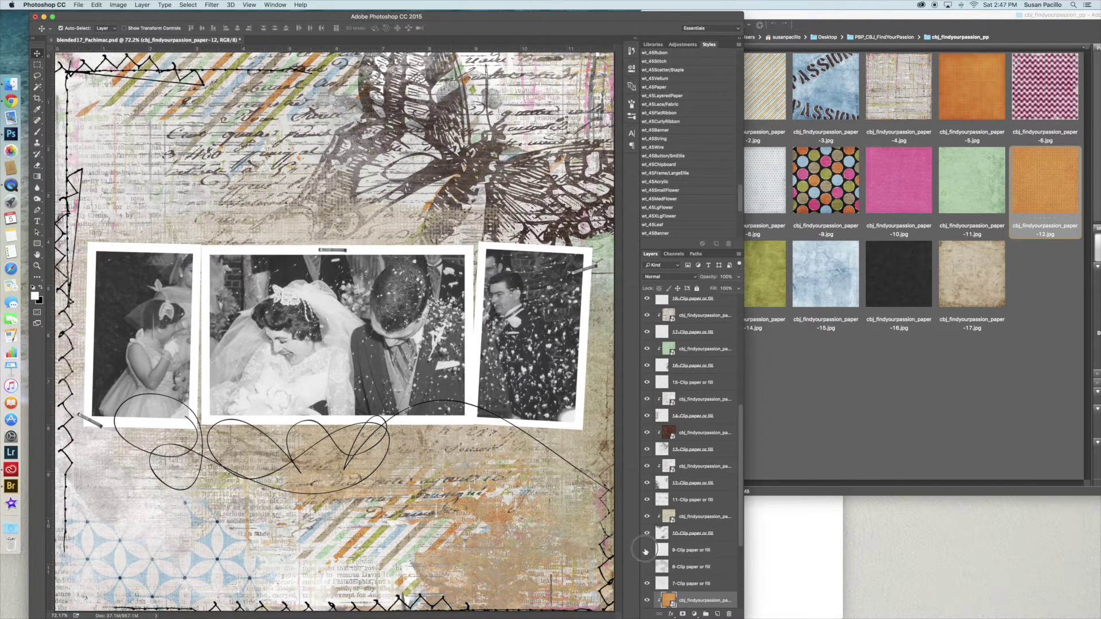
pyautogui.click(646, 550)
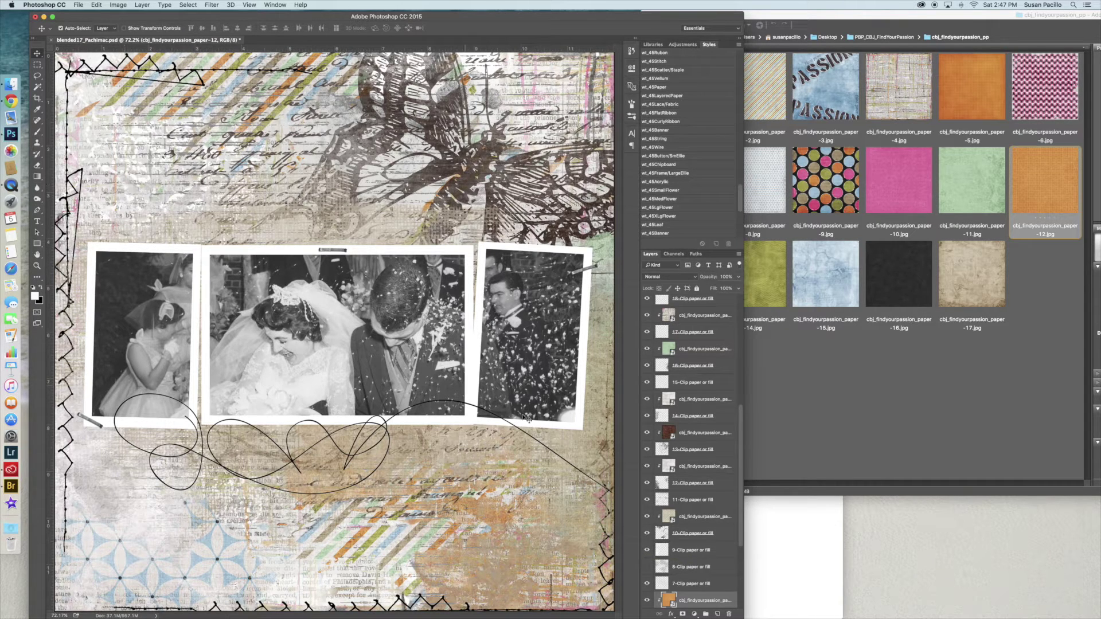
# Place the olive green cbj_findyourpassion_paper-14 from Bridge above layer 9-Clip paper or fill and clip it to that layer
pyautogui.click(647, 551)
pyautogui.click(648, 551)
pyautogui.click(872, 405)
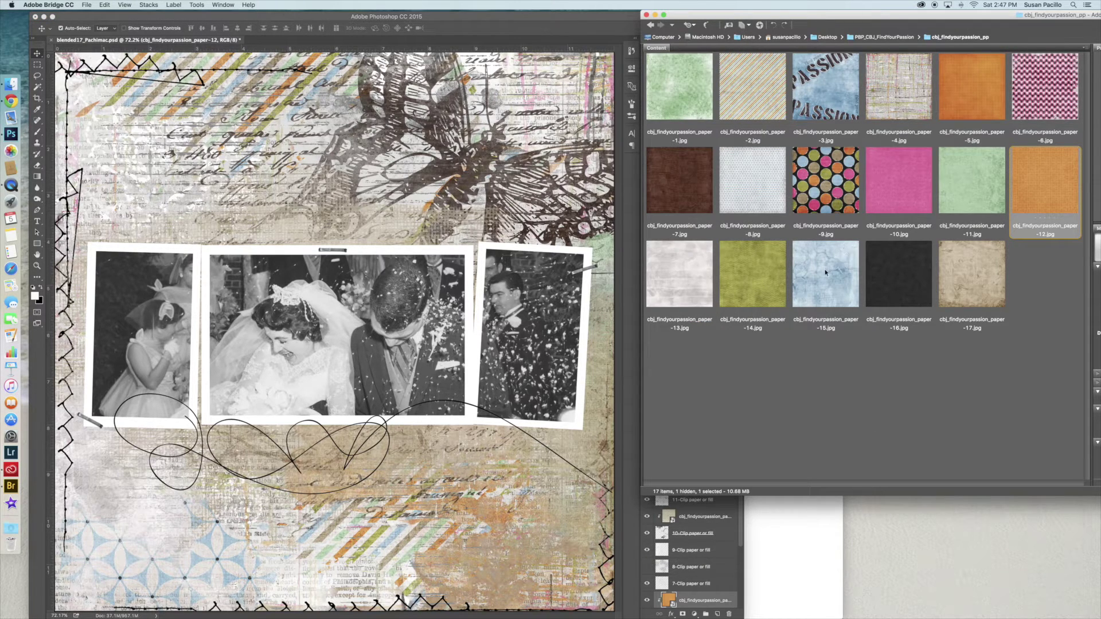
pyautogui.moveTo(781, 275); pyautogui.dragTo(383, 275)
pyautogui.press('Return')
pyautogui.press('super+alt+g')
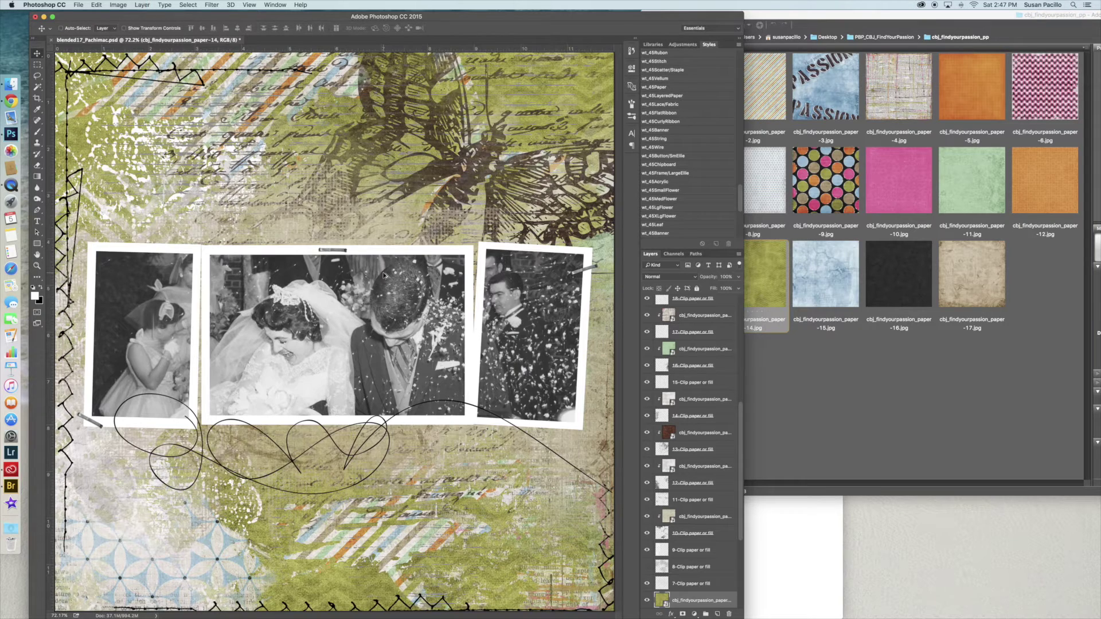
pyautogui.press('super')
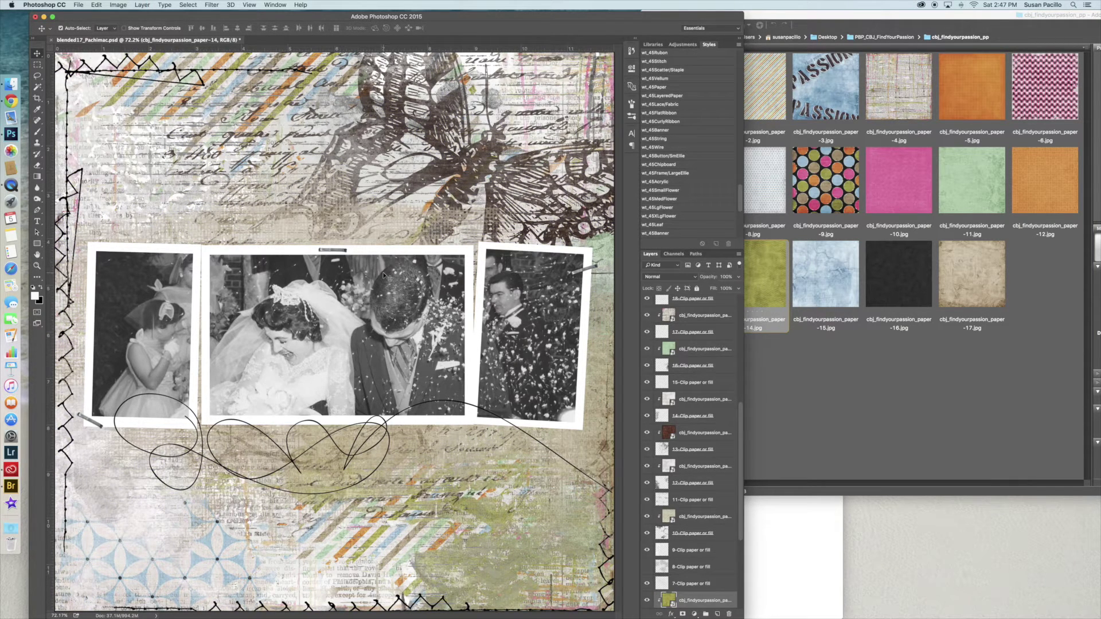
pyautogui.click(691, 595)
pyautogui.moveTo(692, 595); pyautogui.dragTo(685, 540)
pyautogui.keyDown('alt'); pyautogui.click(686, 538); pyautogui.keyUp('alt')
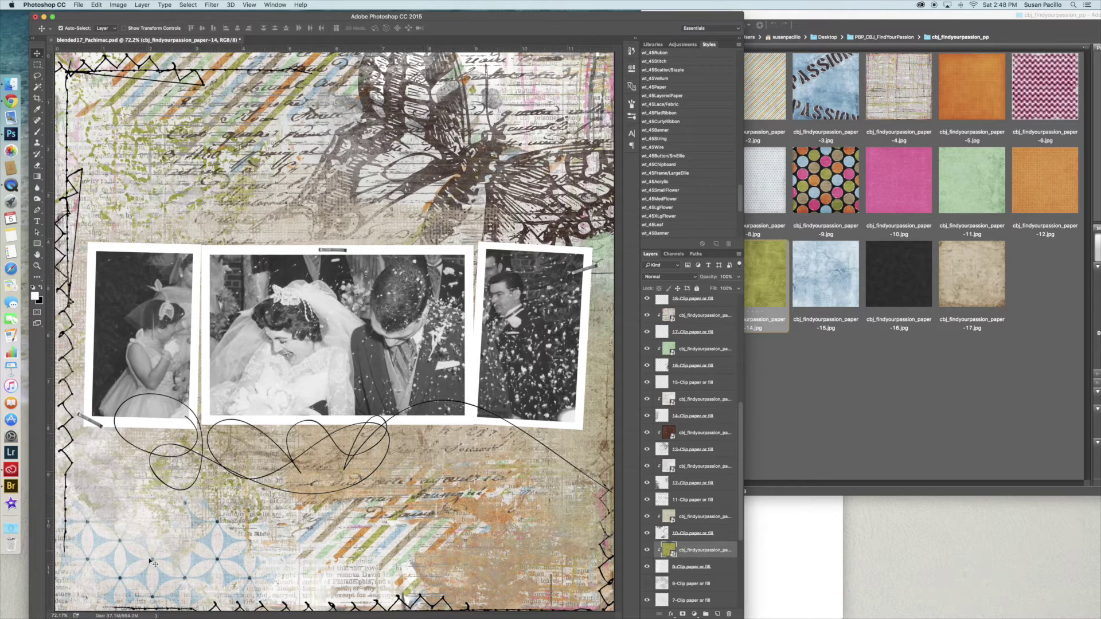
# Delete the text layer Layer 1 and the 1-Background layer at the base of the layer stack
pyautogui.scroll(-5, 687, 588)
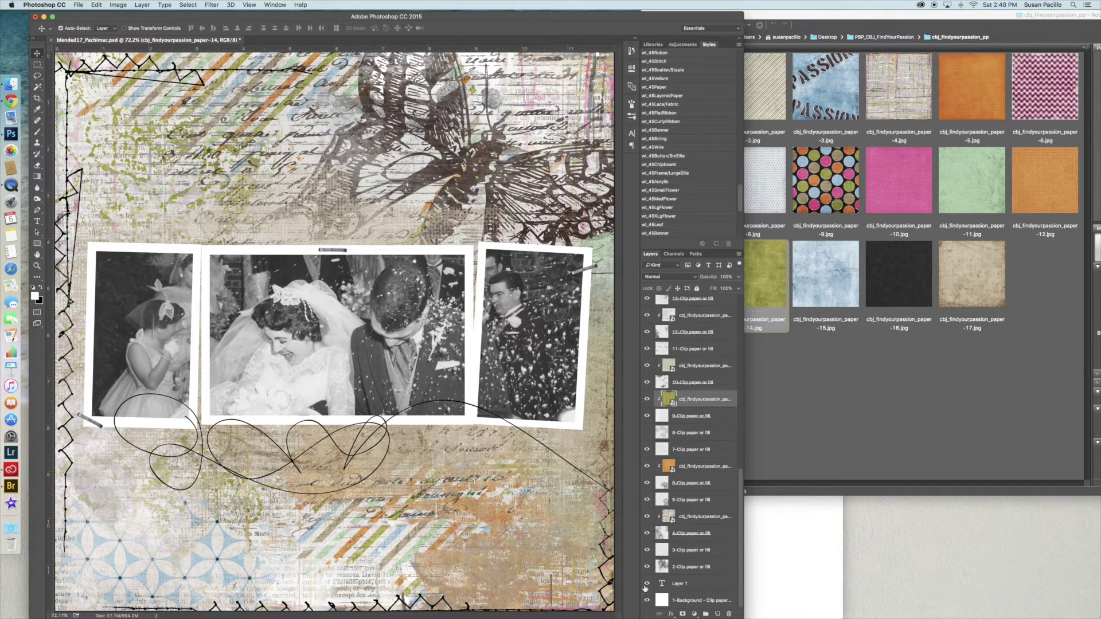
pyautogui.moveTo(706, 584); pyautogui.dragTo(725, 613)
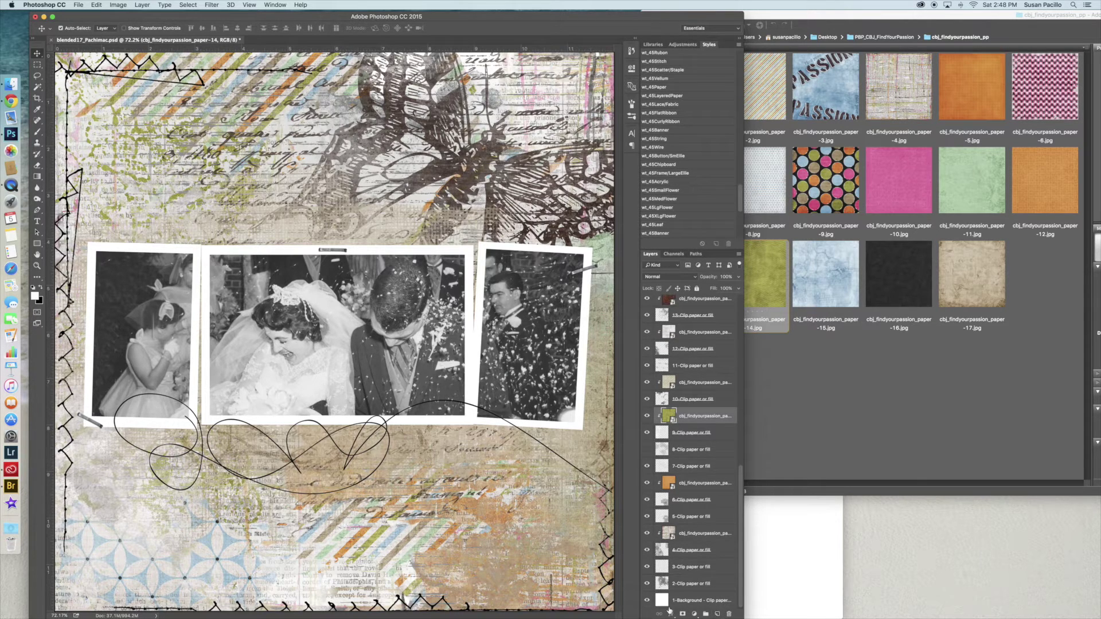
pyautogui.click(648, 601)
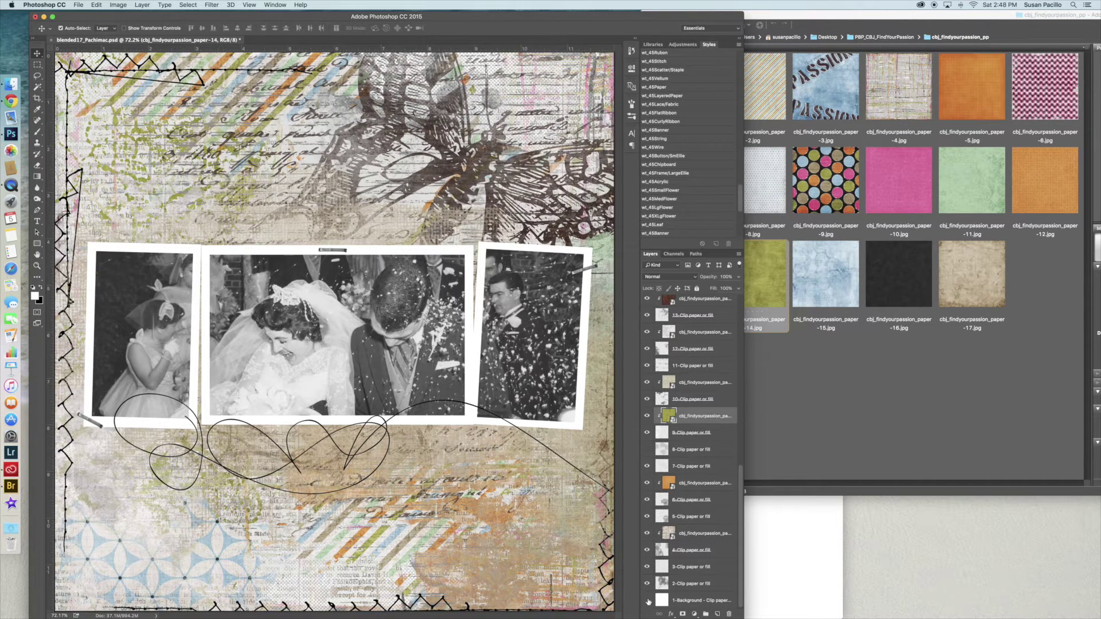
pyautogui.click(647, 600)
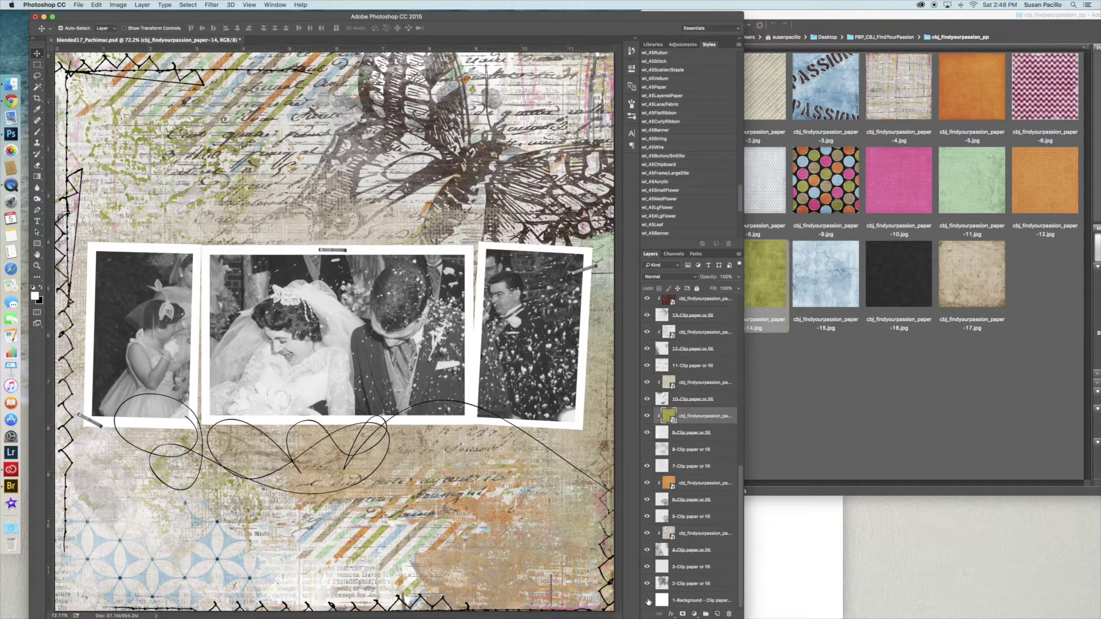
pyautogui.click(647, 601)
pyautogui.moveTo(724, 601); pyautogui.dragTo(727, 614)
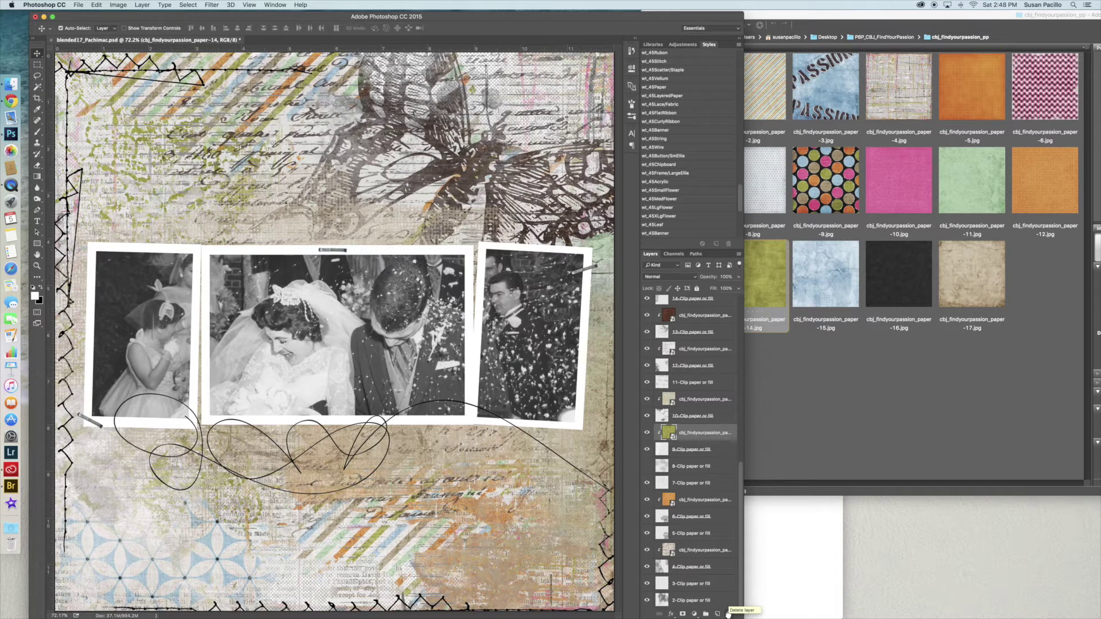
# Toggle the visibility of layer 2-Clip paper or fill to compare the page with and without it
pyautogui.click(647, 600)
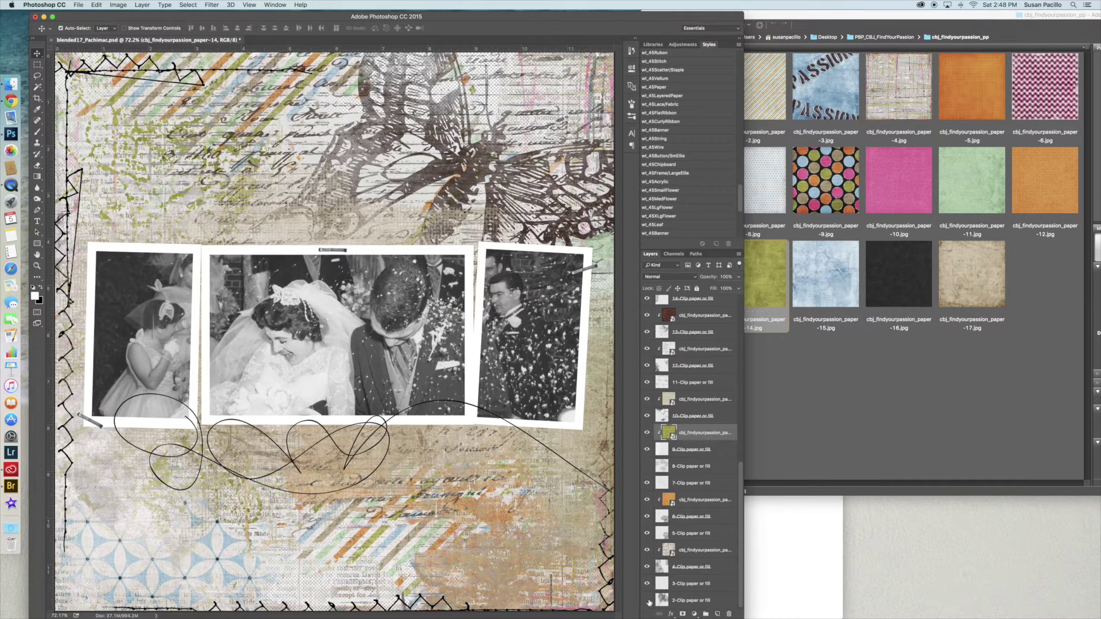
pyautogui.click(647, 600)
pyautogui.click(647, 600)
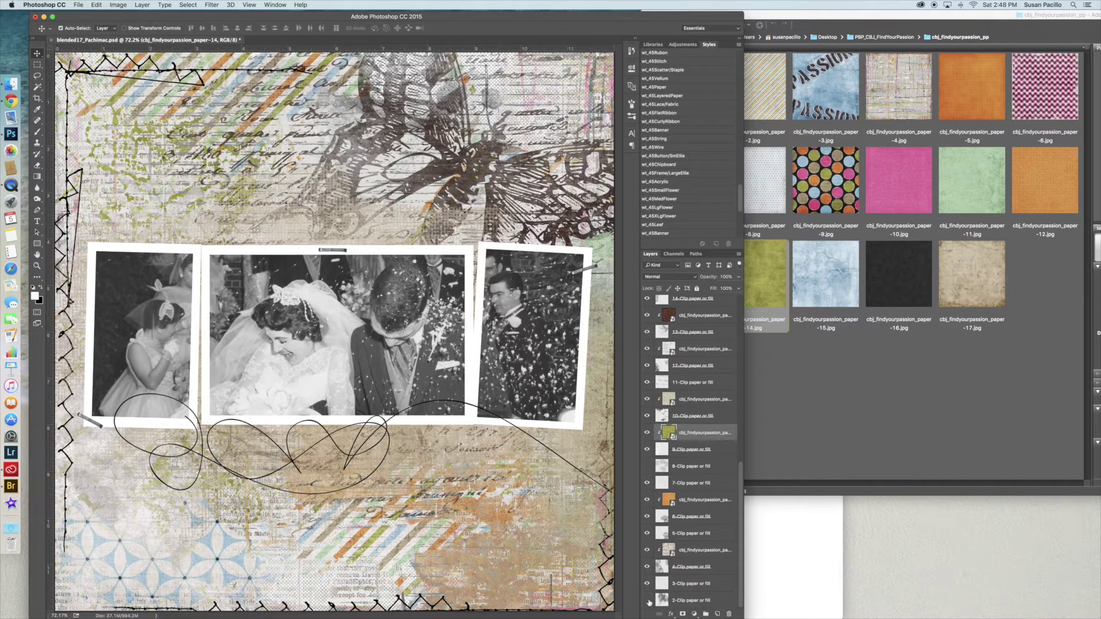
pyautogui.click(647, 600)
pyautogui.click(647, 600)
pyautogui.click(647, 600)
# Try the pink cbj_findyourpassion_paper-10 from Bridge clipped to layer 2-Clip paper or fill, and delete that paper
pyautogui.click(679, 600)
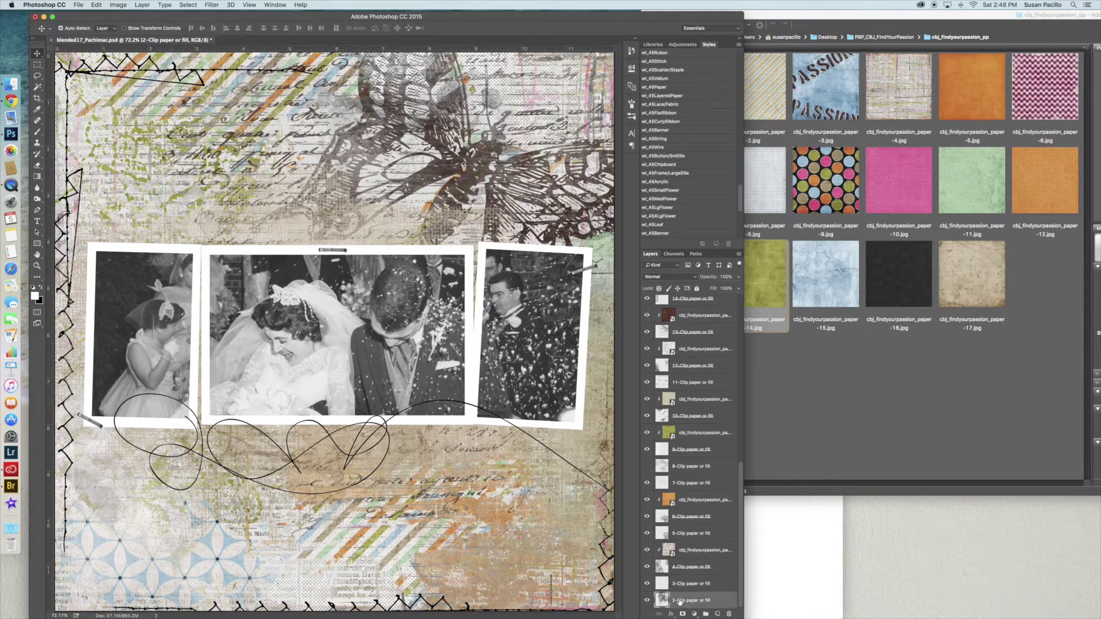
pyautogui.moveTo(766, 273); pyautogui.dragTo(499, 310)
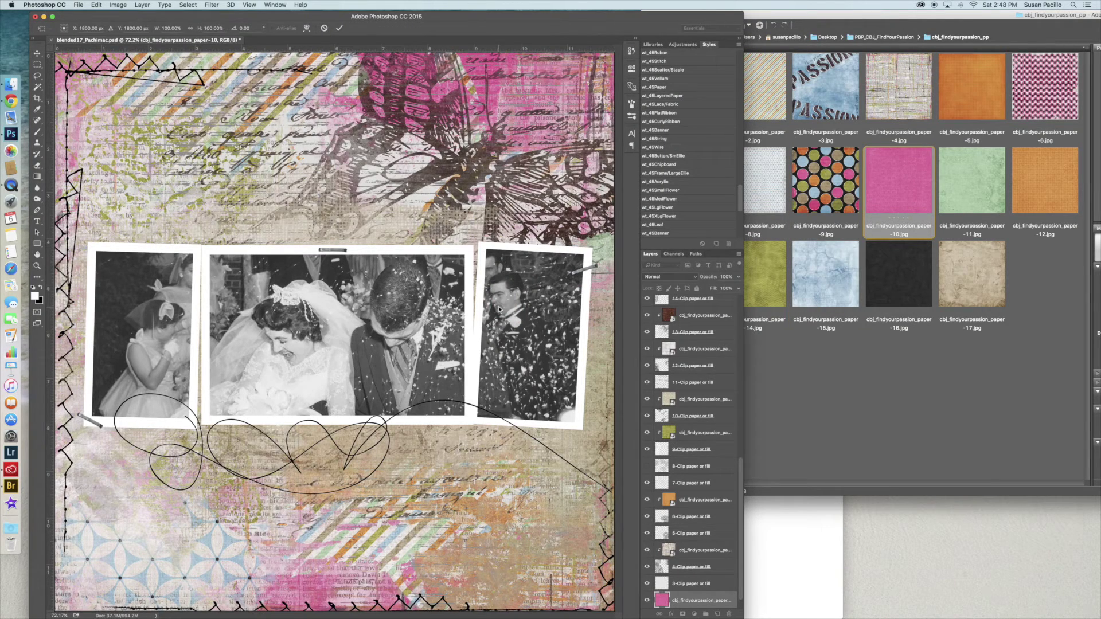
pyautogui.press('Return')
pyautogui.press('super+alt+g')
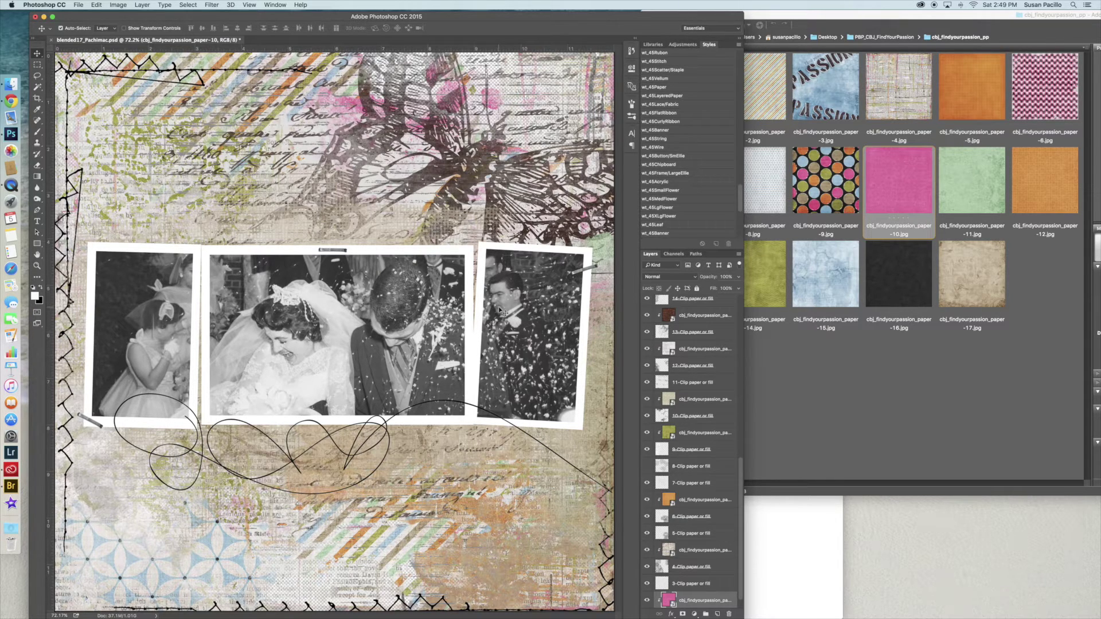
pyautogui.scroll(-1, 707, 541)
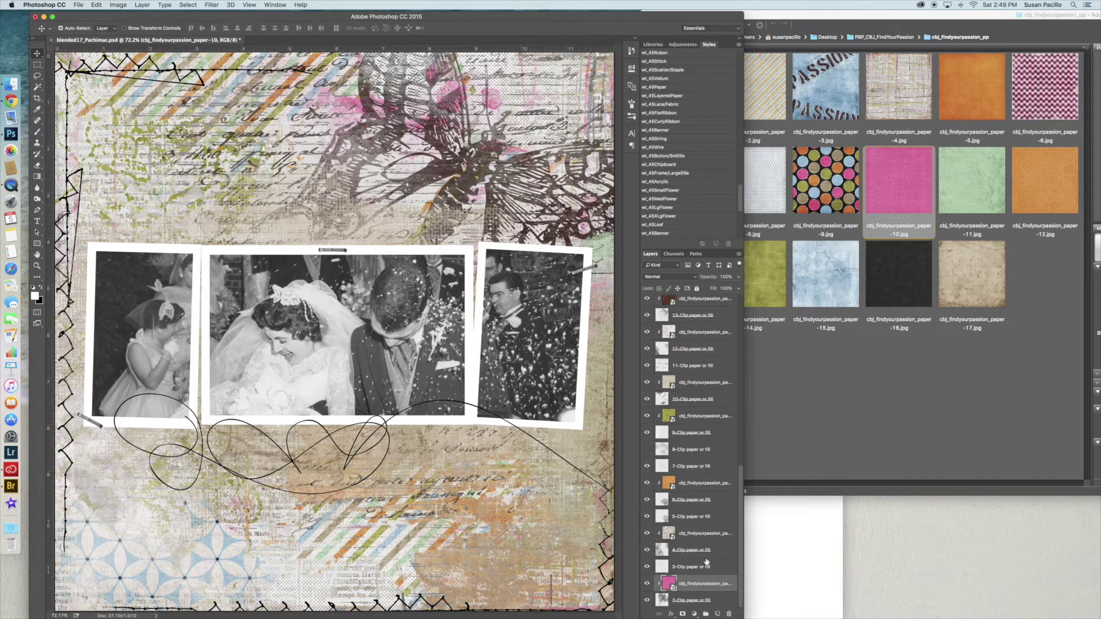
pyautogui.moveTo(700, 584); pyautogui.dragTo(698, 605)
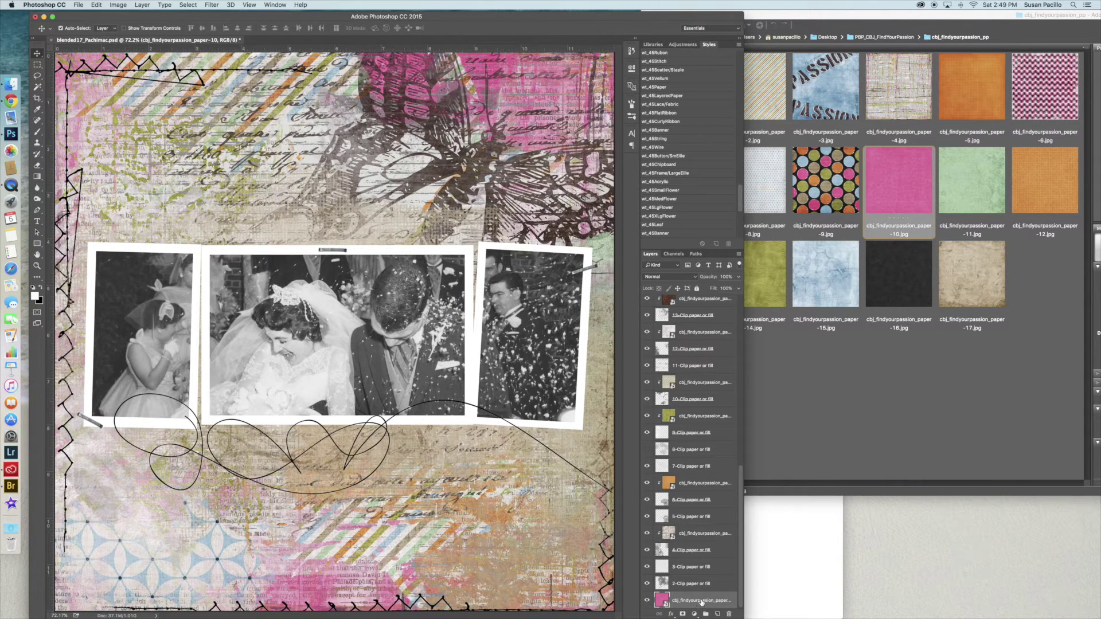
pyautogui.press('BackSpace')
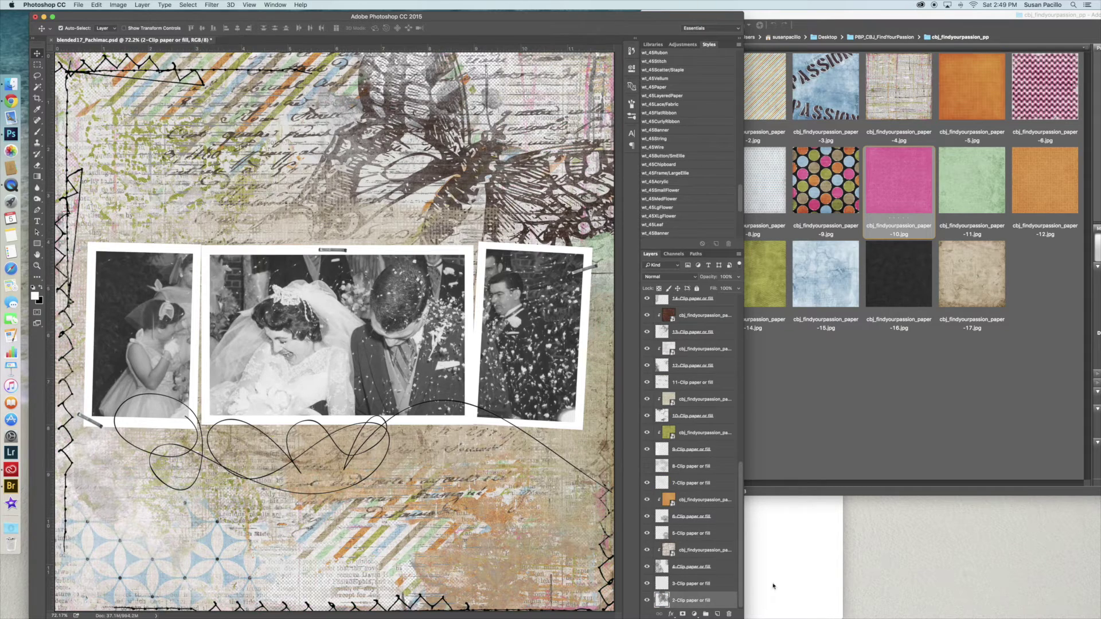
# Place the light grey cbj_findyourpassion_paper-13 from Bridge above layer 2-Clip paper or fill
pyautogui.click(766, 188)
pyautogui.moveTo(668, 278); pyautogui.dragTo(446, 296)
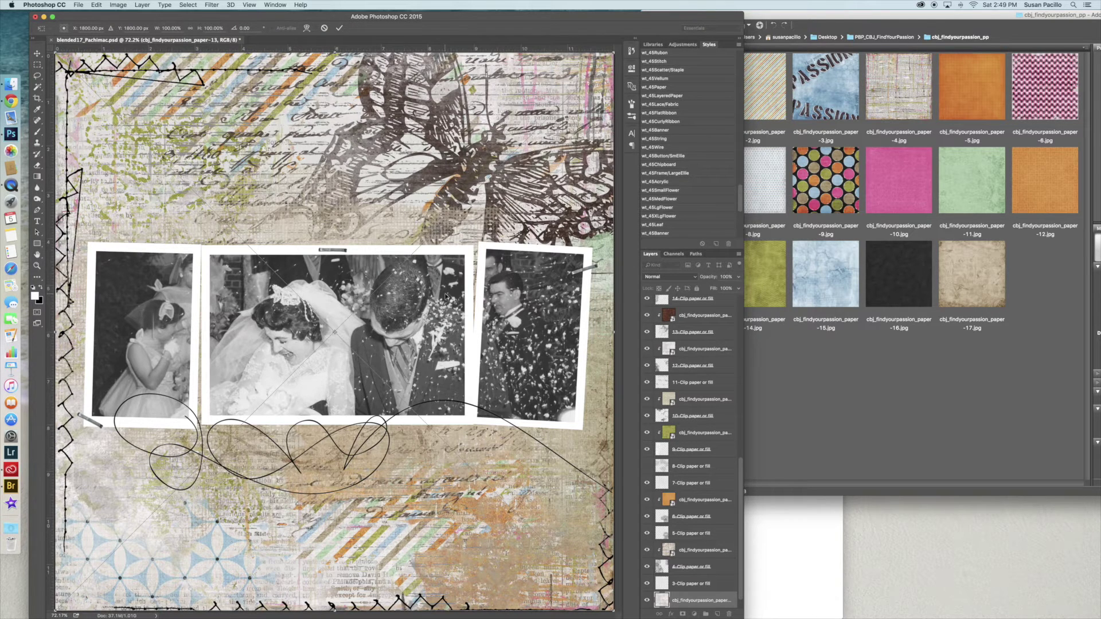
pyautogui.press('Return')
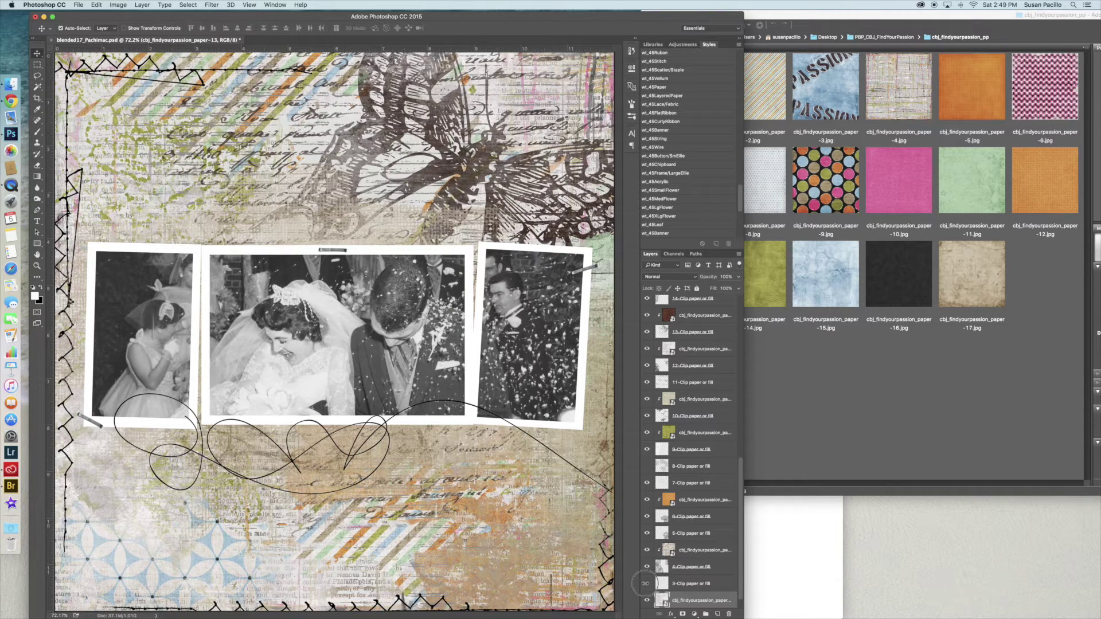
# Toggle the visibility of layers 3-Clip paper or fill and 5-Clip paper or fill to compare the page with and without each
pyautogui.click(646, 583)
pyautogui.click(646, 584)
pyautogui.click(646, 583)
pyautogui.click(646, 584)
pyautogui.click(646, 534)
pyautogui.click(646, 533)
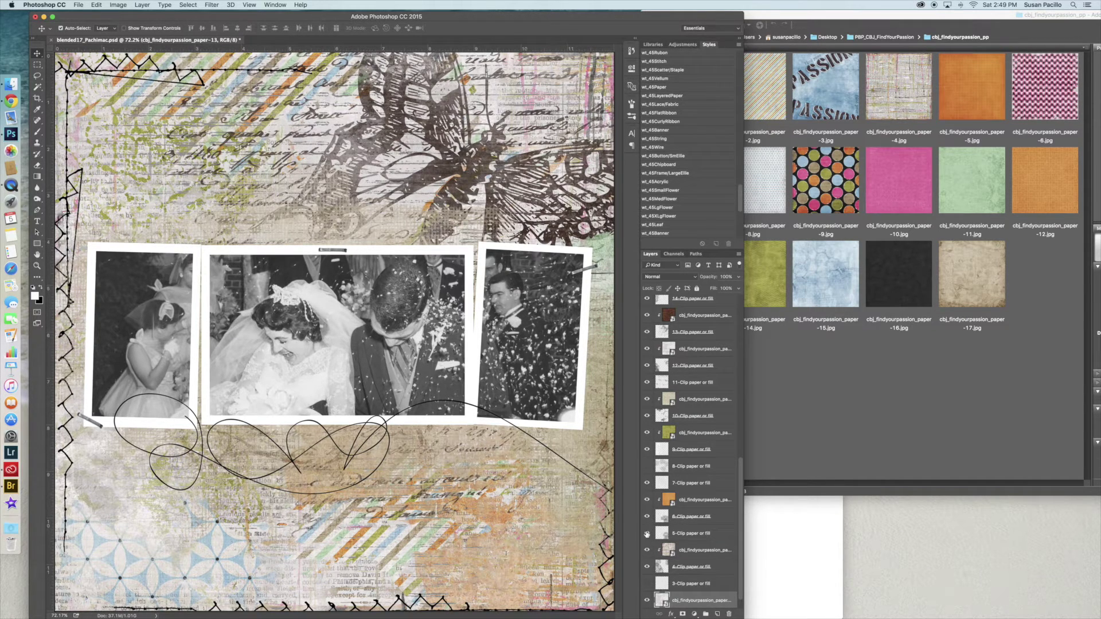
pyautogui.click(646, 533)
pyautogui.click(646, 533)
pyautogui.click(646, 533)
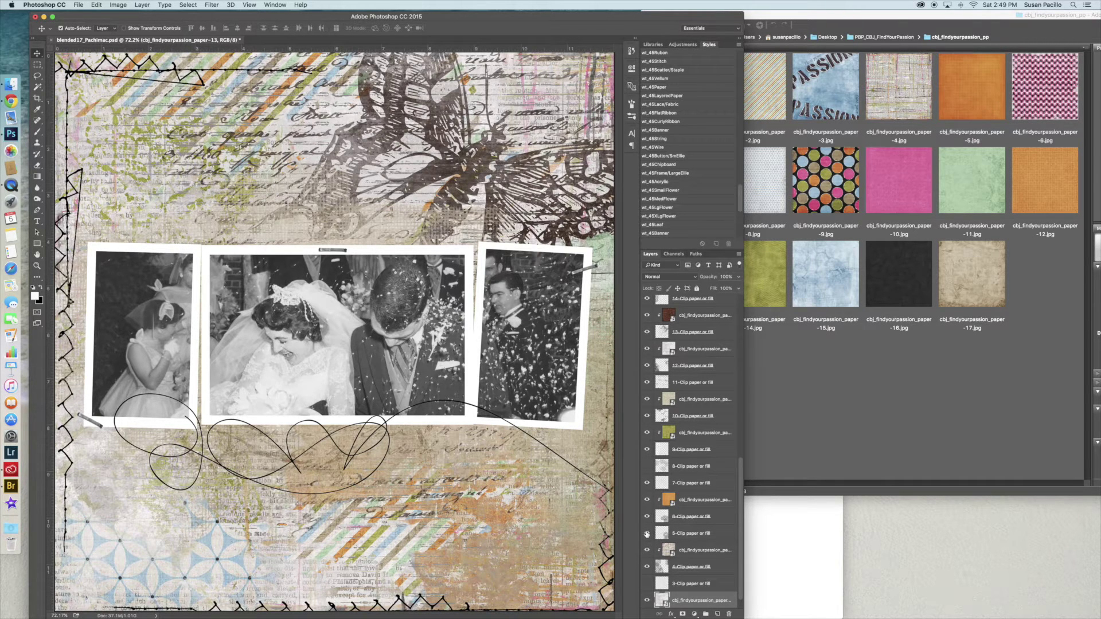
# Place the dark brown cbj_findyourpassion_paper-7 from Bridge above the light grey paper and clip it to the layer beneath
pyautogui.click(881, 409)
pyautogui.moveTo(709, 172); pyautogui.dragTo(417, 376)
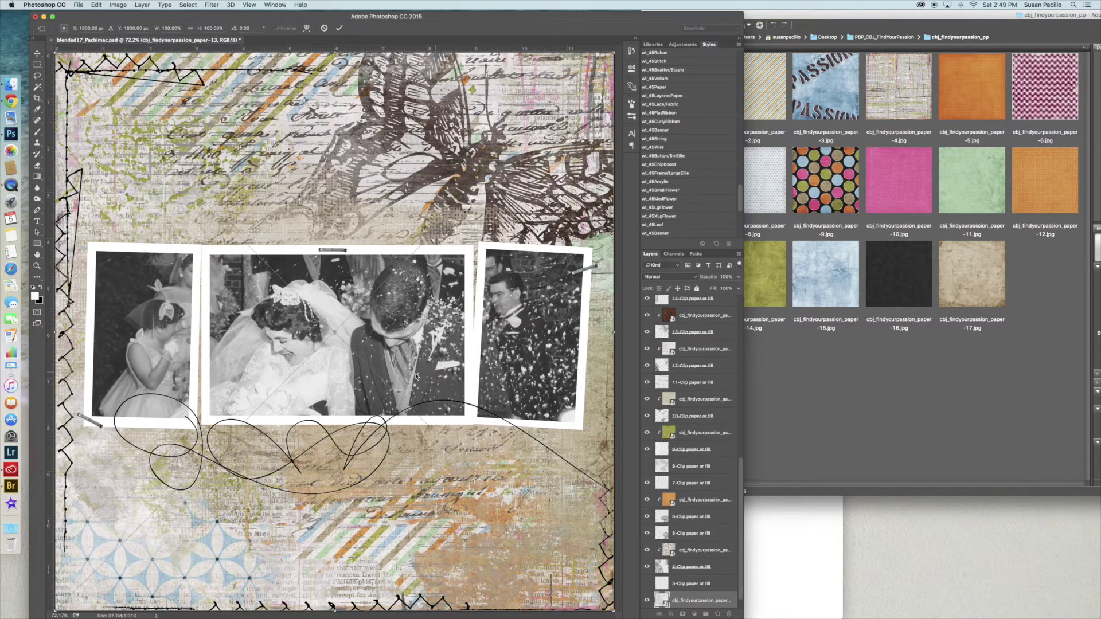
pyautogui.press('Return')
pyautogui.press('super+alt+g')
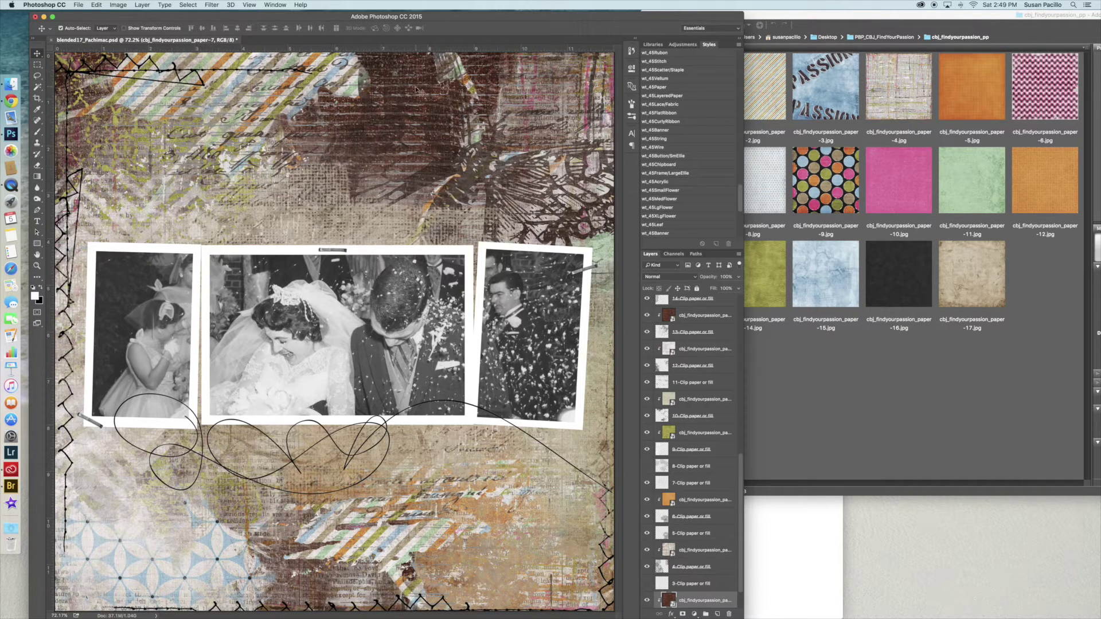
# Rasterize the dark brown paper's smart object and delete its rectangular area covering the butterfly section above the middle and right photos
pyautogui.click(39, 66)
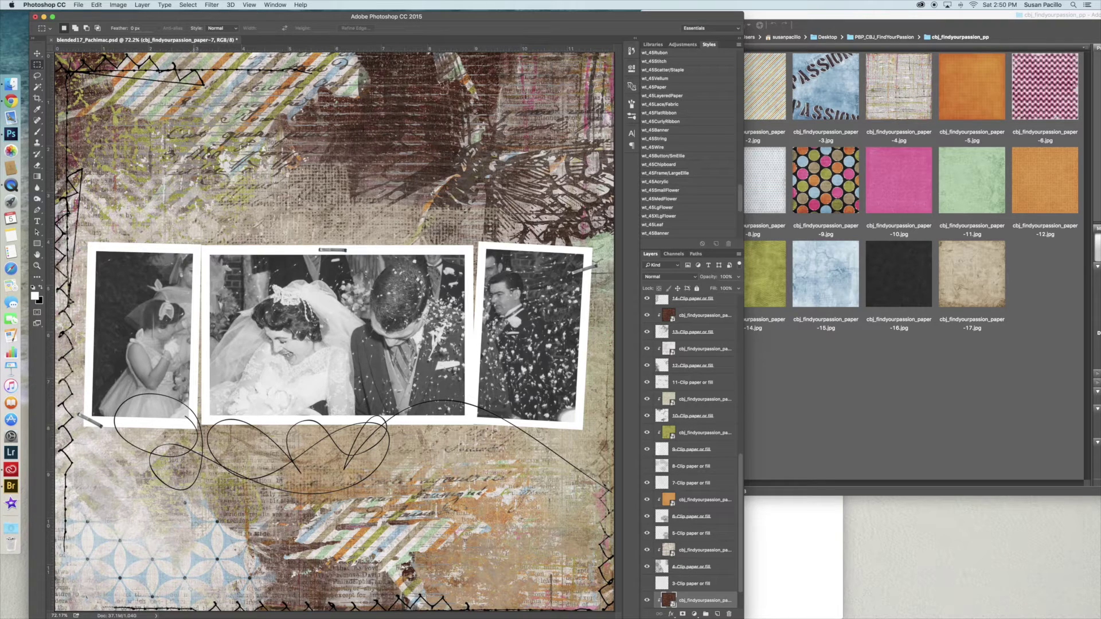
pyautogui.moveTo(196, 54); pyautogui.dragTo(632, 259)
pyautogui.press('BackSpace')
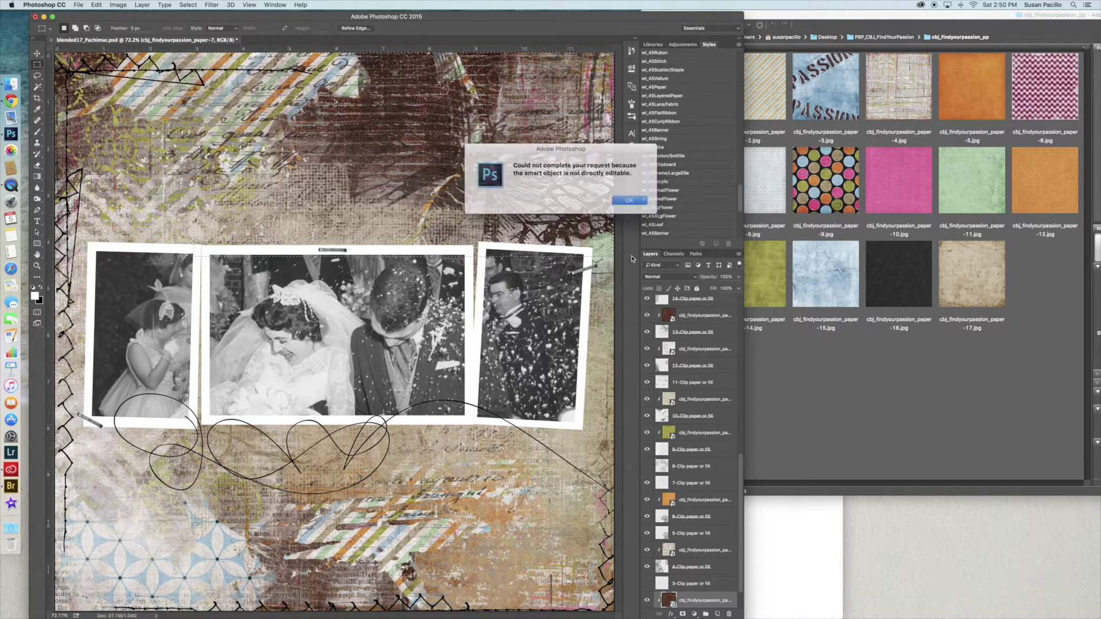
pyautogui.press('Return')
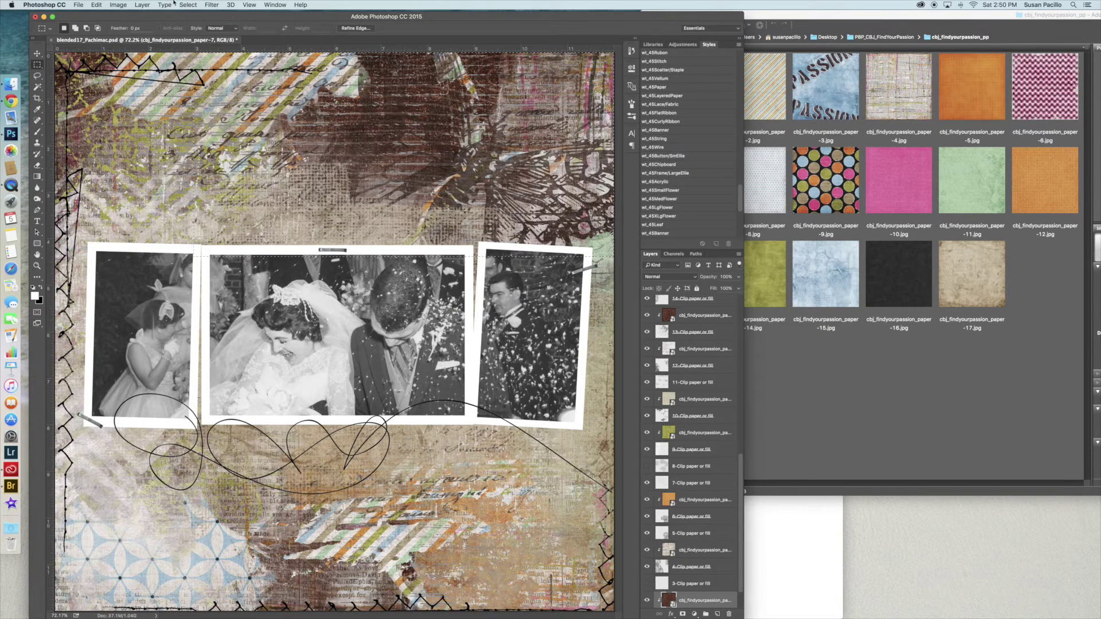
pyautogui.click(142, 5)
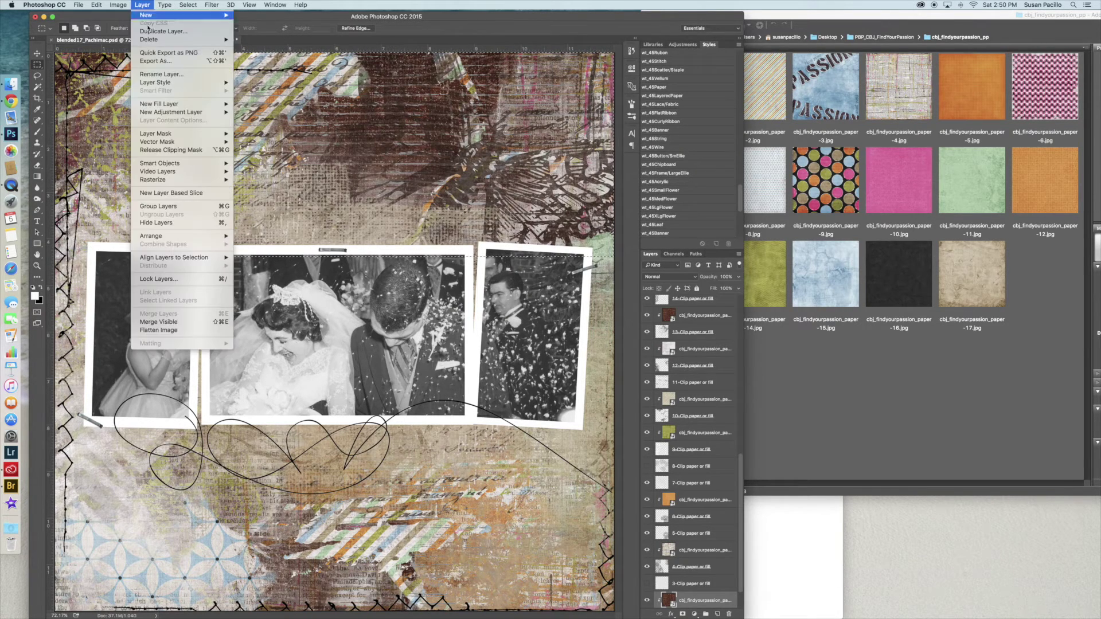
pyautogui.moveTo(195, 180)
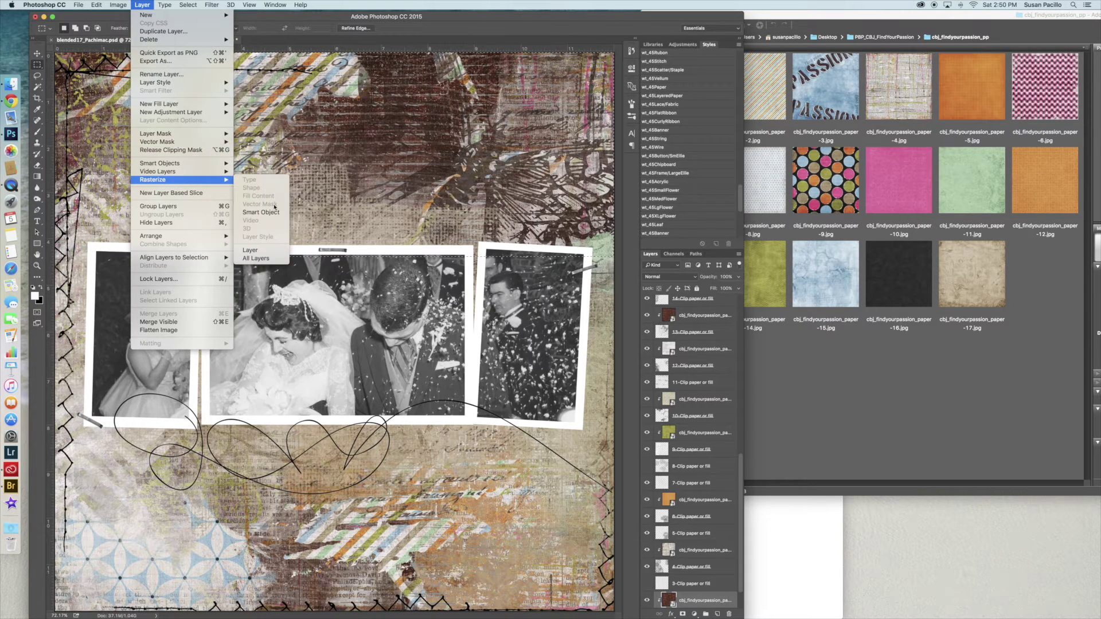
pyautogui.click(273, 214)
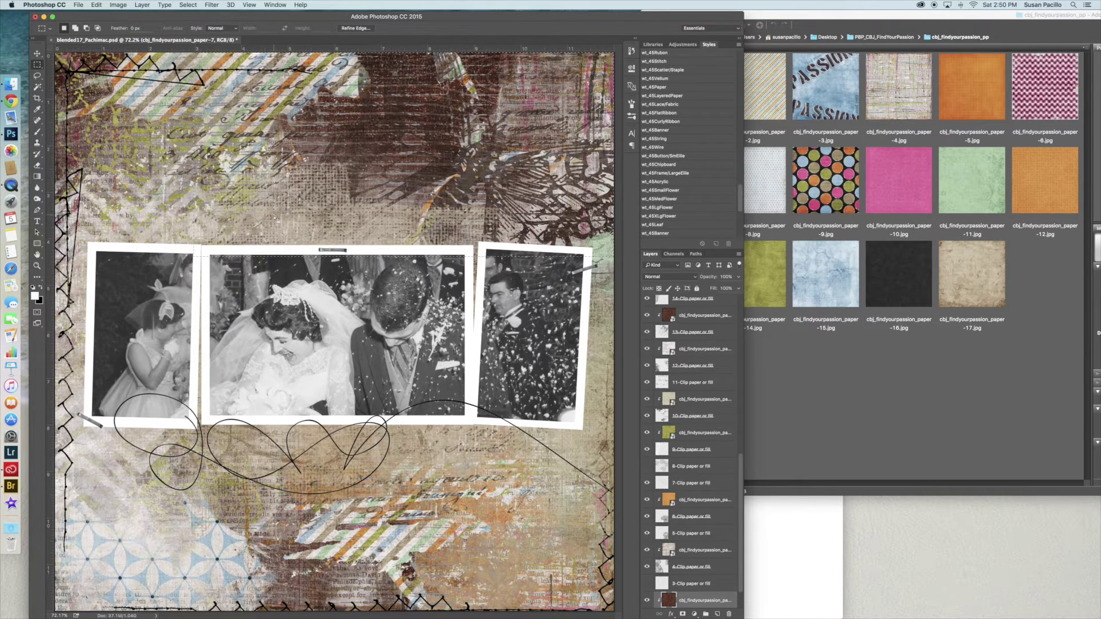
pyautogui.press('Delete')
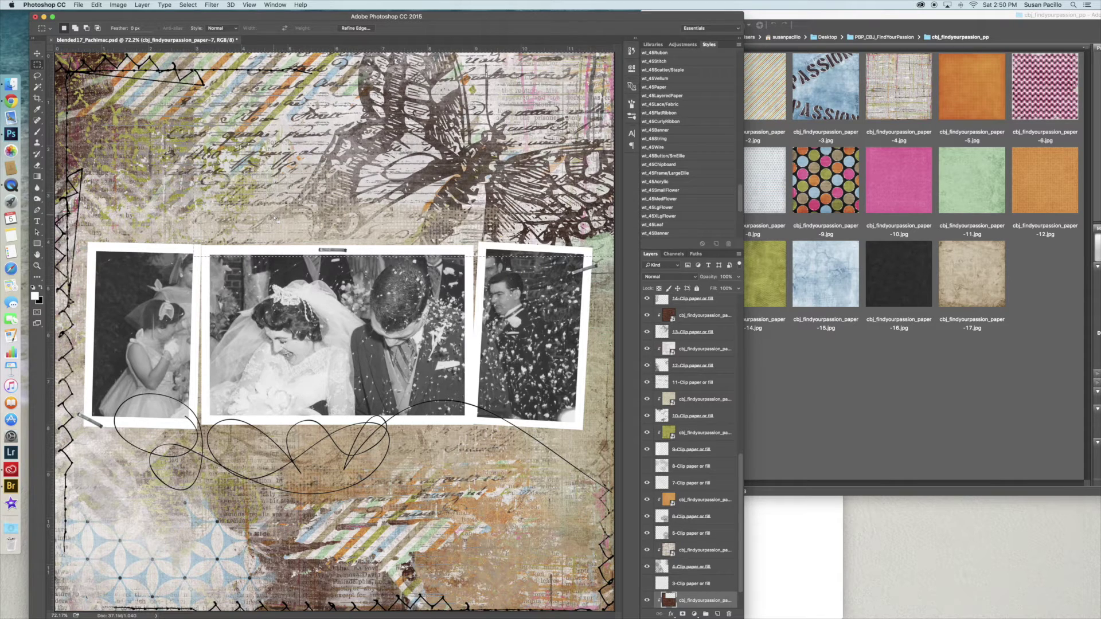
# Deselect the rectangular area and save the document
pyautogui.hotkey('ctrl', 'd')
pyautogui.press('super+s')
pyautogui.moveTo(282, 19); pyautogui.dragTo(288, 21)
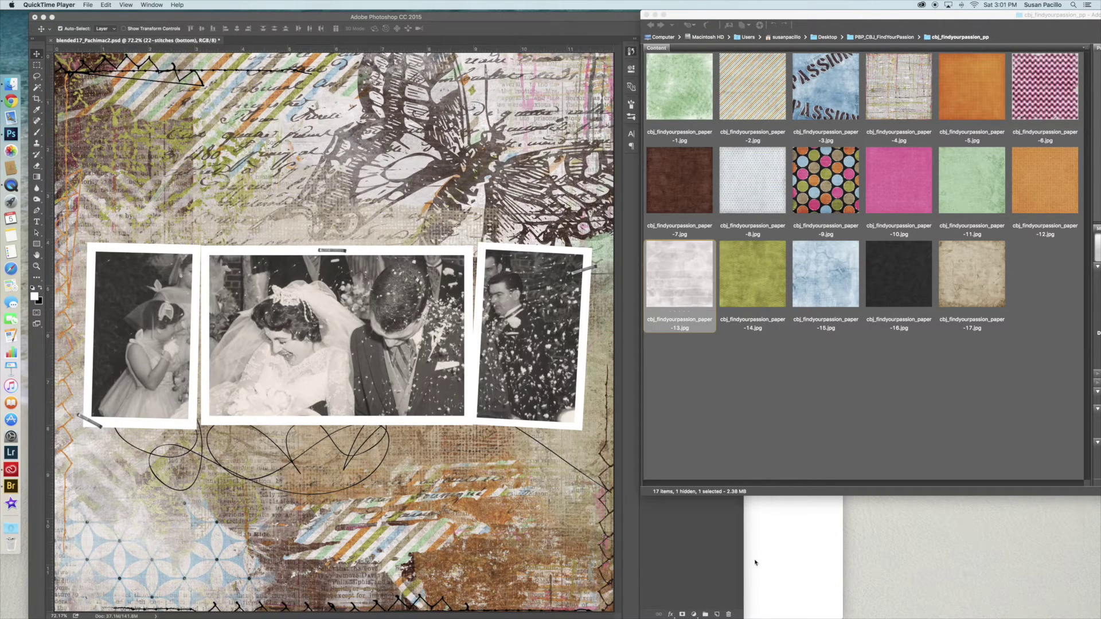
# Return to Photoshop and toggle the visibility of the merged 23-Mask copy layer to compare the page with and without the blended background
pyautogui.click(625, 520)
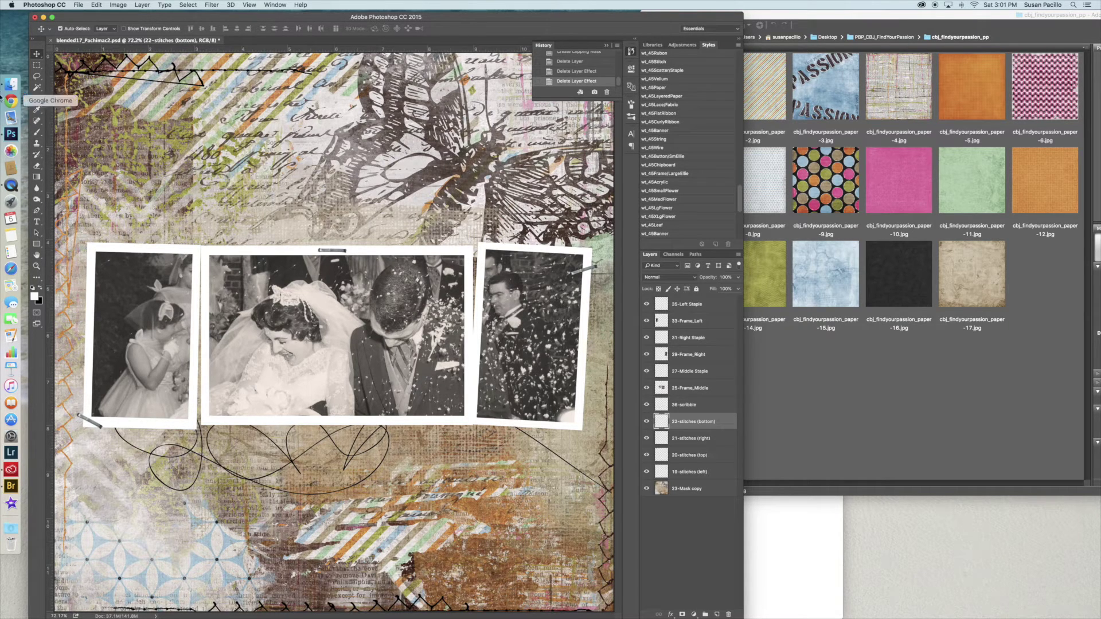
pyautogui.click(647, 489)
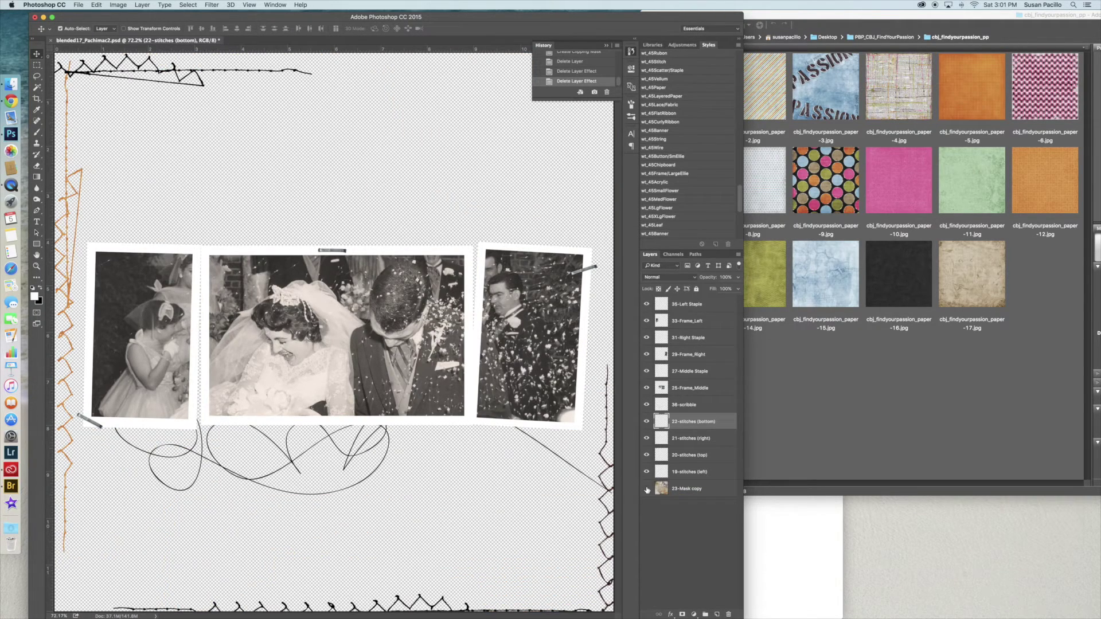
pyautogui.click(646, 489)
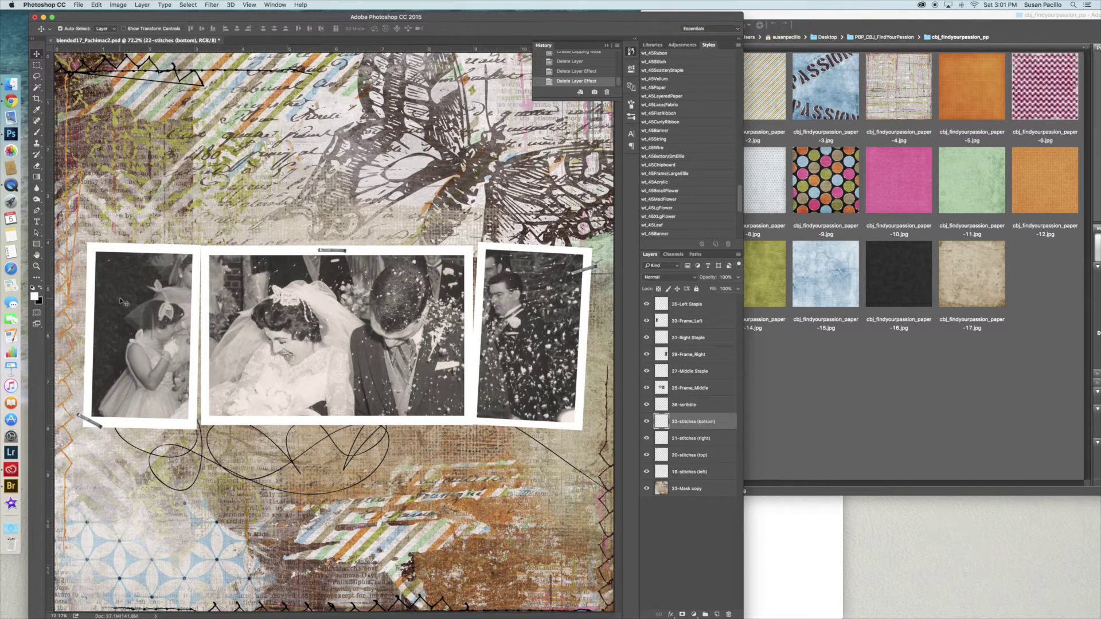
# Apply the wt_ASStitch layer style to the 22-stitches (bottom) layer
pyautogui.moveTo(118, 310); pyautogui.dragTo(70, 309)
pyautogui.click(665, 63)
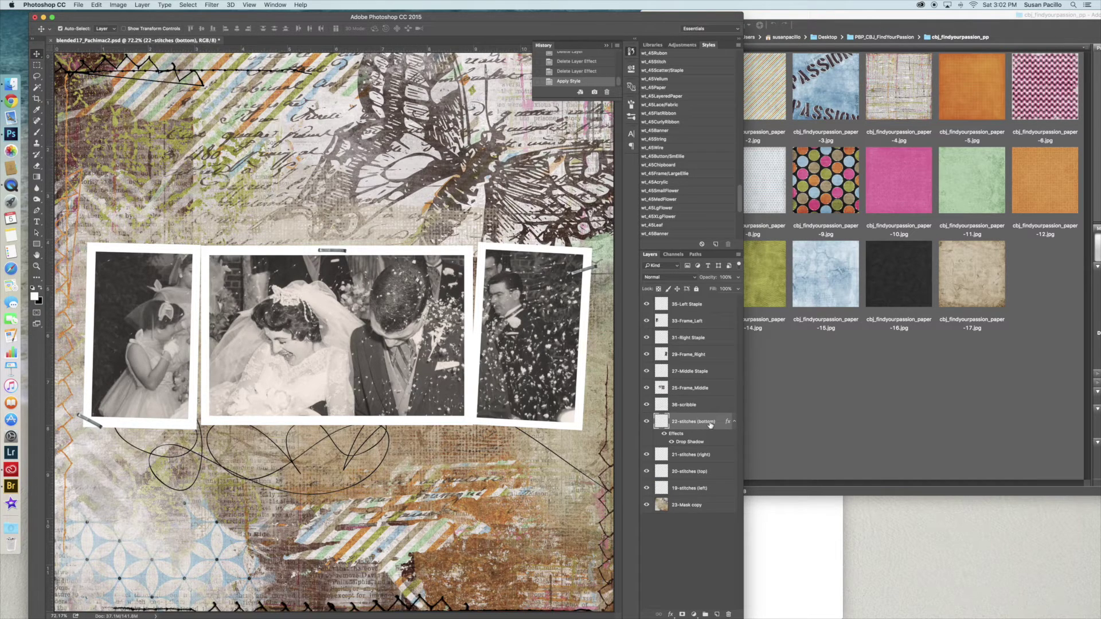
# Merge the bottom stitches into 21-stitches (right) and apply the wt_ASStitch style to it and to 19-stitches (left)
pyautogui.press('super+e')
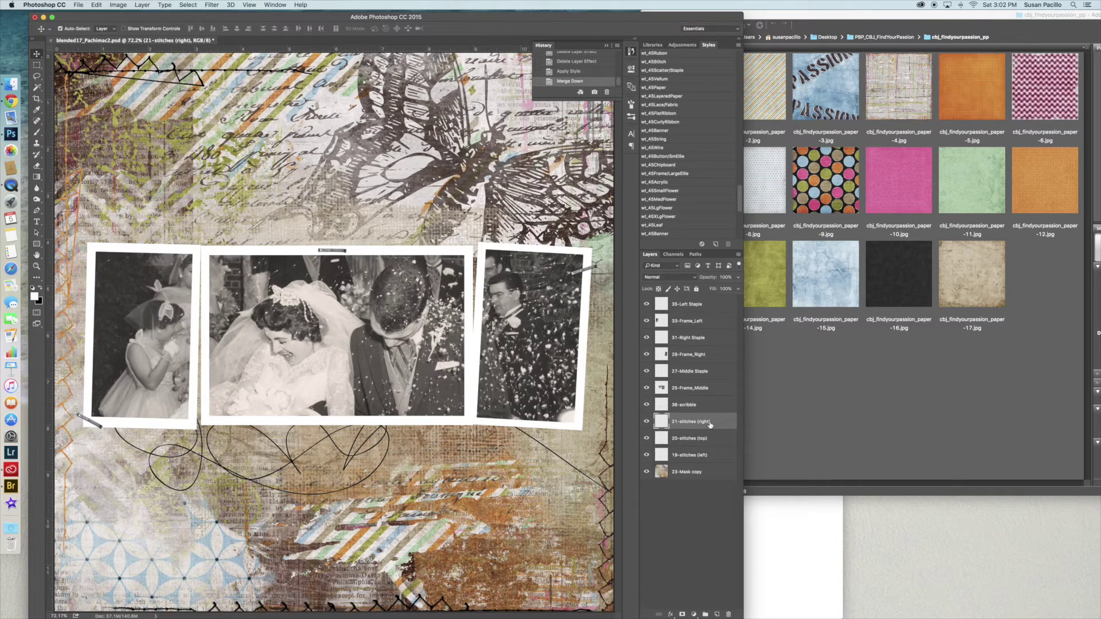
pyautogui.click(655, 61)
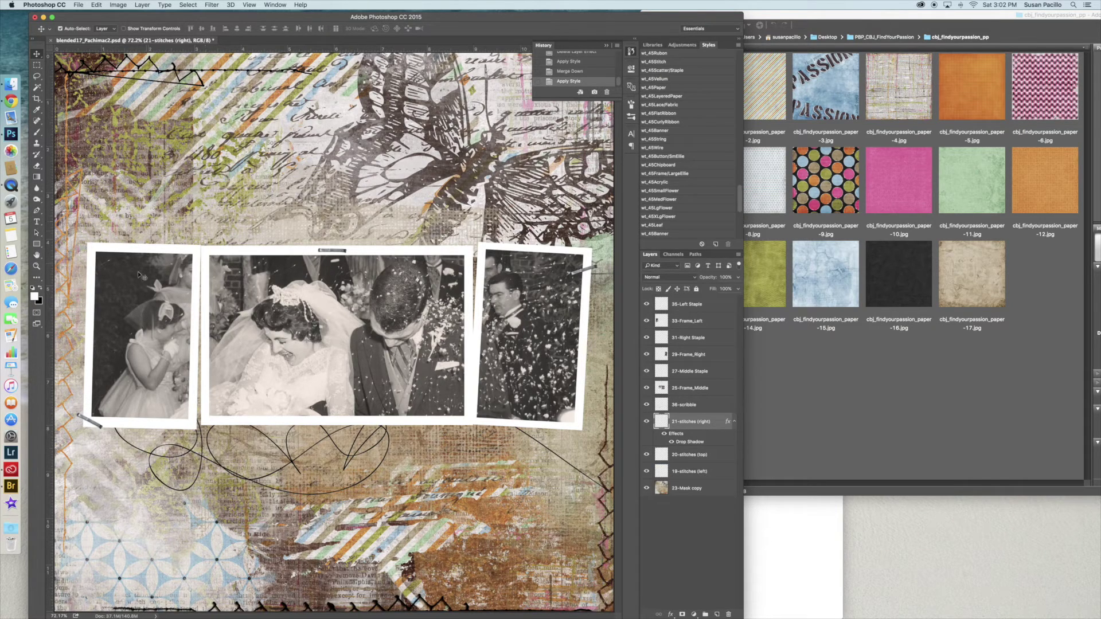
pyautogui.click(63, 407)
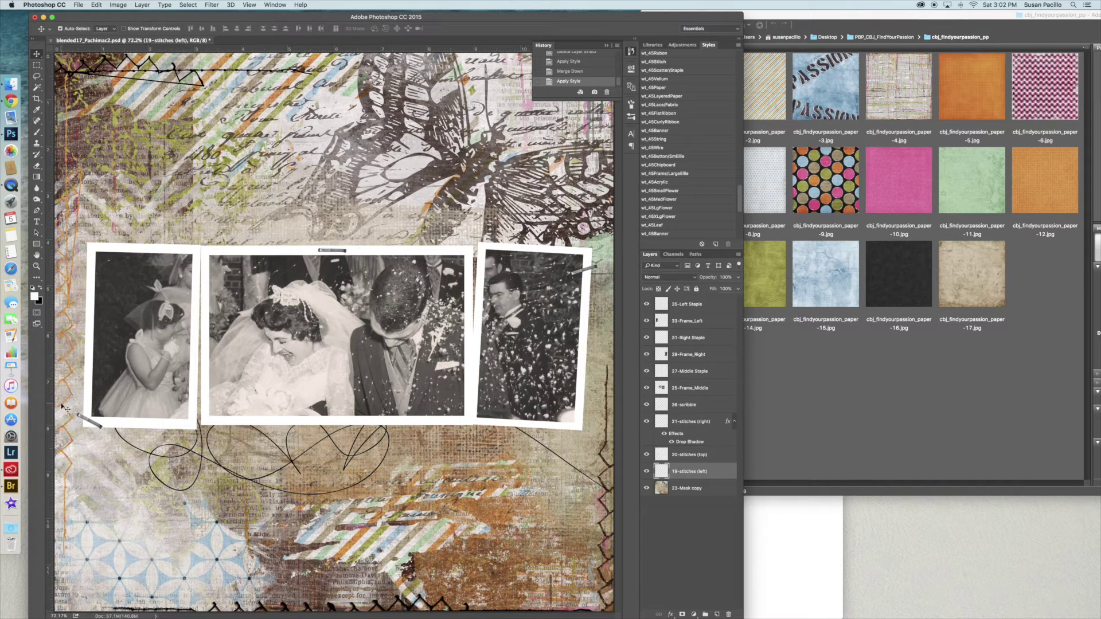
pyautogui.click(658, 61)
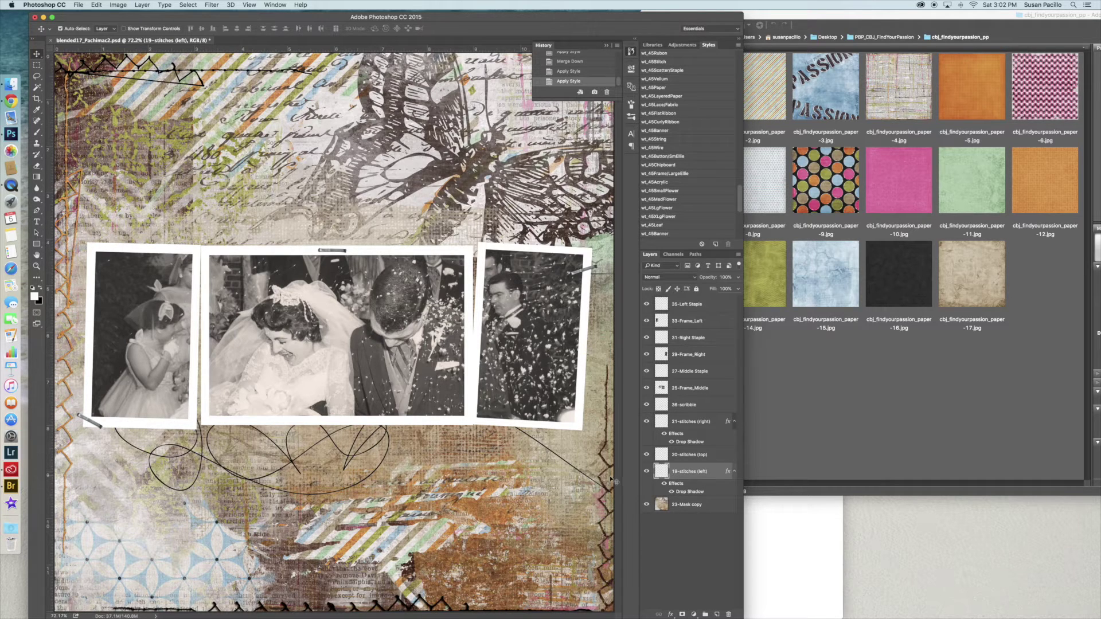
# Place the dark brown cbj_findyourpassion_paper-7 from Bridge above 21-stitches (right), clip it to those stitches and merge it down
pyautogui.click(436, 611)
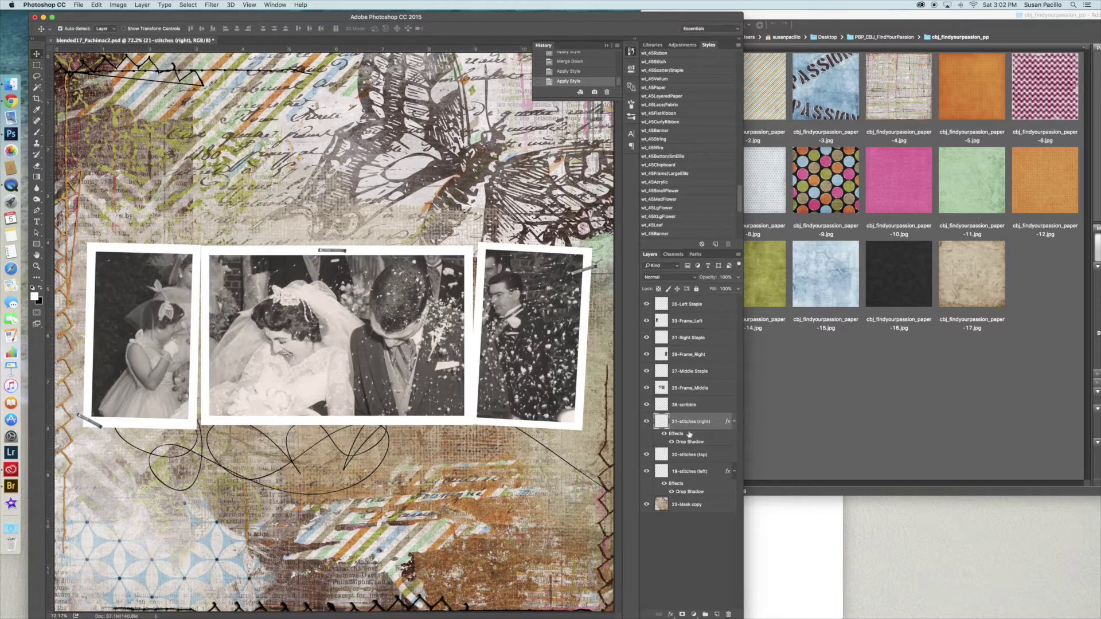
pyautogui.click(744, 192)
pyautogui.moveTo(683, 190); pyautogui.dragTo(342, 569)
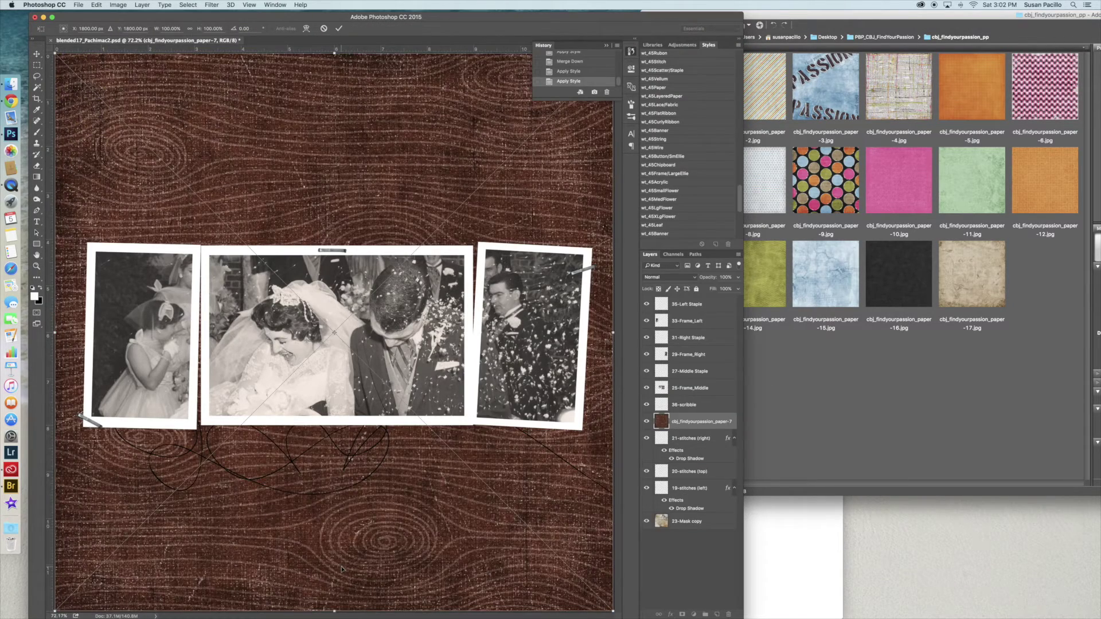
pyautogui.press('Return')
pyautogui.press('super+alt+g')
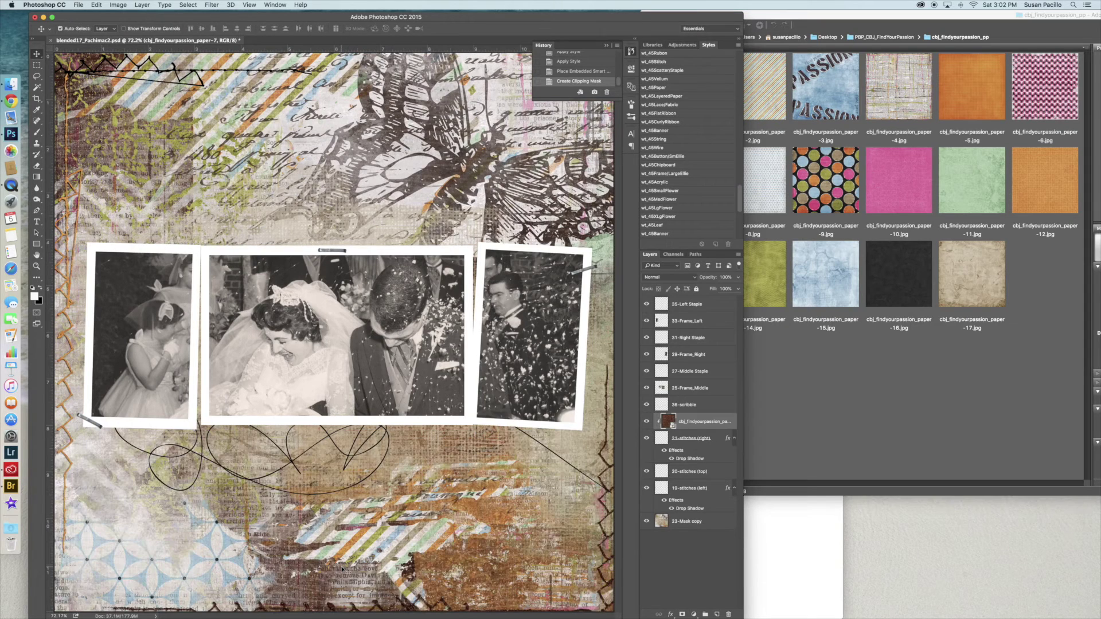
pyautogui.press('super+e')
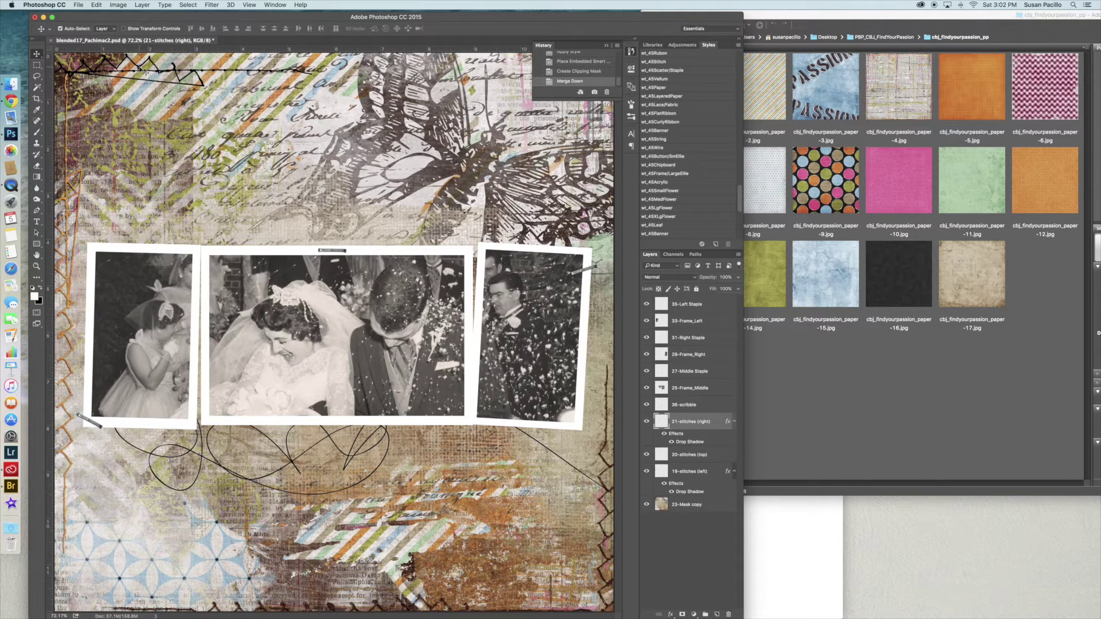
# Try the orange cbj_findyourpassion_paper-5 as a clipped paper on 20-stitches (top) and delete it again
pyautogui.hotkey('alt', '[')
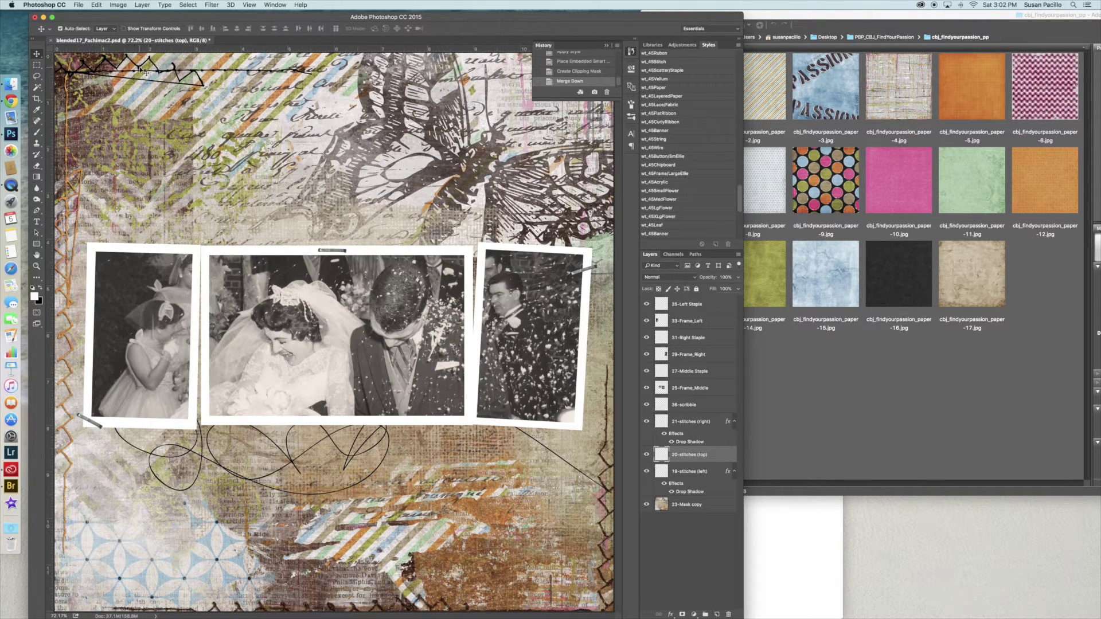
pyautogui.moveTo(986, 99); pyautogui.dragTo(285, 156)
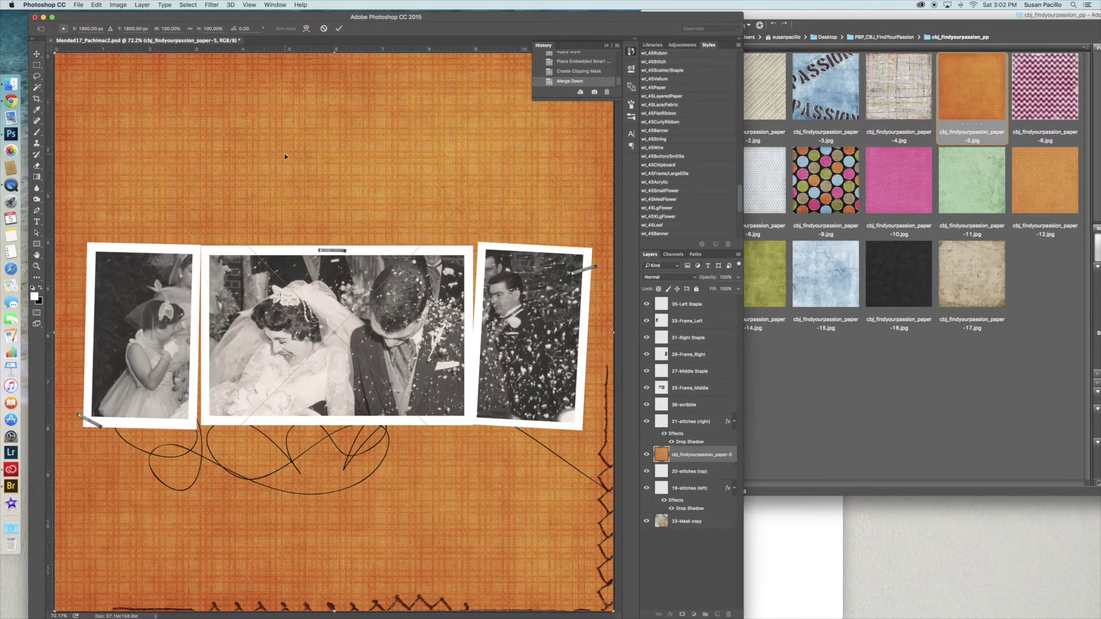
pyautogui.press('Return')
pyautogui.press('super+alt+g')
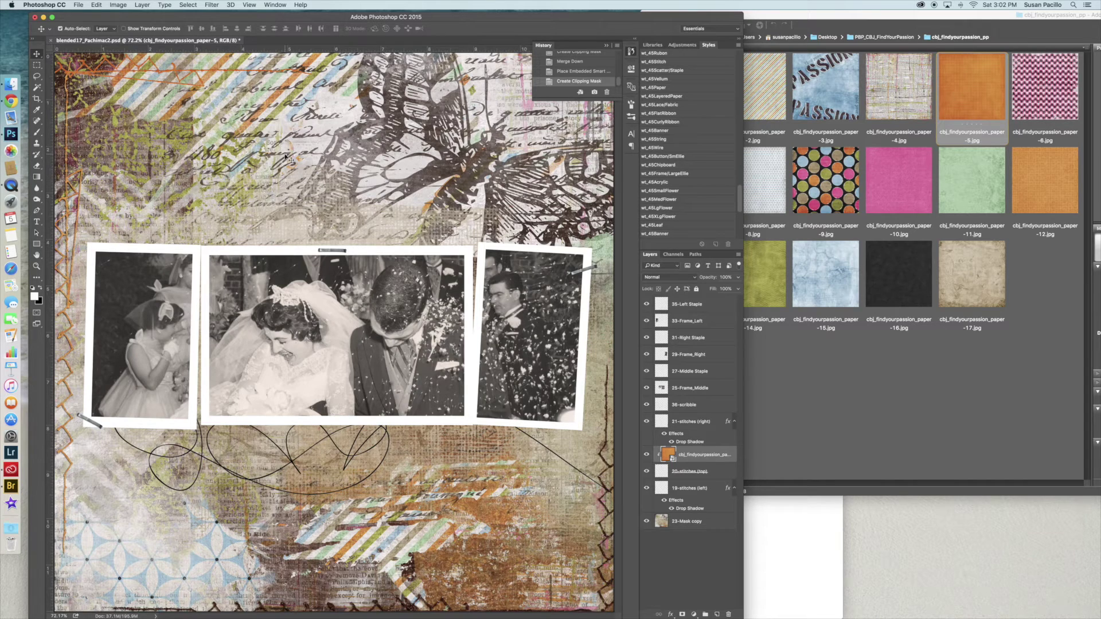
pyautogui.press('Delete')
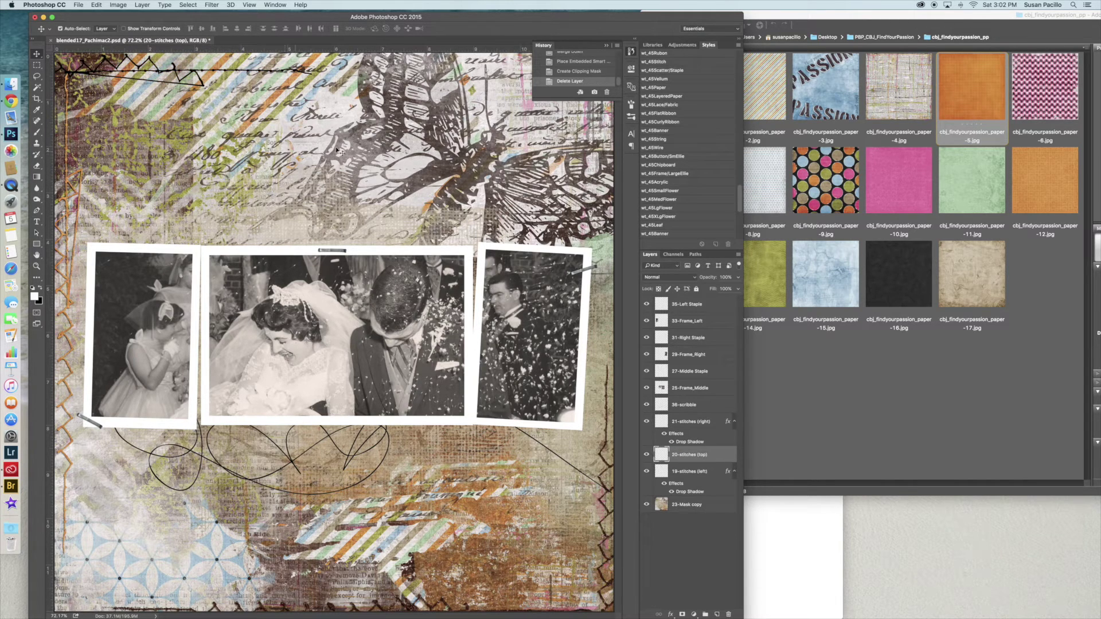
# Try the green cbj_findyourpassion_paper-11 clipped and merged onto 20-stitches (top) with the wt_ASStitch style
pyautogui.click(968, 191)
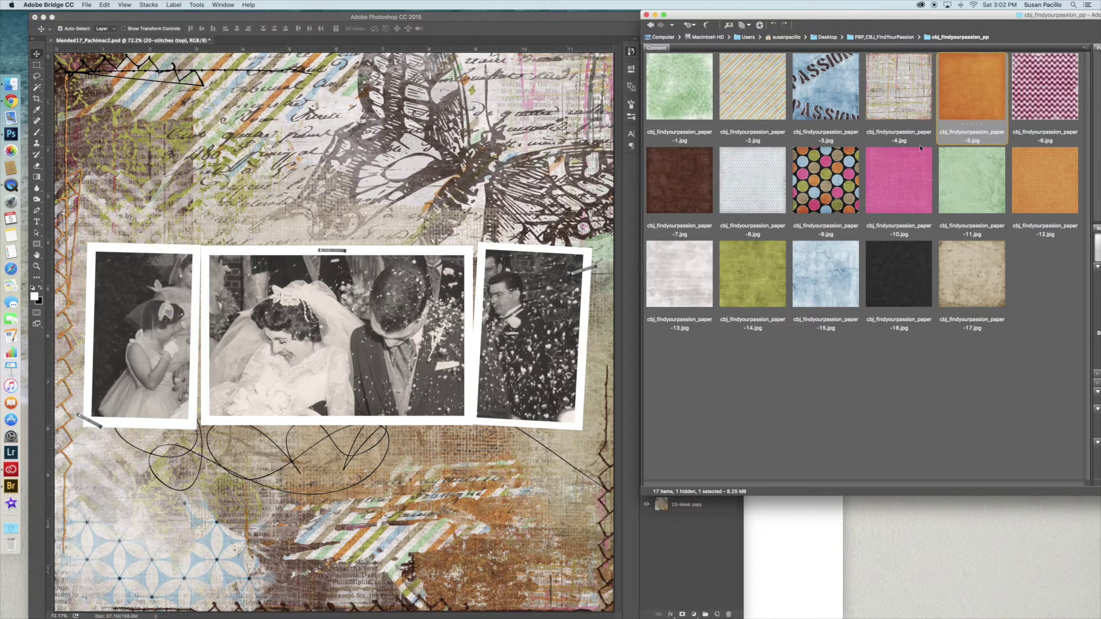
pyautogui.click(991, 201)
pyautogui.click(322, 198)
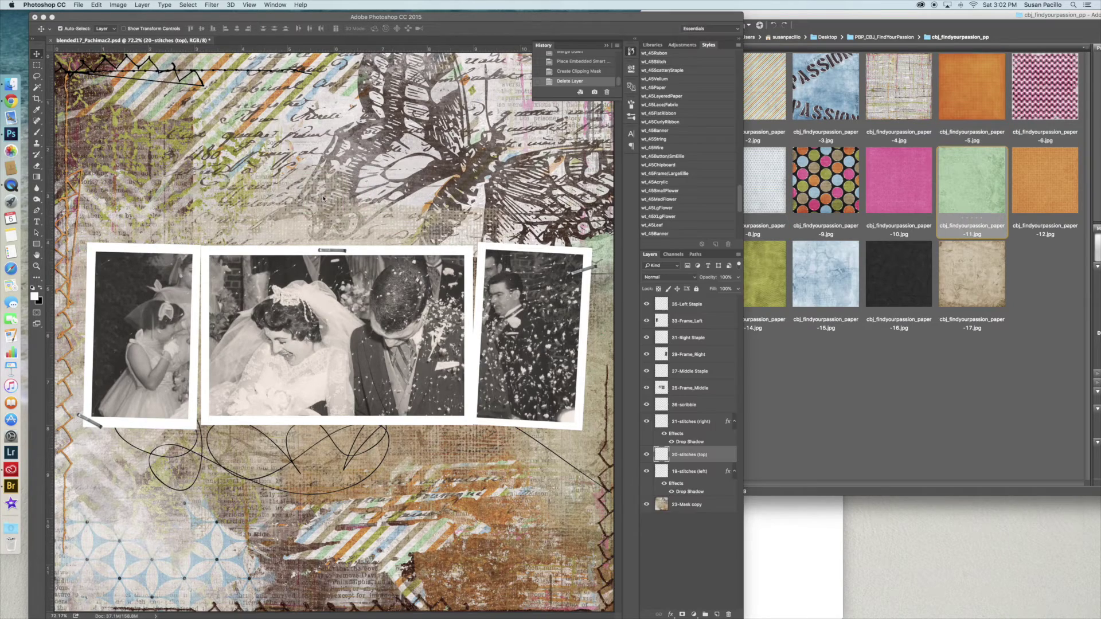
pyautogui.press('Return')
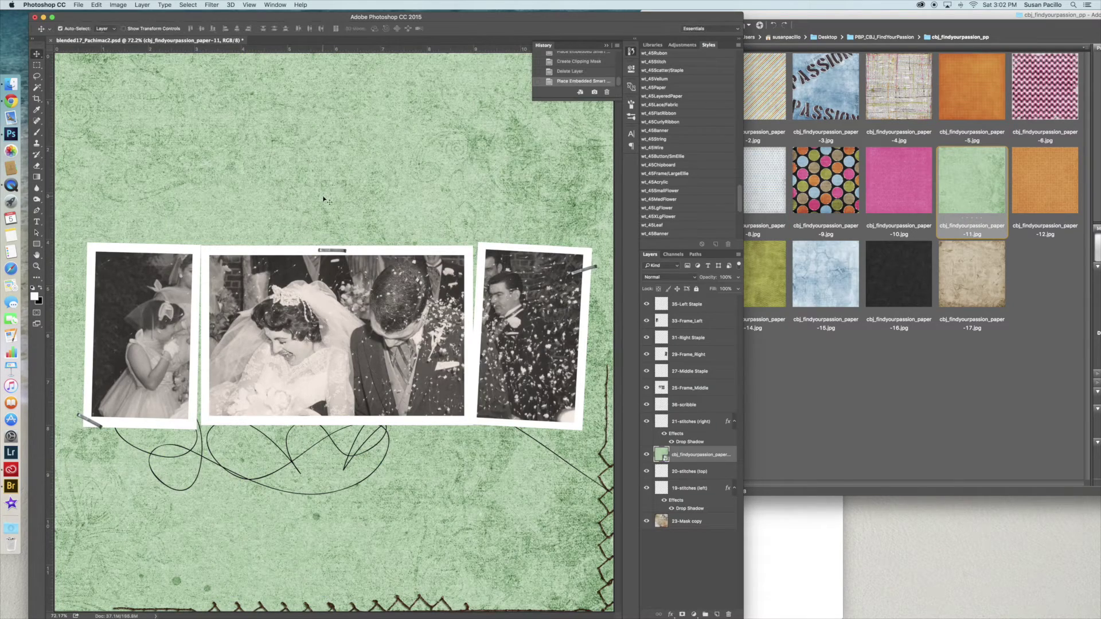
pyautogui.press('super+alt+g')
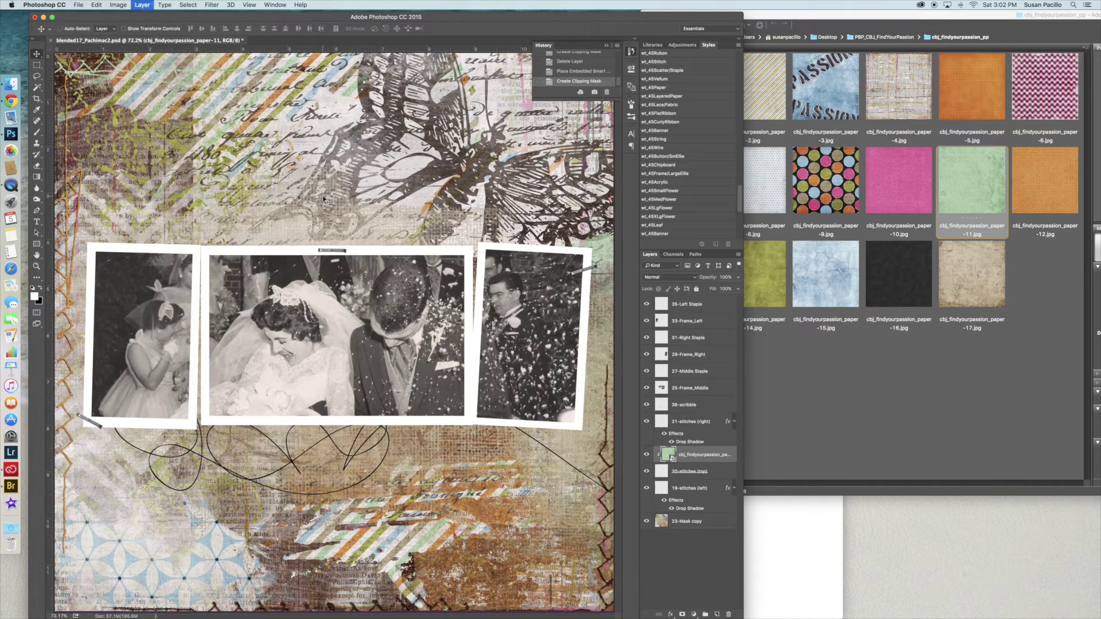
pyautogui.press('super+e')
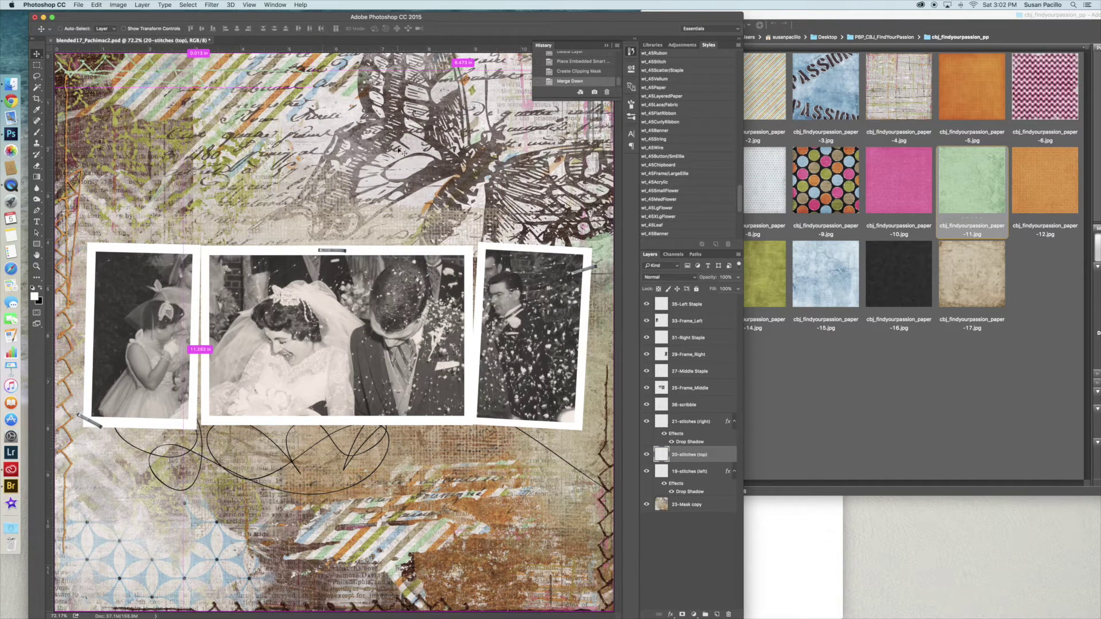
pyautogui.click(659, 62)
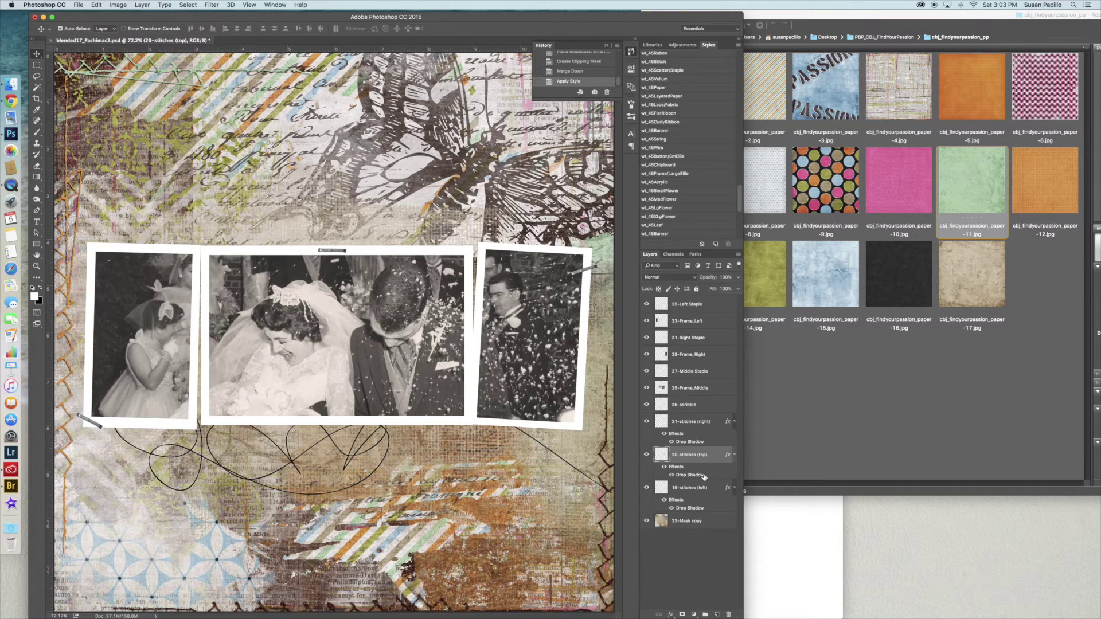
# Undo the style and the merge on 20-stitches (top) and delete the clipped green paper
pyautogui.press('super+z')
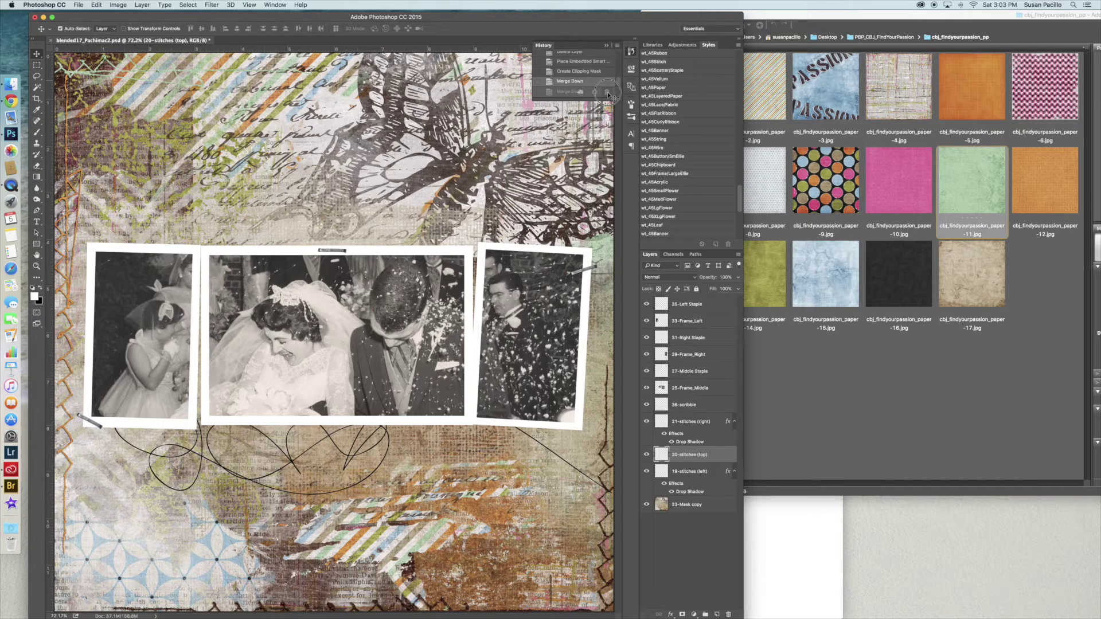
pyautogui.press('alt+super+z')
pyautogui.moveTo(692, 455); pyautogui.dragTo(728, 613)
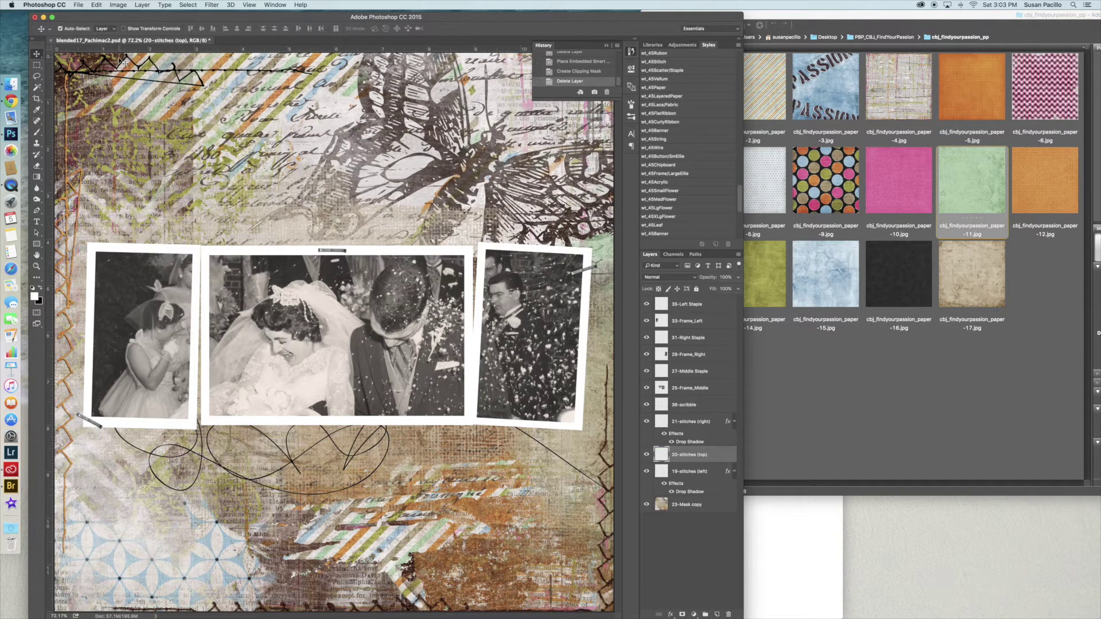
# Clip the dark brown cbj_findyourpassion_paper-7 to 20-stitches (top), merge it down, and apply the wt_ASStitch style
pyautogui.click(891, 273)
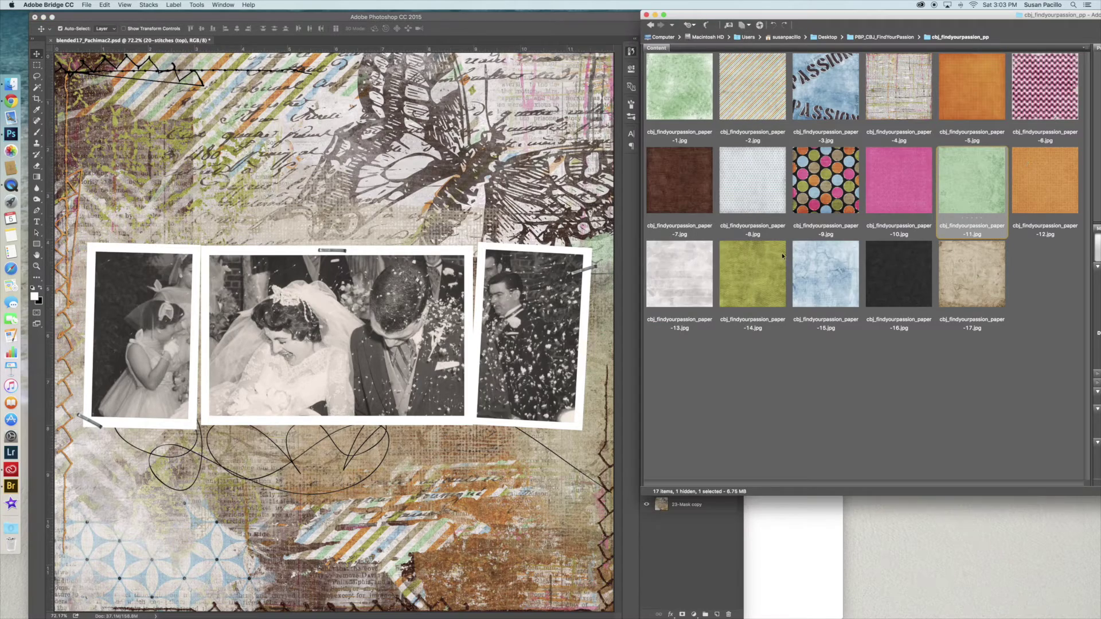
pyautogui.moveTo(691, 188); pyautogui.dragTo(312, 151)
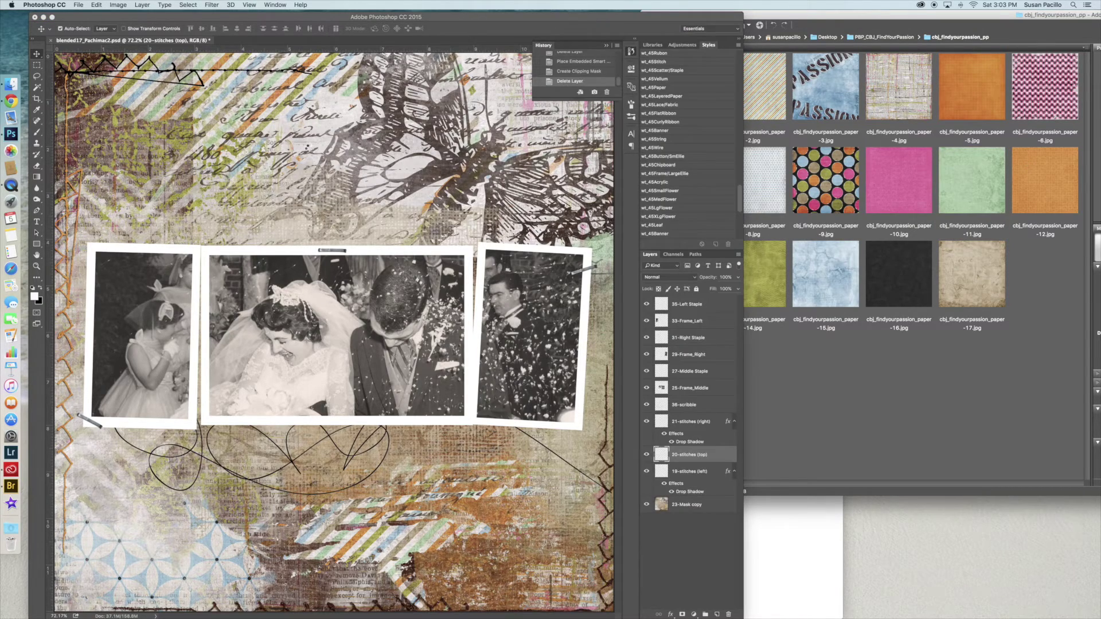
pyautogui.press('Return')
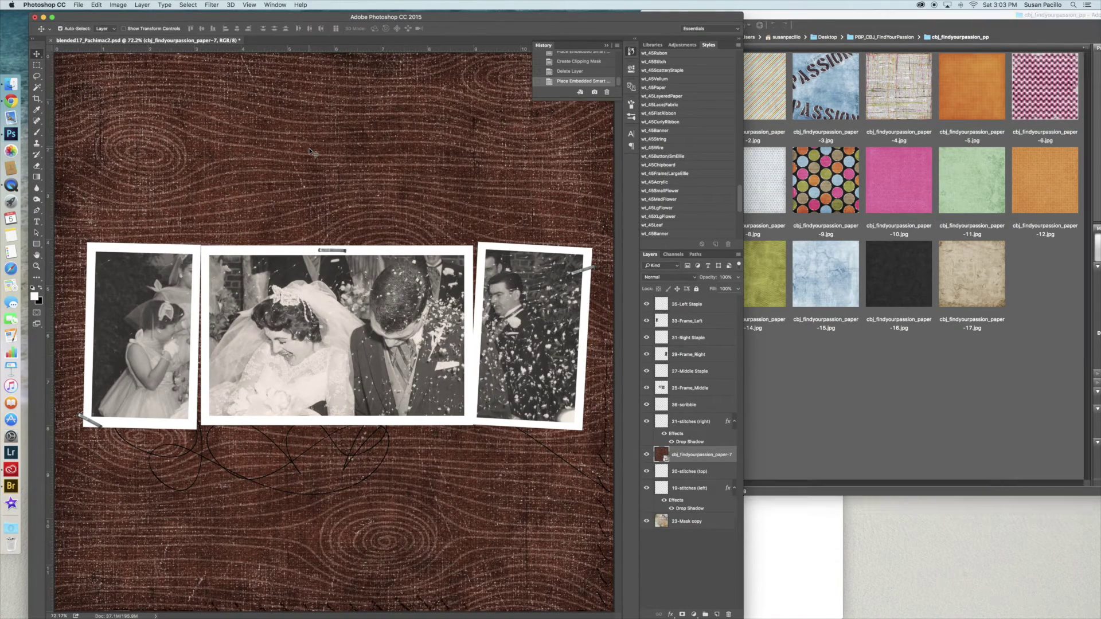
pyautogui.press('super+alt+g')
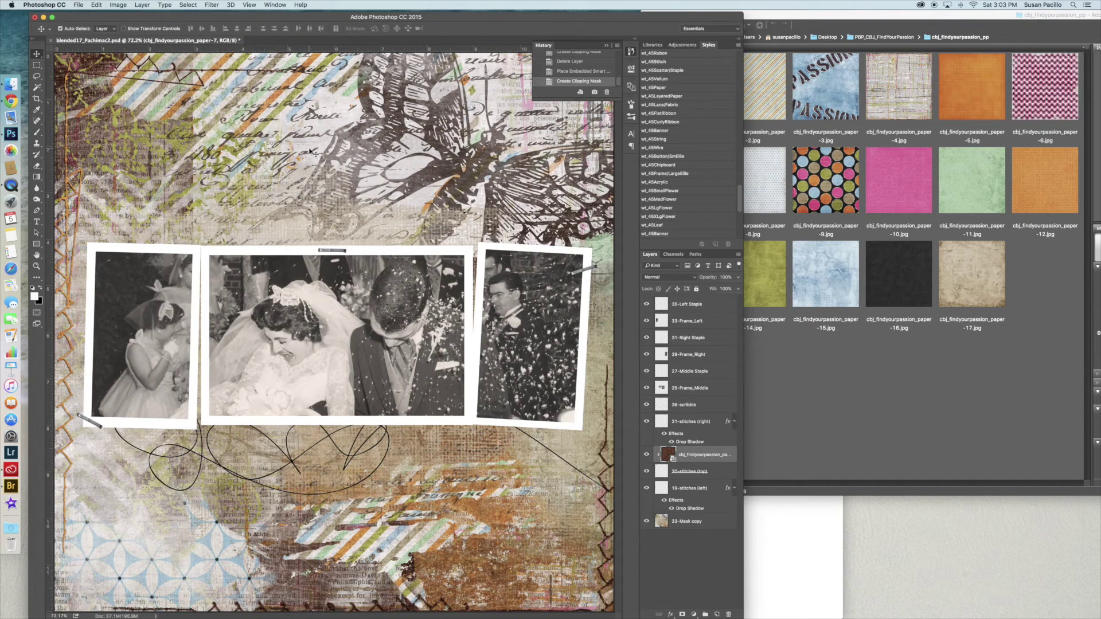
pyautogui.press('super+e')
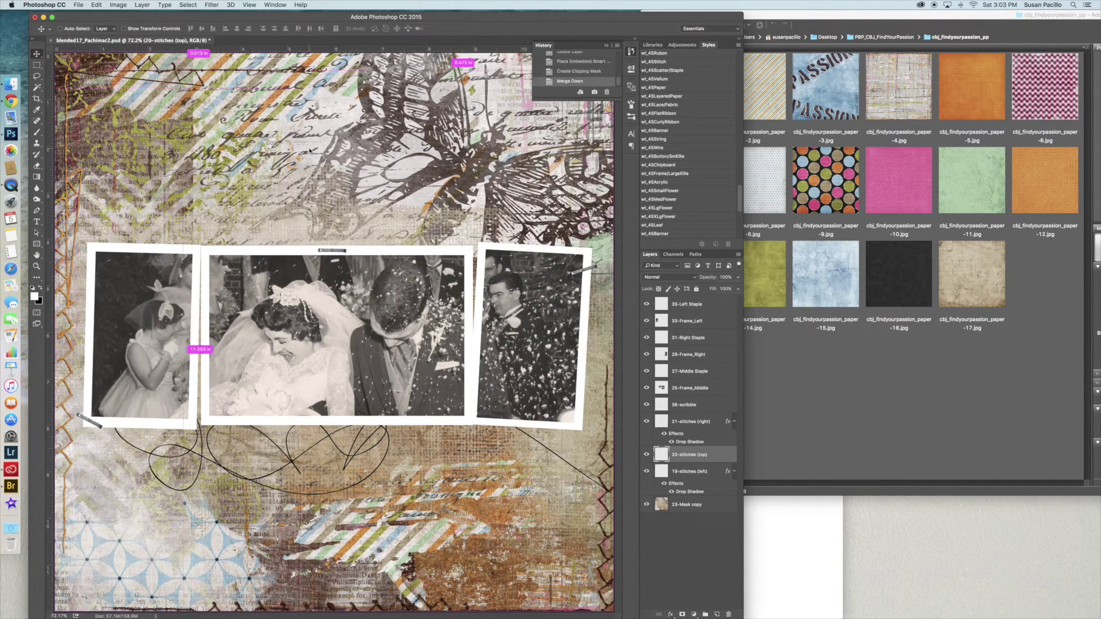
pyautogui.click(658, 62)
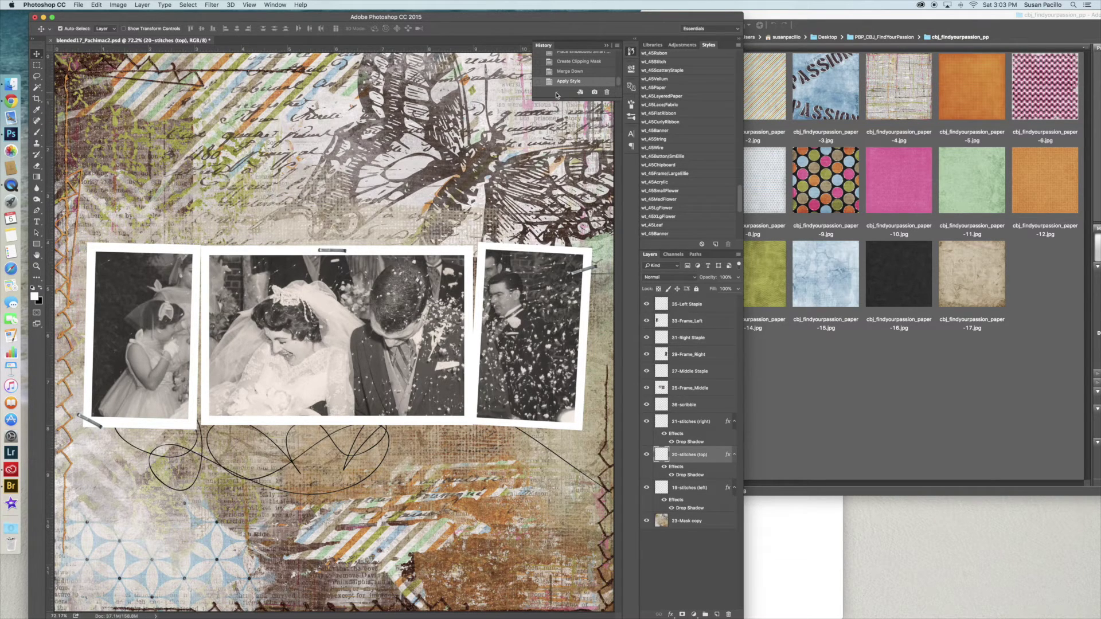
pyautogui.click(606, 47)
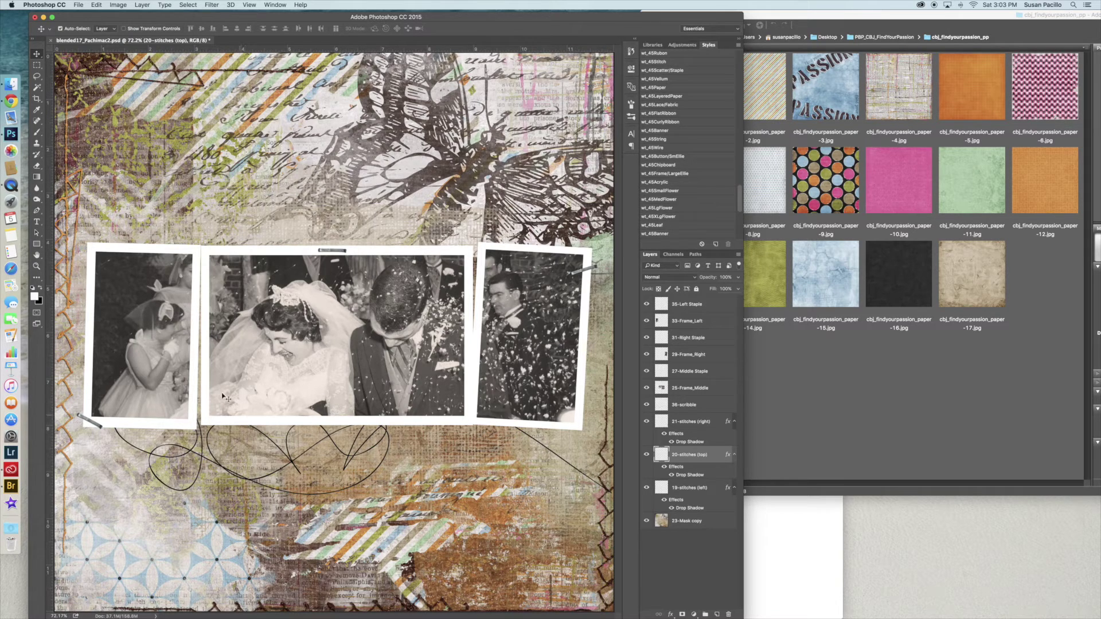
# Apply the wt_ASLayeredPaper style to the left, middle and right photo frame layers
pyautogui.click(161, 251)
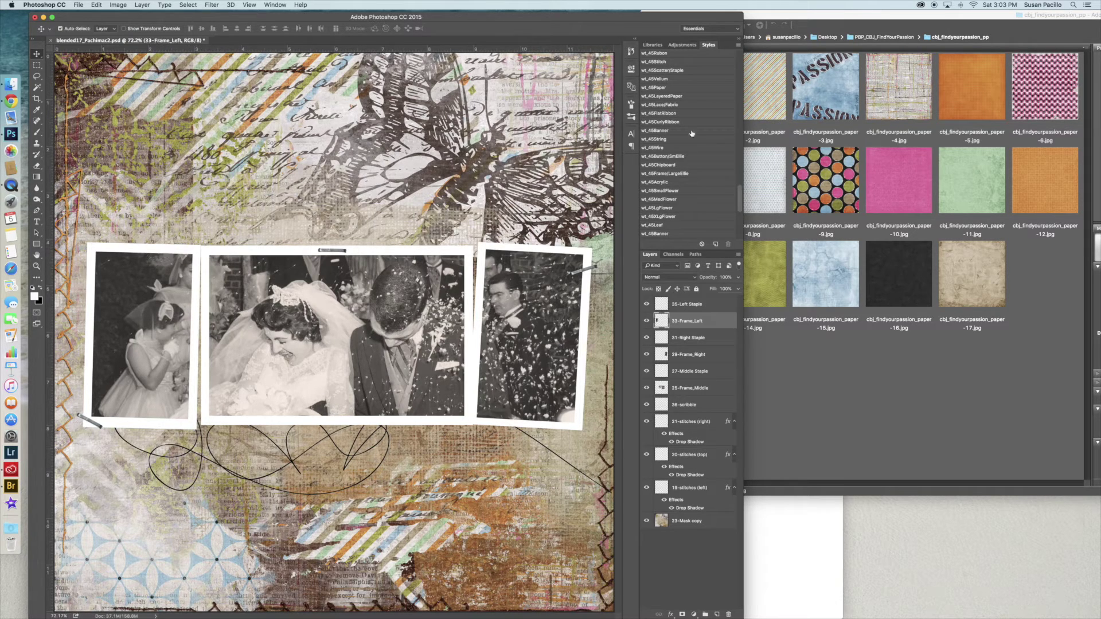
pyautogui.click(665, 98)
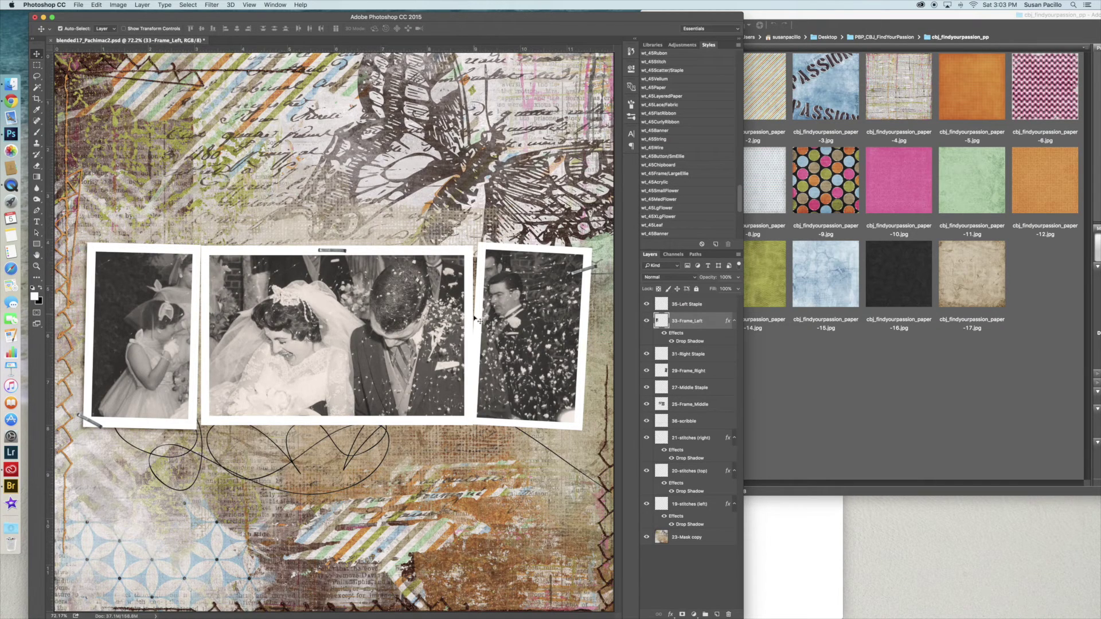
pyautogui.click(441, 421)
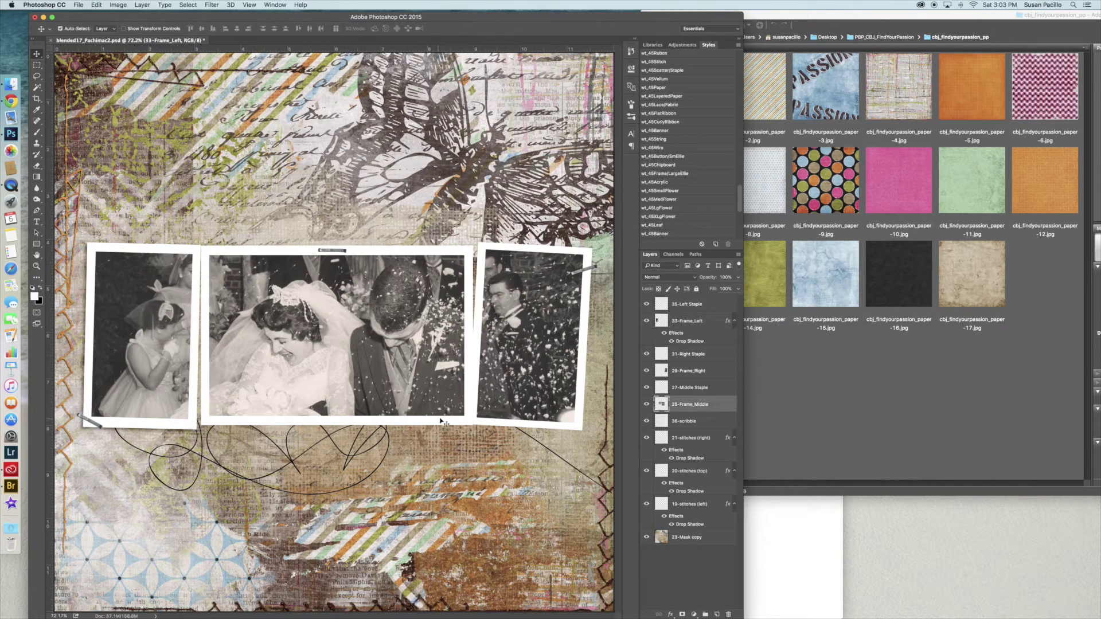
pyautogui.click(665, 107)
pyautogui.click(561, 428)
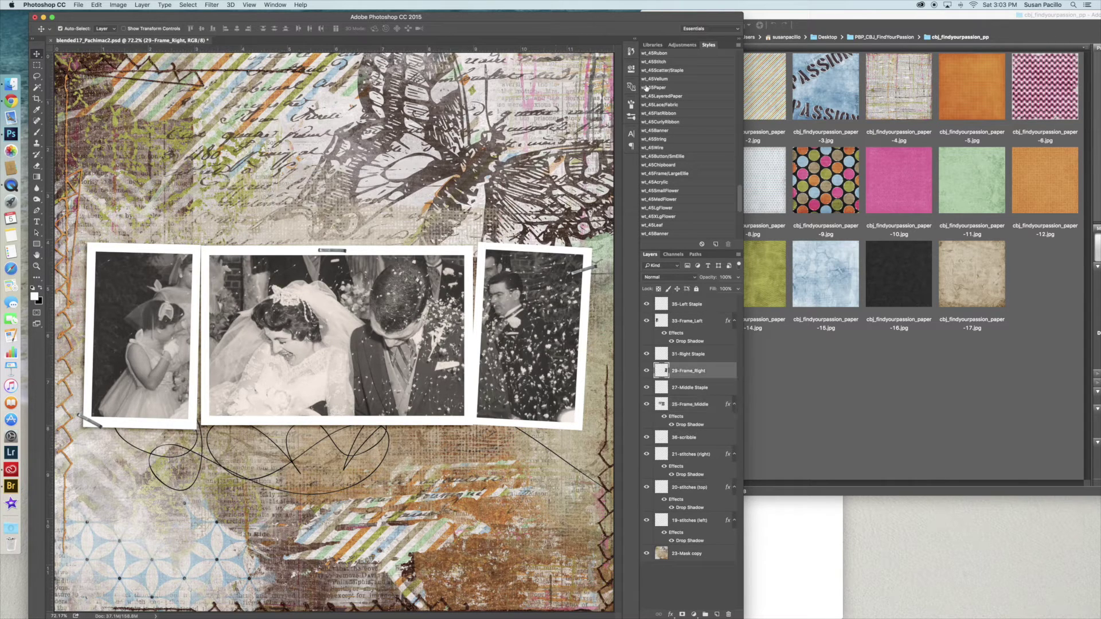
pyautogui.click(666, 99)
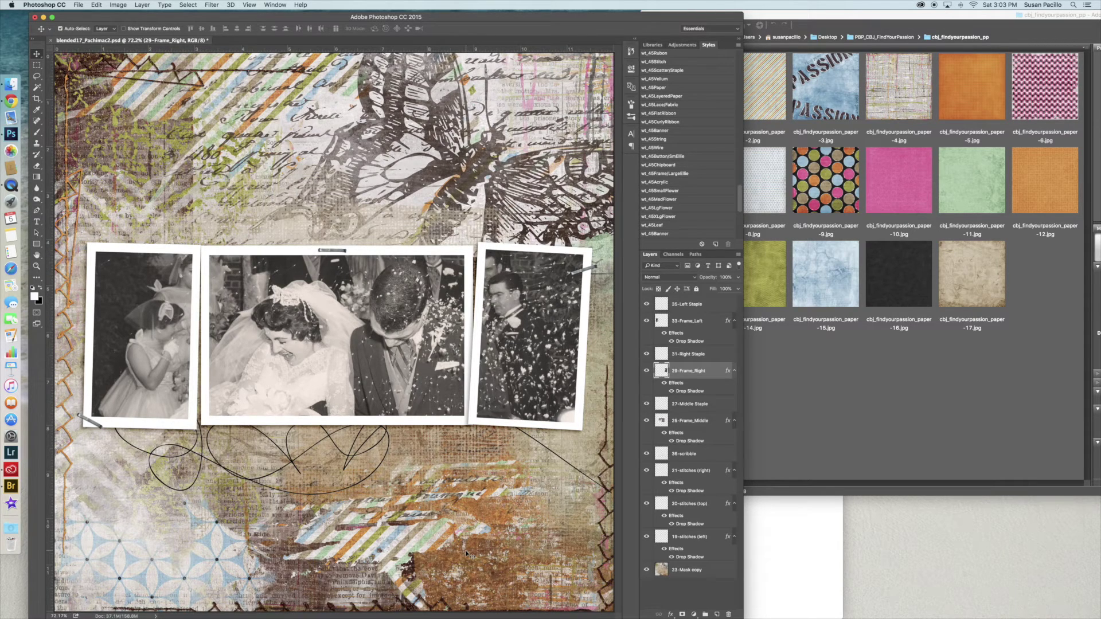
# Compare the page with and without the scribble layer below the photos, leave that layer hidden, and switch to Bridge
pyautogui.click(344, 468)
pyautogui.click(646, 454)
pyautogui.click(646, 454)
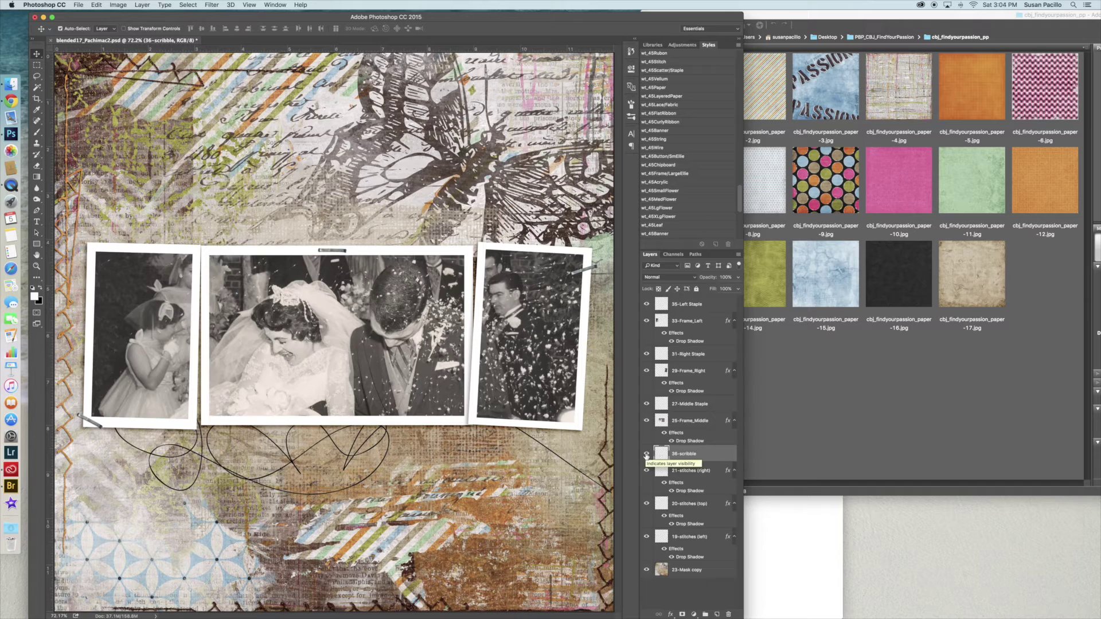
pyautogui.click(646, 454)
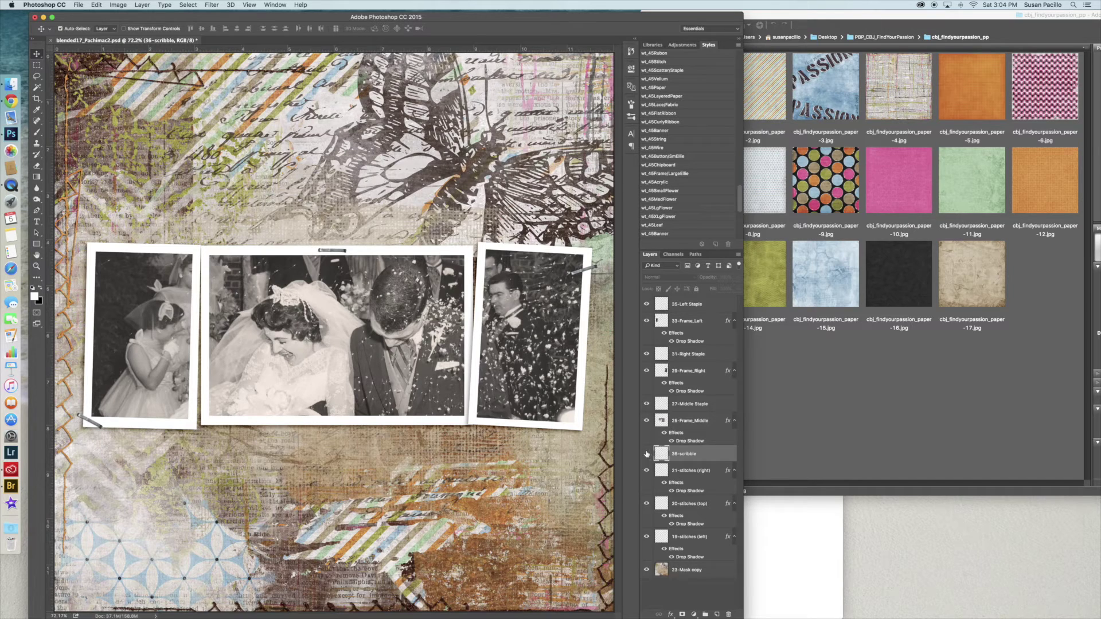
pyautogui.click(646, 456)
pyautogui.click(646, 456)
pyautogui.click(810, 434)
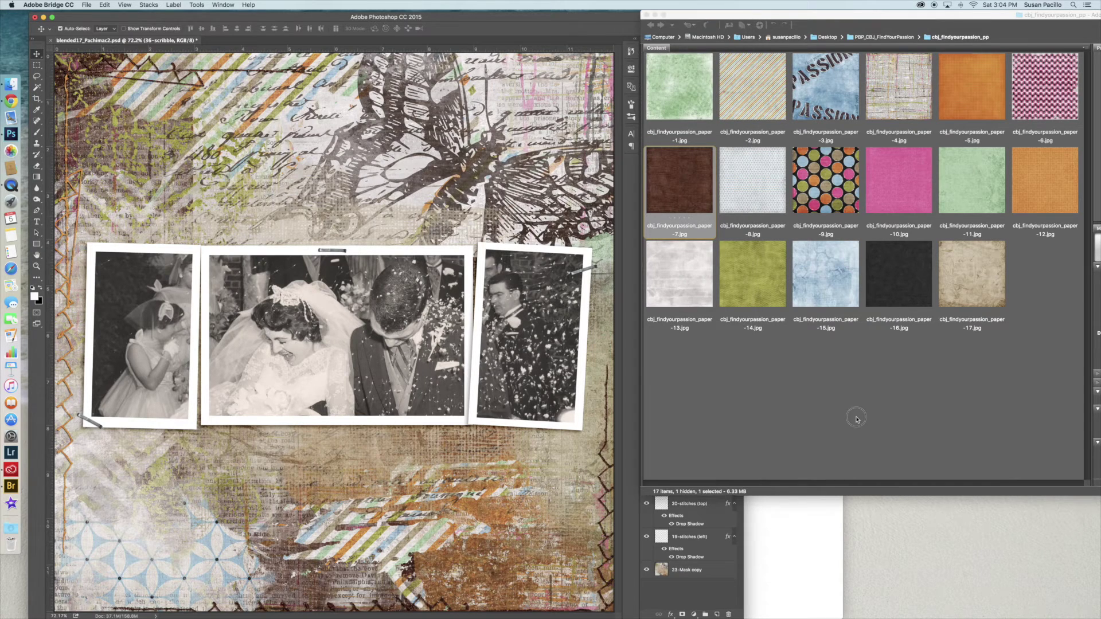
# Place cbj_findyourpassion_wordbits_2.png from the cbj_findyourpassion_wordbits folder onto the Photoshop page and move its layer above all others
pyautogui.click(882, 38)
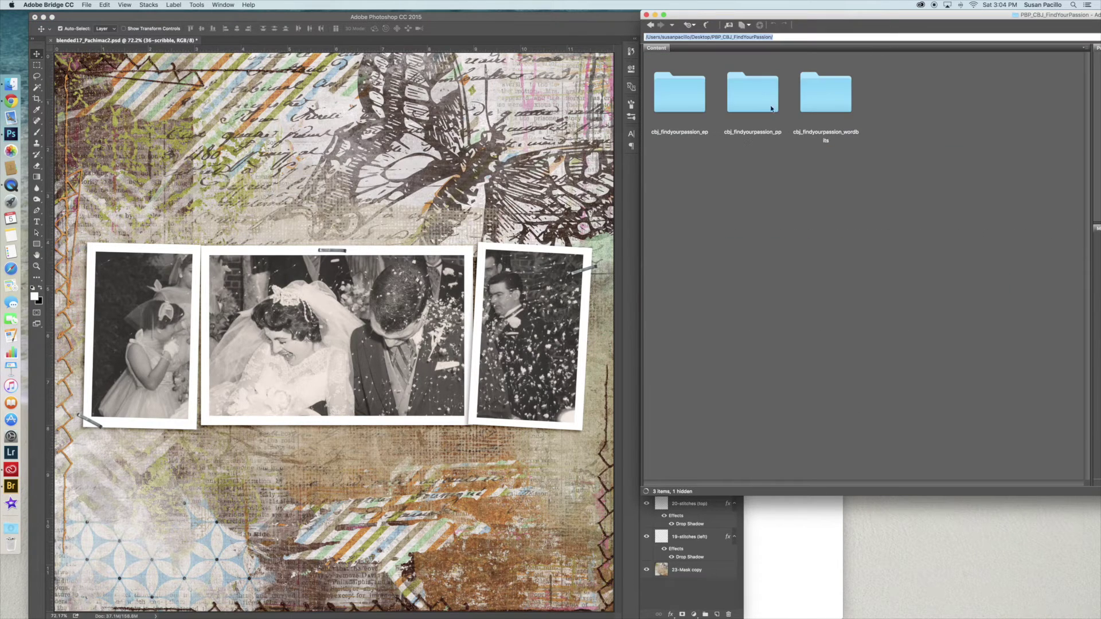
pyautogui.doubleClick(834, 94)
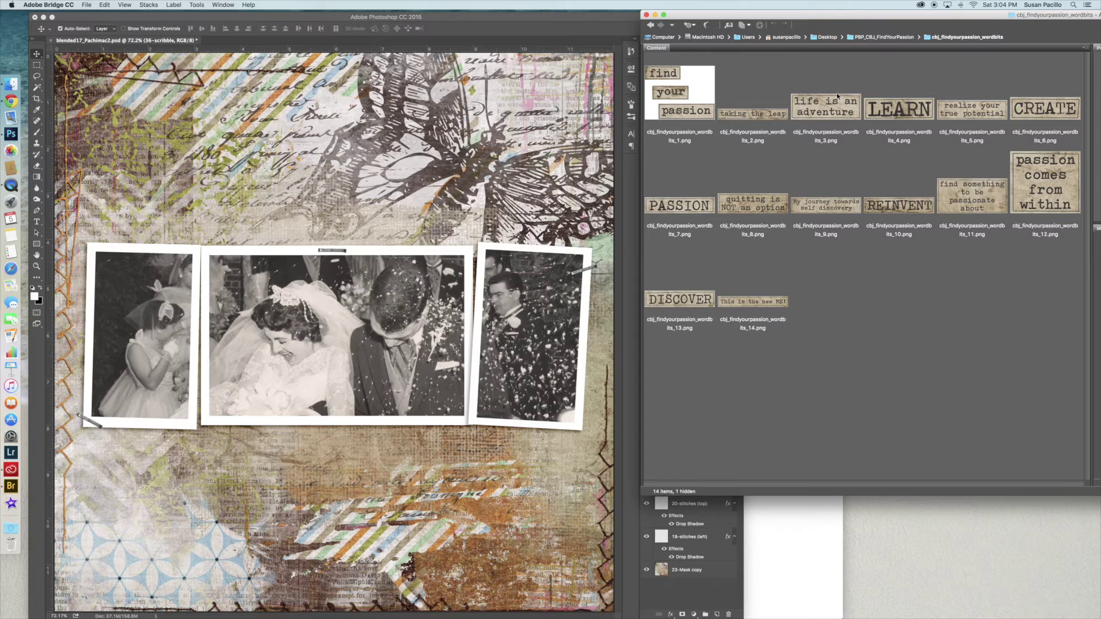
pyautogui.moveTo(771, 115); pyautogui.dragTo(423, 178)
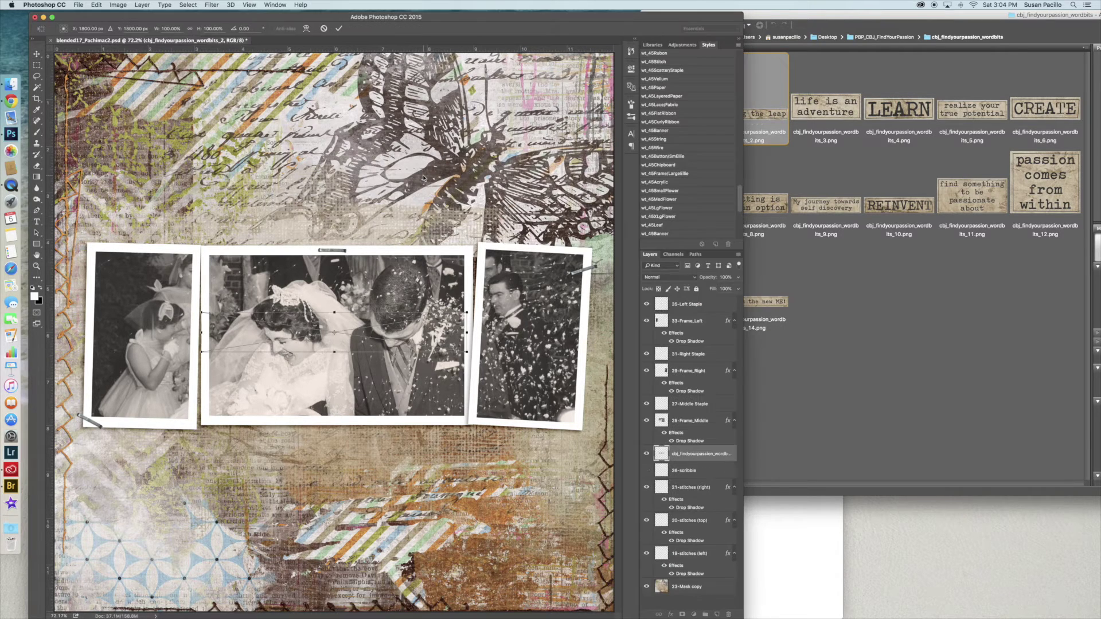
pyautogui.press('Return')
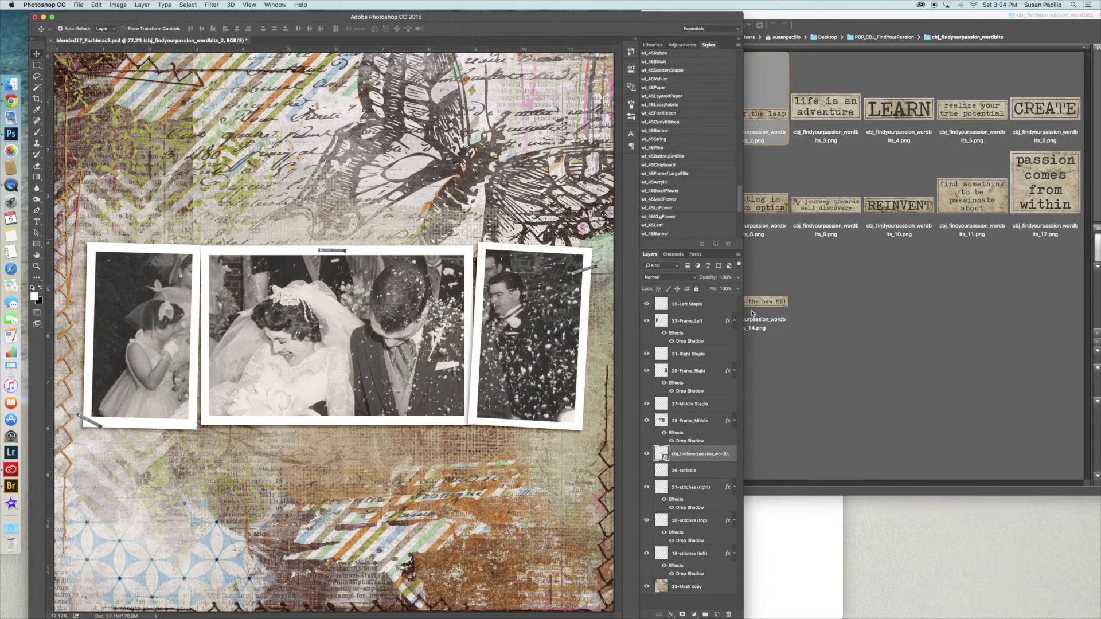
pyautogui.click(703, 446)
pyautogui.moveTo(703, 446); pyautogui.dragTo(685, 296)
# Place cbj_findyourpassion_wordbits_3.png near the page's lower-right corner and move the "taking the leap" strip to the upper-left corner
pyautogui.click(837, 112)
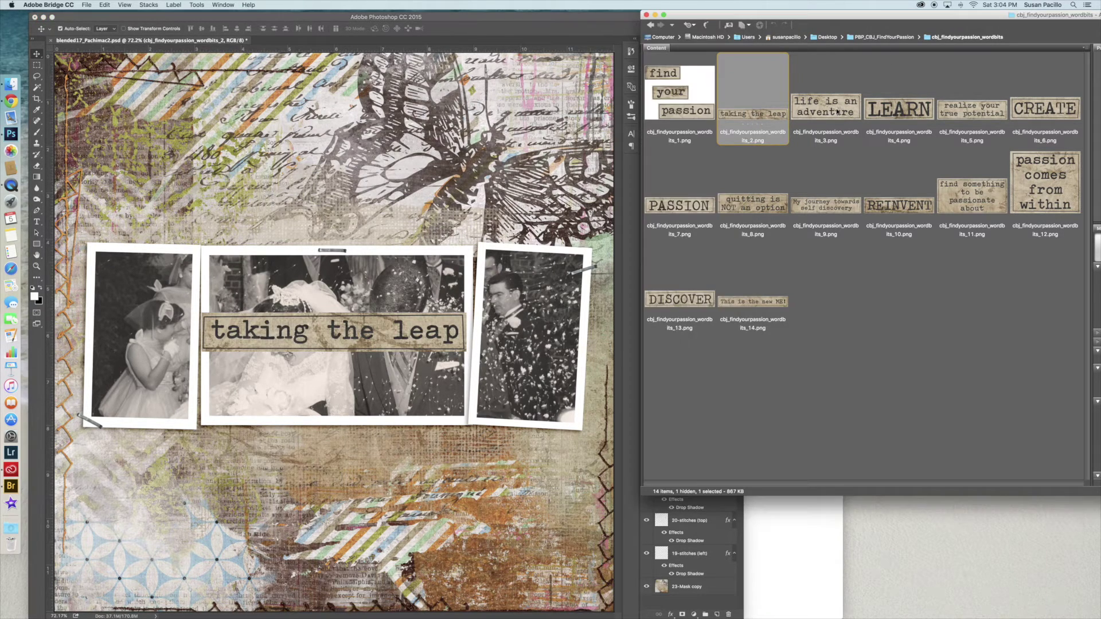
pyautogui.moveTo(837, 112); pyautogui.dragTo(399, 164)
pyautogui.press('Return')
pyautogui.moveTo(379, 330); pyautogui.dragTo(528, 570)
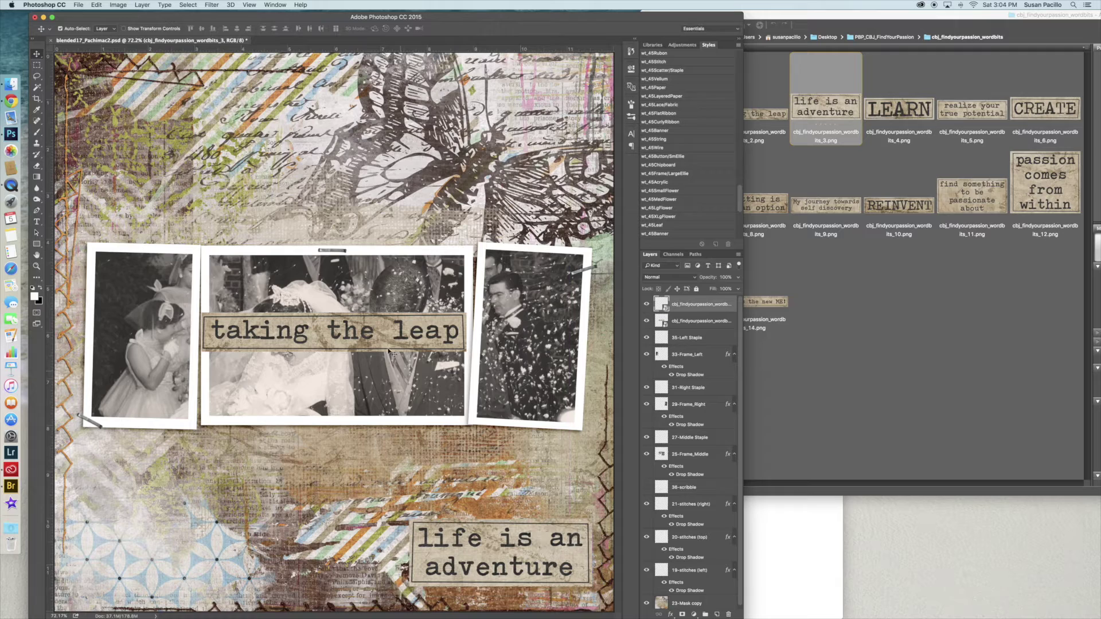
pyautogui.moveTo(366, 335); pyautogui.dragTo(241, 106)
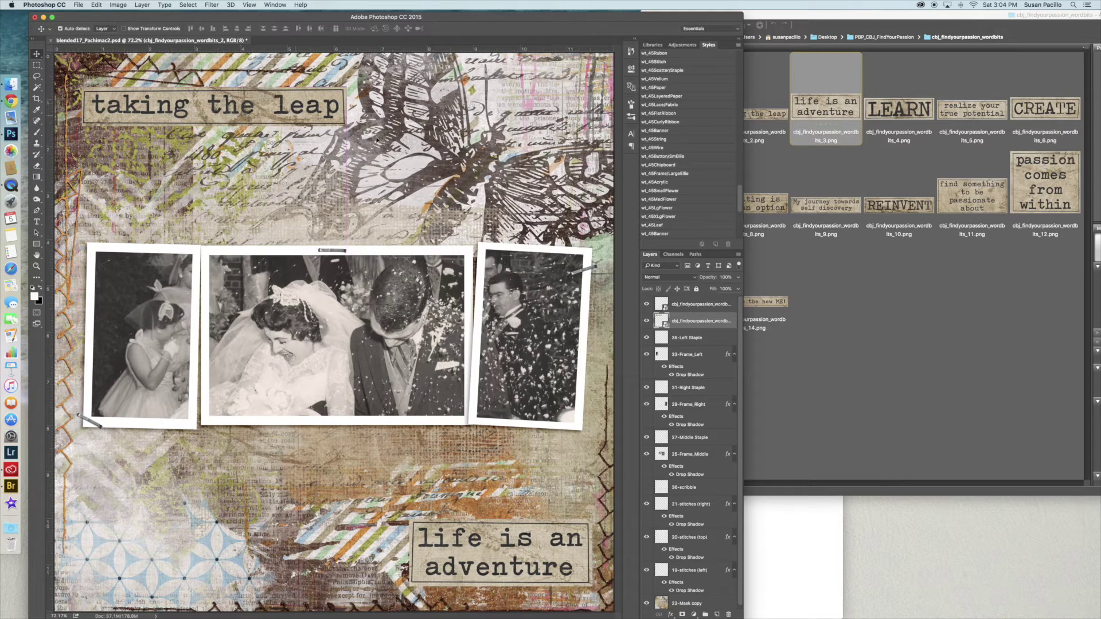
# Move the "taking the leap" layer beneath 20-stitches (top) and shift the strip closer to the page's upper-left corner
pyautogui.click(172, 84)
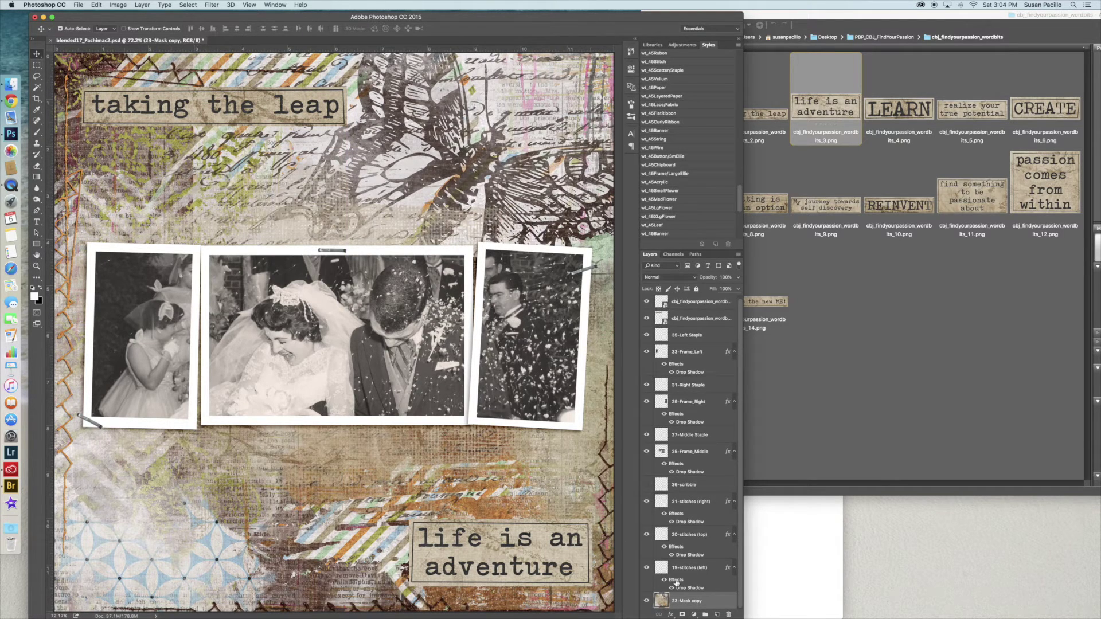
pyautogui.click(198, 74)
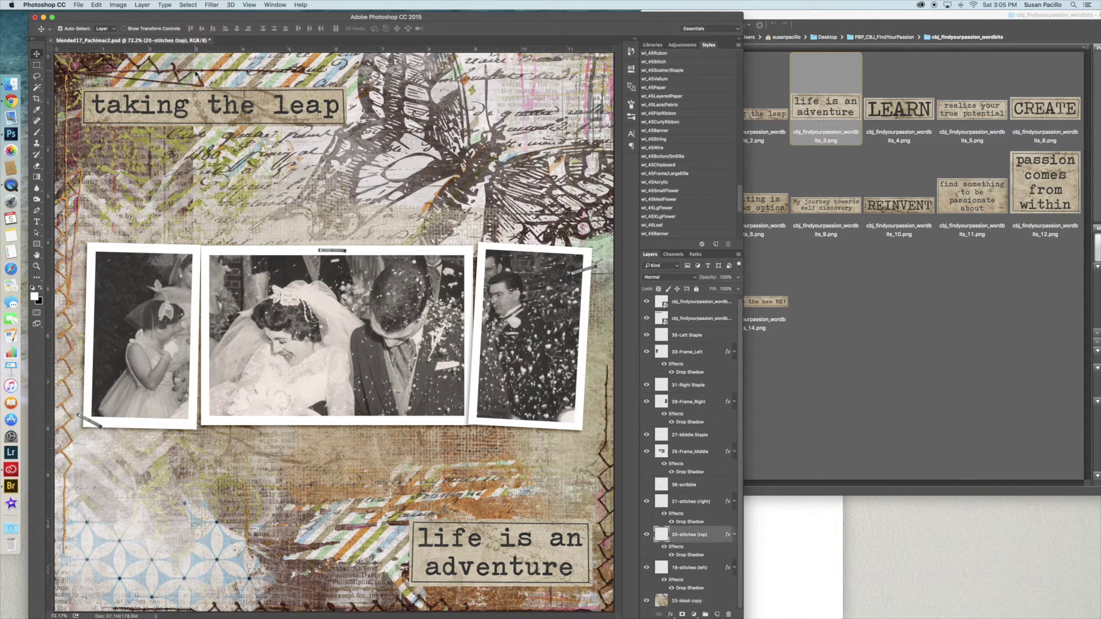
pyautogui.click(155, 98)
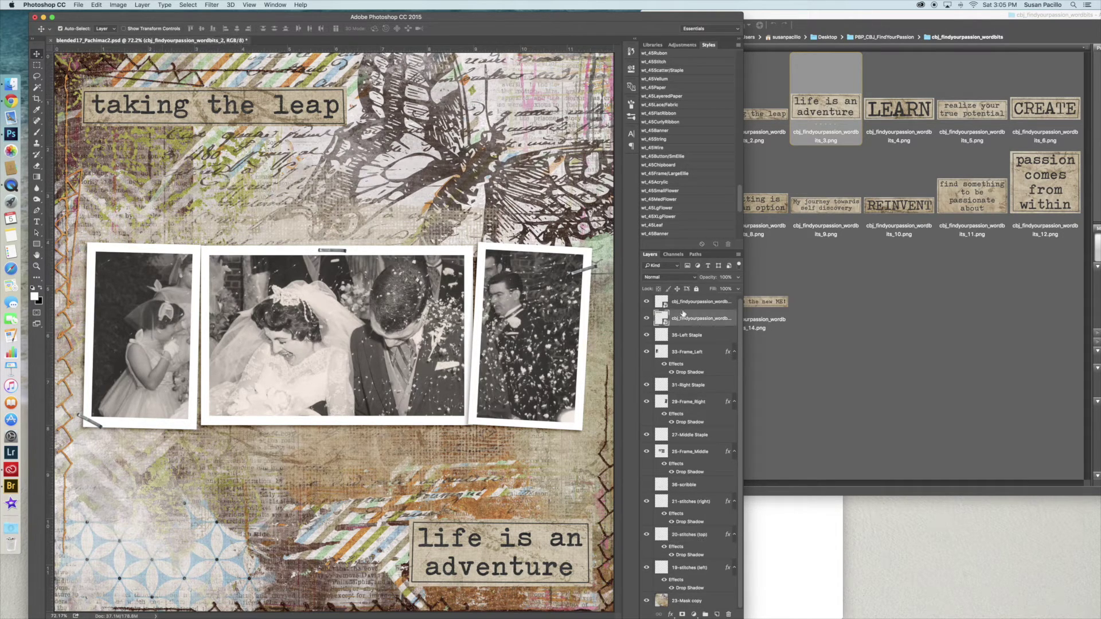
pyautogui.moveTo(685, 318); pyautogui.dragTo(684, 554)
pyautogui.moveTo(202, 117); pyautogui.dragTo(170, 100)
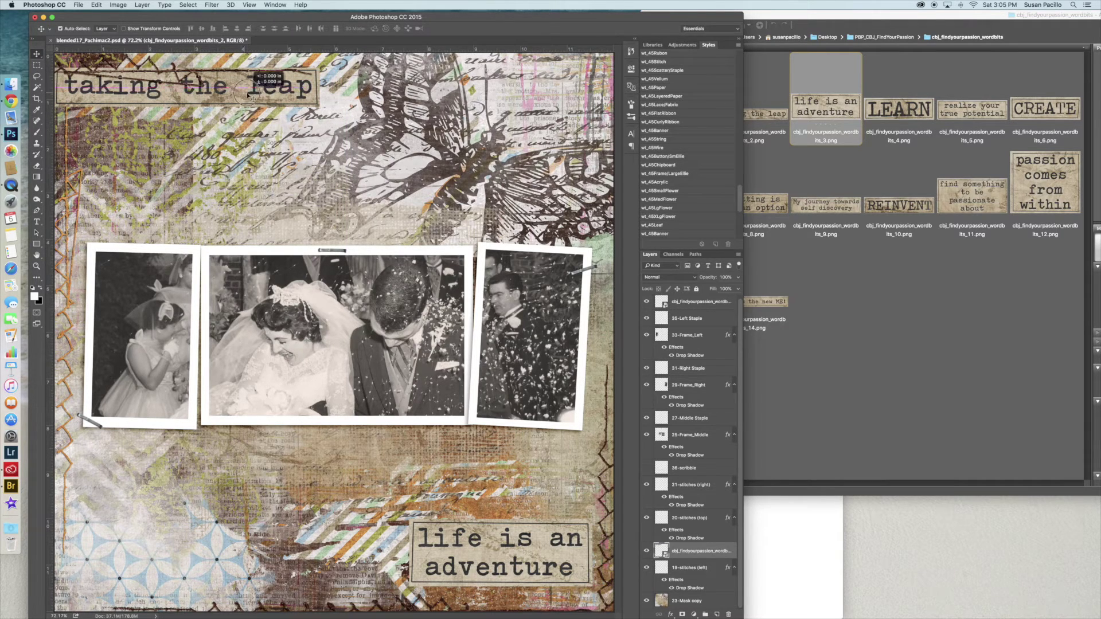
pyautogui.hotkey('shift', 'Right')
pyautogui.hotkey('shift', 'Right')
pyautogui.hotkey('shift', 'Right')
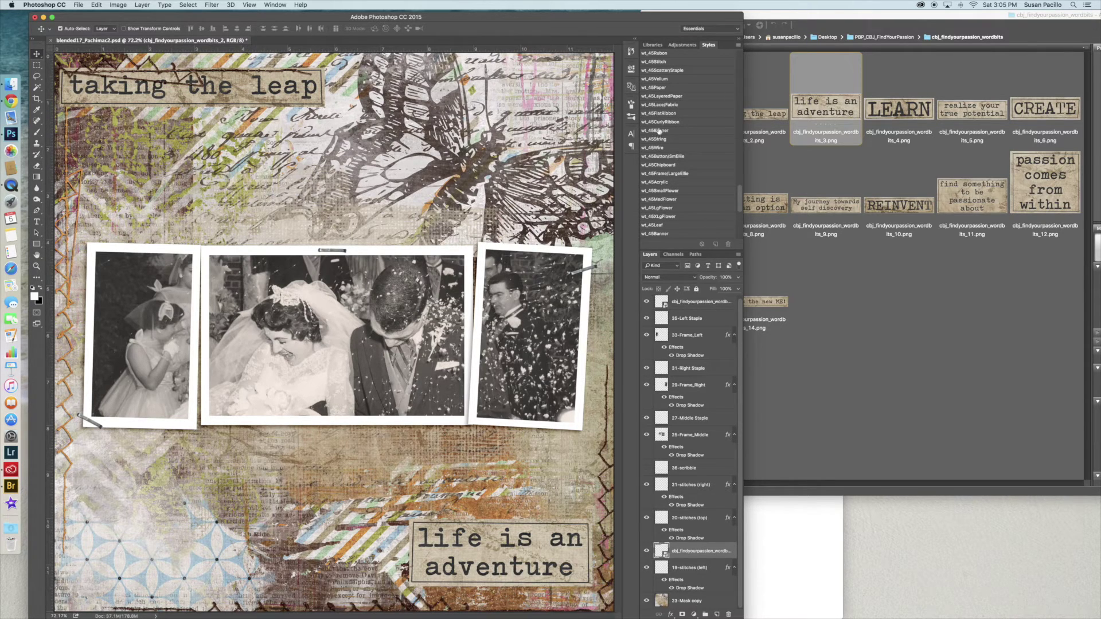
# Try the wt_ASChipboard style on the "taking the leap" strip, undo it, and apply wt_ASPaper instead
pyautogui.click(670, 165)
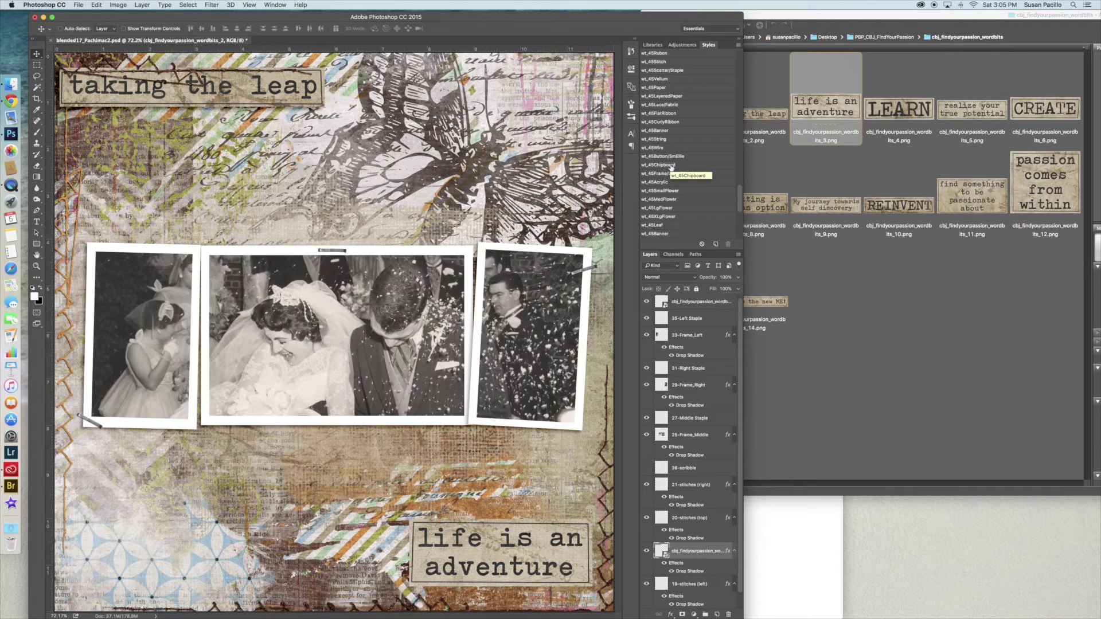
pyautogui.click(663, 79)
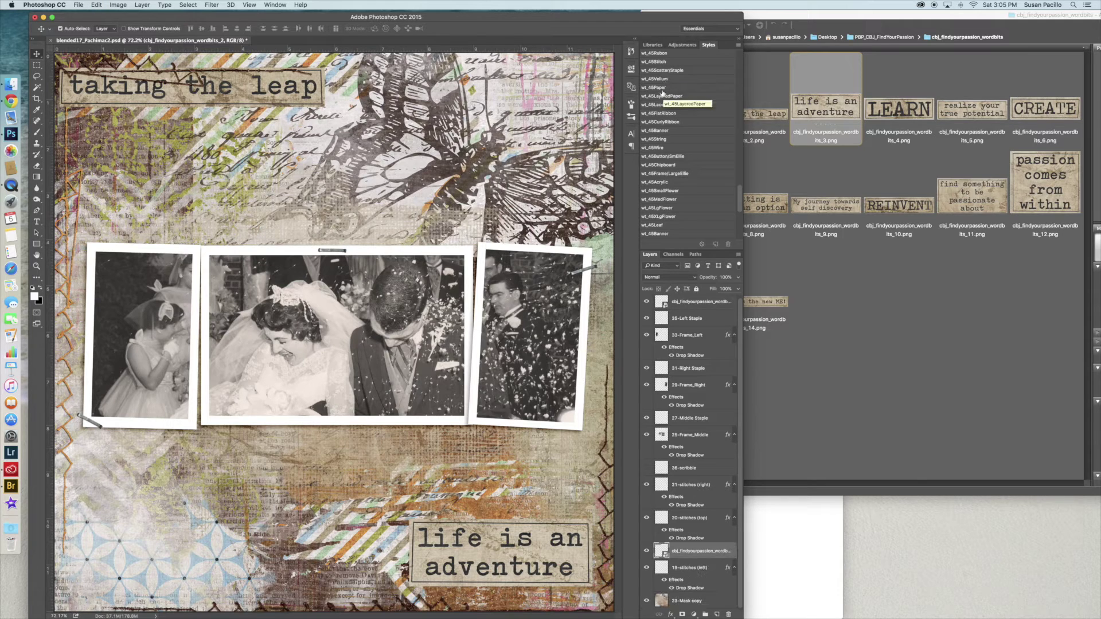
pyautogui.click(658, 87)
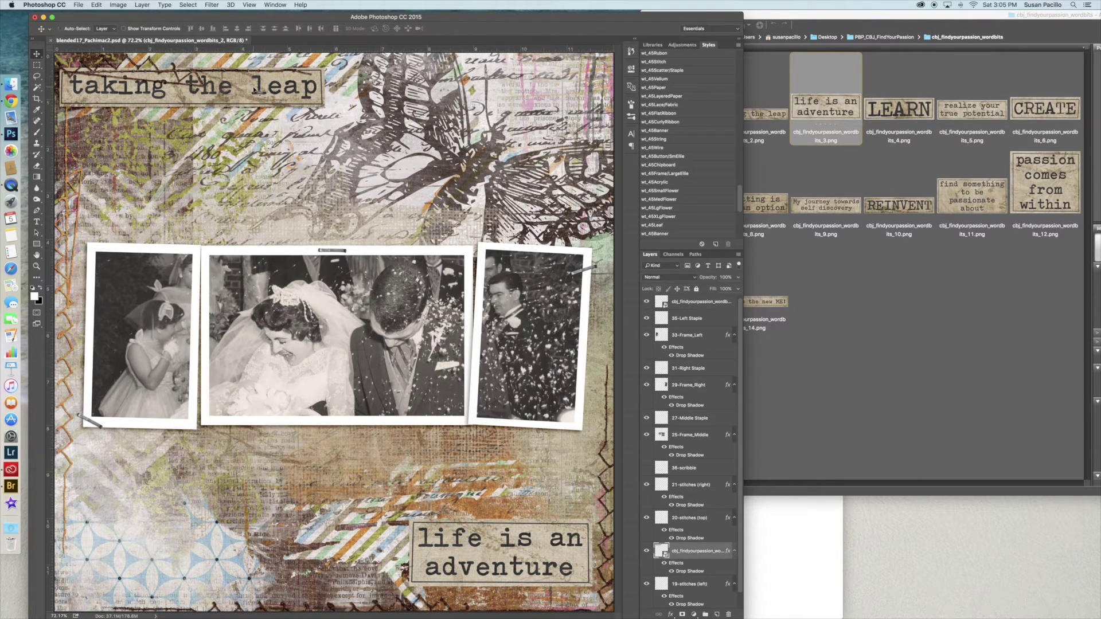
# Scale the "taking the leap" strip to about 74% and rotate it slightly counterclockwise
pyautogui.press('super+t')
pyautogui.moveTo(324, 107); pyautogui.dragTo(254, 95)
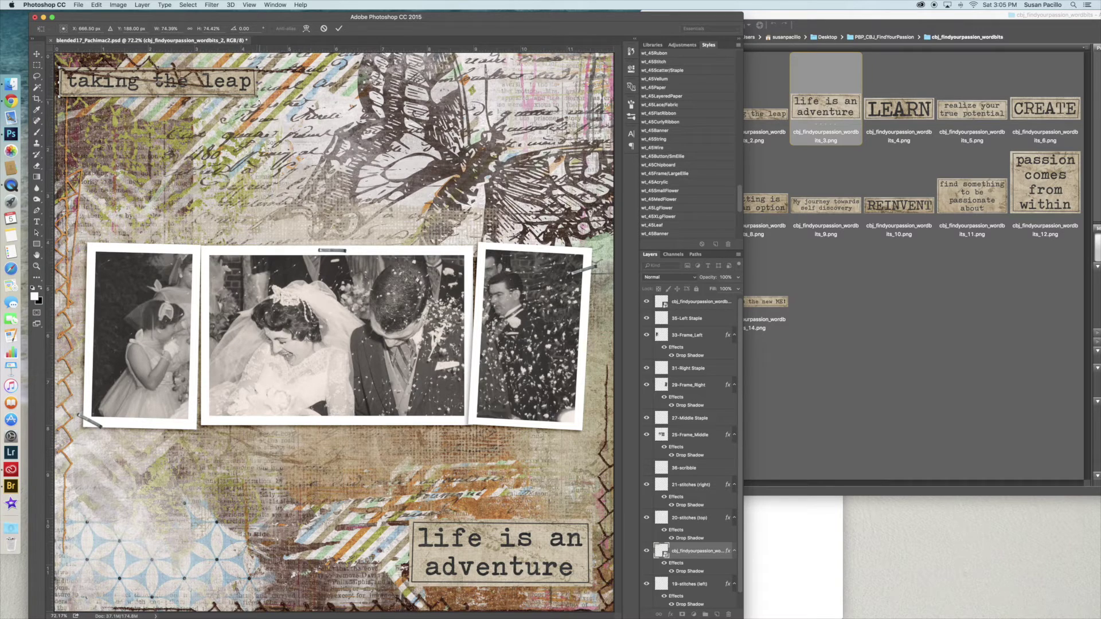
pyautogui.press('Return')
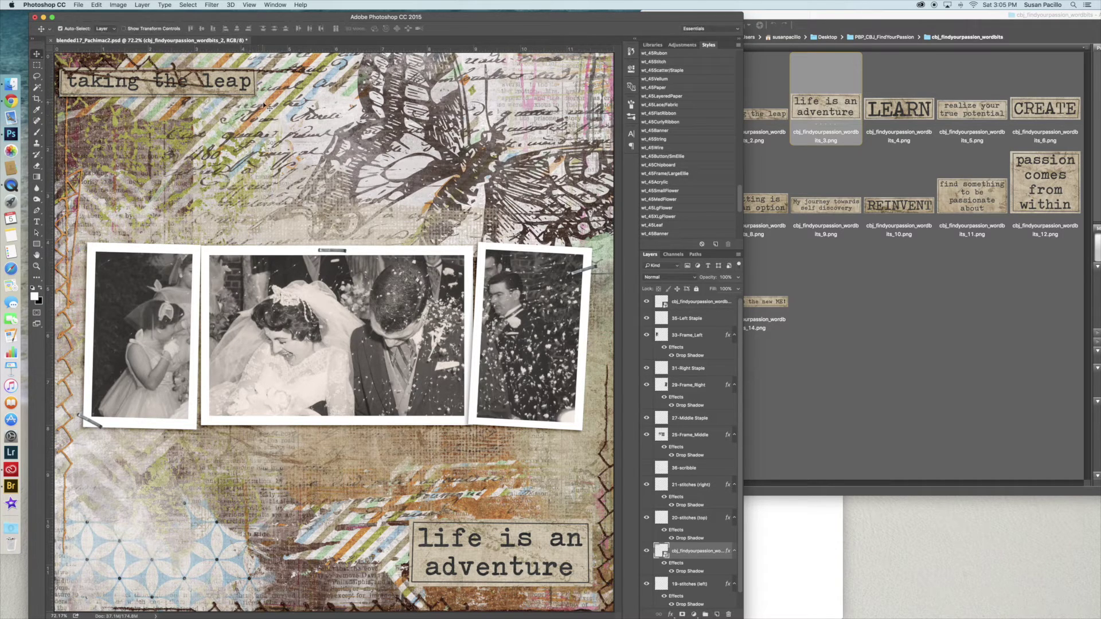
pyautogui.hotkey('ctrl', 't')
pyautogui.moveTo(279, 110); pyautogui.dragTo(285, 103)
pyautogui.press('Return')
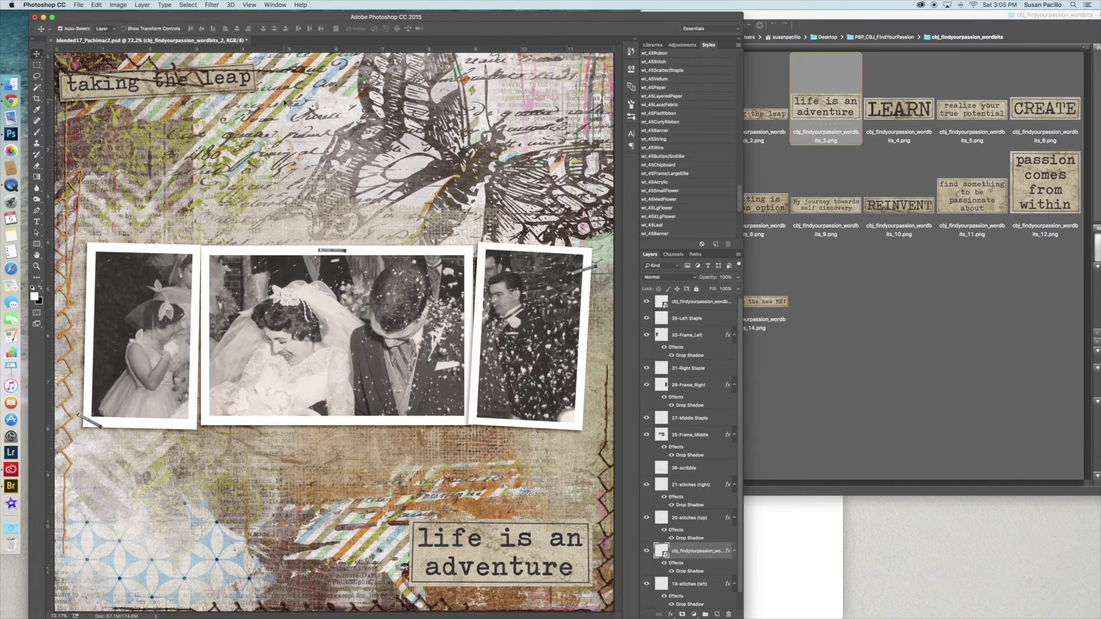
# Reposition the "taking the leap" strip just below the top stitching, against the page's left edge
pyautogui.moveTo(221, 84); pyautogui.dragTo(253, 89)
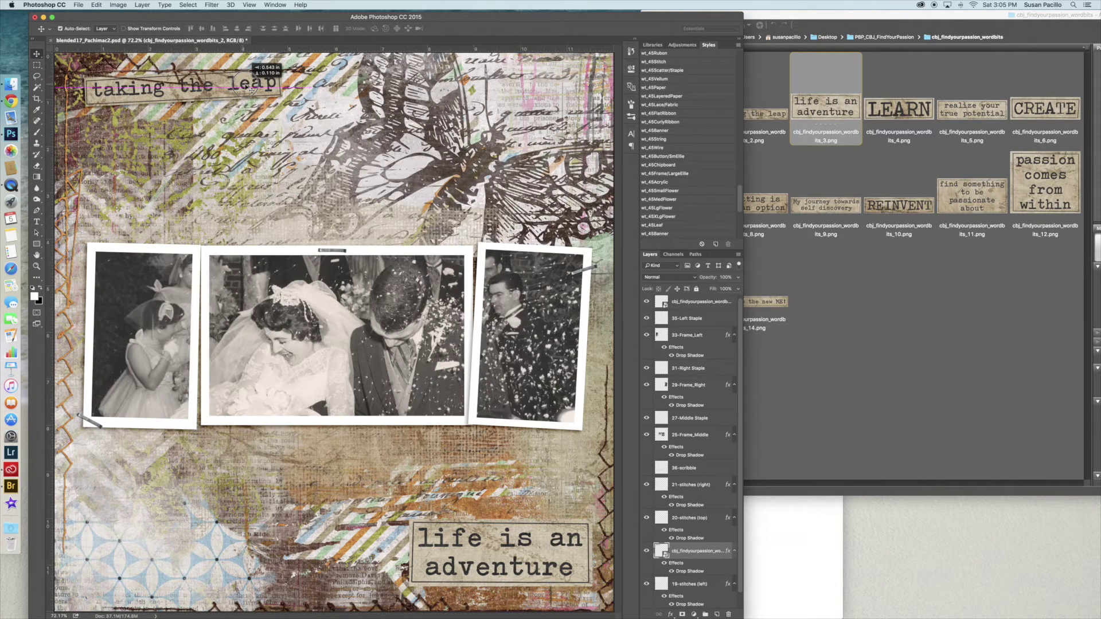
pyautogui.moveTo(253, 87); pyautogui.dragTo(252, 88)
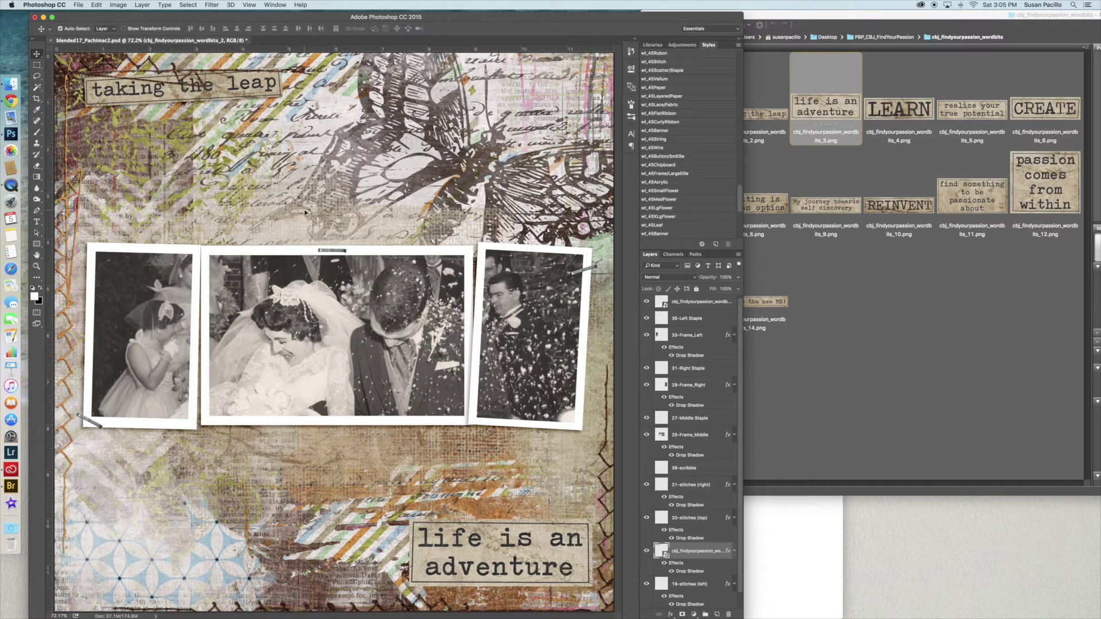
pyautogui.moveTo(162, 95); pyautogui.dragTo(138, 106)
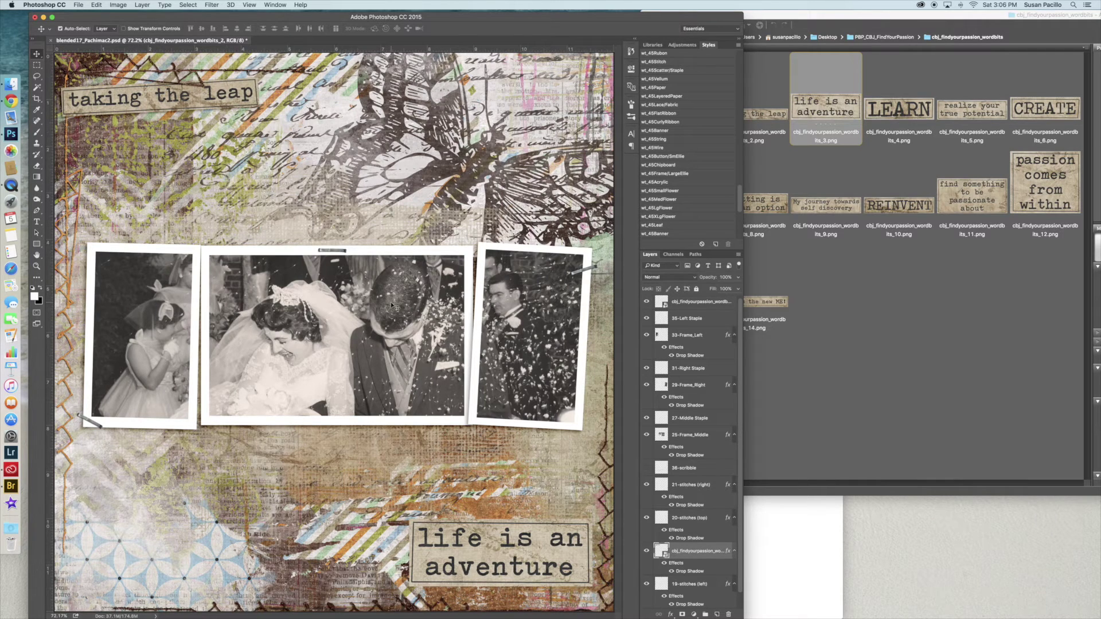
# Move the "life is an adventure" strip to the lower edge of the middle and right photos and apply the wt_ASPaper style
pyautogui.click(537, 543)
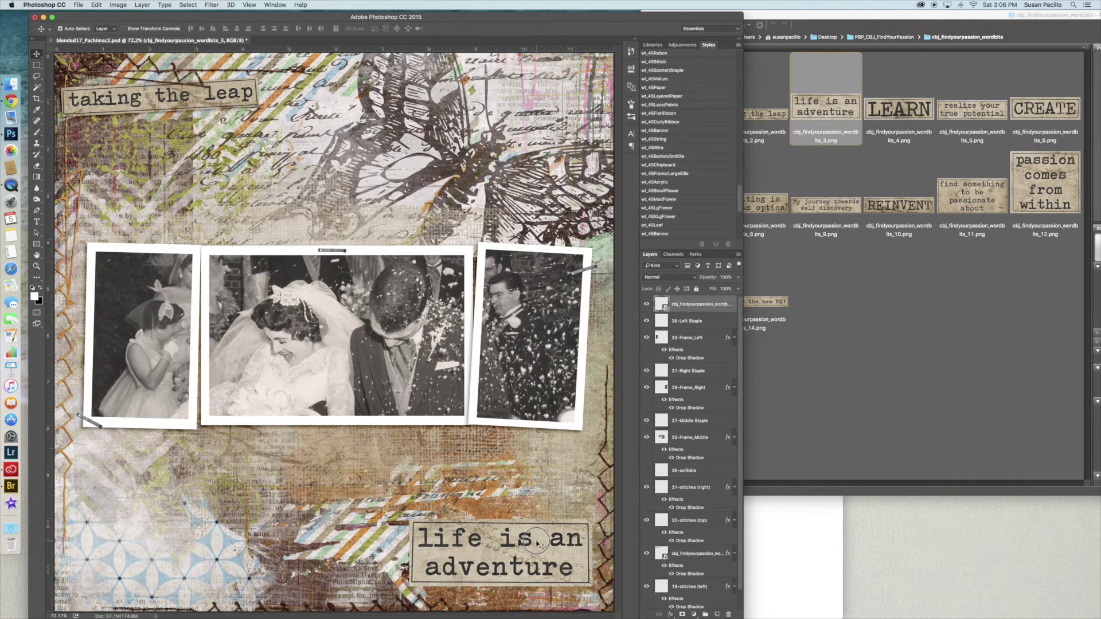
pyautogui.moveTo(538, 543); pyautogui.dragTo(504, 423)
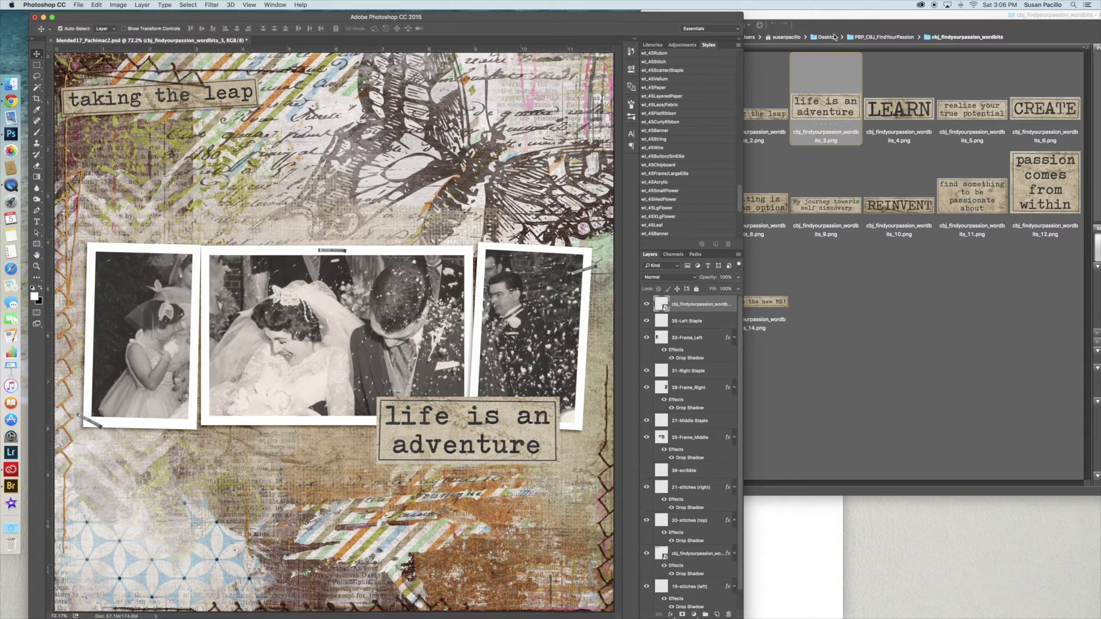
pyautogui.click(829, 16)
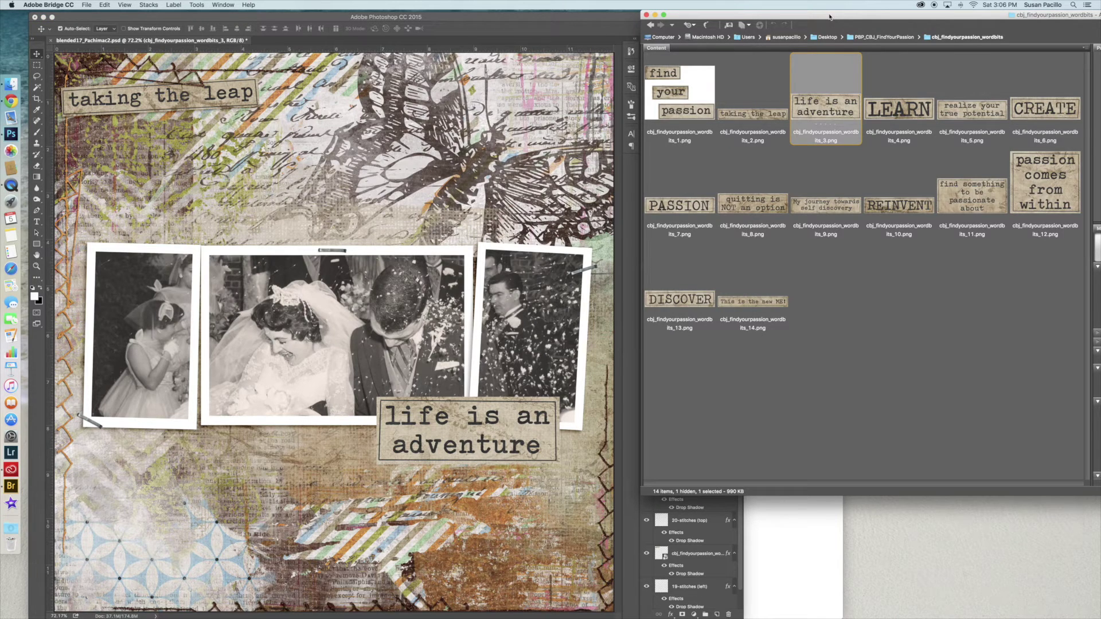
pyautogui.click(631, 59)
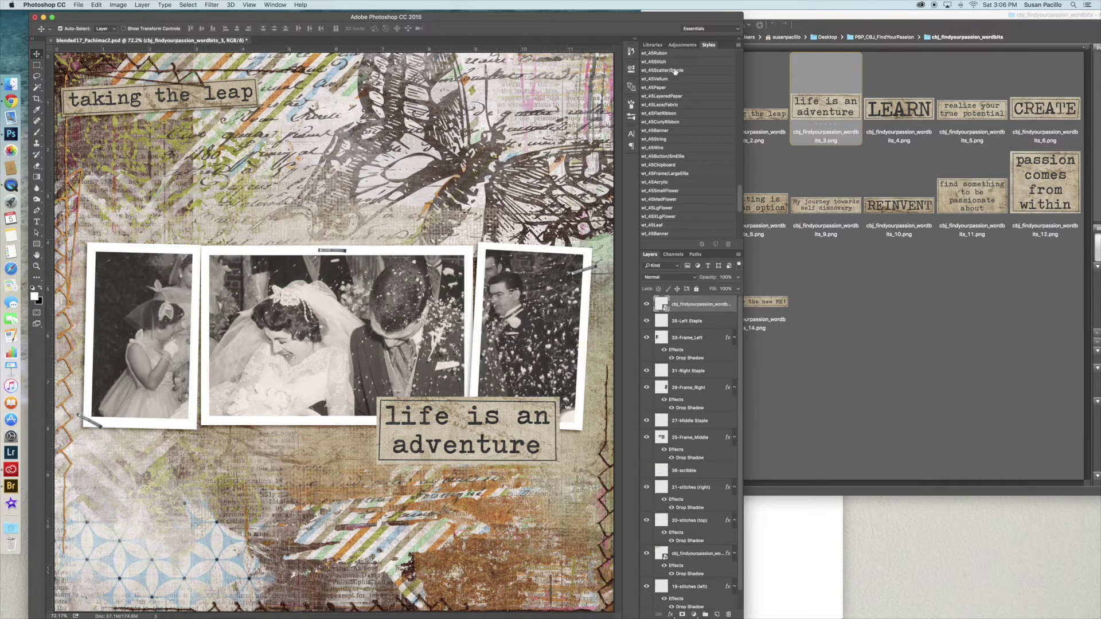
pyautogui.click(667, 87)
pyautogui.moveTo(521, 437); pyautogui.dragTo(531, 437)
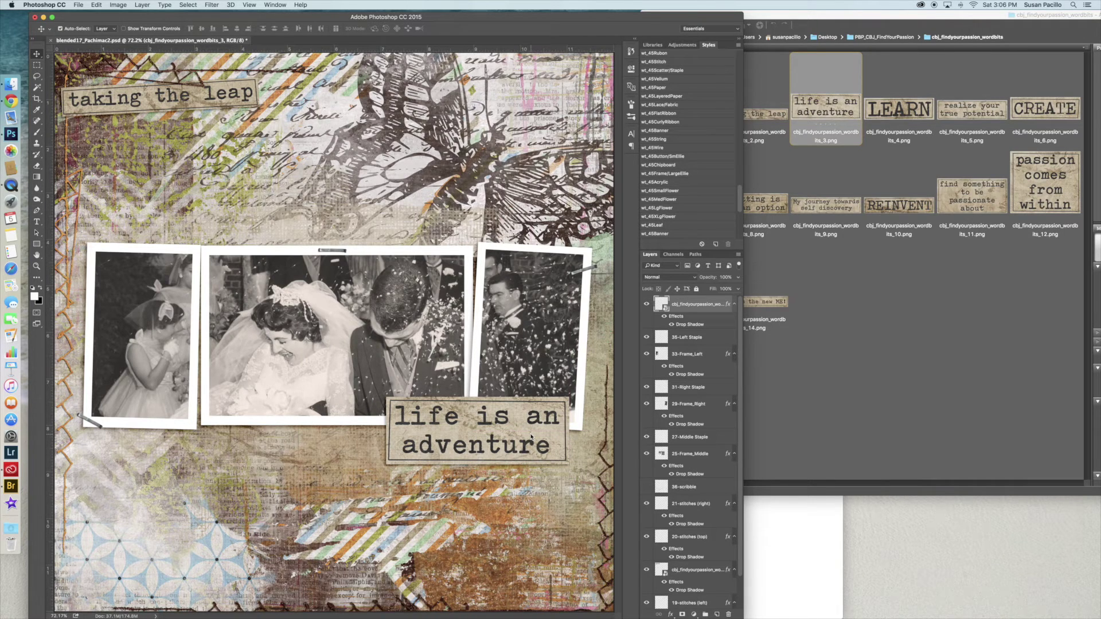
pyautogui.moveTo(530, 437); pyautogui.dragTo(524, 454)
# Open the cbj_findyourpassion_ep folder in Bridge and place cbj_findyourpassion_definition.png onto the Photoshop page
pyautogui.click(822, 125)
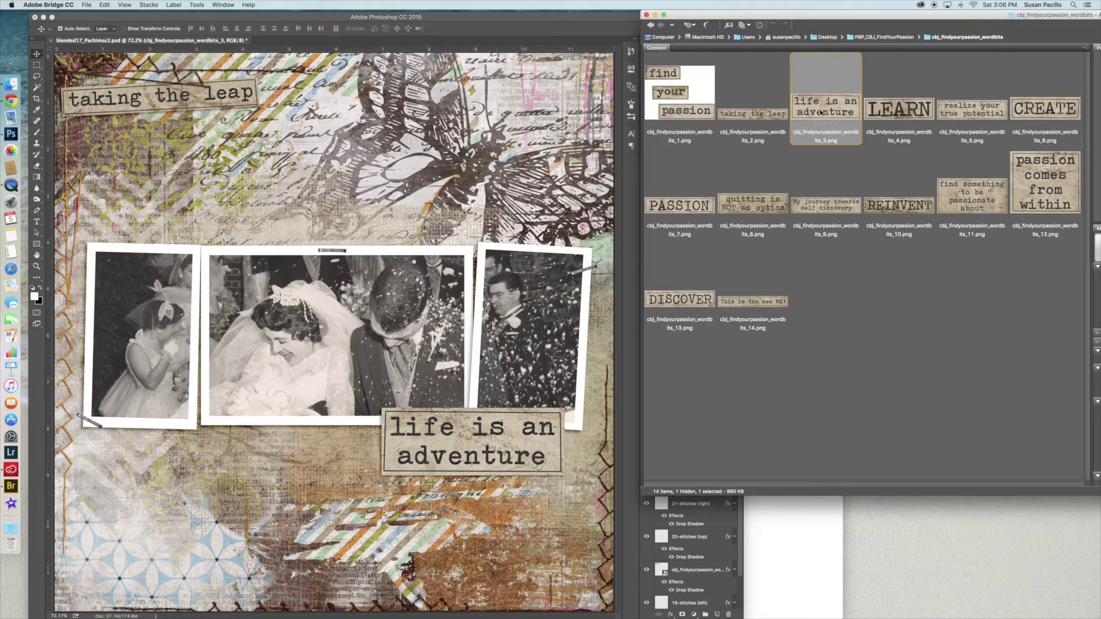
pyautogui.click(908, 37)
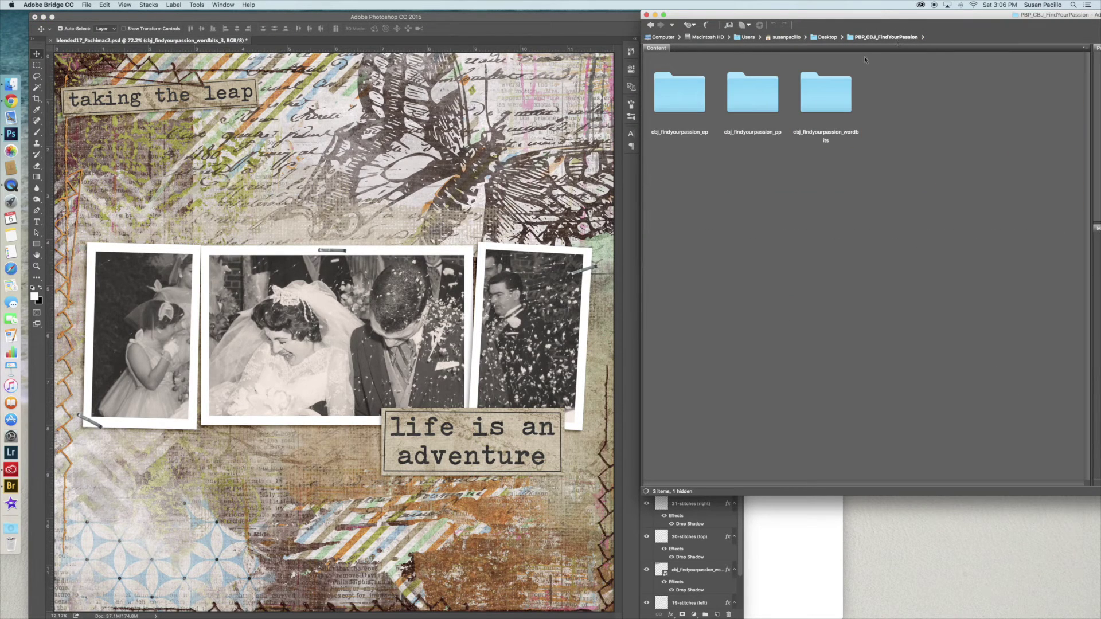
pyautogui.doubleClick(678, 91)
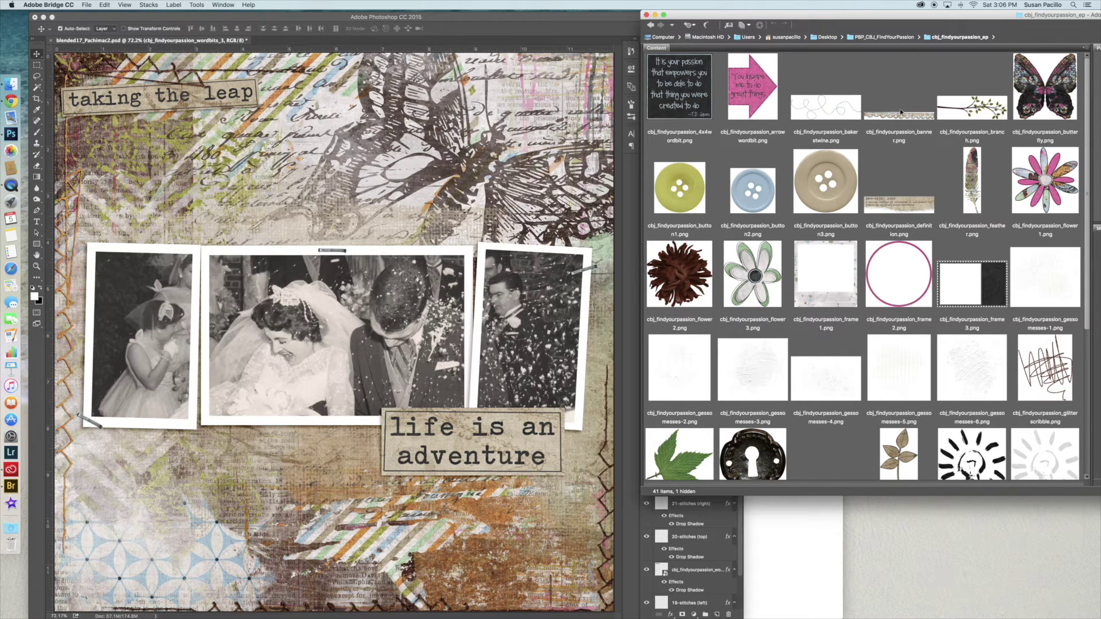
pyautogui.click(909, 208)
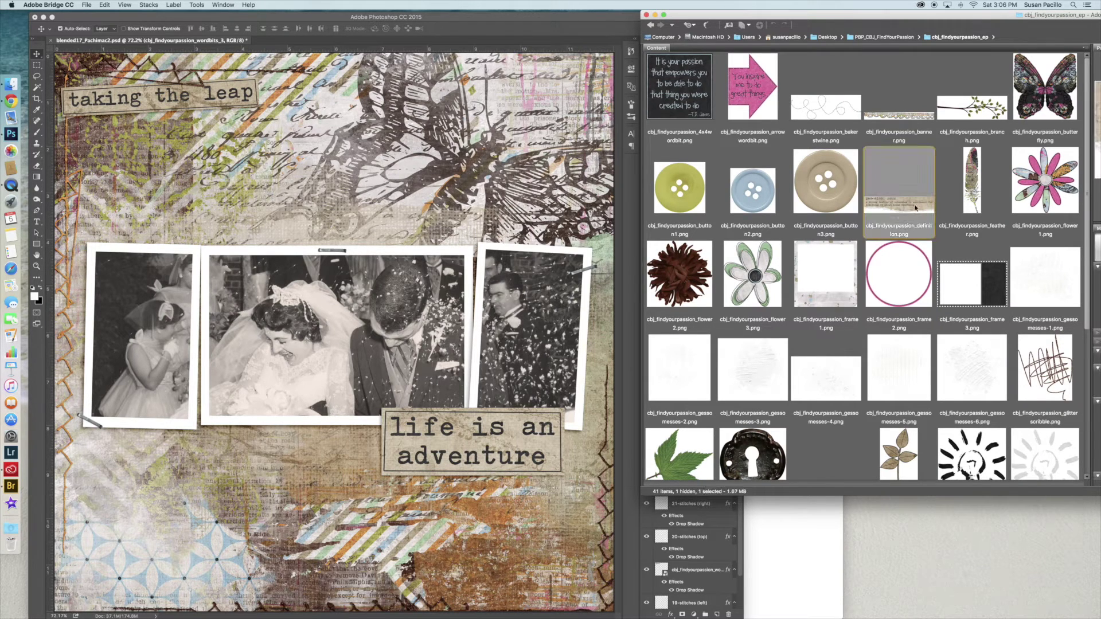
pyautogui.moveTo(915, 209); pyautogui.dragTo(423, 207)
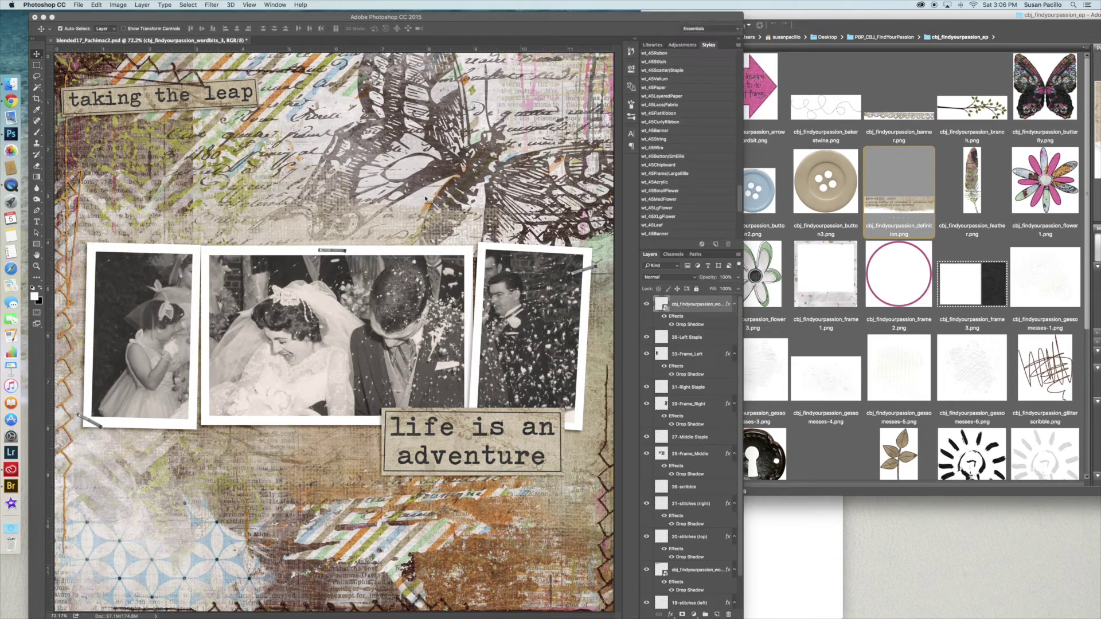
# Position the torn definition strip below the left and middle photos and move its layer beneath the middle frame layer
pyautogui.moveTo(355, 331); pyautogui.dragTo(268, 448)
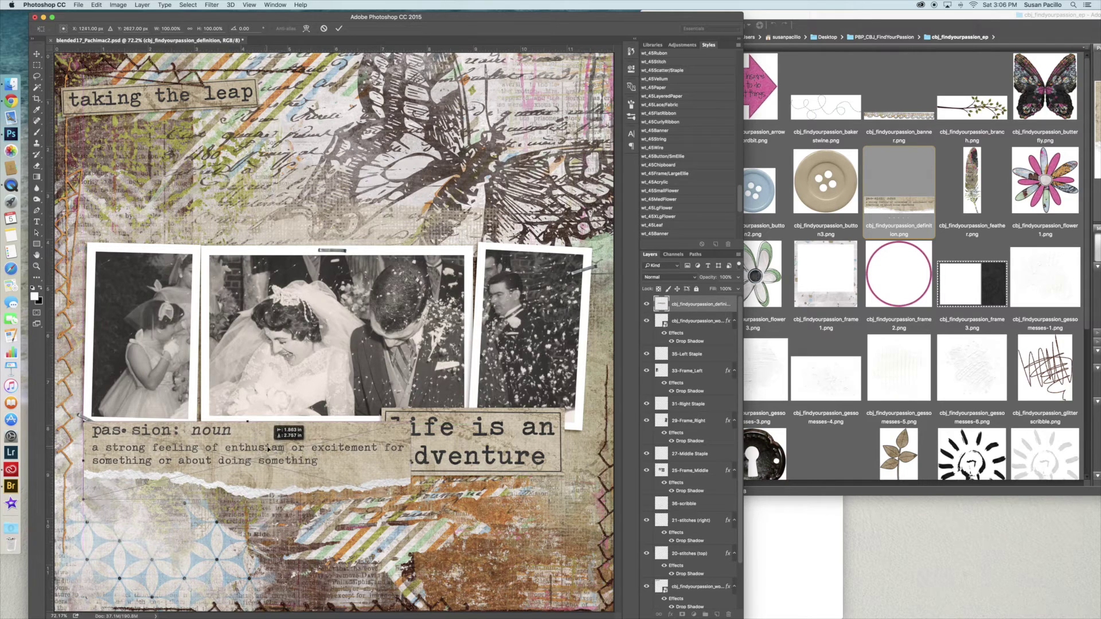
pyautogui.press('Return')
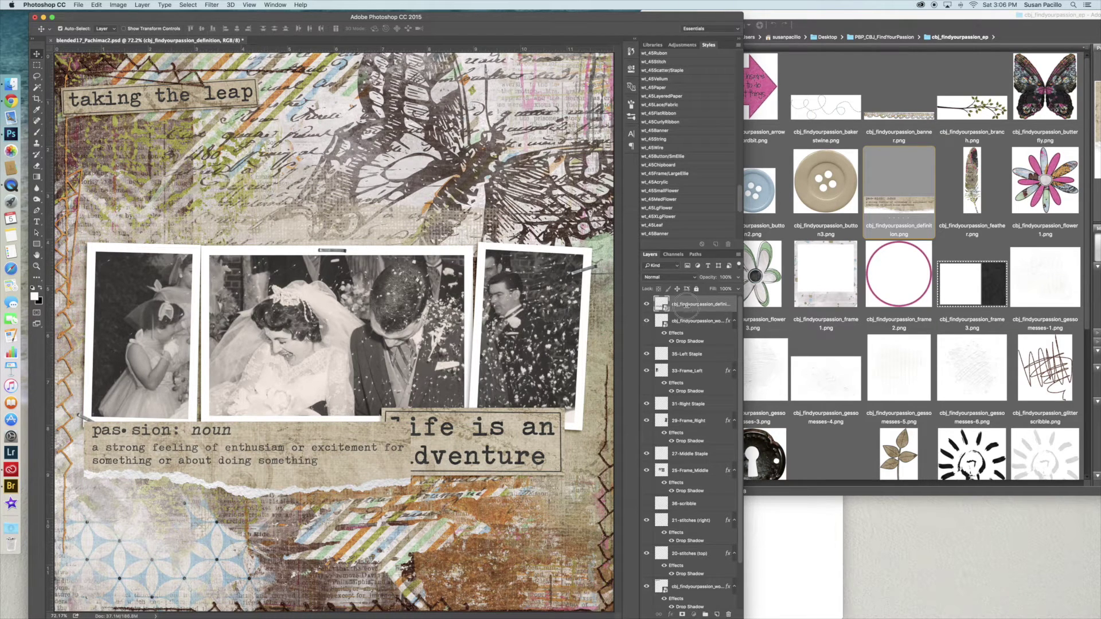
pyautogui.moveTo(688, 305); pyautogui.dragTo(681, 498)
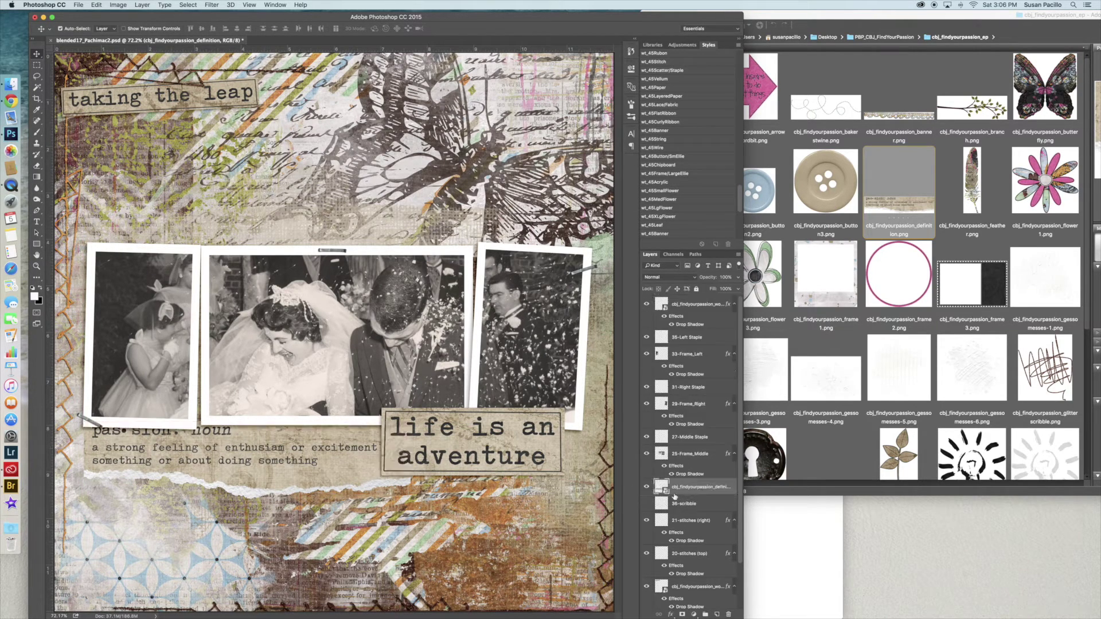
pyautogui.moveTo(258, 463); pyautogui.dragTo(241, 465)
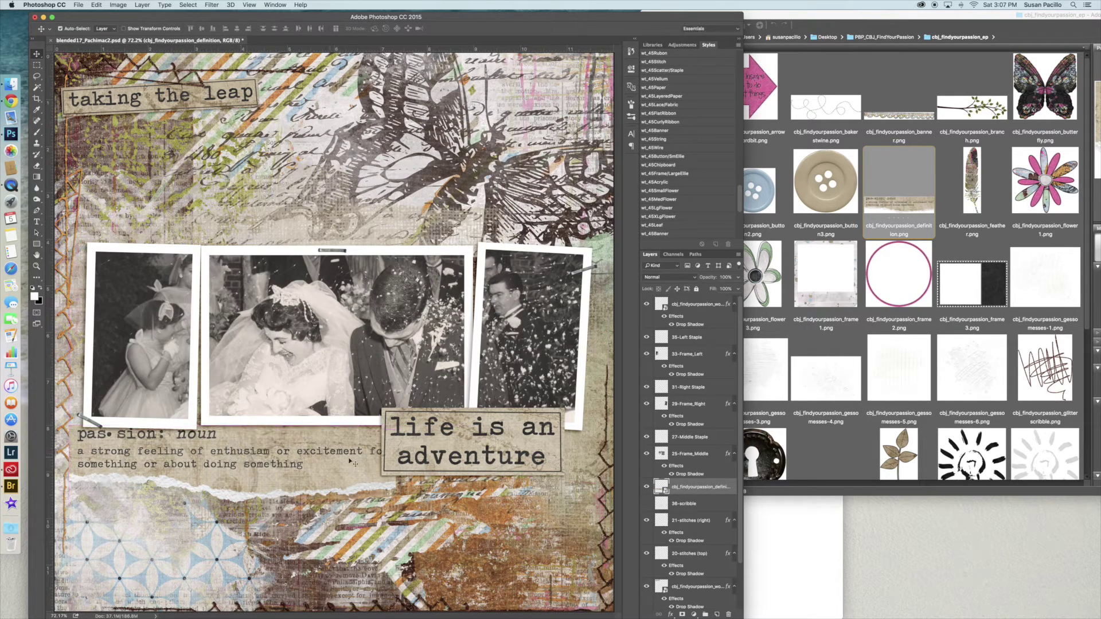
# Move the "life is an adventure" strip just below "taking the leap", shrink it and tilt it slightly
pyautogui.moveTo(467, 455); pyautogui.dragTo(237, 152)
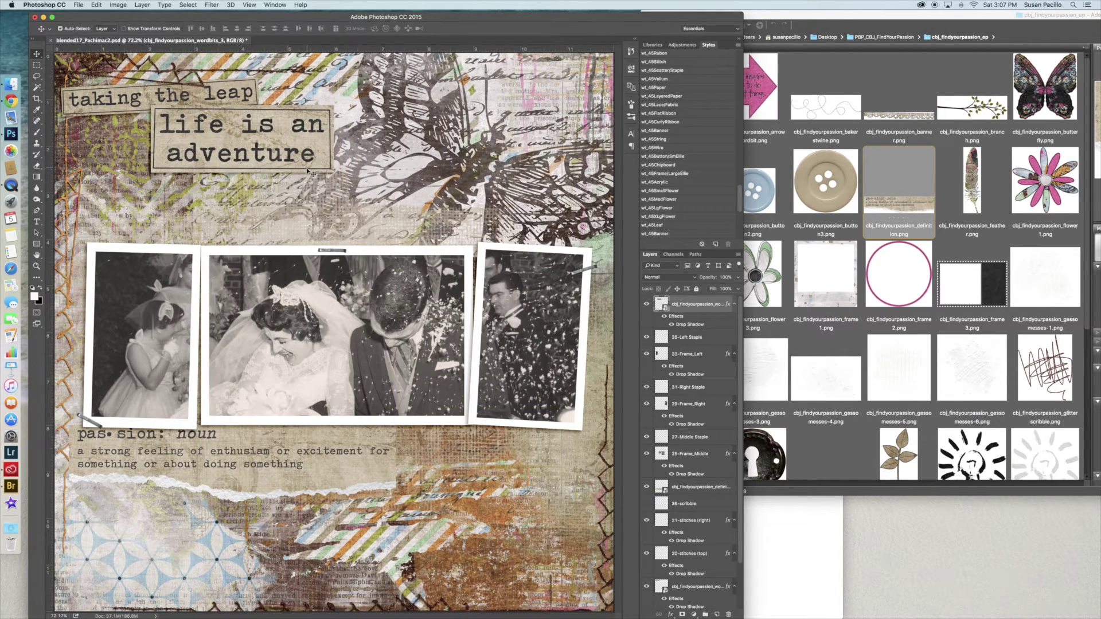
pyautogui.hotkey('ctrl', 't')
pyautogui.moveTo(361, 182); pyautogui.dragTo(291, 142)
pyautogui.press('Return')
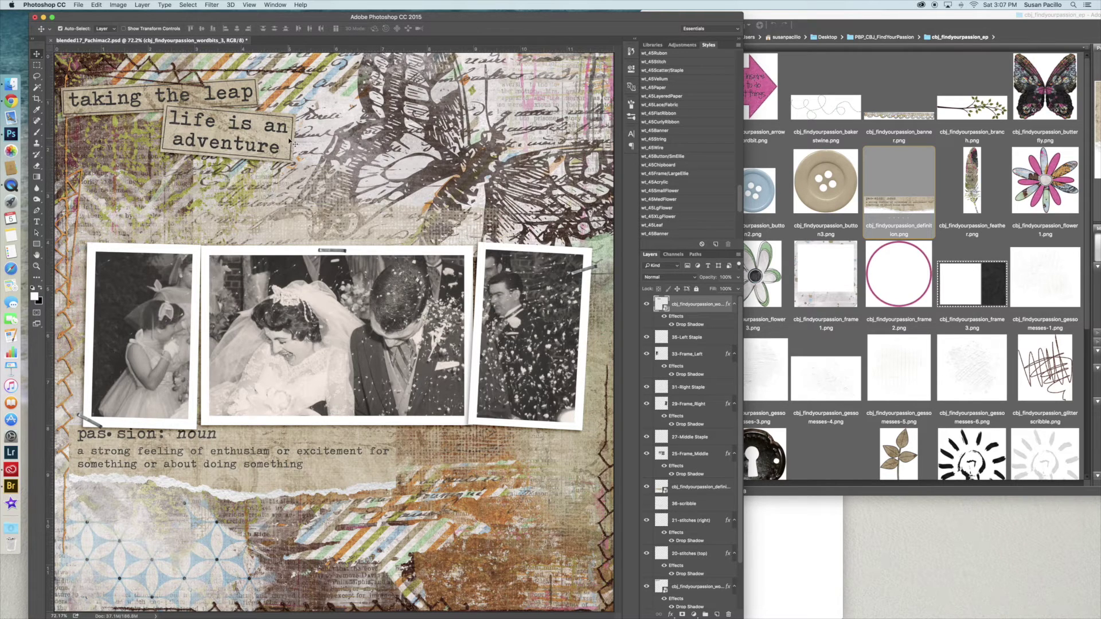
# Shift the torn definition strip to sit below the middle and right photos and apply the wt_45Vellum style
pyautogui.moveTo(296, 454); pyautogui.dragTo(425, 453)
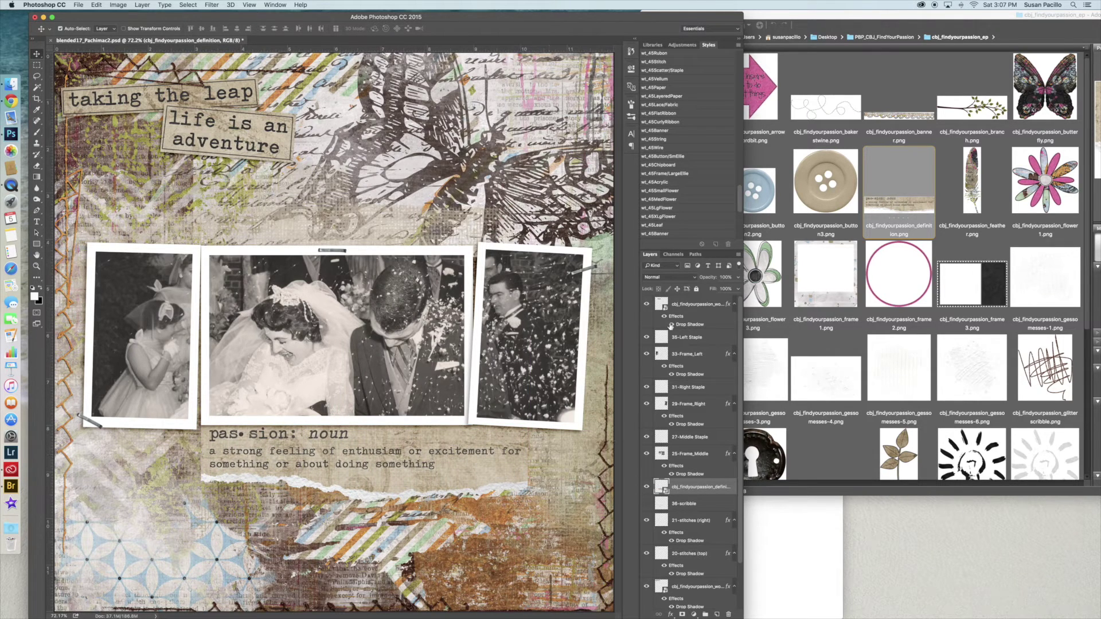
pyautogui.click(675, 78)
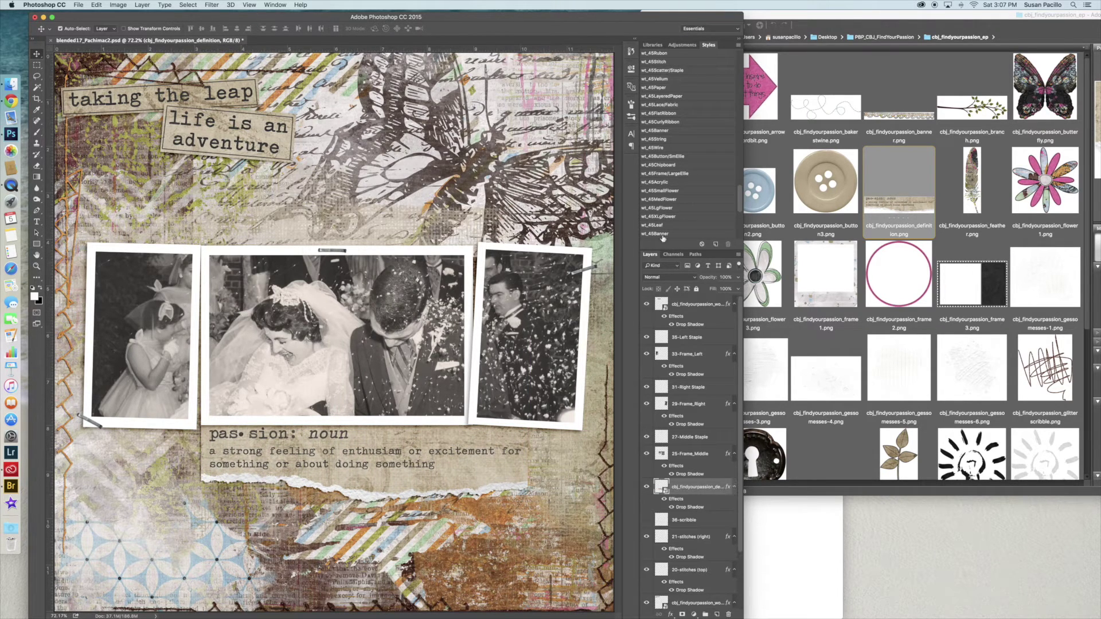
pyautogui.moveTo(351, 477); pyautogui.dragTo(374, 476)
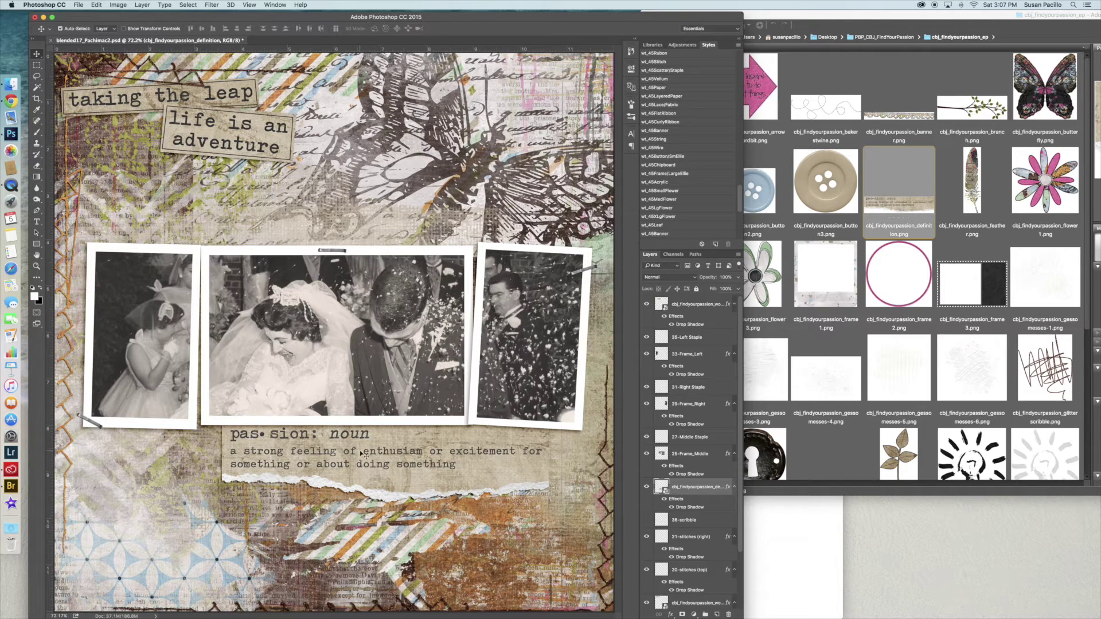
pyautogui.moveTo(390, 442); pyautogui.dragTo(389, 243)
pyautogui.press('super+z')
# Place cbj_findyourpassion_smatter.png from Bridge, scale it to about 41% and tuck it behind the left photo's lower-left area
pyautogui.click(837, 335)
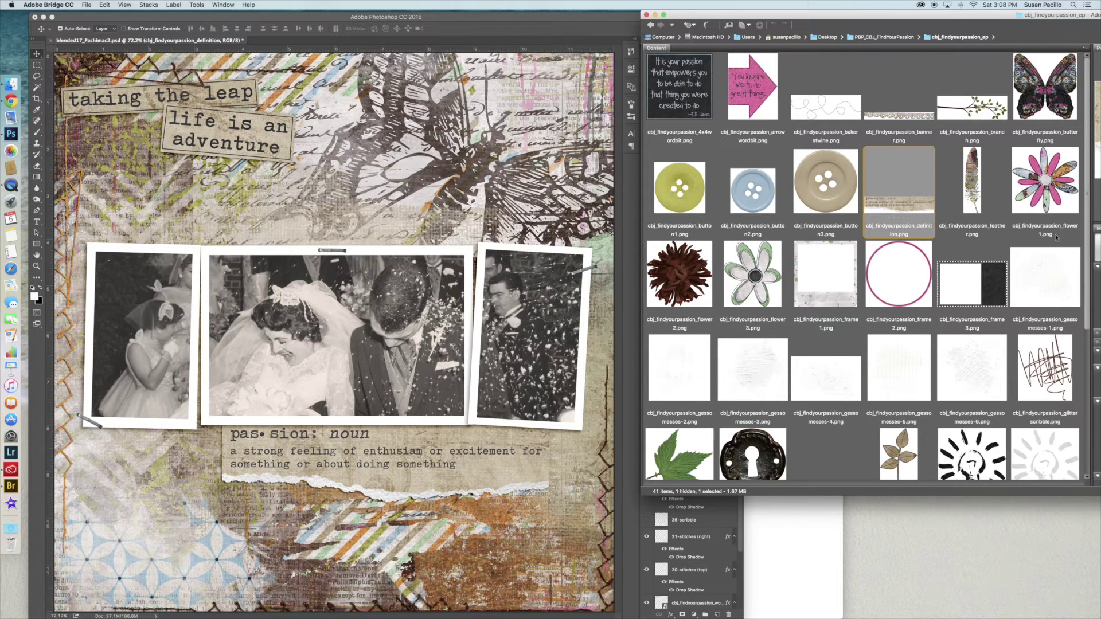
pyautogui.scroll(-5, 1031, 408)
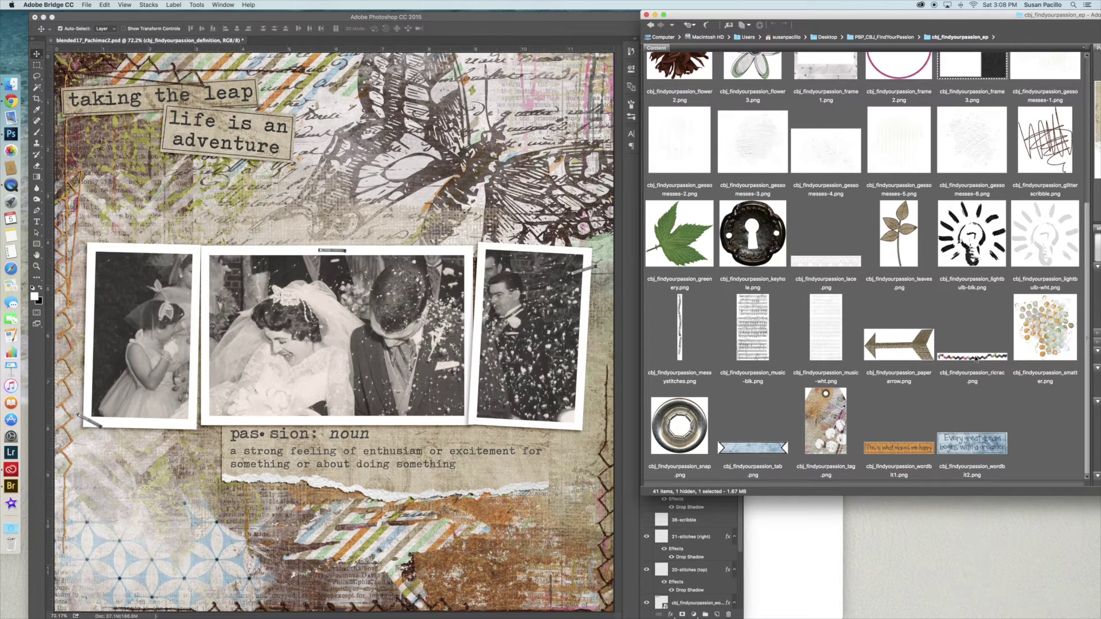
pyautogui.moveTo(1017, 360); pyautogui.dragTo(434, 362)
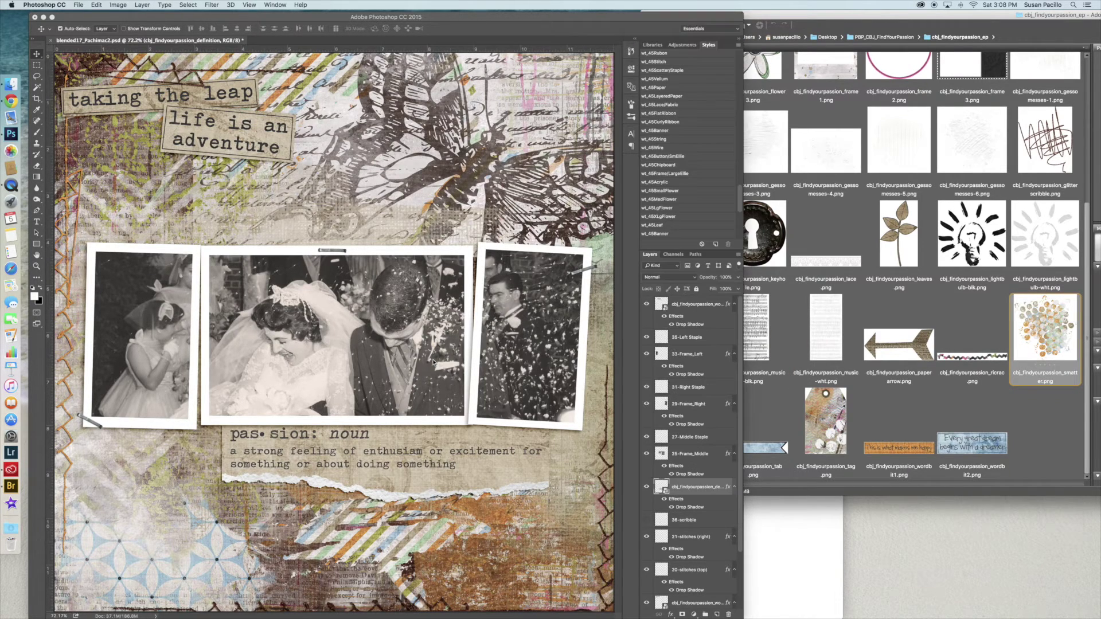
pyautogui.moveTo(406, 215); pyautogui.dragTo(551, 221)
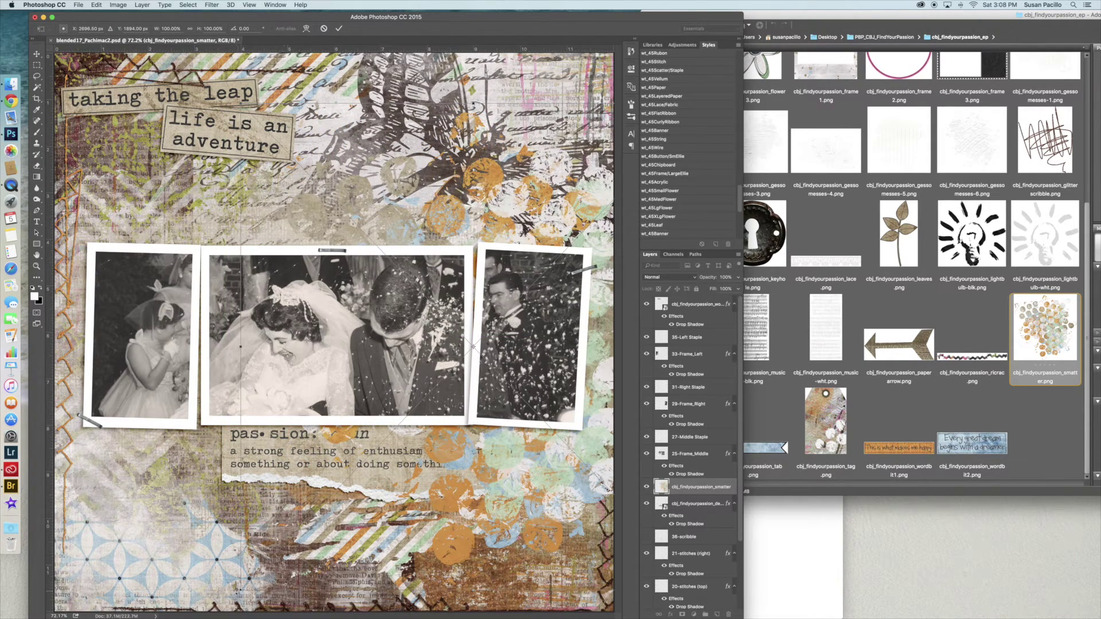
pyautogui.moveTo(242, 591); pyautogui.dragTo(441, 222)
pyautogui.press('Return')
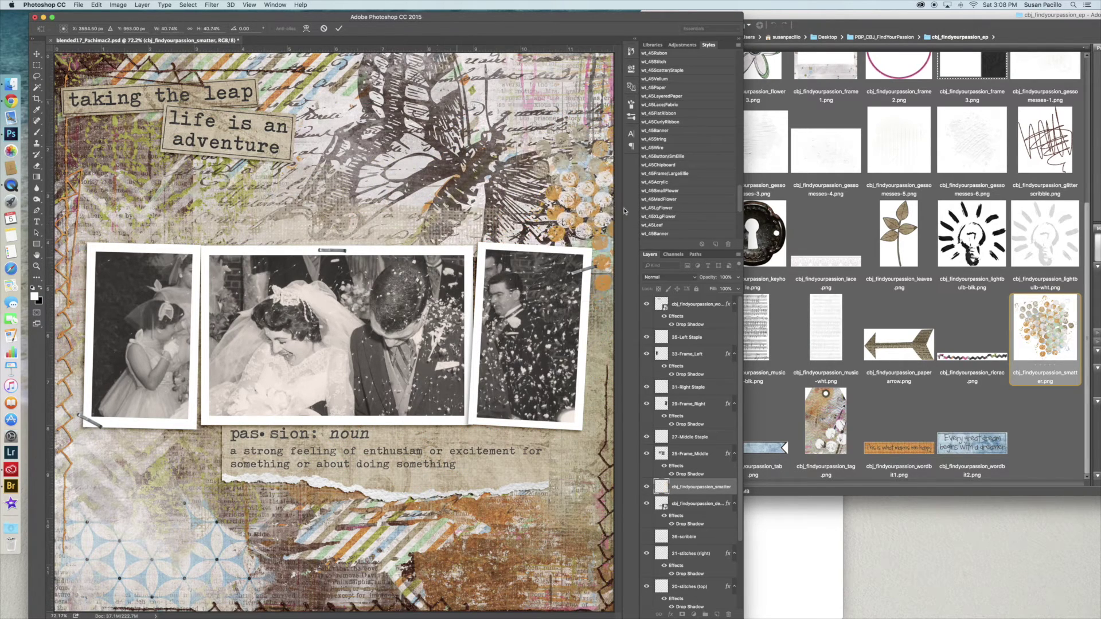
pyautogui.moveTo(510, 215); pyautogui.dragTo(111, 367)
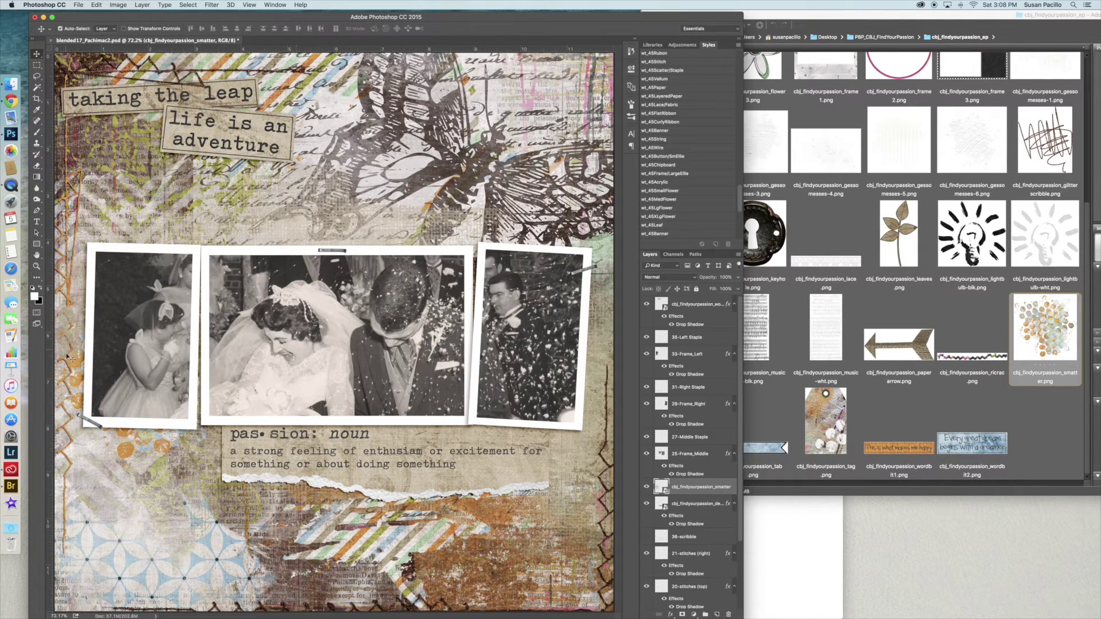
# Duplicate the smatter dots, rotate the copy and tuck it behind the right photo near the page's right edge
pyautogui.moveTo(74, 362); pyautogui.dragTo(409, 267)
pyautogui.hotkey('ctrl', 't')
pyautogui.moveTo(584, 295); pyautogui.dragTo(574, 384)
pyautogui.press('Return')
pyautogui.moveTo(389, 239); pyautogui.dragTo(519, 304)
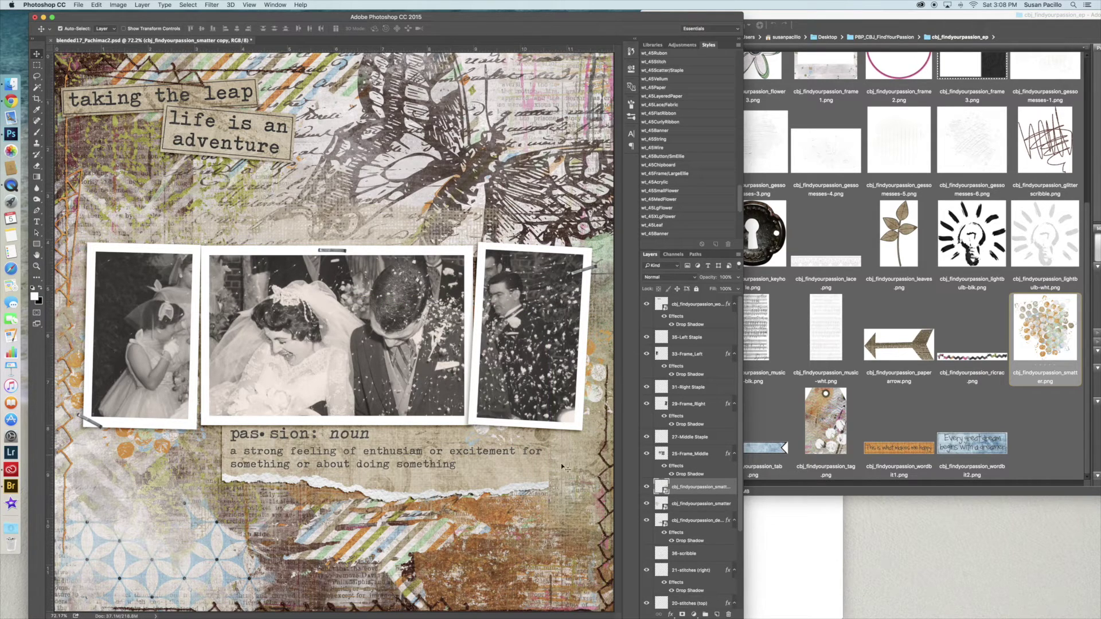
# Place cbj_findyourpassion_tab.png from Bridge, bring its layer to the top of the stack and position it in the page's lower-left area
pyautogui.click(955, 427)
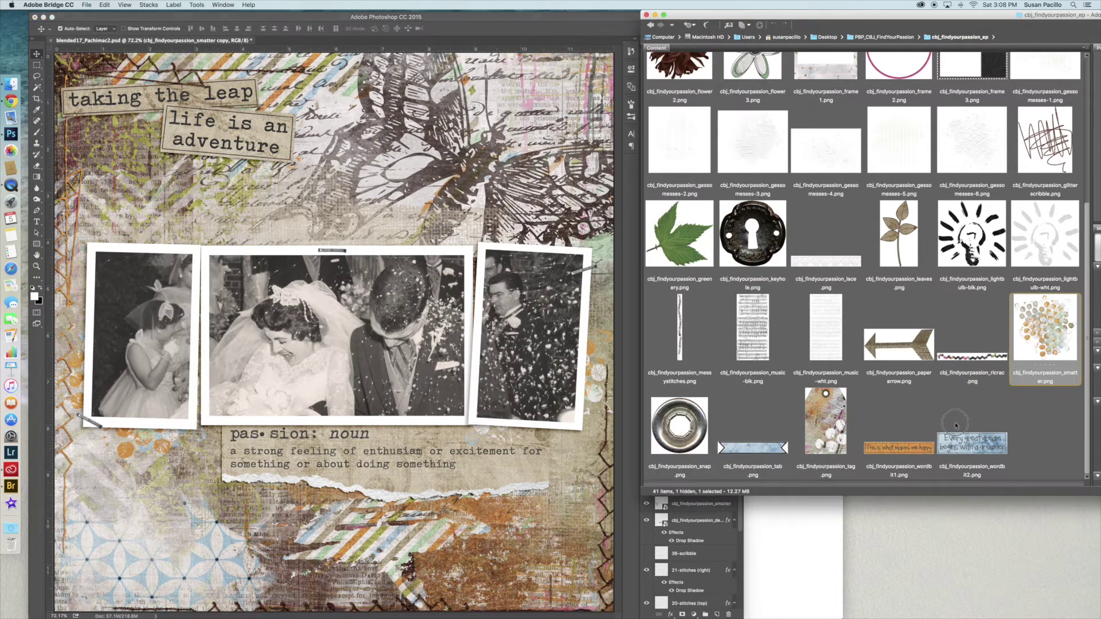
pyautogui.moveTo(741, 453); pyautogui.dragTo(435, 580)
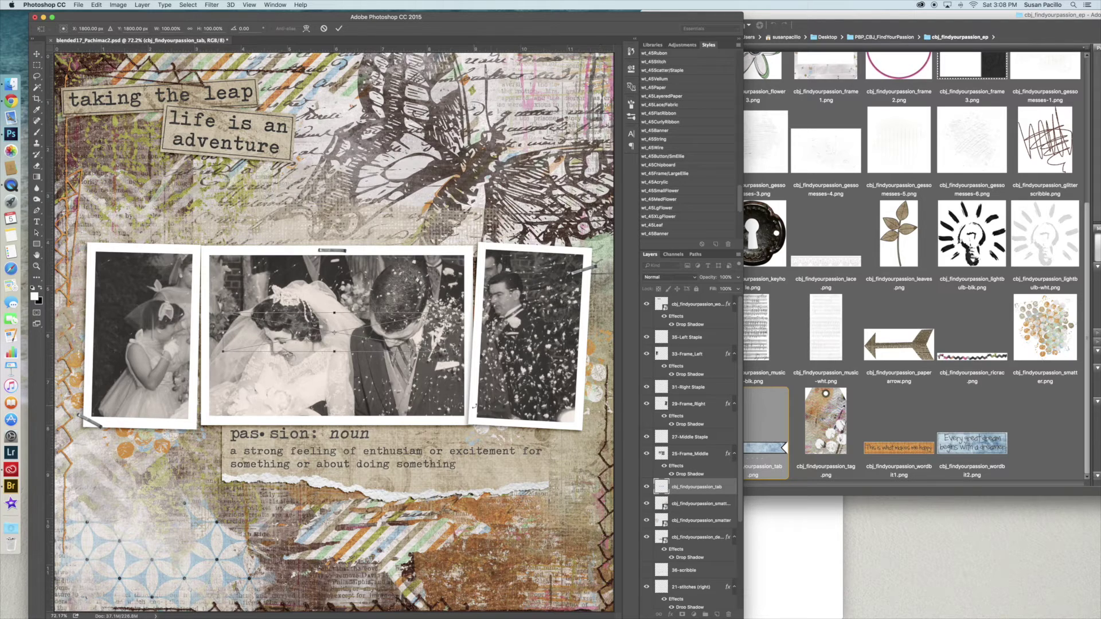
pyautogui.press('Return')
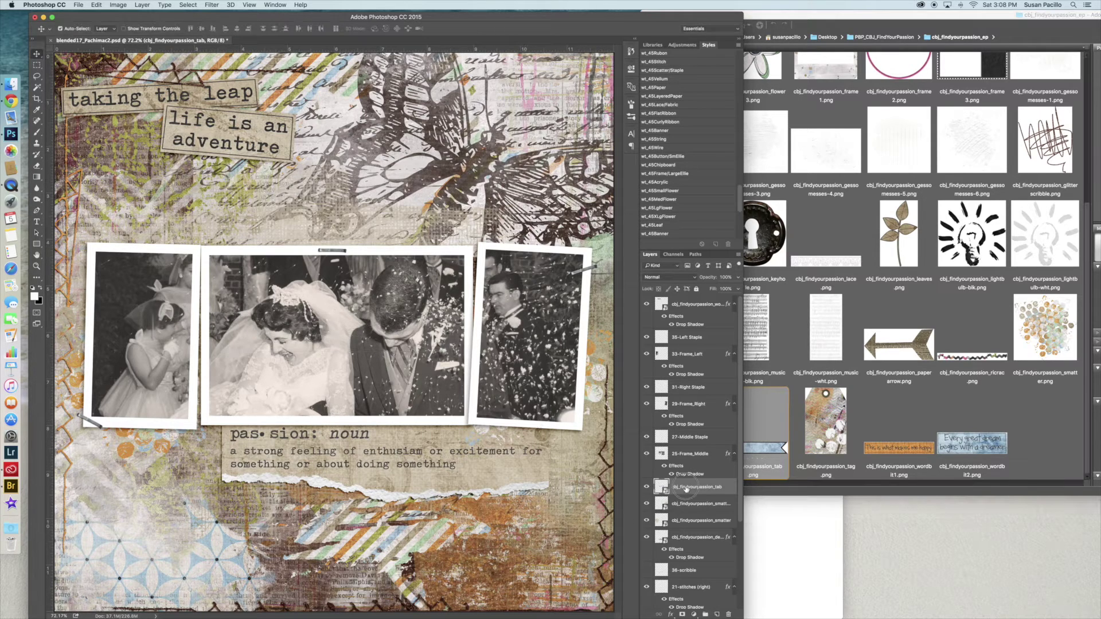
pyautogui.moveTo(684, 304); pyautogui.dragTo(684, 300)
pyautogui.moveTo(405, 336); pyautogui.dragTo(288, 571)
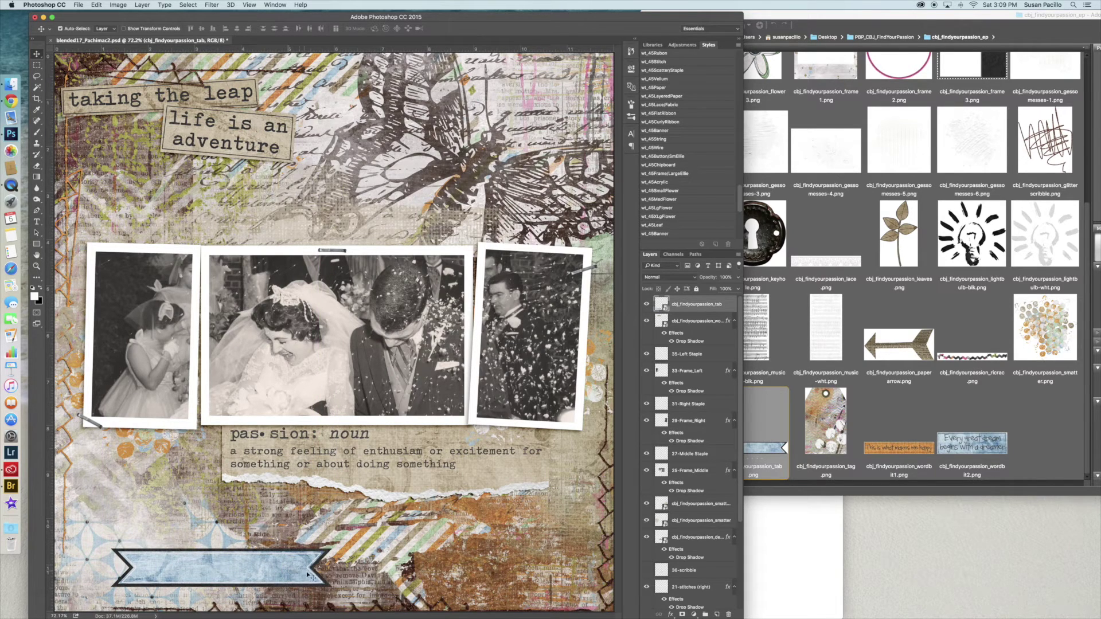
# Scale the blue tab down proportionally to about 2.63 in wide
pyautogui.press('t')
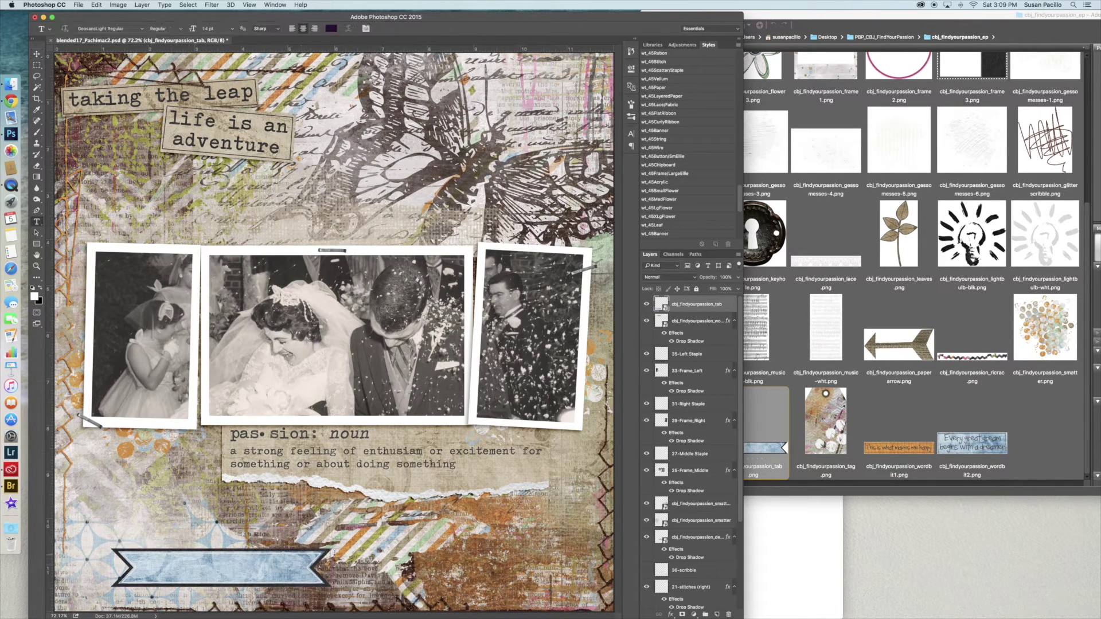
pyautogui.press('super+t')
pyautogui.moveTo(332, 550); pyautogui.dragTo(233, 555)
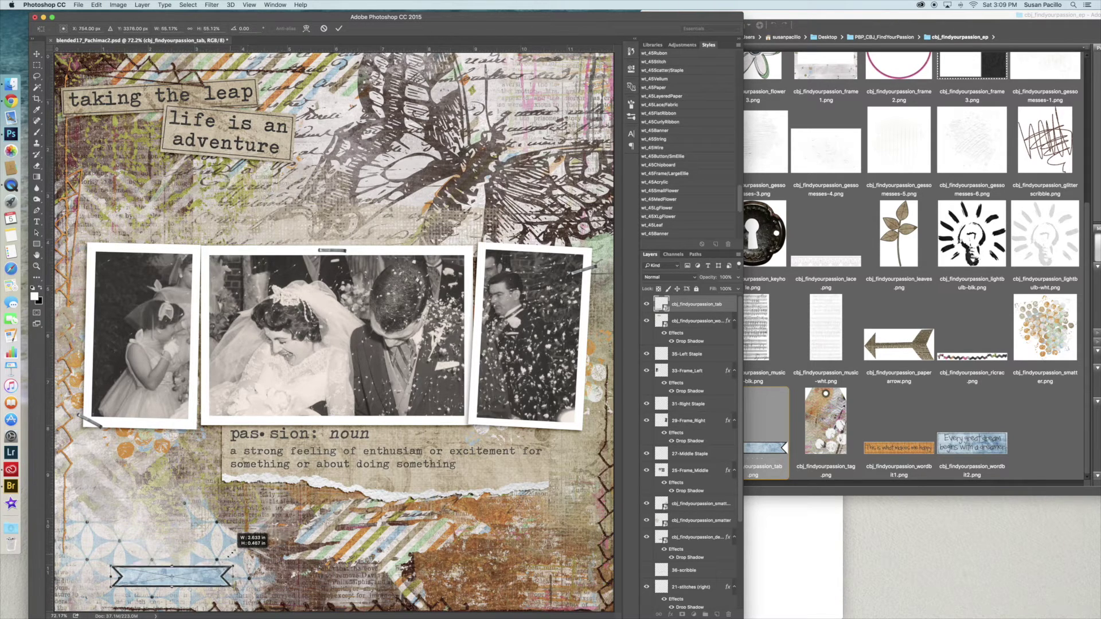
pyautogui.press('Return')
# Position the blue tab over the definition strip's lower-left torn edge and apply the wt_45Paper style
pyautogui.moveTo(176, 584); pyautogui.dragTo(153, 559)
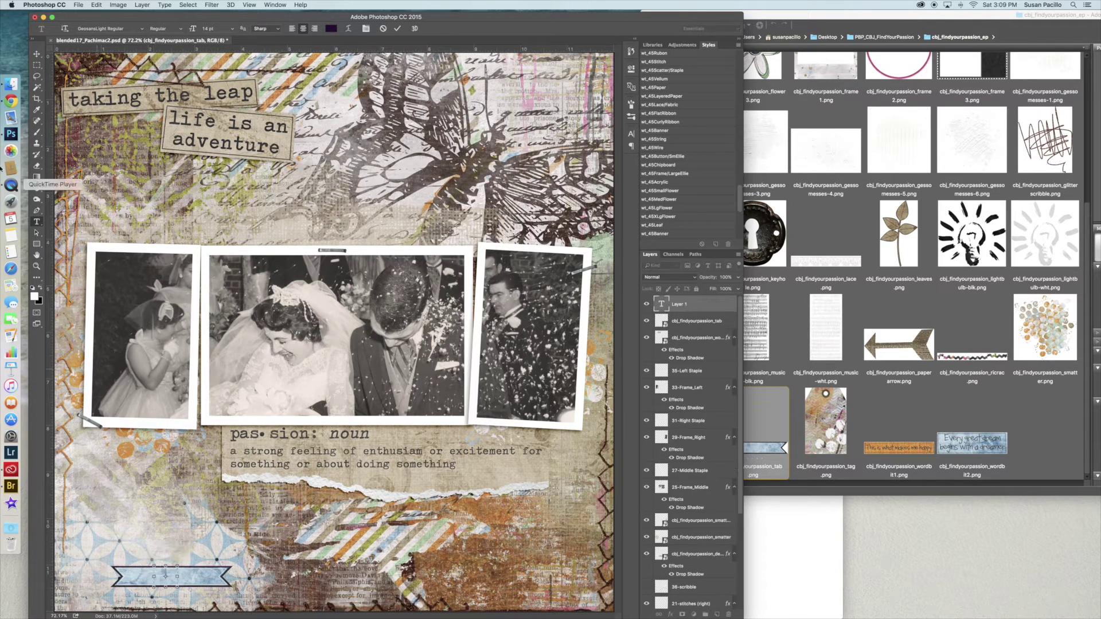
pyautogui.click(37, 55)
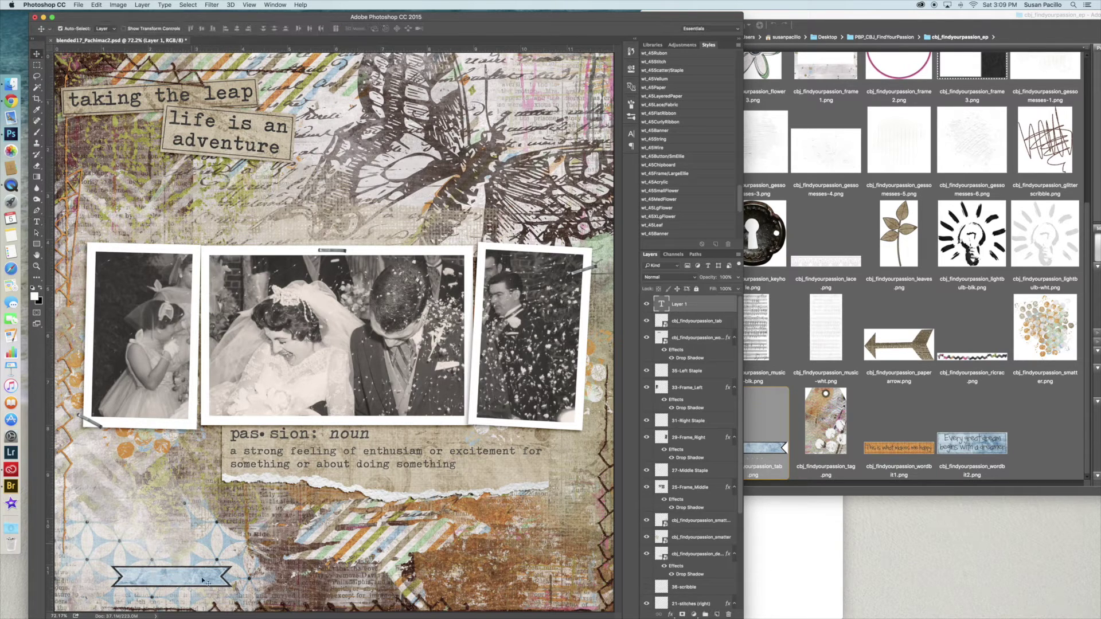
pyautogui.moveTo(207, 589); pyautogui.dragTo(257, 493)
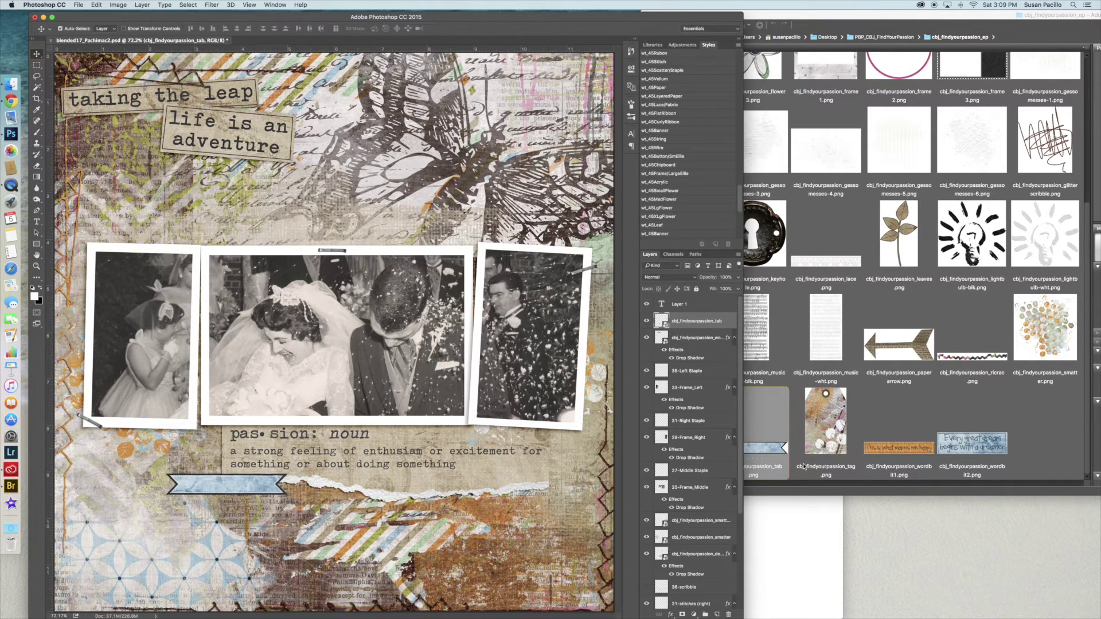
pyautogui.click(656, 88)
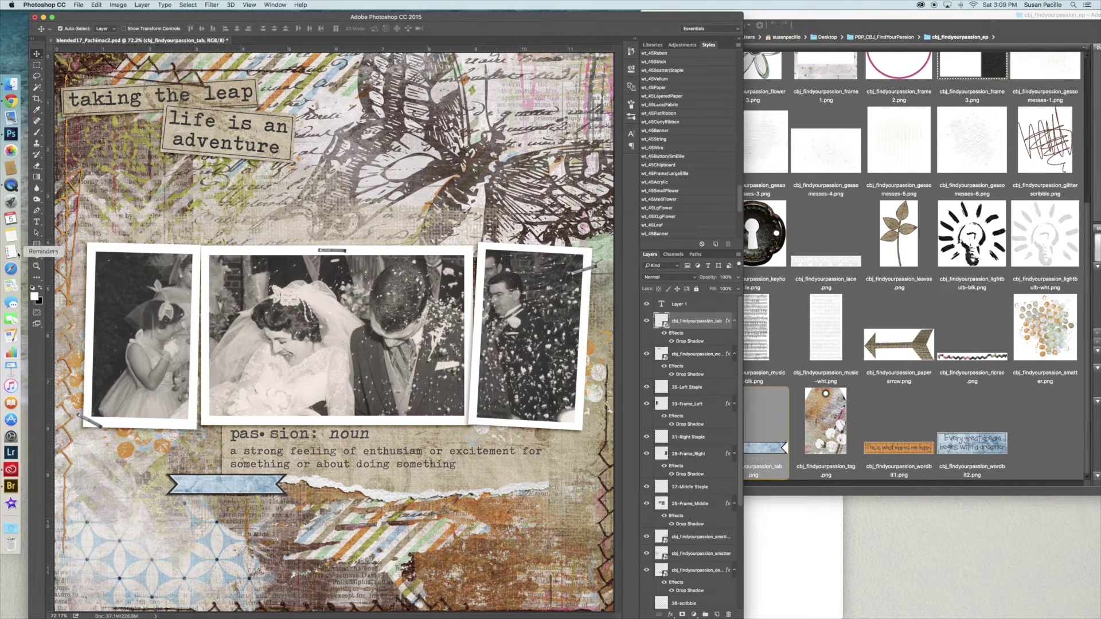
# Add the text "April 1959" on the blue tab and enlarge its font size
pyautogui.click(38, 222)
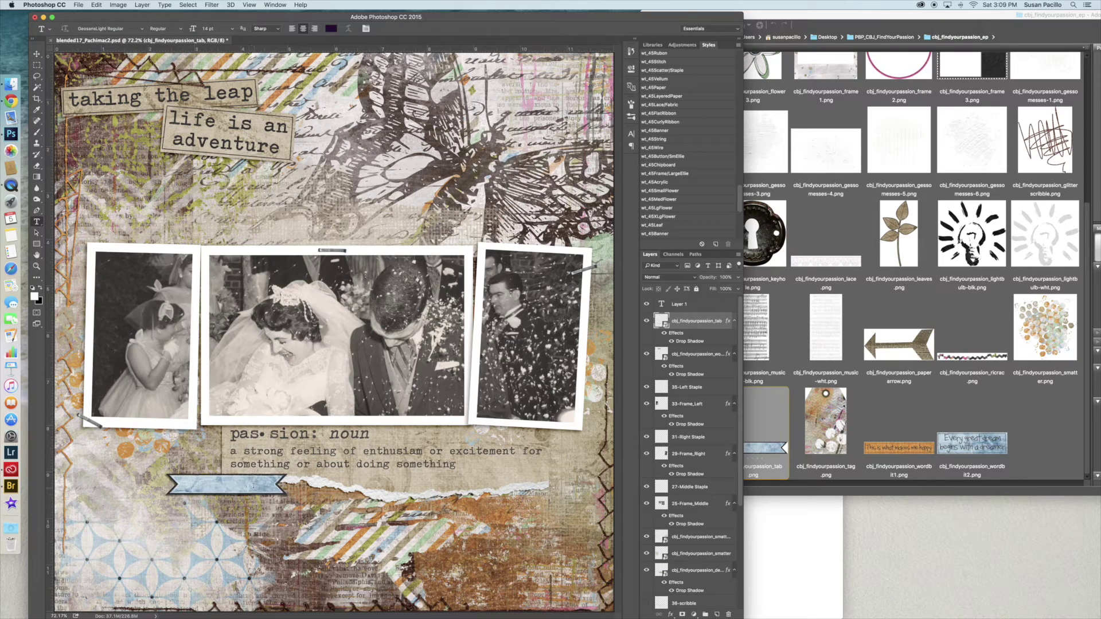
pyautogui.click(183, 485)
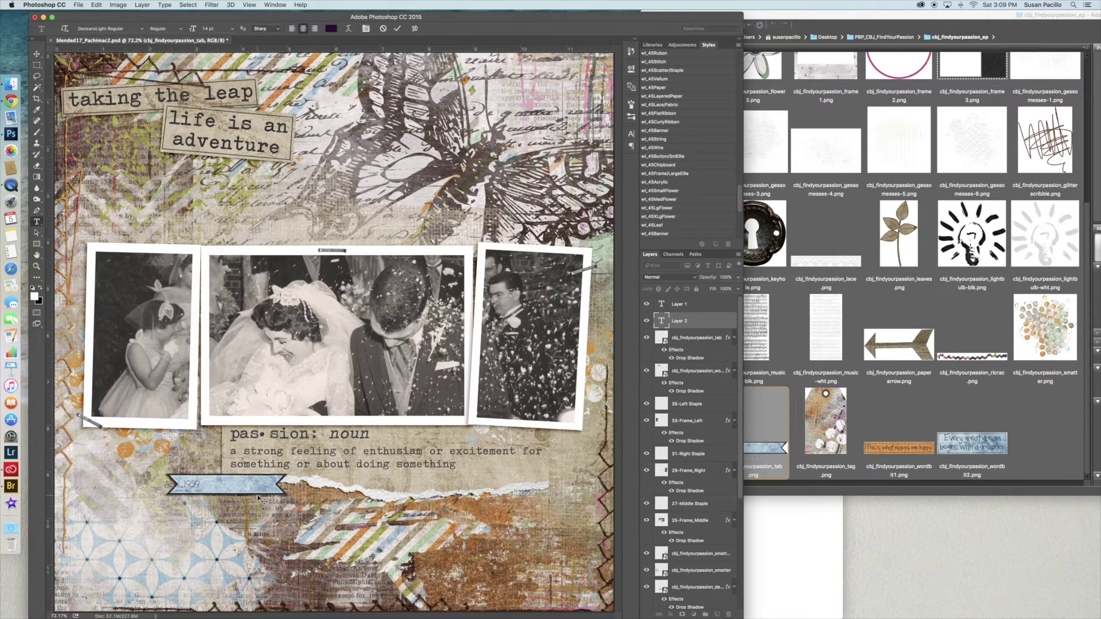
pyautogui.press('super+a')
pyautogui.click(233, 31)
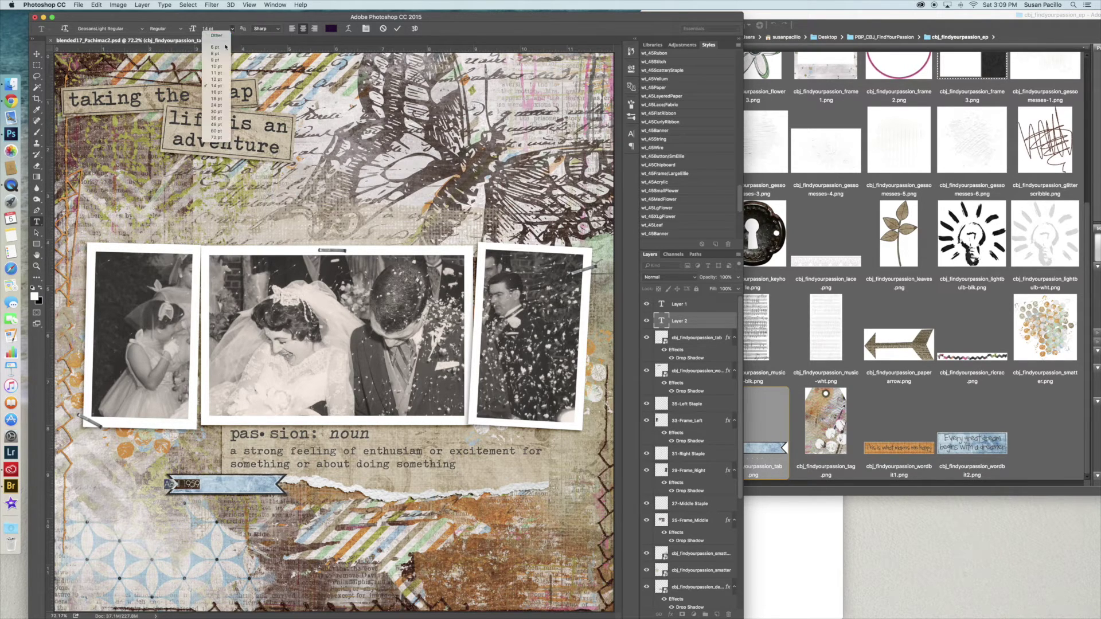
pyautogui.click(223, 96)
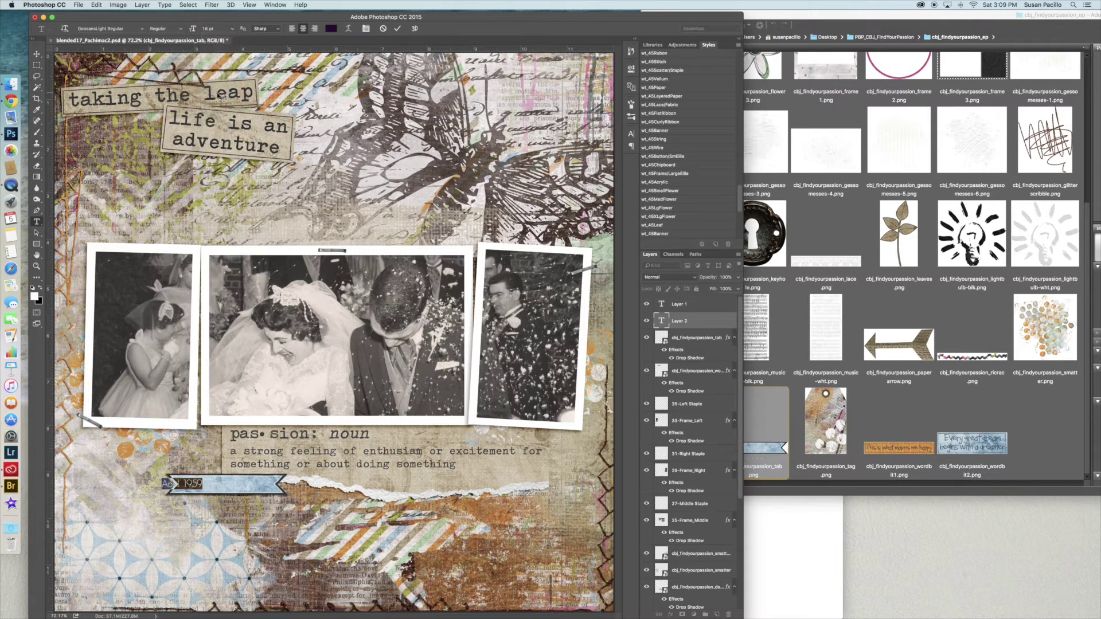
# Set the "April 1959" text in Carpenter ICG Regular at 48 pt and commit it
pyautogui.click(143, 30)
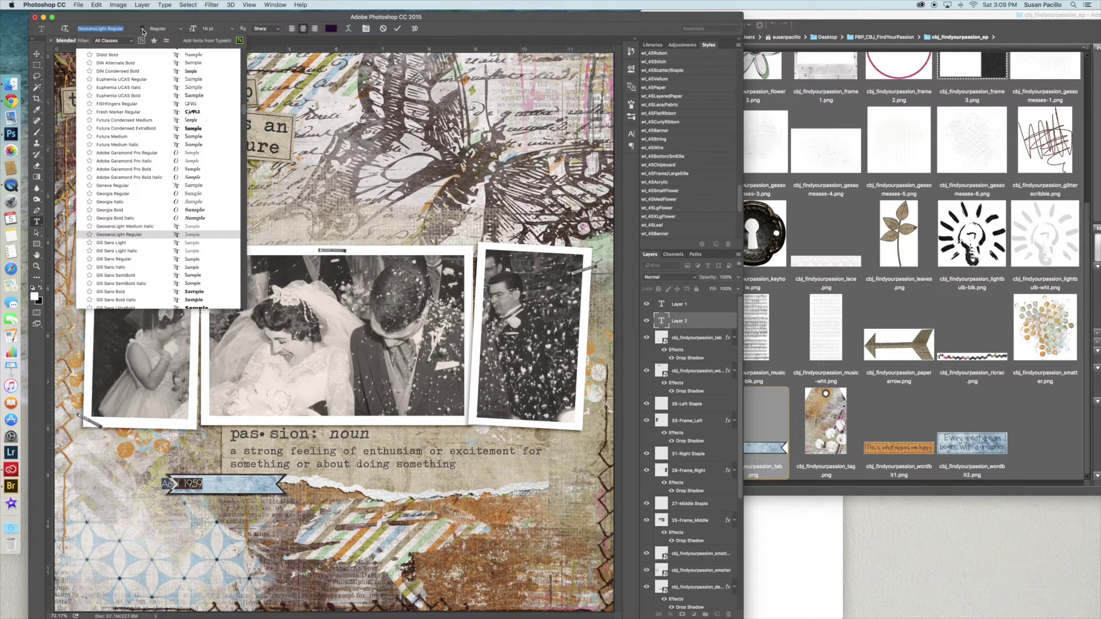
pyautogui.scroll(10, 198, 176)
pyautogui.scroll(10, 197, 172)
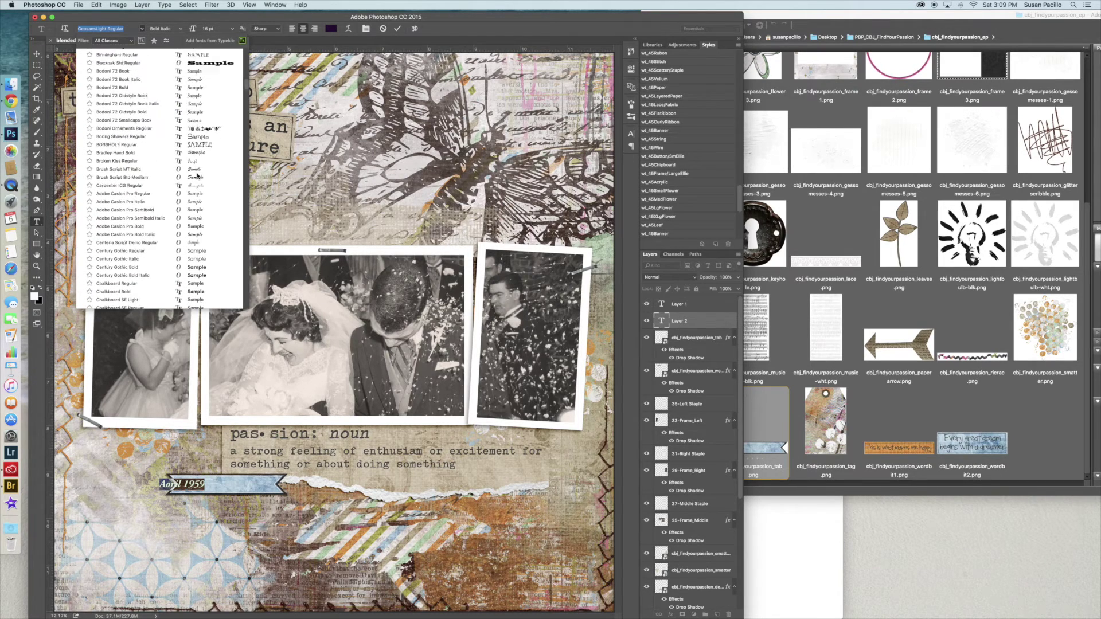
pyautogui.scroll(10, 197, 157)
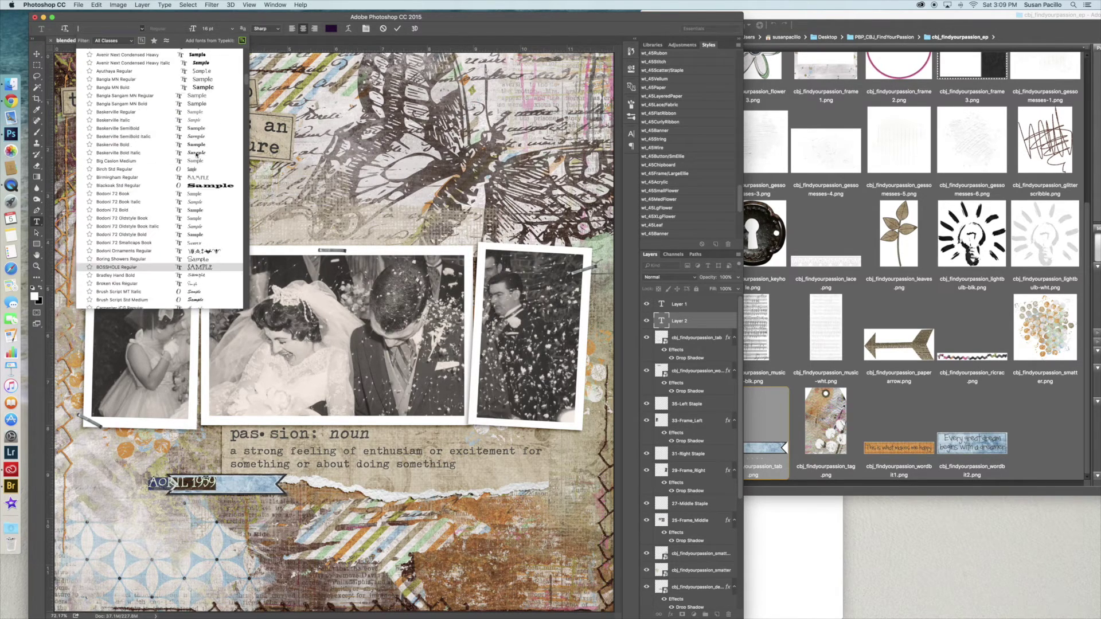
pyautogui.scroll(-10, 196, 153)
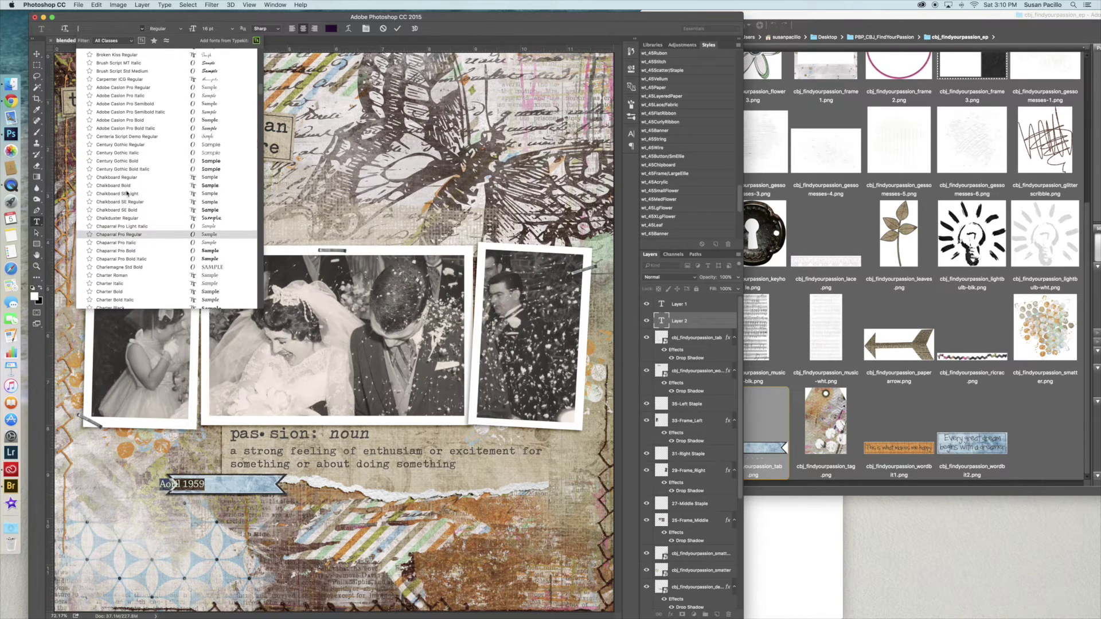
pyautogui.scroll(5, 126, 193)
pyautogui.scroll(3, 127, 194)
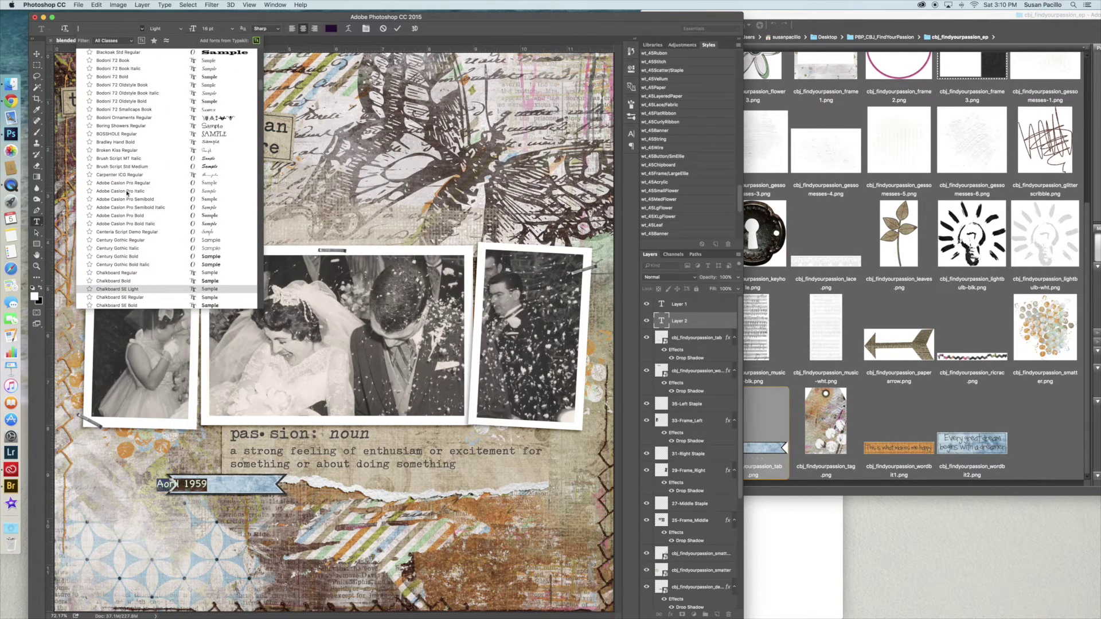
pyautogui.click(121, 175)
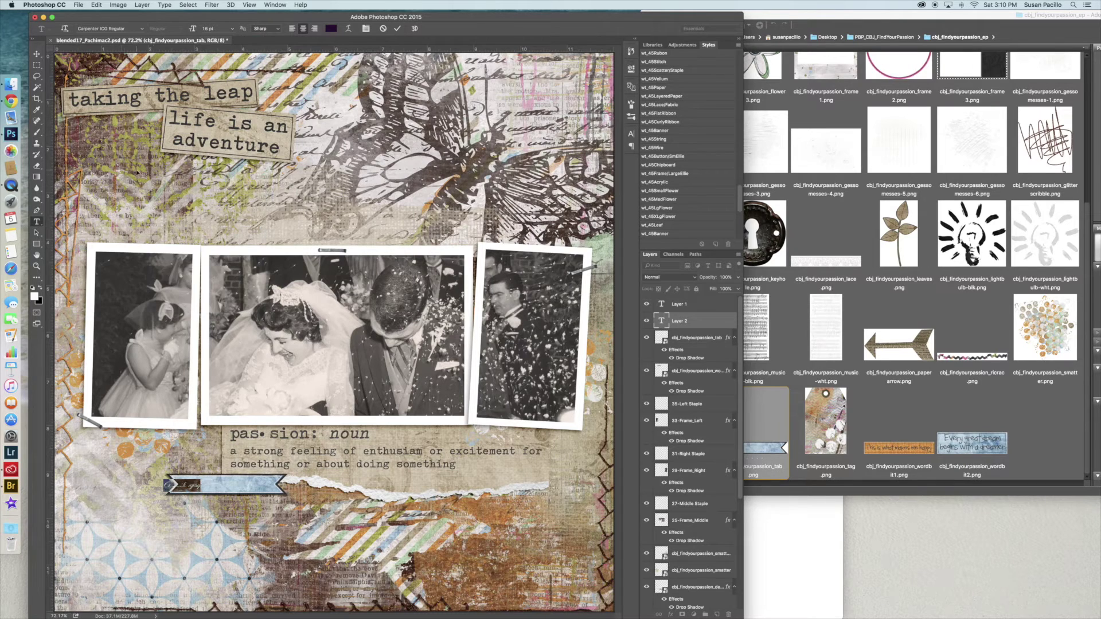
pyautogui.click(232, 28)
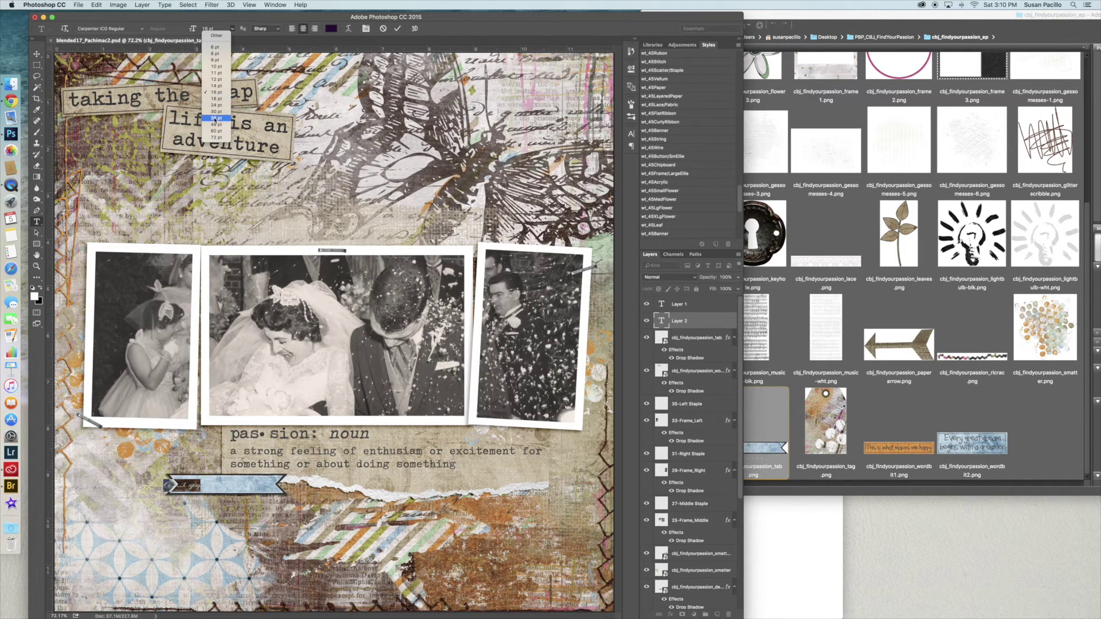
pyautogui.click(217, 126)
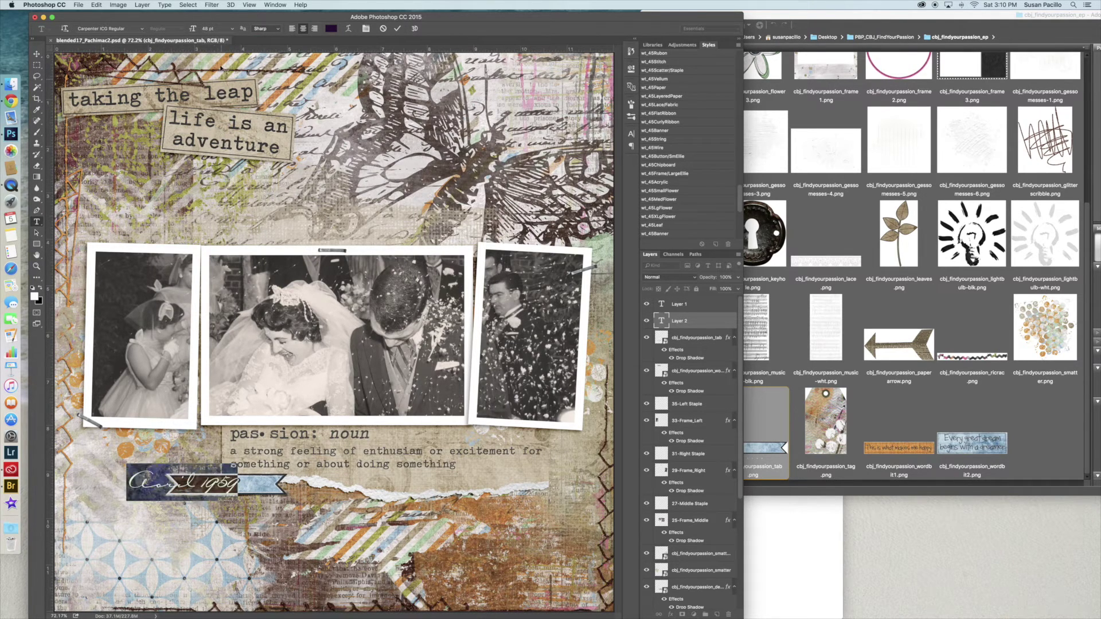
pyautogui.click(36, 54)
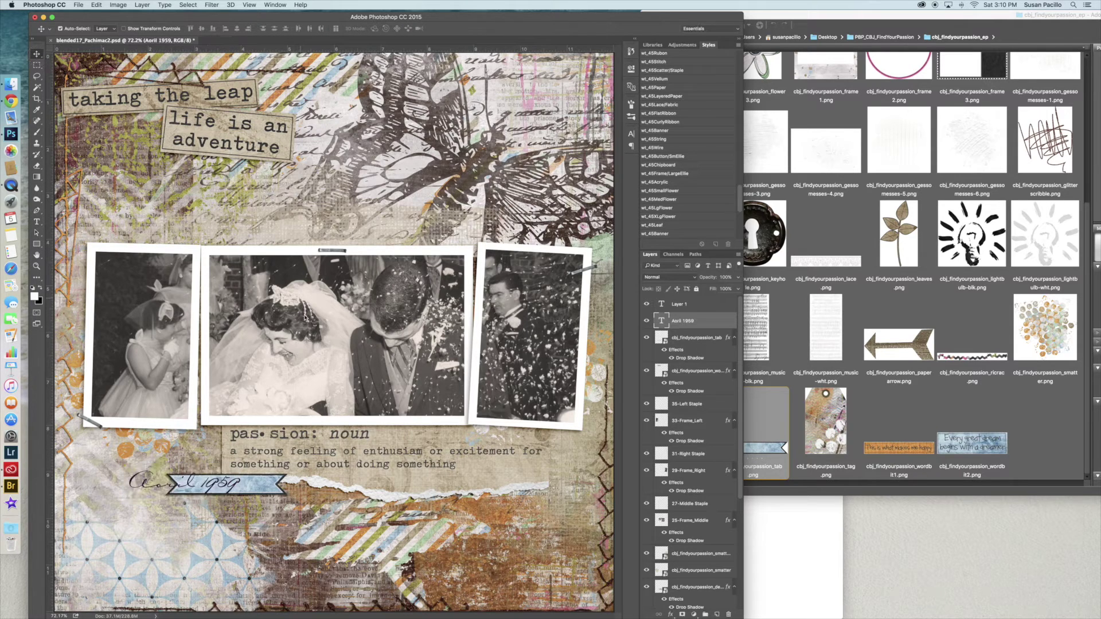
# Move the "April 1959" text over the blue tab and scale it down to about 1.79 in wide
pyautogui.moveTo(212, 489); pyautogui.dragTo(267, 492)
pyautogui.press('super+t')
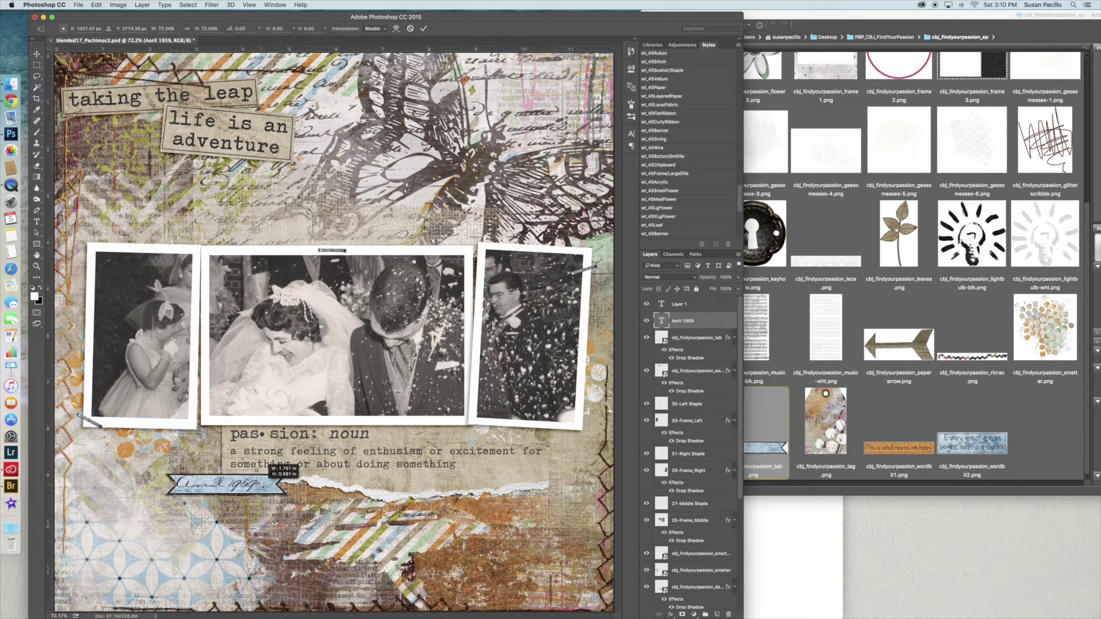
pyautogui.press('Return')
pyautogui.moveTo(260, 488); pyautogui.dragTo(269, 490)
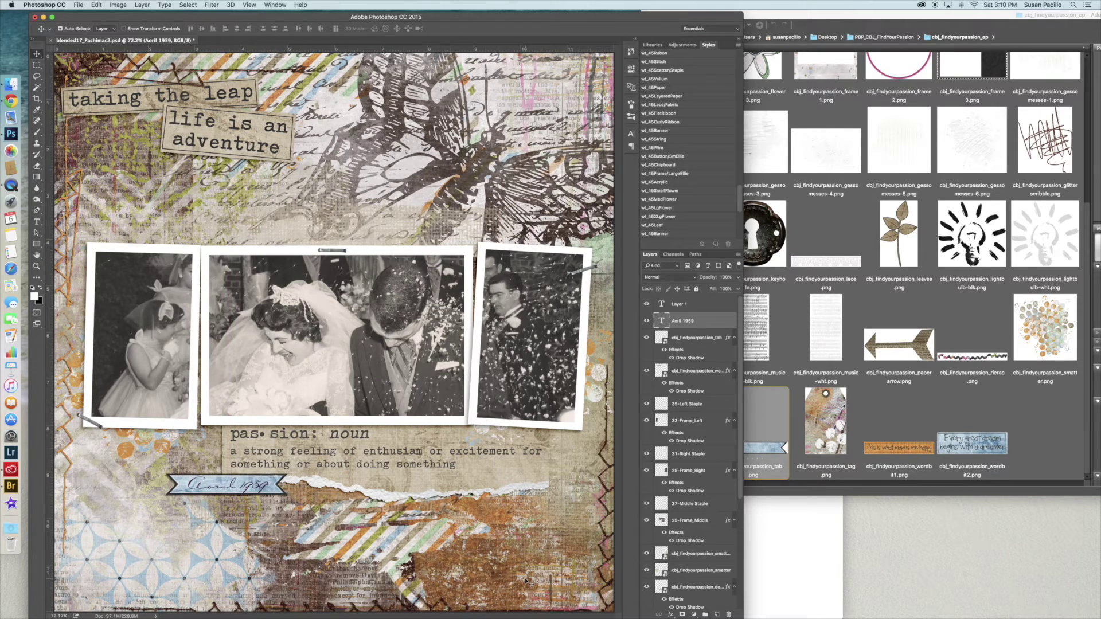
# Delete the "April 1959" text layer from the page
pyautogui.press('Delete')
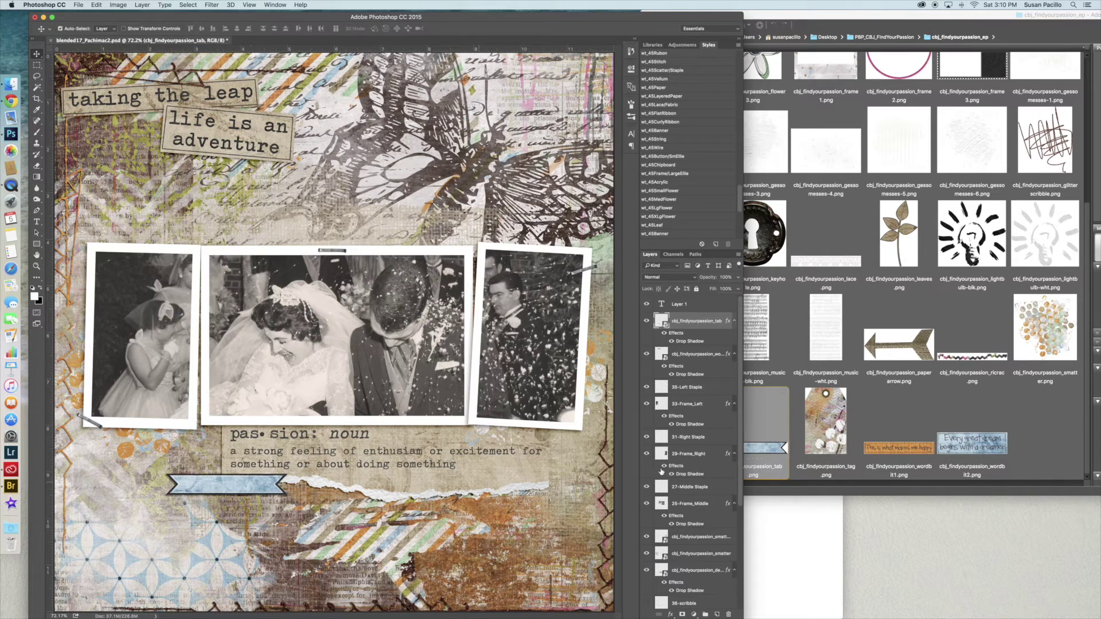
# Place the cbj_findyourpassion_greenery image from Bridge, scaled to about 68% and rotated about -35 degrees
pyautogui.click(957, 406)
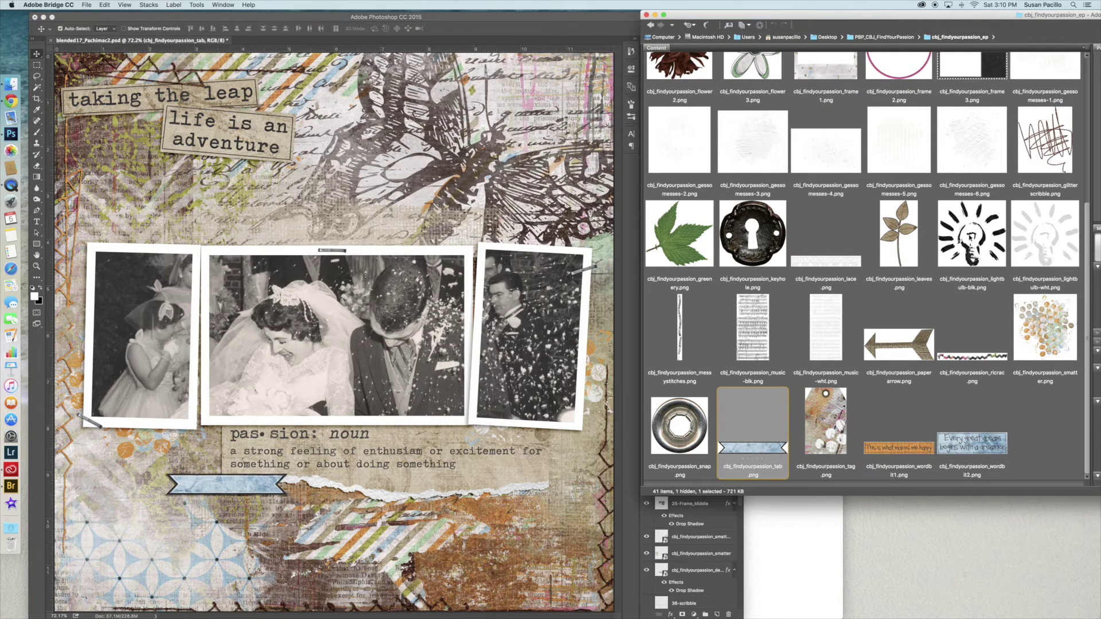
pyautogui.moveTo(691, 248); pyautogui.dragTo(514, 220)
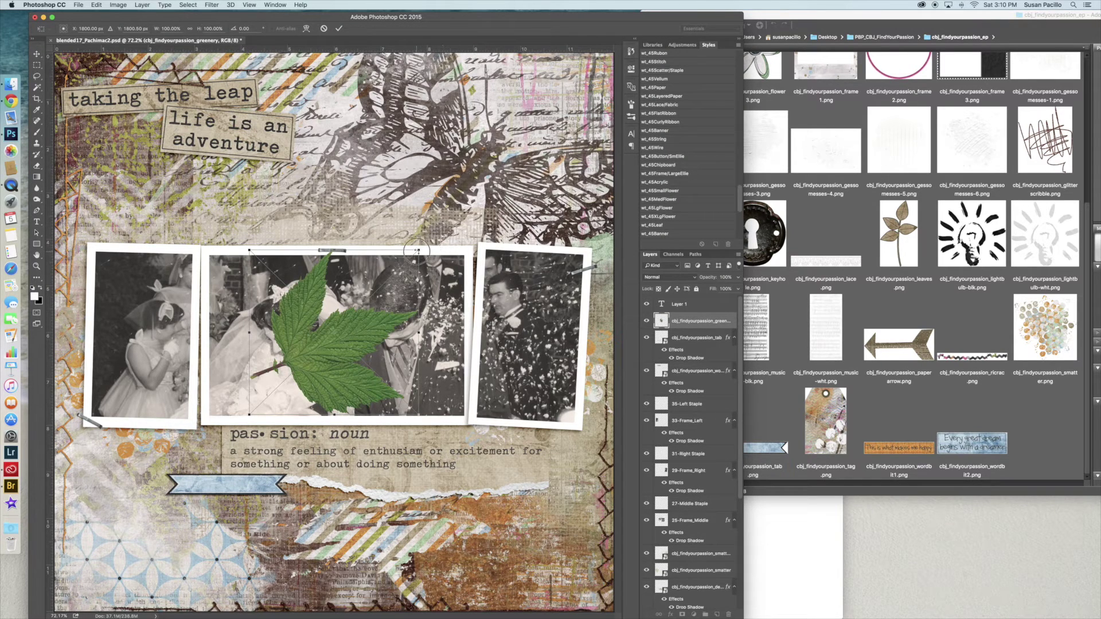
pyautogui.moveTo(417, 251); pyautogui.dragTo(370, 258)
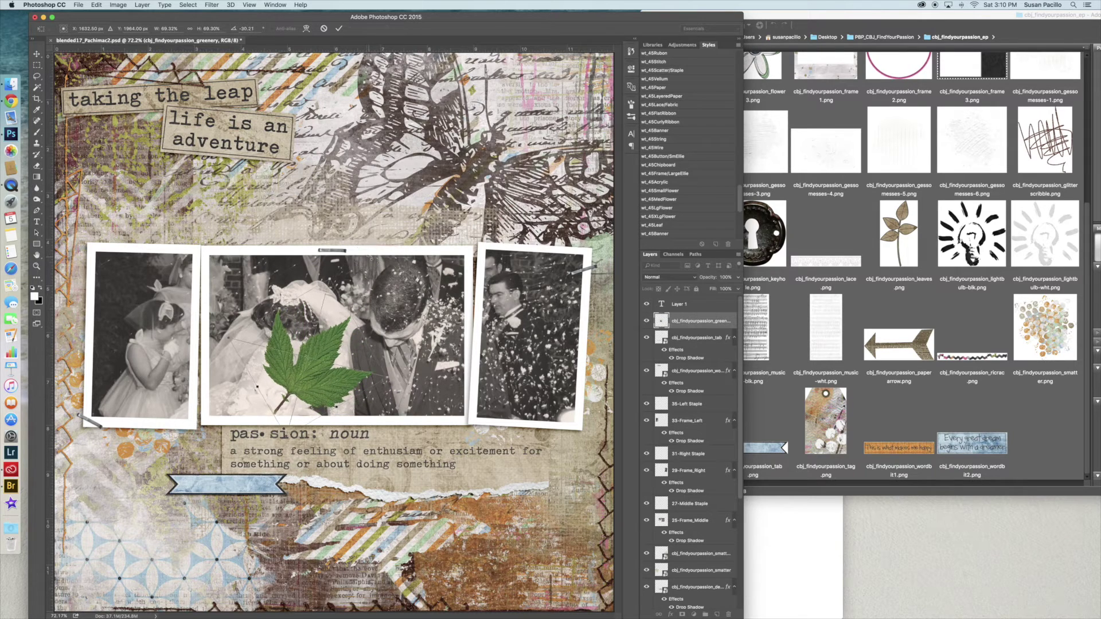
pyautogui.press('Return')
# Move the greenery layer below the photo frame layers and tuck the leaf behind the left photo's upper-left corner
pyautogui.moveTo(678, 317); pyautogui.dragTo(681, 408)
pyautogui.moveTo(307, 366); pyautogui.dragTo(511, 217)
pyautogui.moveTo(702, 404); pyautogui.dragTo(682, 546)
pyautogui.moveTo(538, 221); pyautogui.dragTo(136, 250)
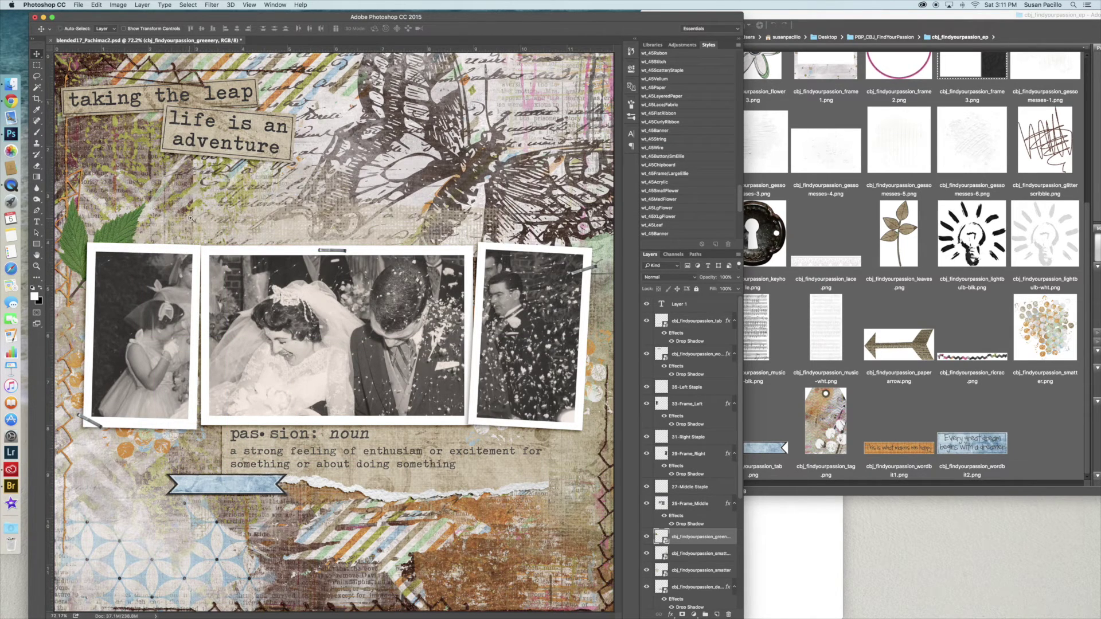
# Rotate the greenery leaf with Free Transform and tuck it further behind the left photo frame
pyautogui.hotkey('ctrl', 't')
pyautogui.moveTo(161, 172); pyautogui.dragTo(120, 141)
pyautogui.press('Return')
pyautogui.moveTo(133, 241); pyautogui.dragTo(127, 252)
# Try placing cbj_findyourpassion_flower2 from Bridge by the left photo, cancel the placement, and delete the greenery leaf
pyautogui.click(919, 195)
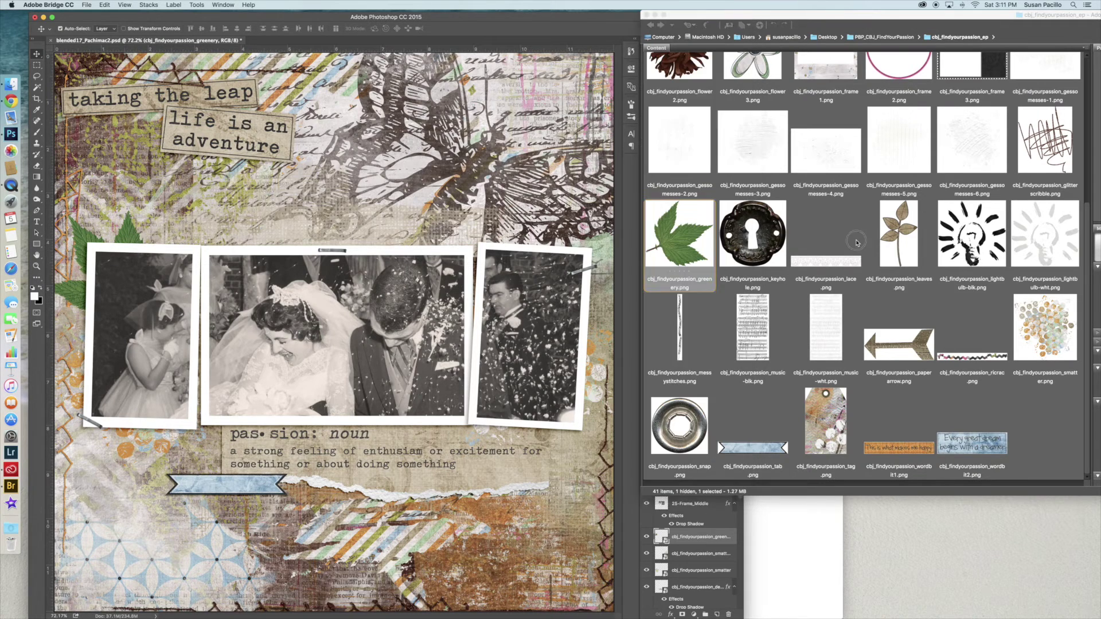
pyautogui.scroll(5, 858, 251)
pyautogui.moveTo(679, 274); pyautogui.dragTo(421, 179)
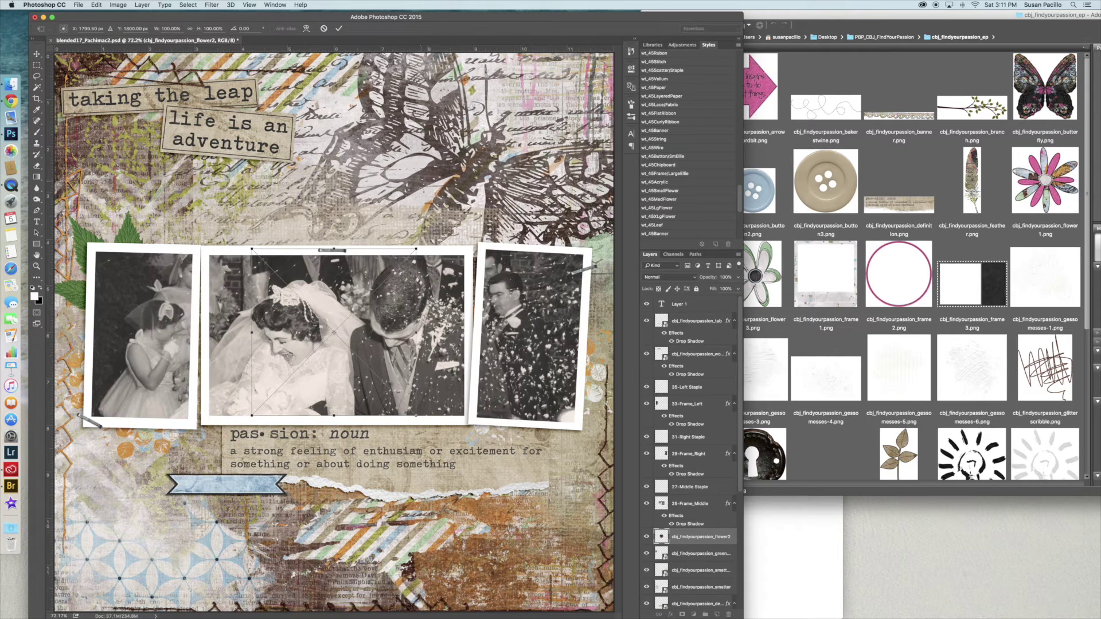
pyautogui.moveTo(325, 364); pyautogui.dragTo(156, 302)
pyautogui.press('Escape')
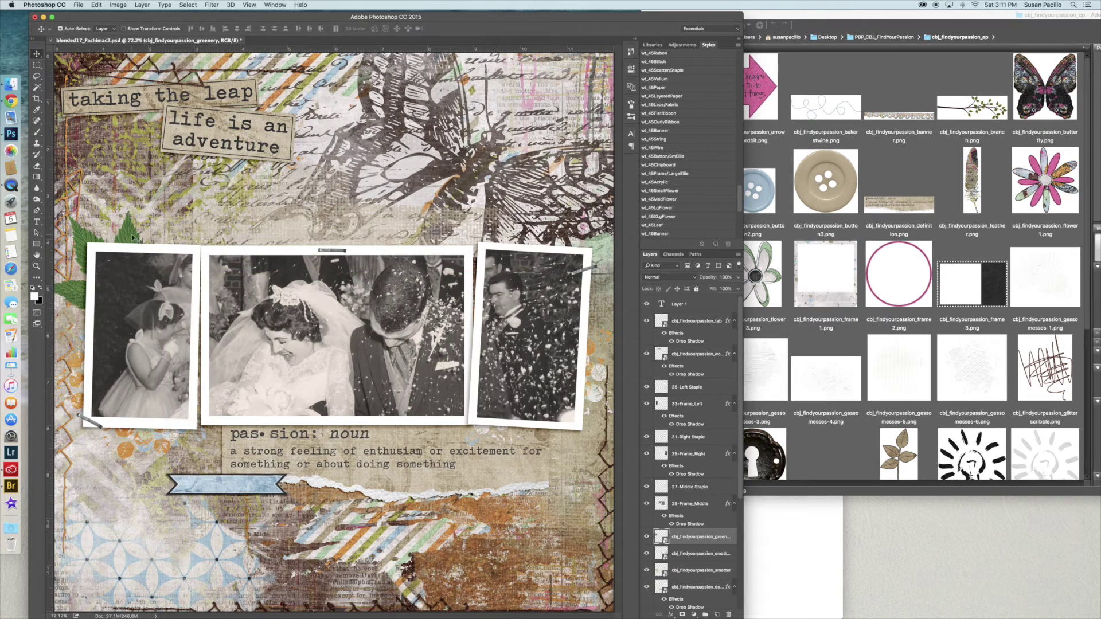
pyautogui.press('Delete')
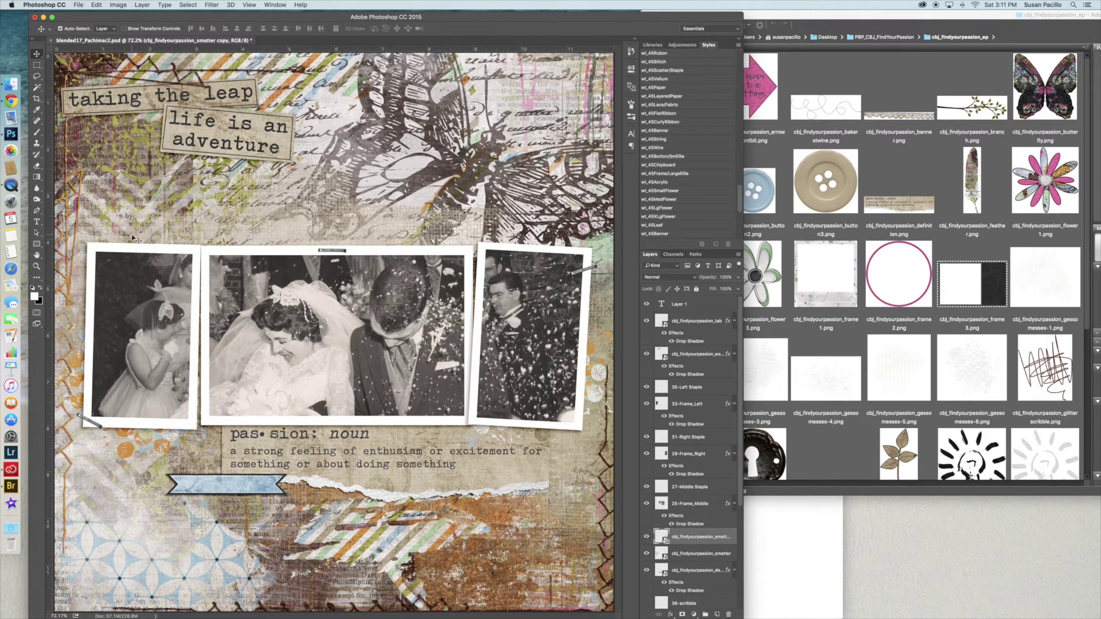
# Place cbj_findyourpassion_branch from Bridge, turned upright in the page's lower-right corner, and apply the wt_45Rubon style
pyautogui.moveTo(329, 18); pyautogui.dragTo(333, 17)
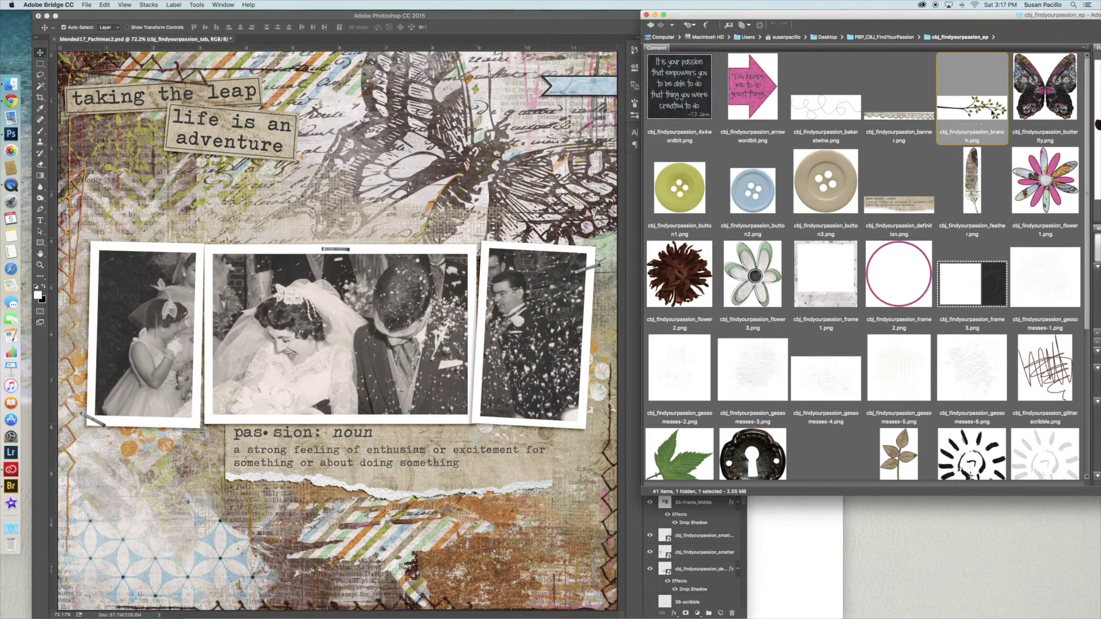
pyautogui.moveTo(992, 113); pyautogui.dragTo(471, 237)
pyautogui.moveTo(153, 491); pyautogui.dragTo(449, 532)
pyautogui.press('Return')
pyautogui.moveTo(367, 99); pyautogui.dragTo(558, 461)
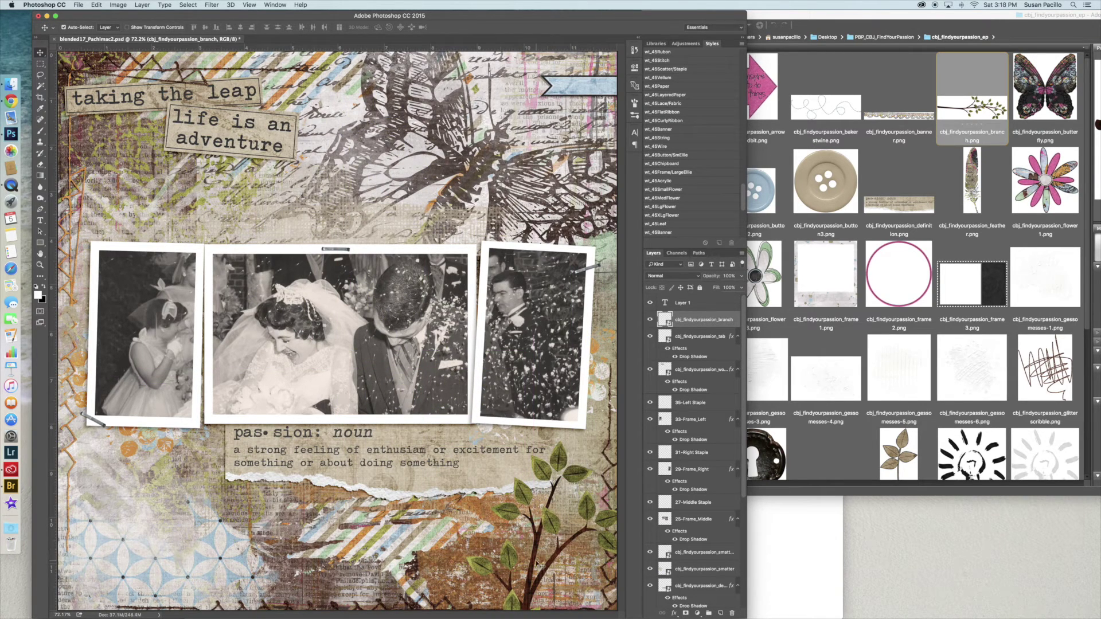
pyautogui.moveTo(534, 564); pyautogui.dragTo(528, 564)
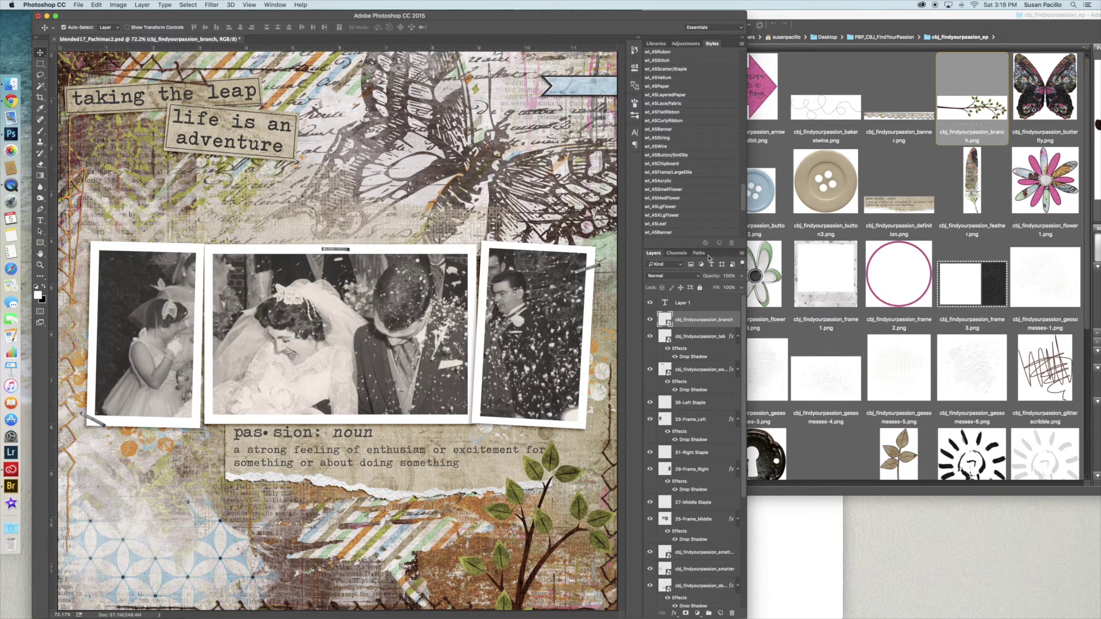
pyautogui.click(669, 52)
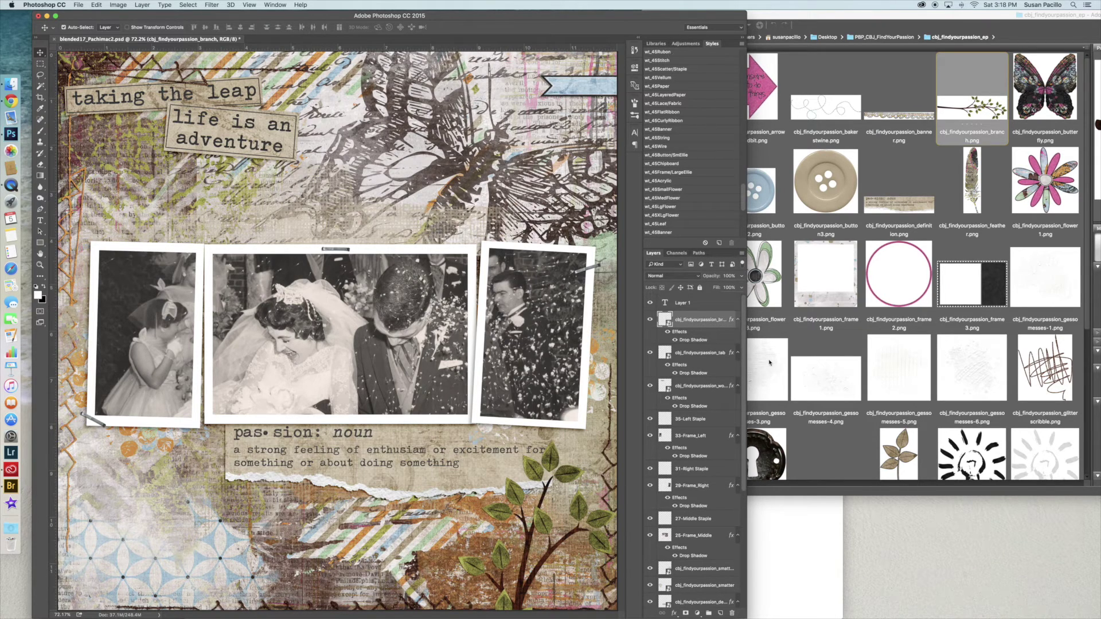
# Shift the definition strip slightly left and move the branch slightly lower in the page's corner
pyautogui.moveTo(477, 457); pyautogui.dragTo(456, 452)
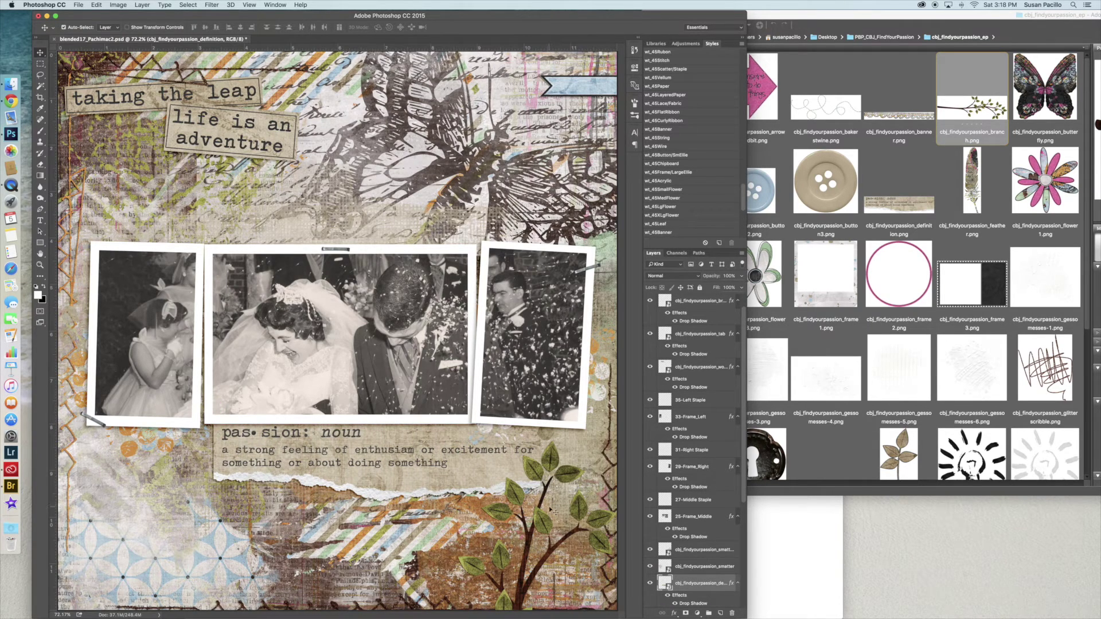
pyautogui.moveTo(550, 469); pyautogui.dragTo(527, 558)
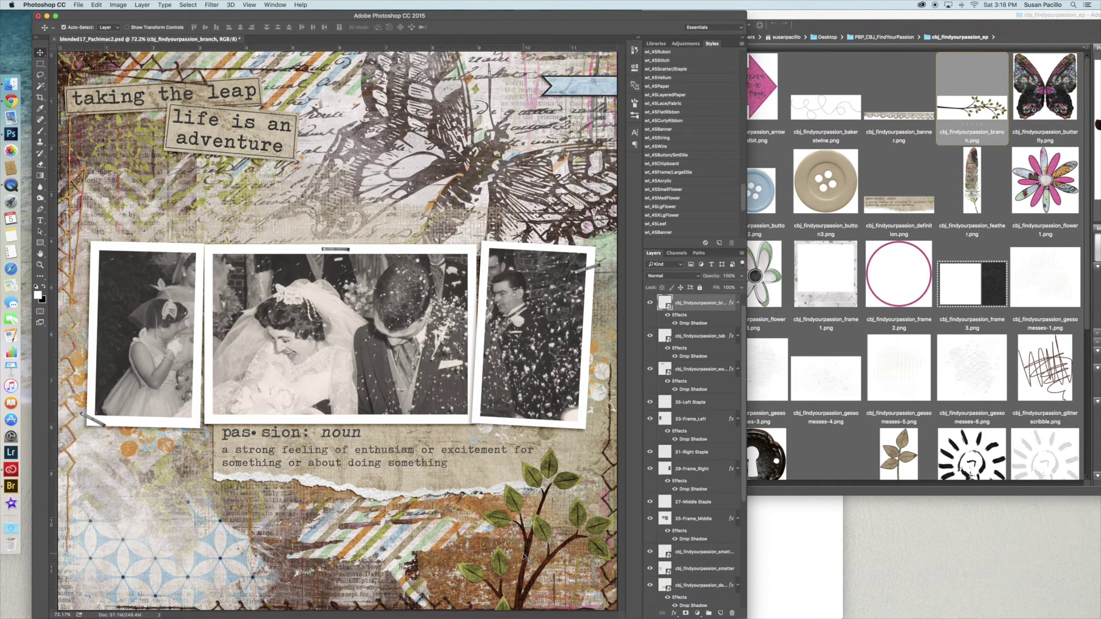
# Place the blue cbj_findyourpassion_button2 from Bridge and scale it down to about 0.22 in wide
pyautogui.click(845, 211)
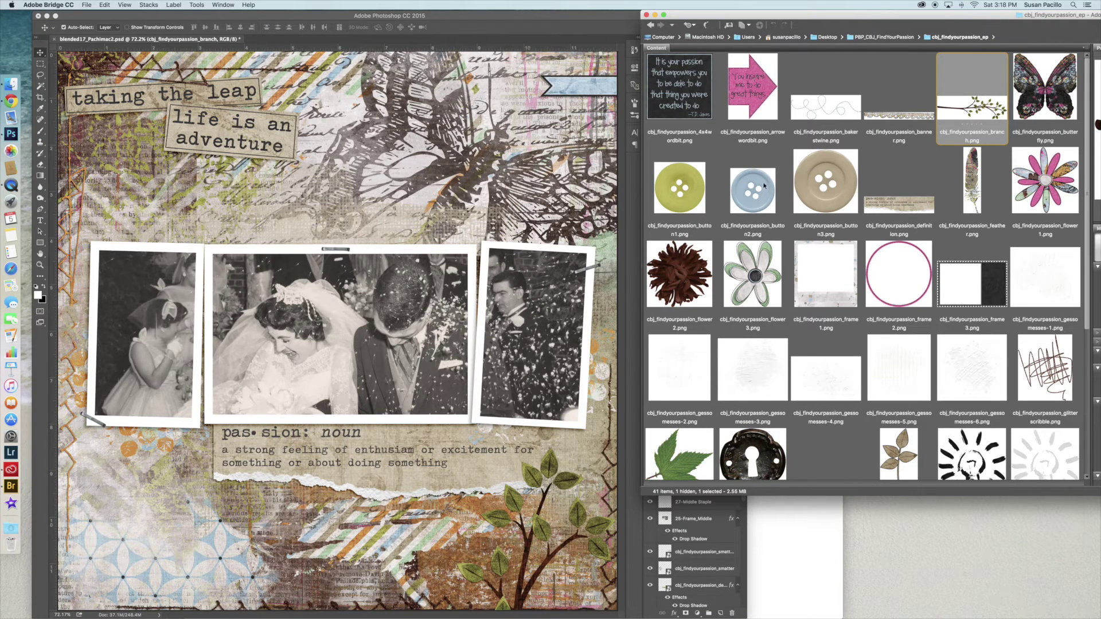
pyautogui.moveTo(760, 186); pyautogui.dragTo(556, 178)
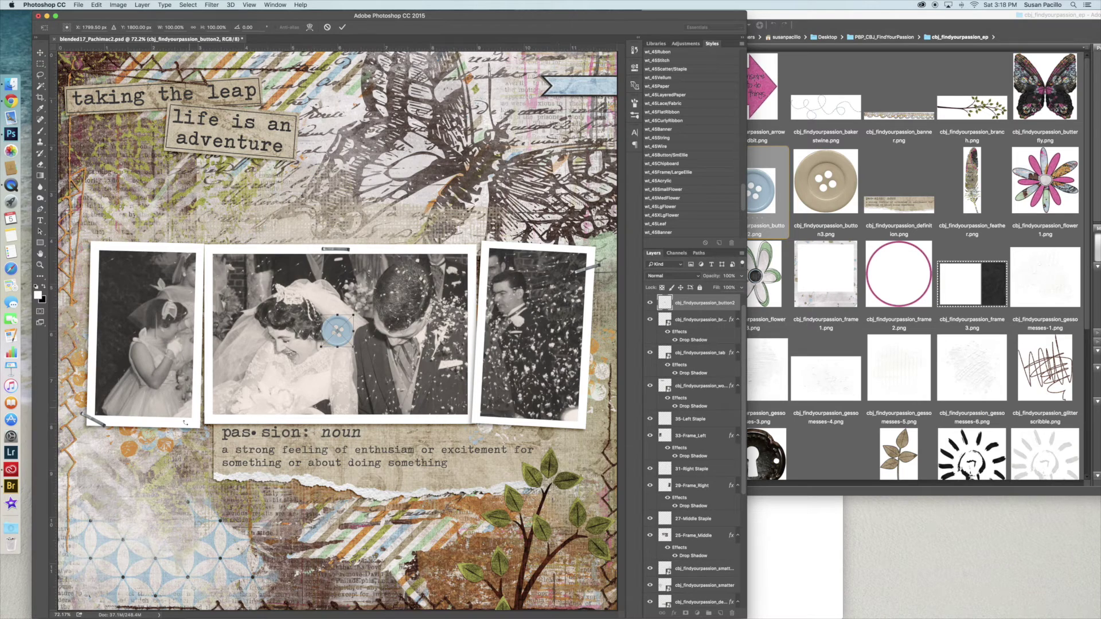
pyautogui.moveTo(320, 346); pyautogui.dragTo(345, 321)
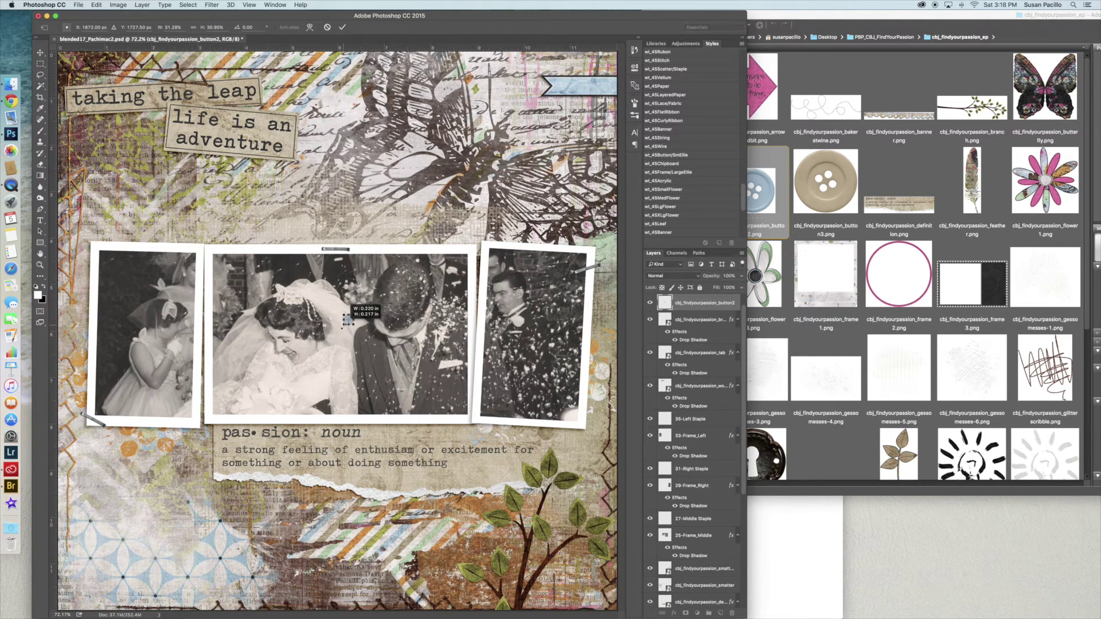
pyautogui.press('Return')
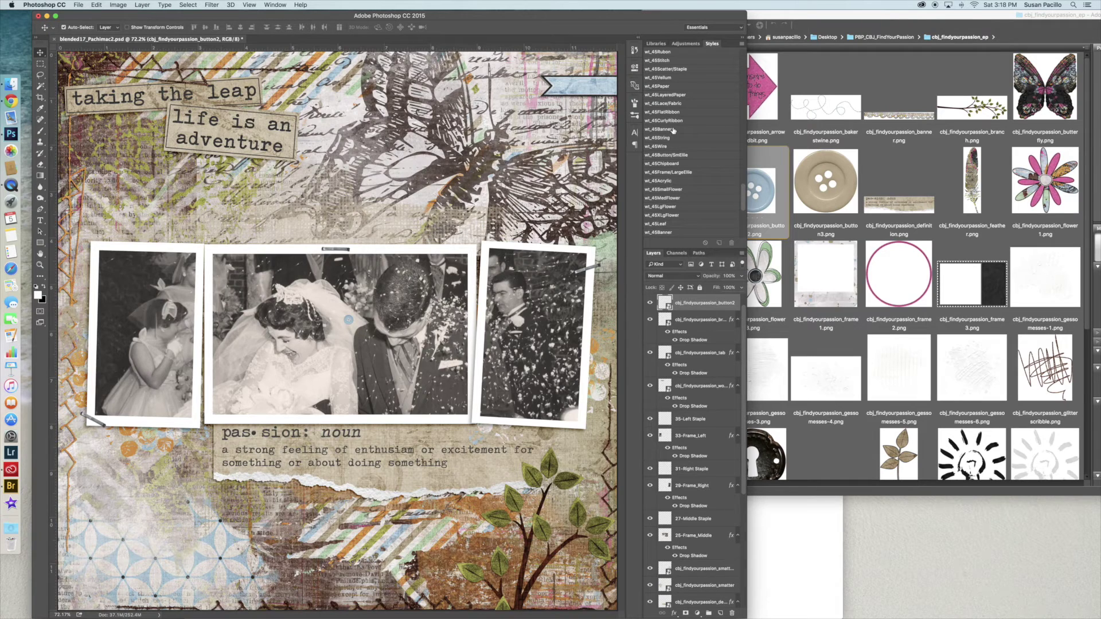
# Apply the wt_45Button/SmEllie style to the blue button and set it and its copies along the page edges
pyautogui.click(672, 157)
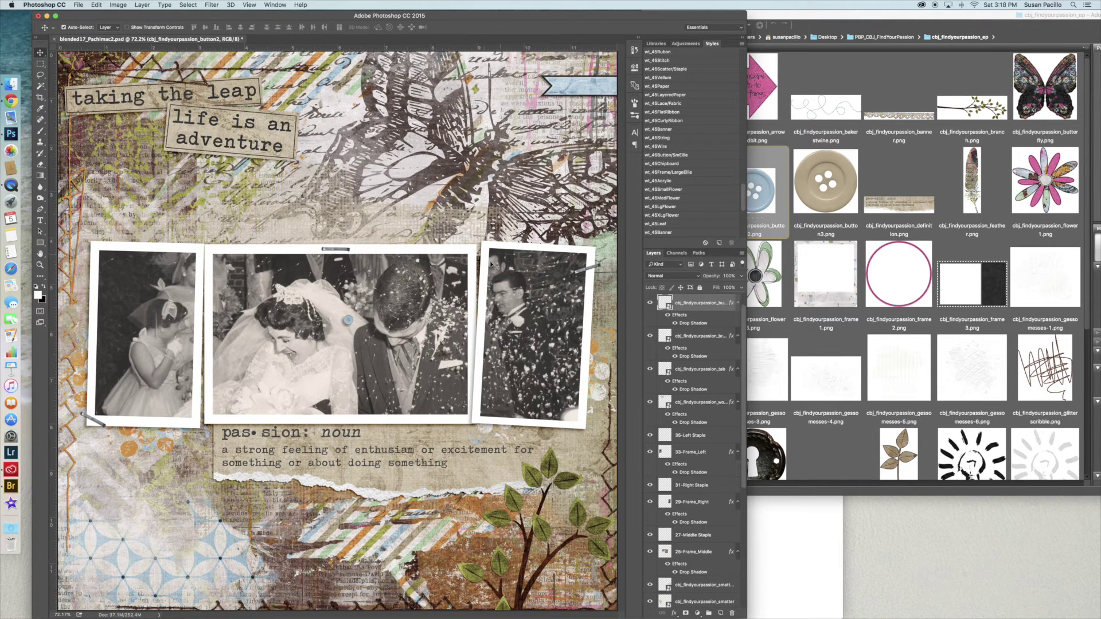
pyautogui.moveTo(352, 324); pyautogui.dragTo(610, 450)
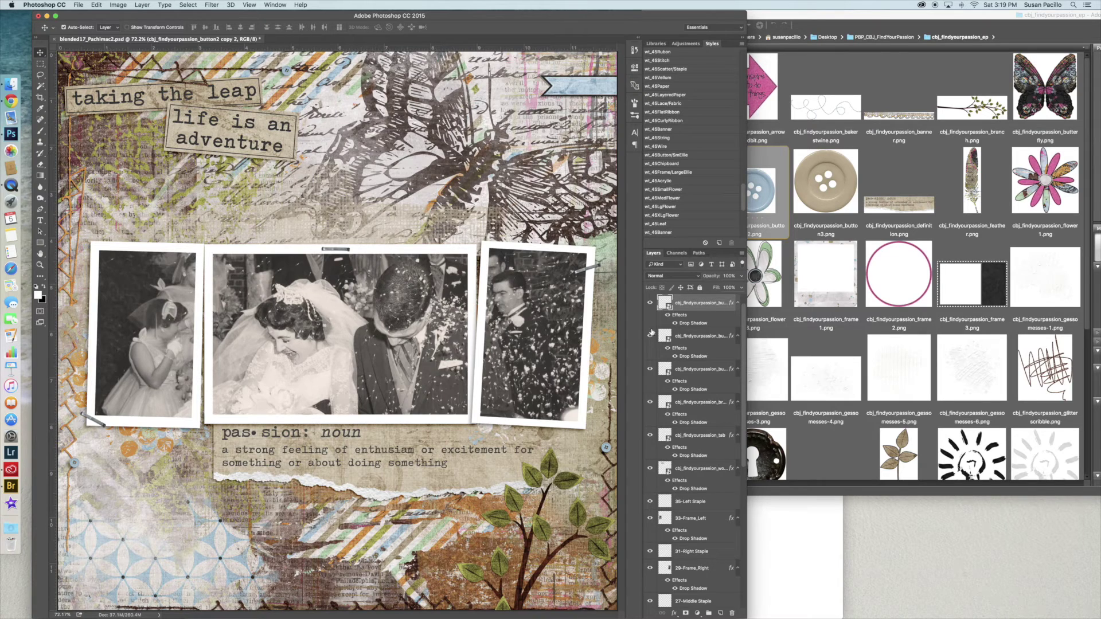
# Place the green cbj_findyourpassion_button1, shrink it onto the blue tab's left end, and apply the wt_45Button/SmEllie style
pyautogui.moveTo(812, 187); pyautogui.dragTo(406, 175)
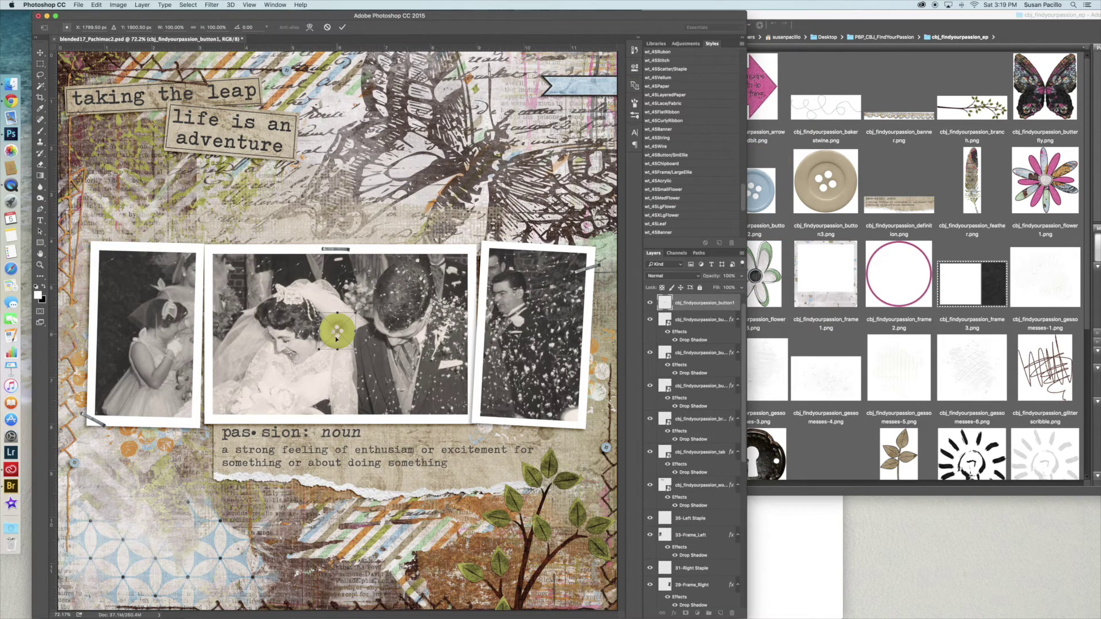
pyautogui.moveTo(318, 348); pyautogui.dragTo(342, 325)
pyautogui.press('Return')
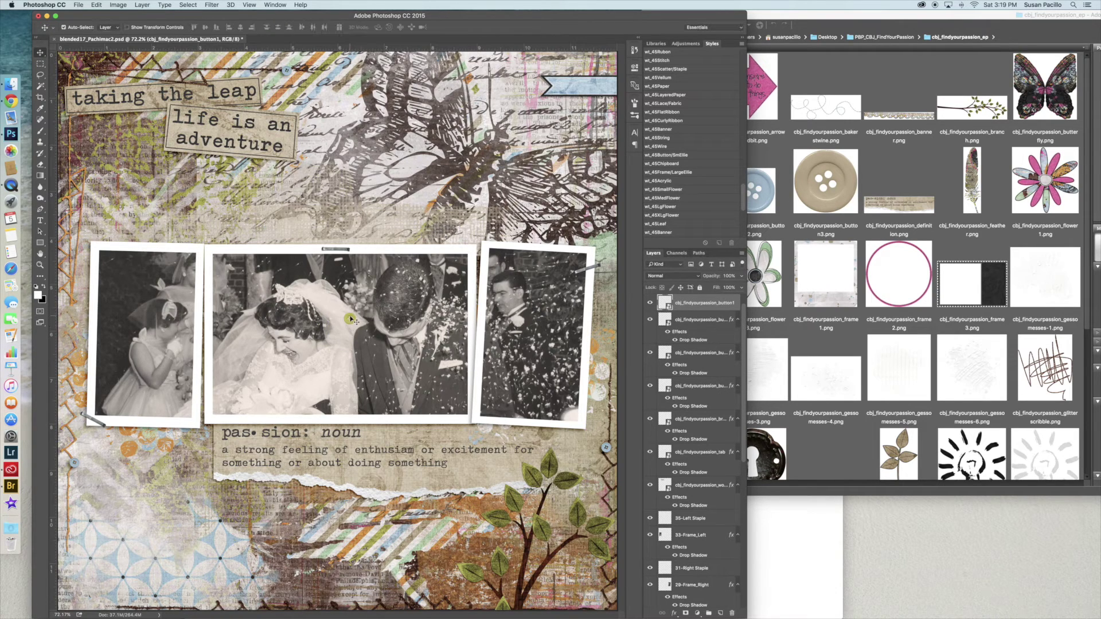
pyautogui.moveTo(349, 318); pyautogui.dragTo(550, 85)
pyautogui.click(665, 156)
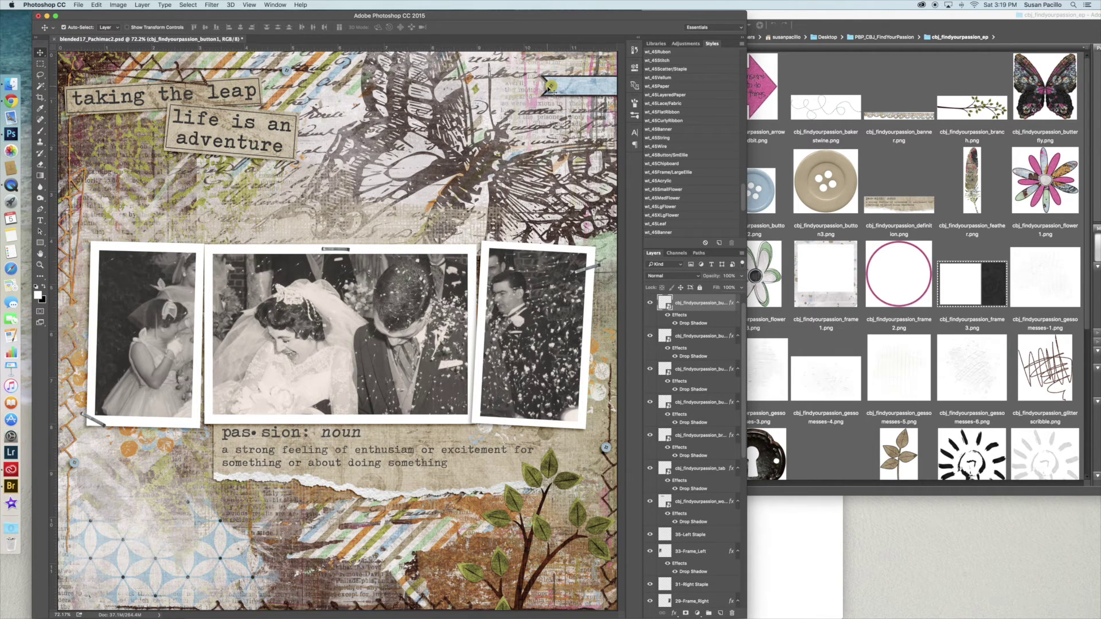
# Add copies of the green button at the page's upper-left corner, lower-right corner and left edge
pyautogui.moveTo(551, 86); pyautogui.dragTo(89, 68)
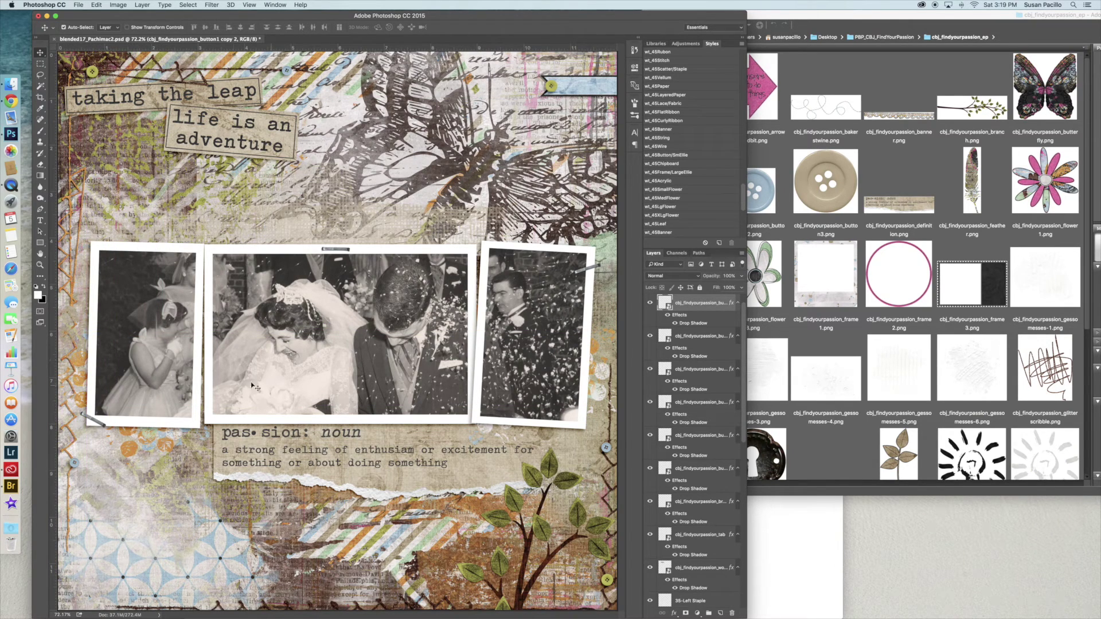
pyautogui.moveTo(93, 71); pyautogui.dragTo(69, 328)
# Place cbj_findyourpassion_banner from Bridge directly above the tab layer and scale it down just below the blue tab
pyautogui.click(594, 90)
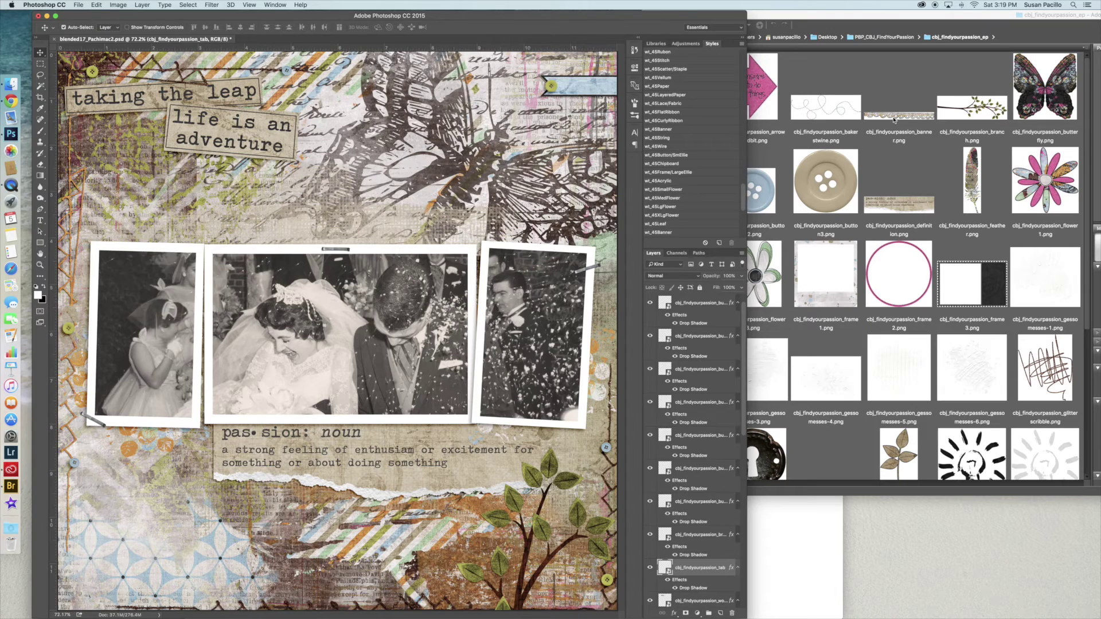
pyautogui.click(893, 120)
pyautogui.moveTo(894, 118); pyautogui.dragTo(531, 136)
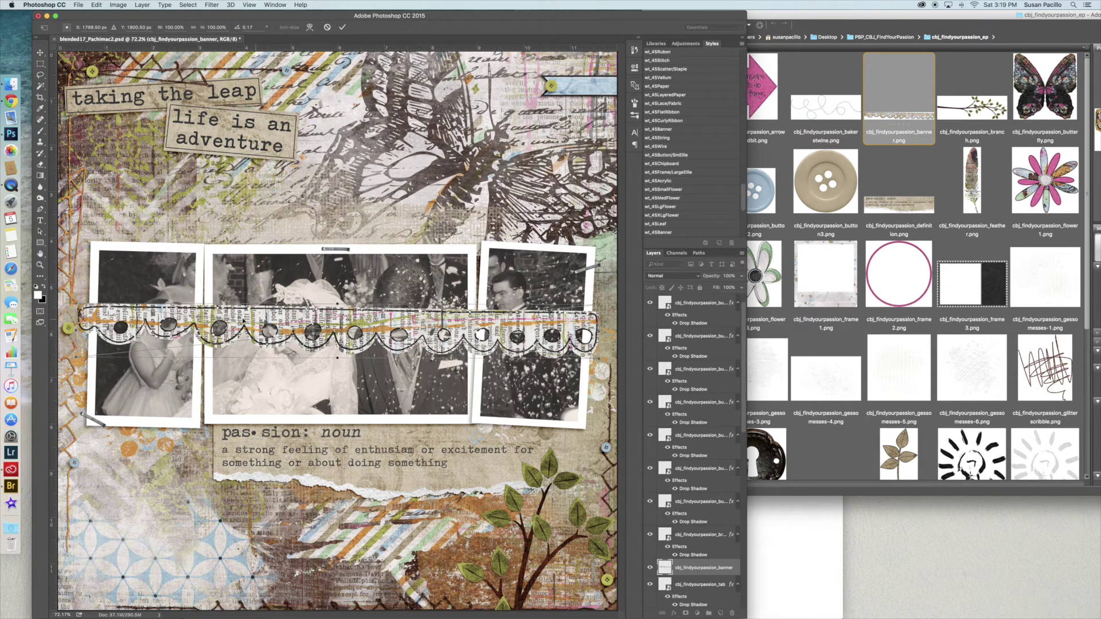
pyautogui.moveTo(113, 309); pyautogui.dragTo(490, 97)
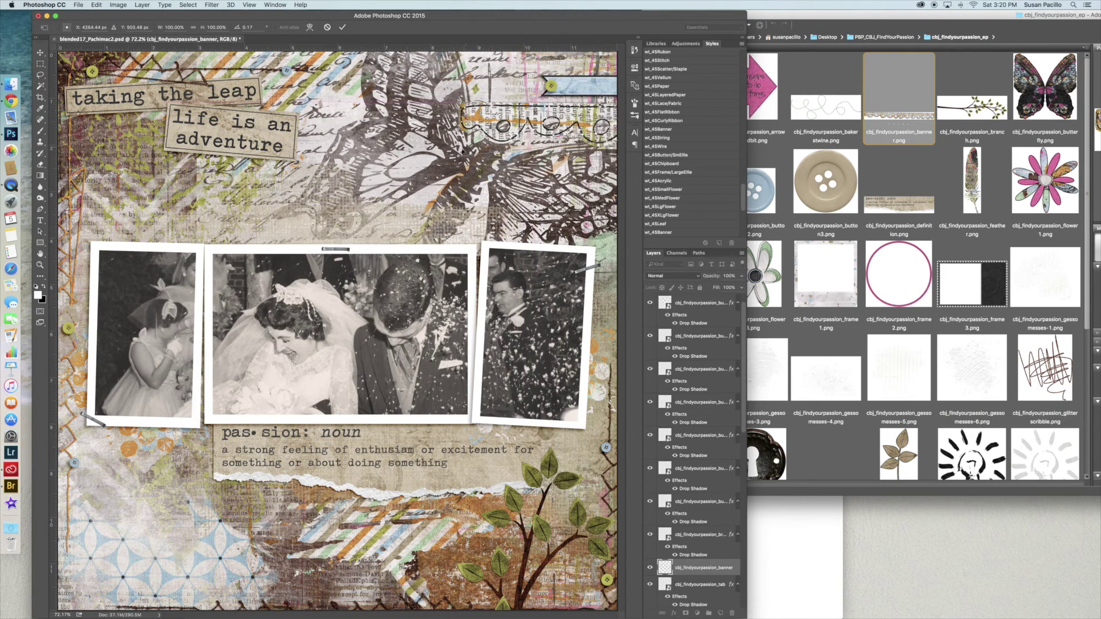
pyautogui.moveTo(459, 157); pyautogui.dragTo(533, 121)
pyautogui.press('Return')
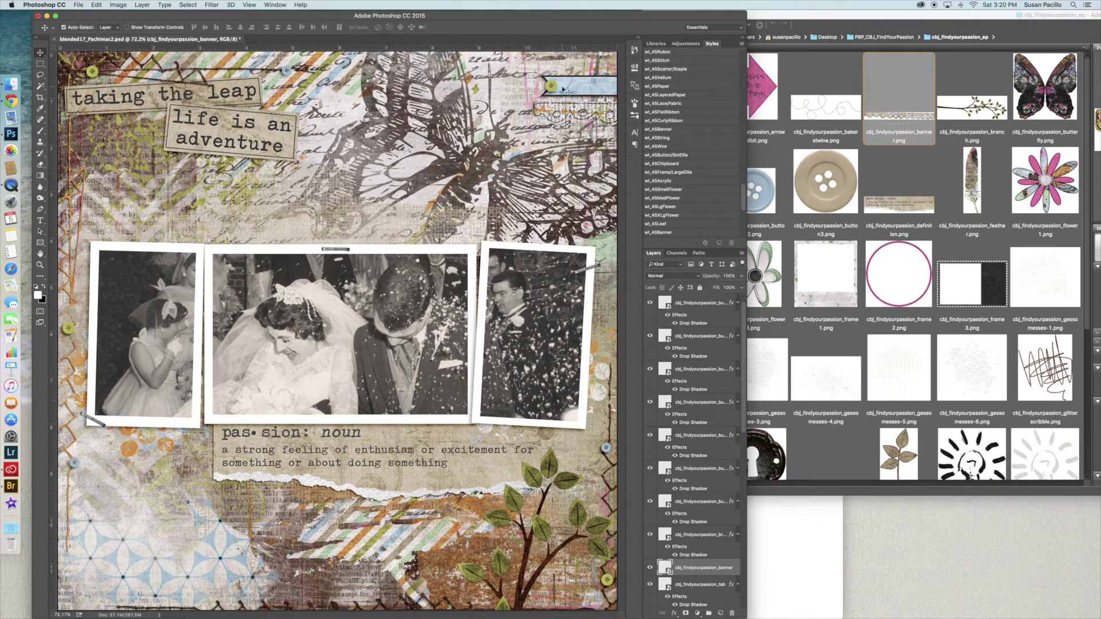
# Move the banner partly off the page's right edge beneath the blue tab and apply the wt_45LayeredPaper style
pyautogui.moveTo(593, 98); pyautogui.dragTo(616, 97)
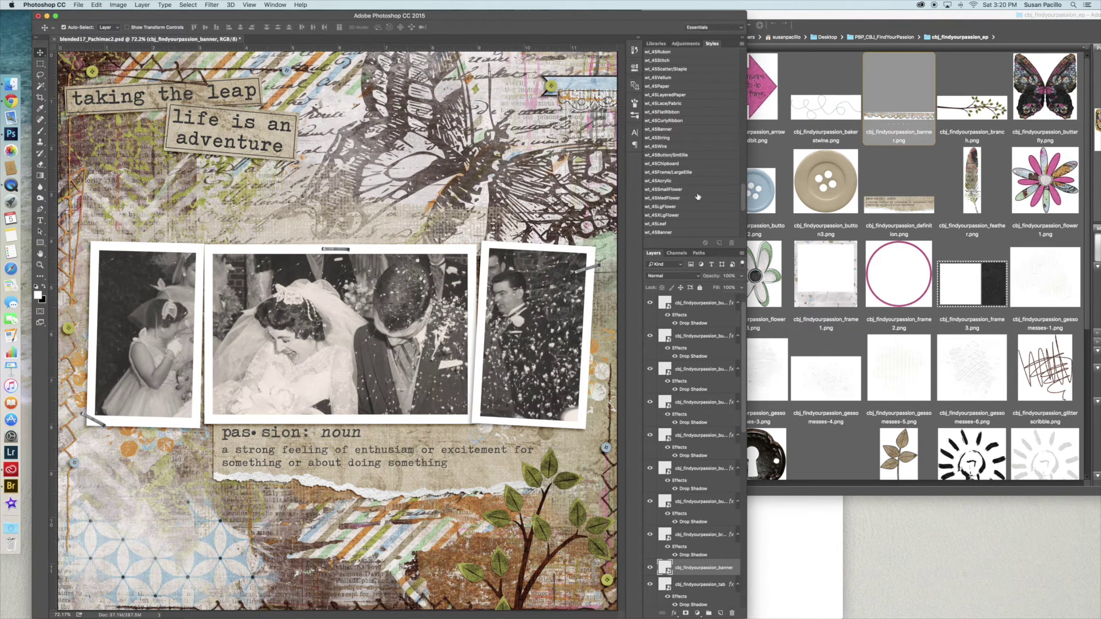
pyautogui.click(671, 95)
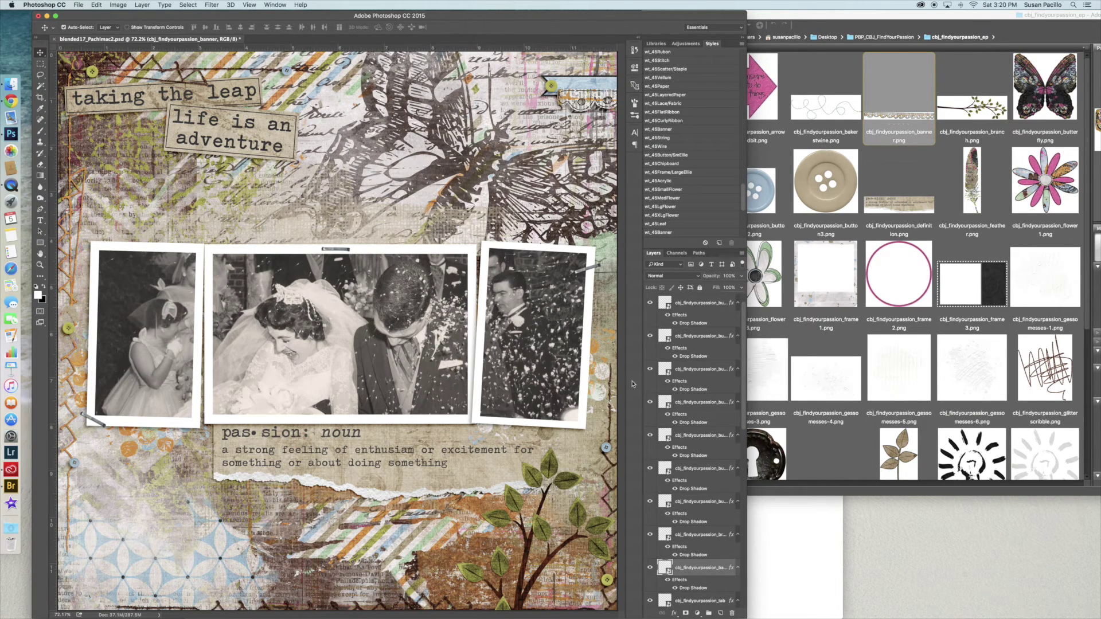
# Separate the banner's drop shadow onto its own layer, accepting the effects warning
pyautogui.scroll(-3, 706, 486)
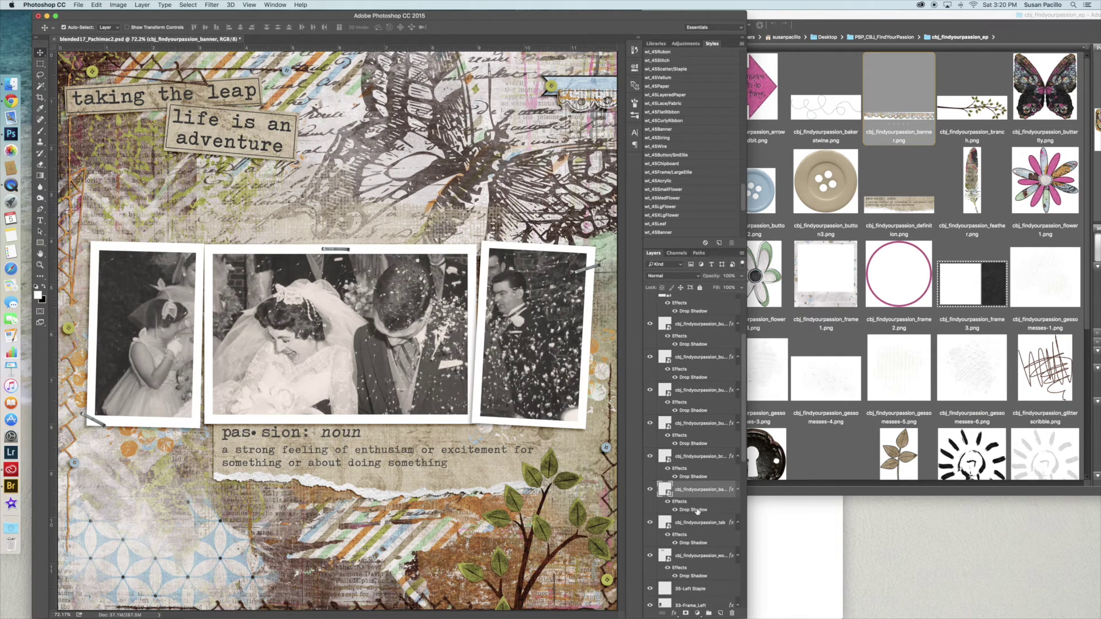
pyautogui.rightClick(697, 511)
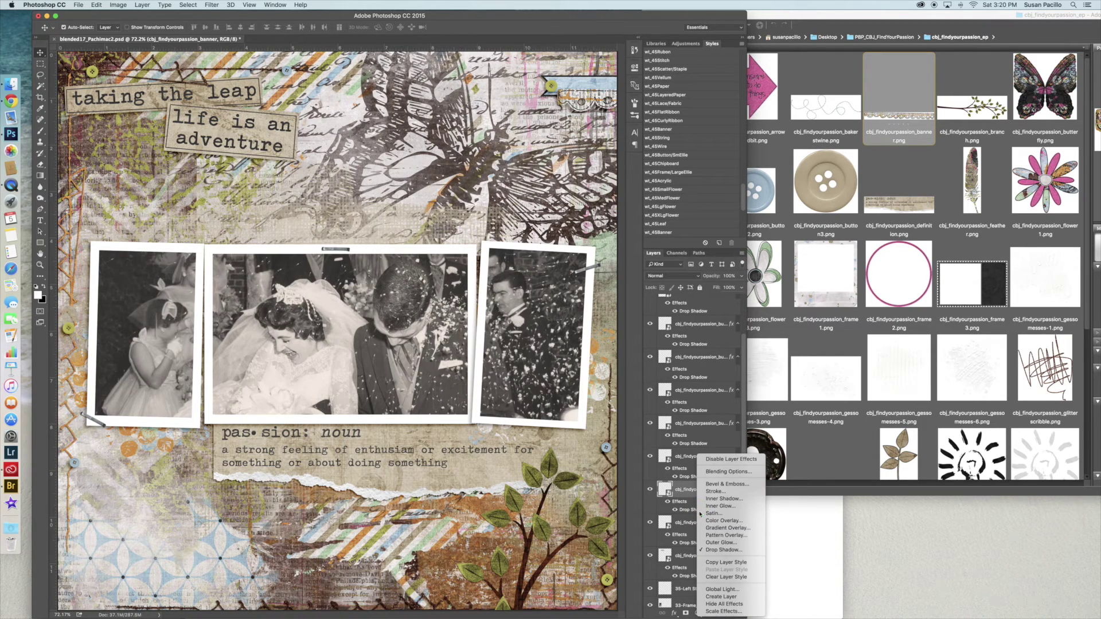
pyautogui.click(721, 597)
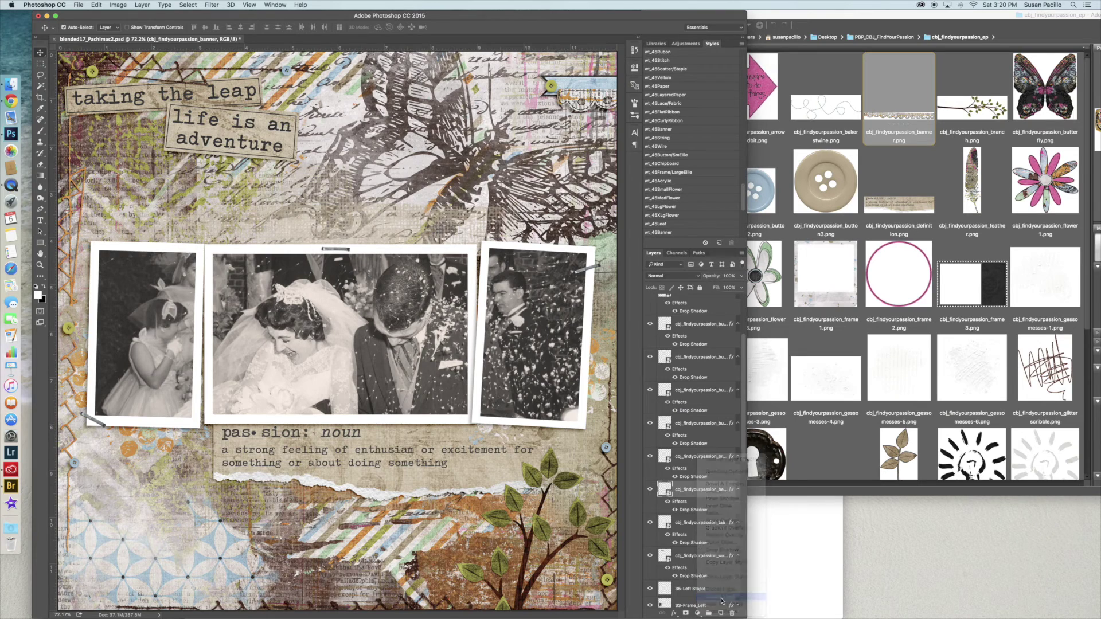
pyautogui.click(625, 201)
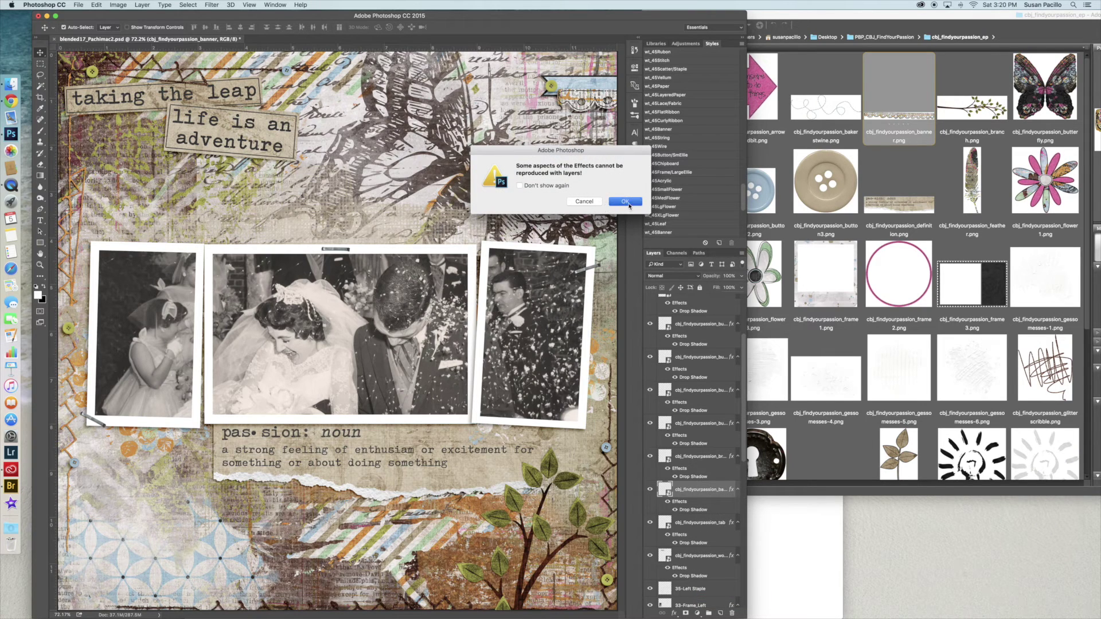
# Warp the banner's separated shadow layer so the shadow lifts unevenly around the banner's edges
pyautogui.click(701, 508)
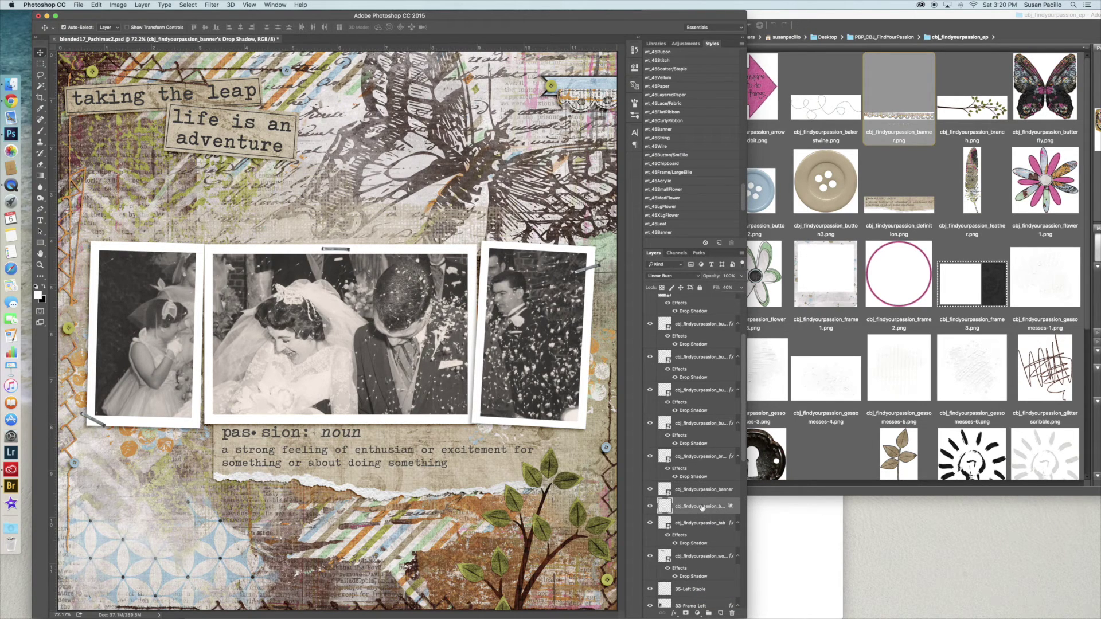
pyautogui.click(99, 6)
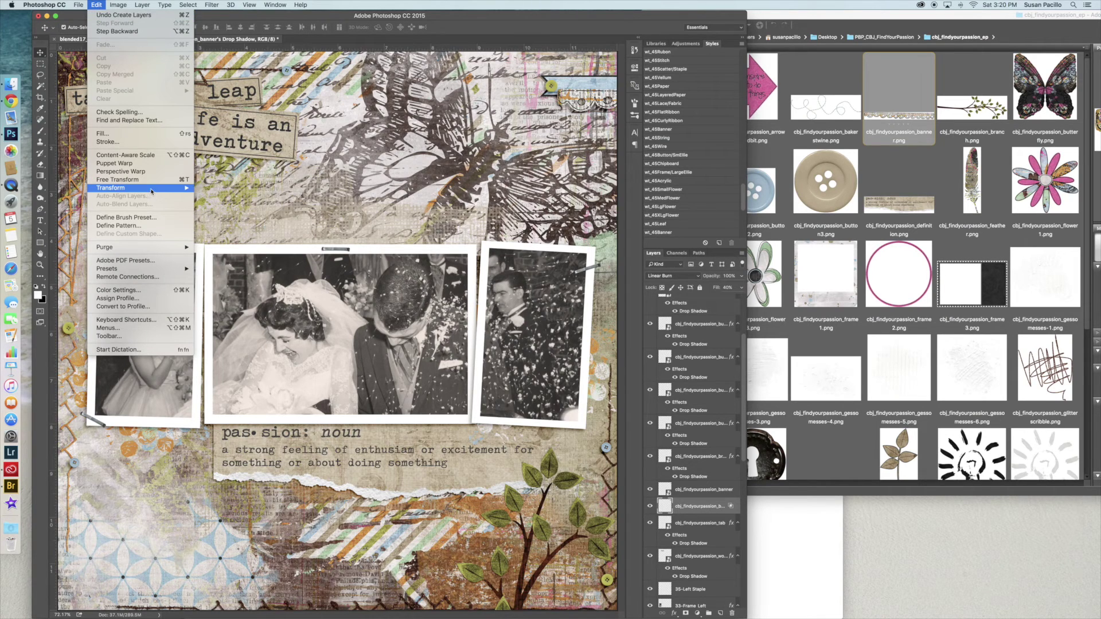
pyautogui.moveTo(151, 191)
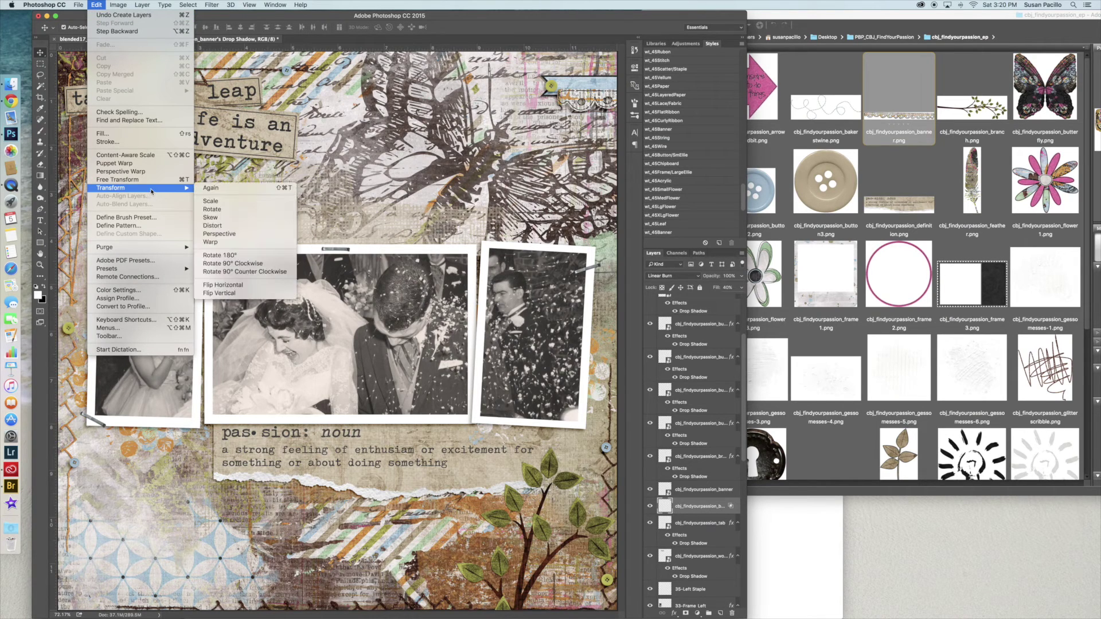
pyautogui.click(224, 243)
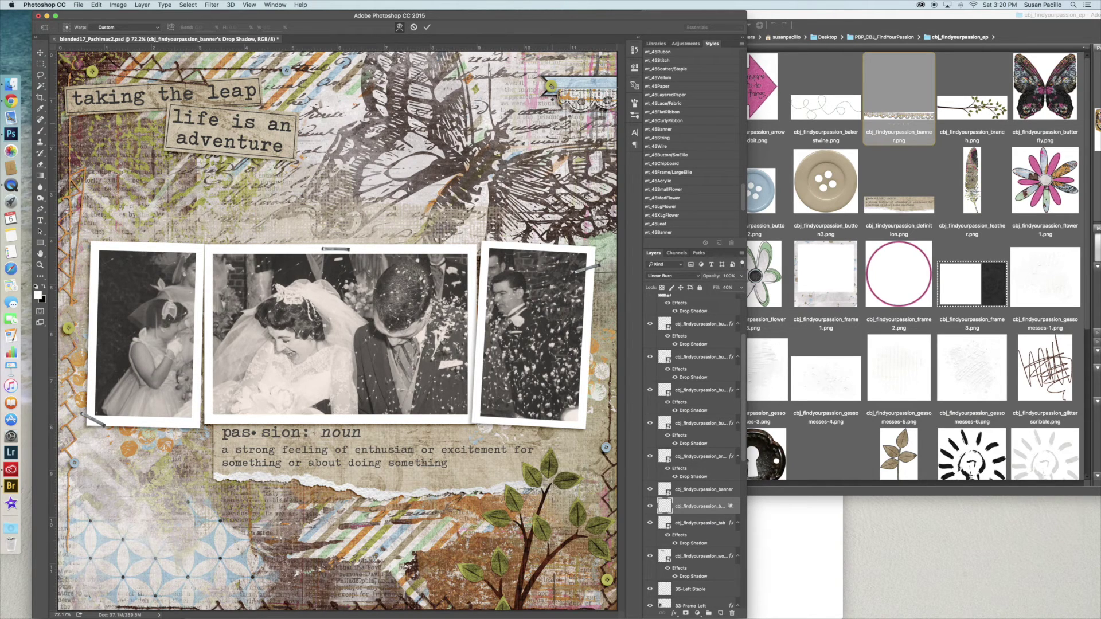
pyautogui.moveTo(553, 127); pyautogui.dragTo(564, 118)
pyautogui.moveTo(558, 125); pyautogui.dragTo(553, 101)
pyautogui.moveTo(589, 112); pyautogui.dragTo(590, 111)
pyautogui.moveTo(550, 86); pyautogui.dragTo(558, 92)
pyautogui.press('Return')
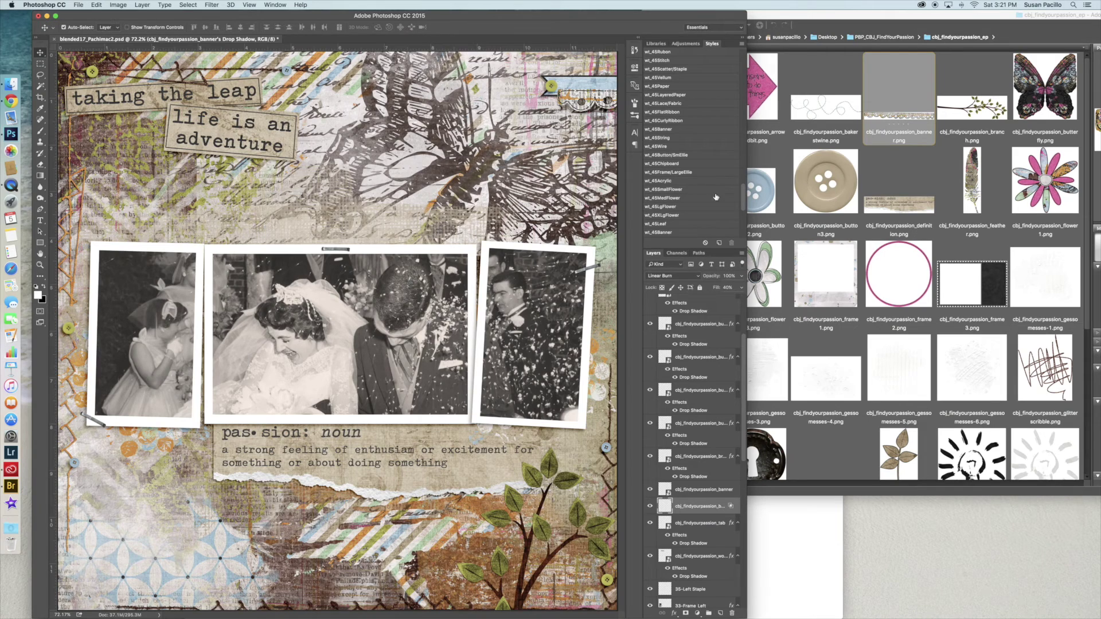
# Reposition the banner with its shadow layer, the blue tab and the green button as a cluster near the page's upper-right corner
pyautogui.moveTo(584, 90); pyautogui.dragTo(586, 94)
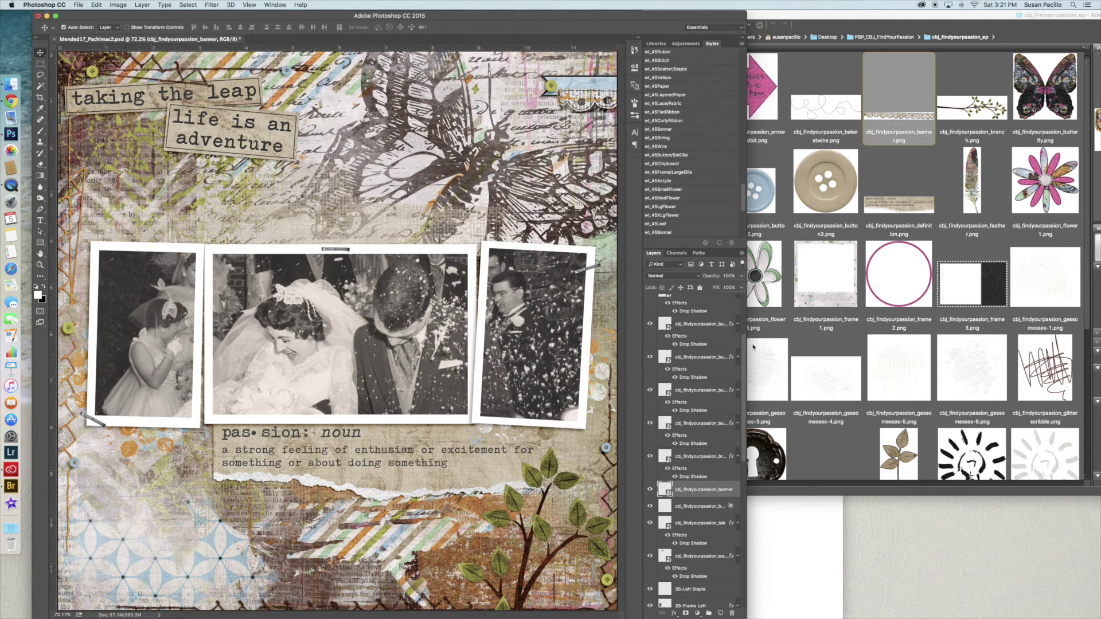
pyautogui.keyDown('shift'); pyautogui.click(711, 506); pyautogui.keyUp('shift')
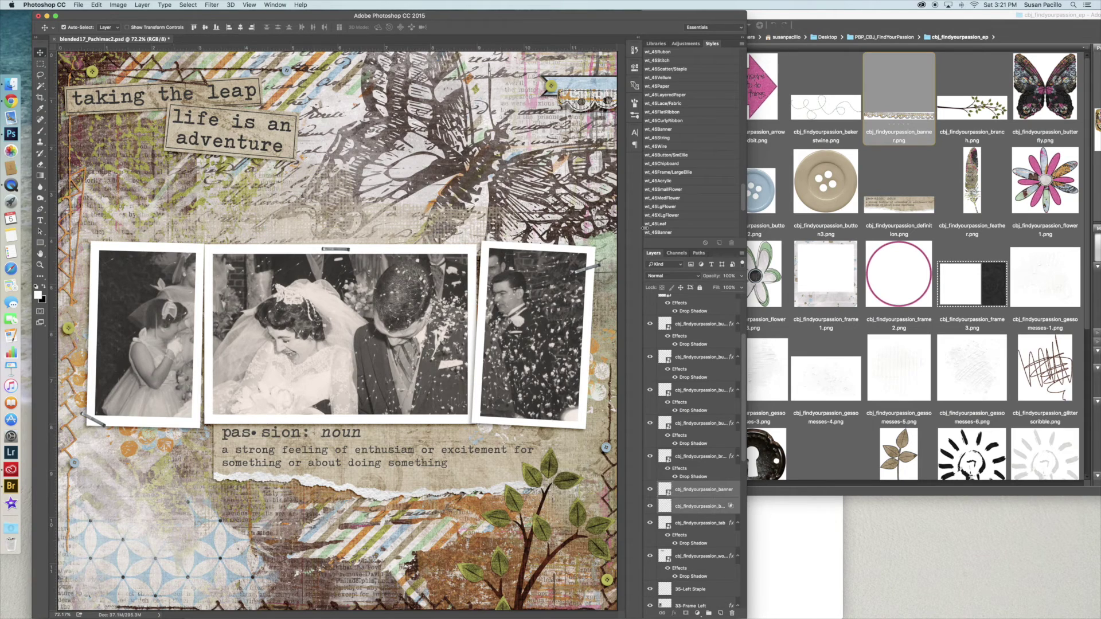
pyautogui.moveTo(590, 84)
pyautogui.mouseDown()
pyautogui.moveTo(590, 65)
pyautogui.moveTo(587, 88)
pyautogui.moveTo(552, 87)
pyautogui.moveTo(574, 92)
pyautogui.mouseUp()
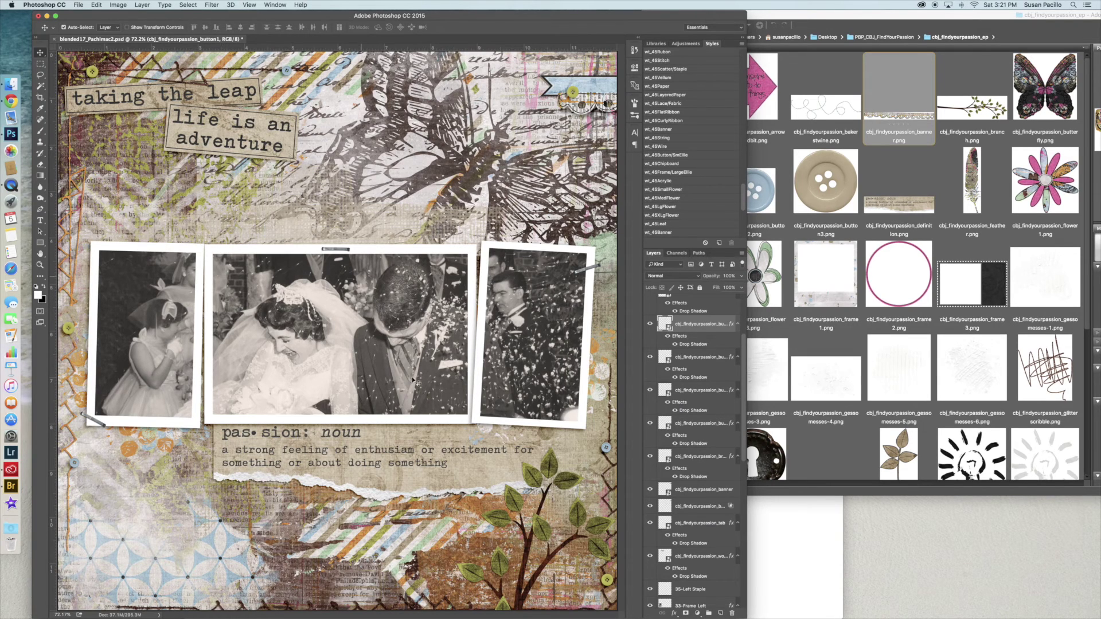
pyautogui.moveTo(606, 447); pyautogui.dragTo(600, 370)
pyautogui.moveTo(567, 109); pyautogui.dragTo(582, 102)
# Place cbj_findyourpassion_button3 from Bridge, shrink it onto the blue tab, and apply the wt_45Button/SmEllie style
pyautogui.click(857, 195)
pyautogui.moveTo(848, 189); pyautogui.dragTo(344, 334)
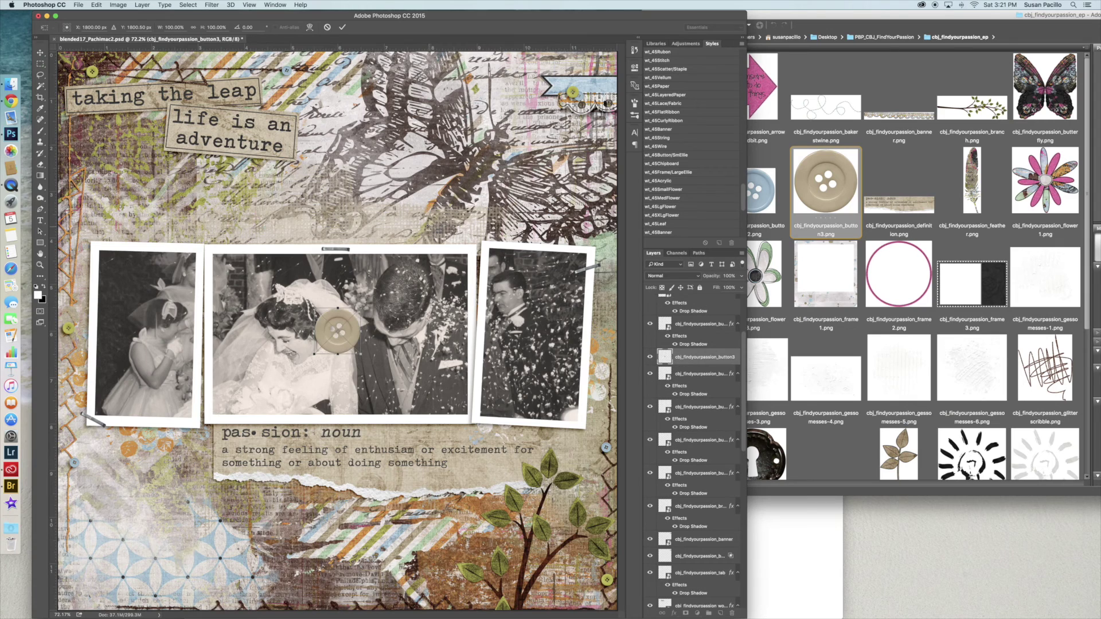
pyautogui.moveTo(313, 355); pyautogui.dragTo(591, 81)
pyautogui.press('Return')
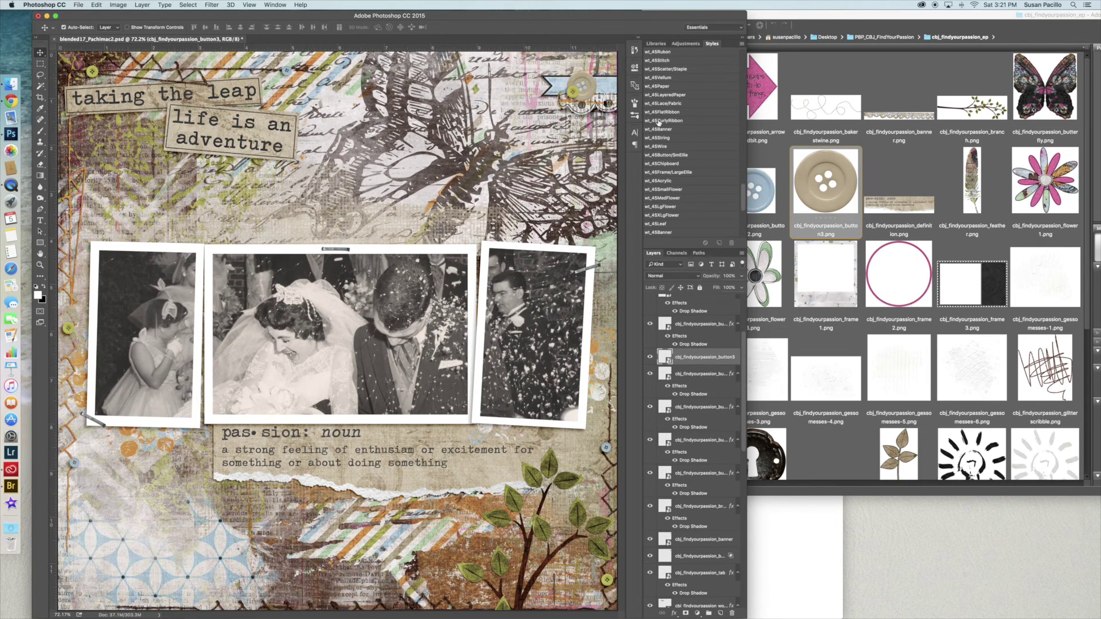
pyautogui.click(667, 154)
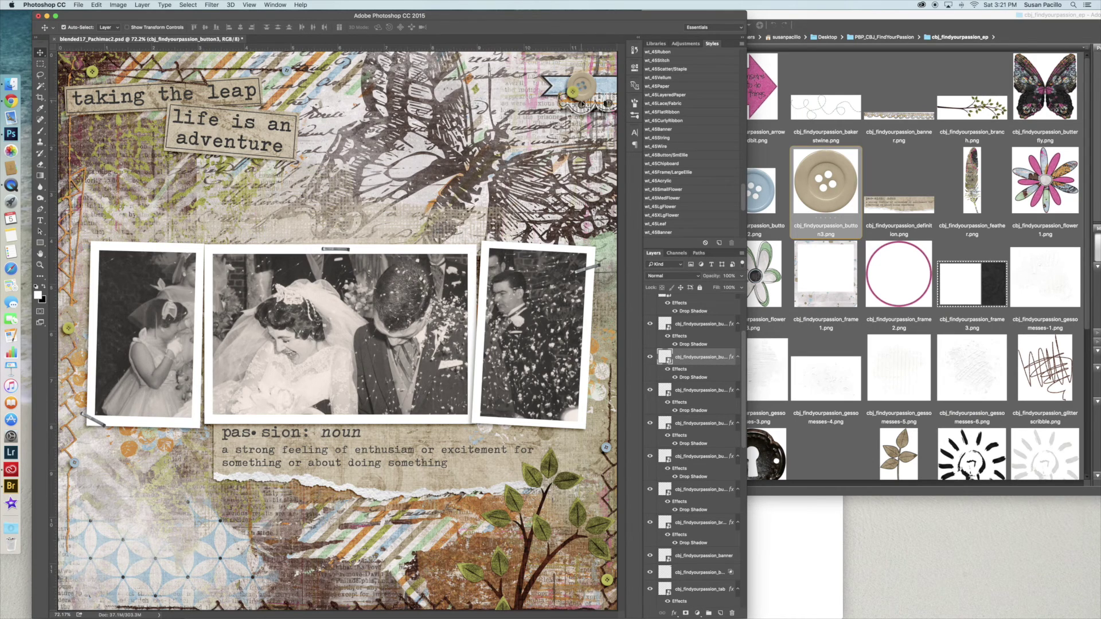
# Move the tan button's layer beneath the blue button layers and scale the button down to about 61%
pyautogui.moveTo(718, 360); pyautogui.dragTo(712, 450)
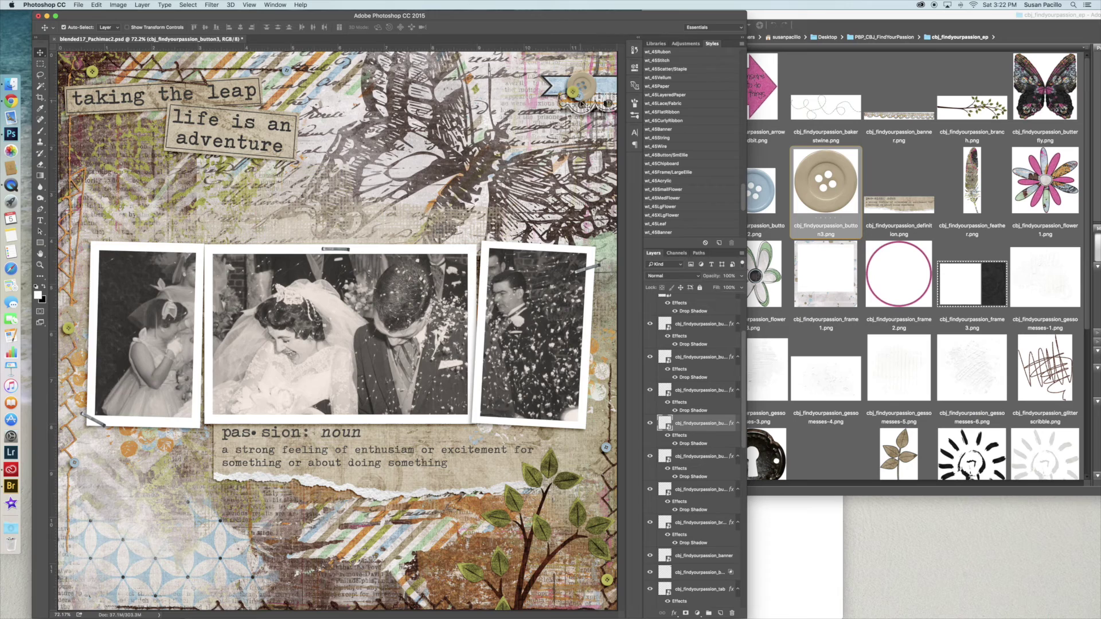
pyautogui.moveTo(585, 103); pyautogui.dragTo(584, 98)
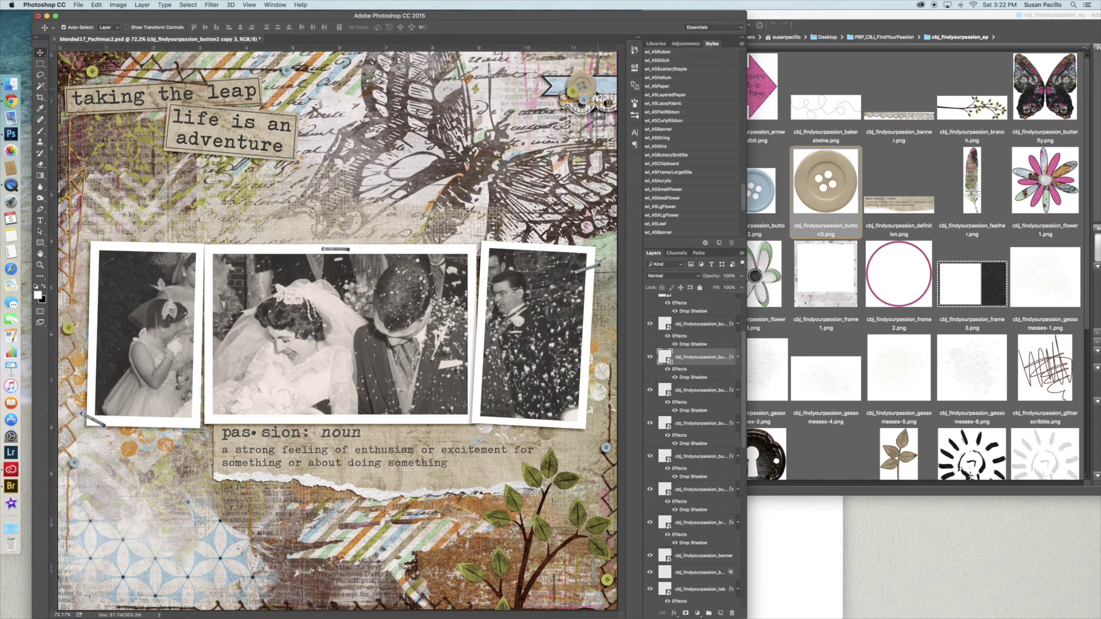
pyautogui.hotkey('ctrl', 'z')
pyautogui.hotkey('ctrl', 't')
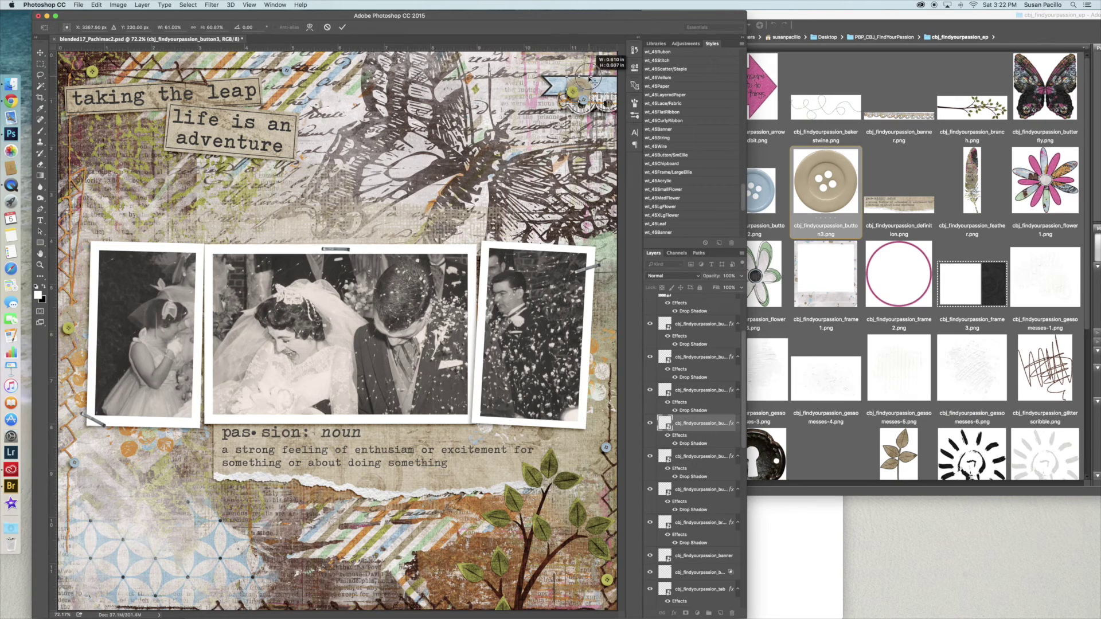
pyautogui.press('Return')
# Arrange the green and tan buttons in an overlapping cluster where the blue tab meets the banner
pyautogui.moveTo(585, 87)
pyautogui.mouseDown()
pyautogui.moveTo(613, 72)
pyautogui.moveTo(572, 91)
pyautogui.mouseUp()
pyautogui.click(572, 91)
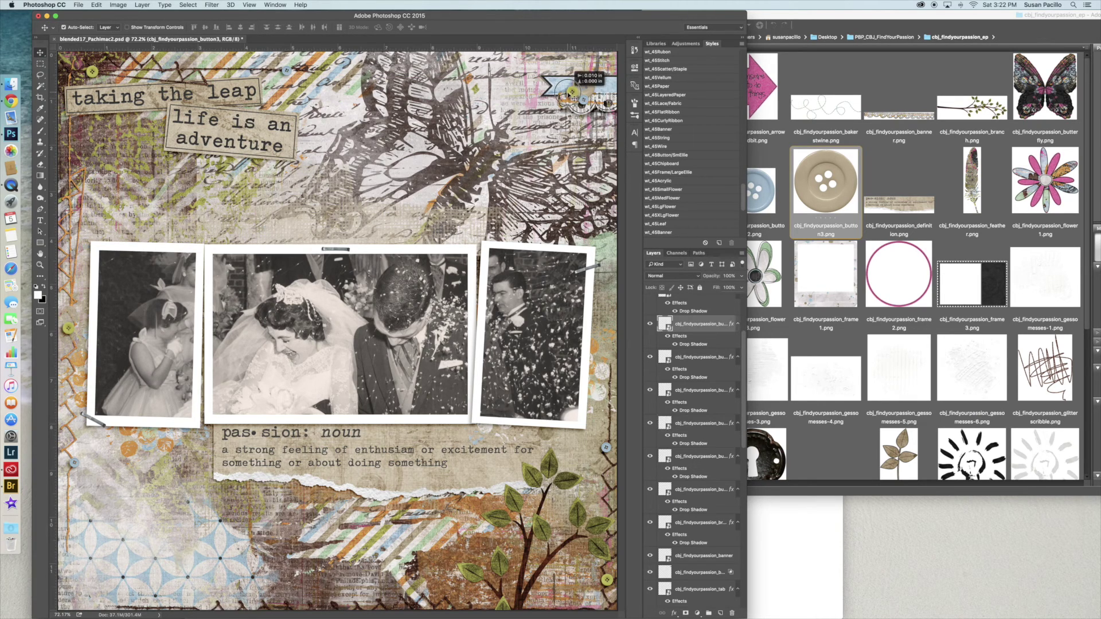
pyautogui.click(583, 100)
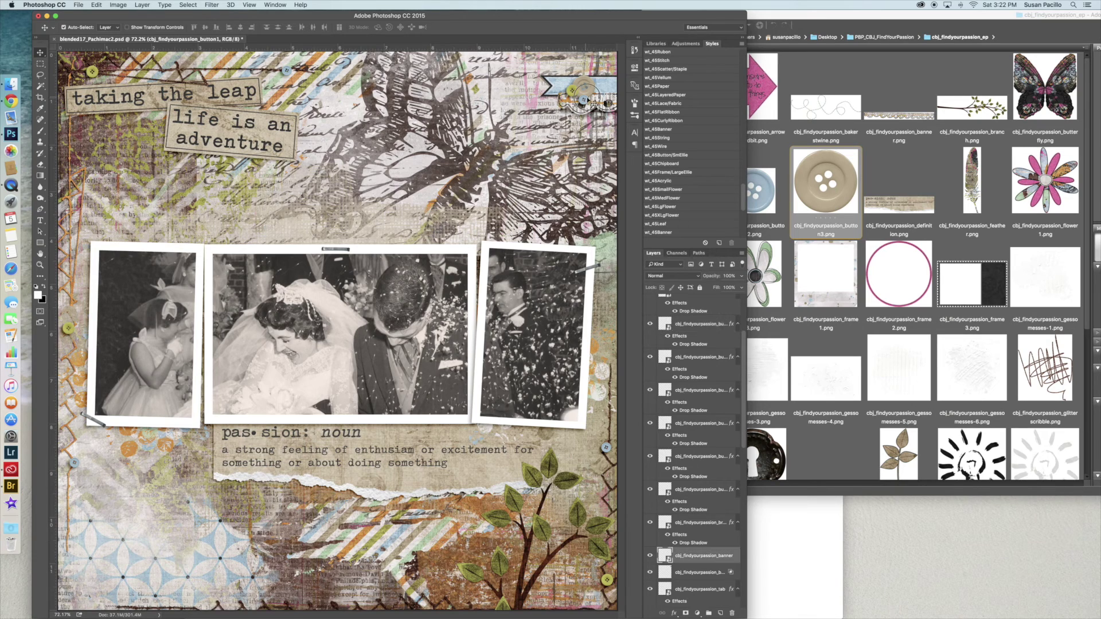
pyautogui.click(583, 99)
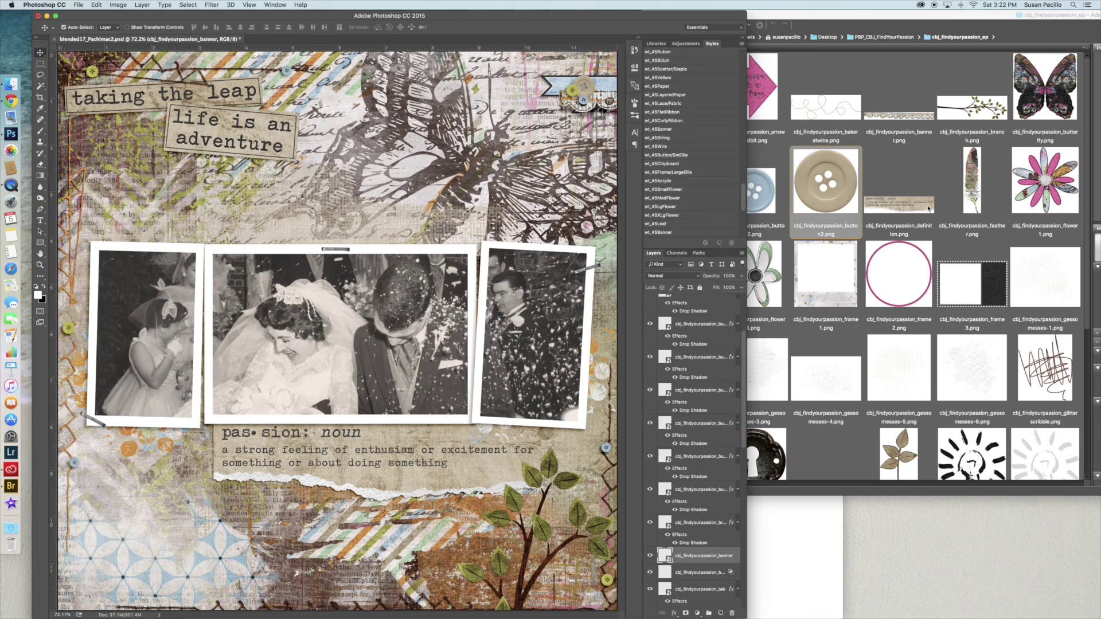
# Place cbj_findyourpassion_wordbit1 from Bridge above the banner layer and scale it down to about 32%
pyautogui.click(924, 186)
pyautogui.scroll(-5, 759, 328)
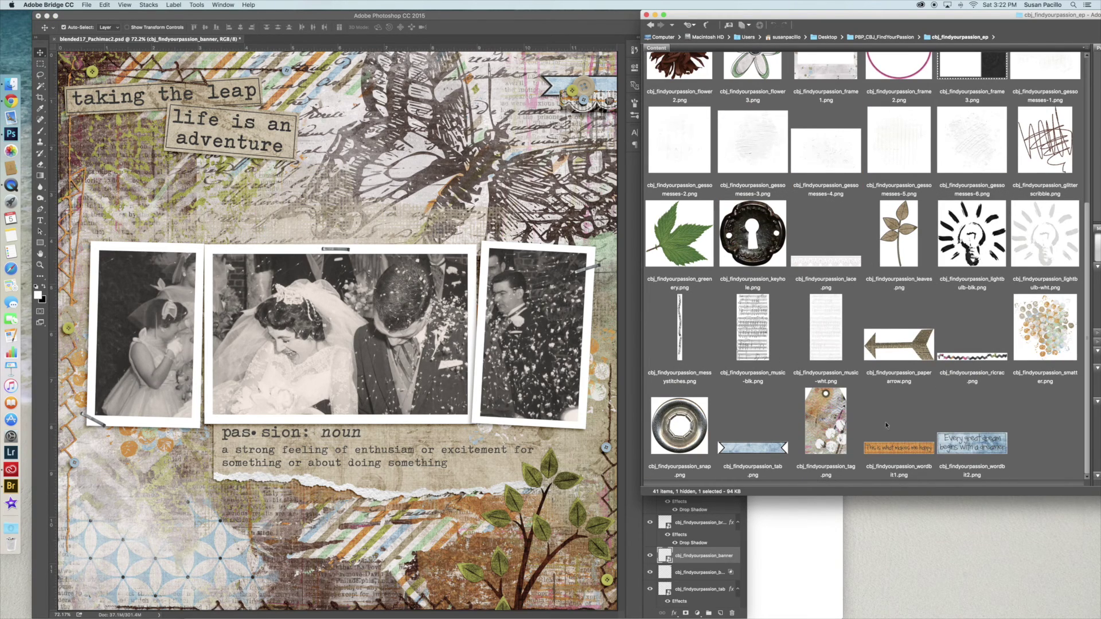
pyautogui.click(910, 445)
pyautogui.doubleClick(909, 450)
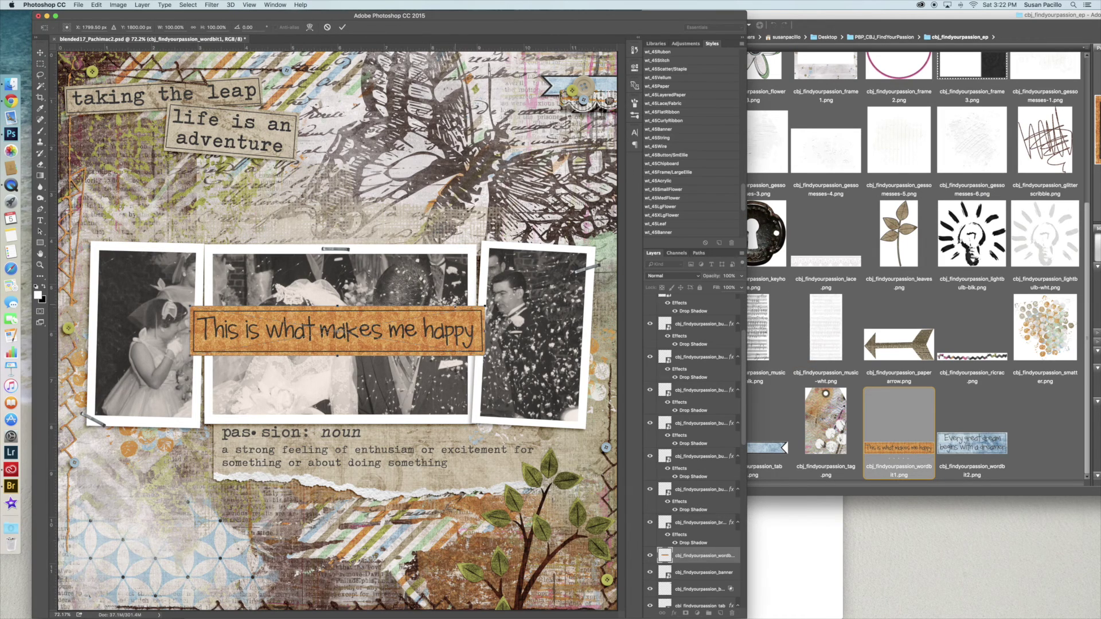
pyautogui.moveTo(190, 356); pyautogui.dragTo(385, 291)
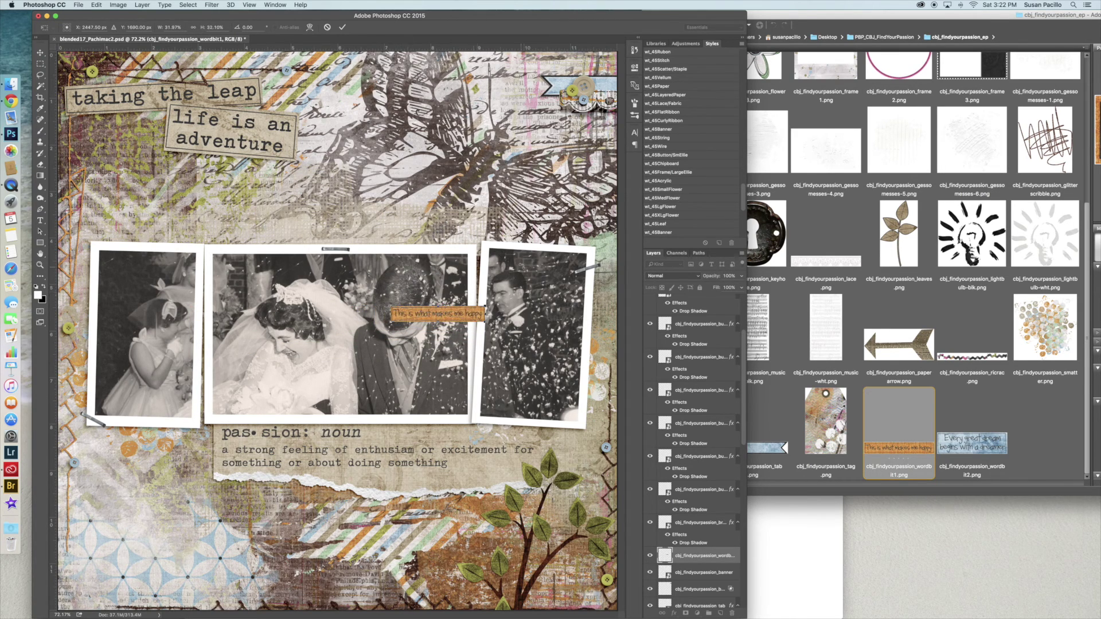
pyautogui.press('Return')
# Move the orange word strip partly off the page's right edge above the blue tab and apply the wt_45Vellum style
pyautogui.moveTo(450, 317); pyautogui.dragTo(587, 75)
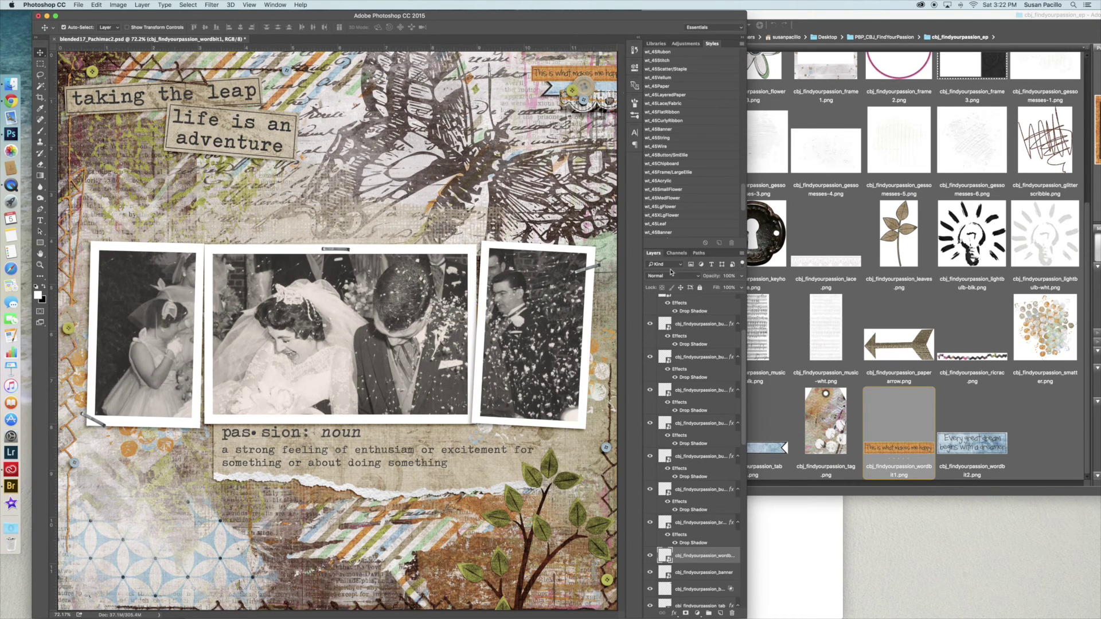
pyautogui.click(663, 79)
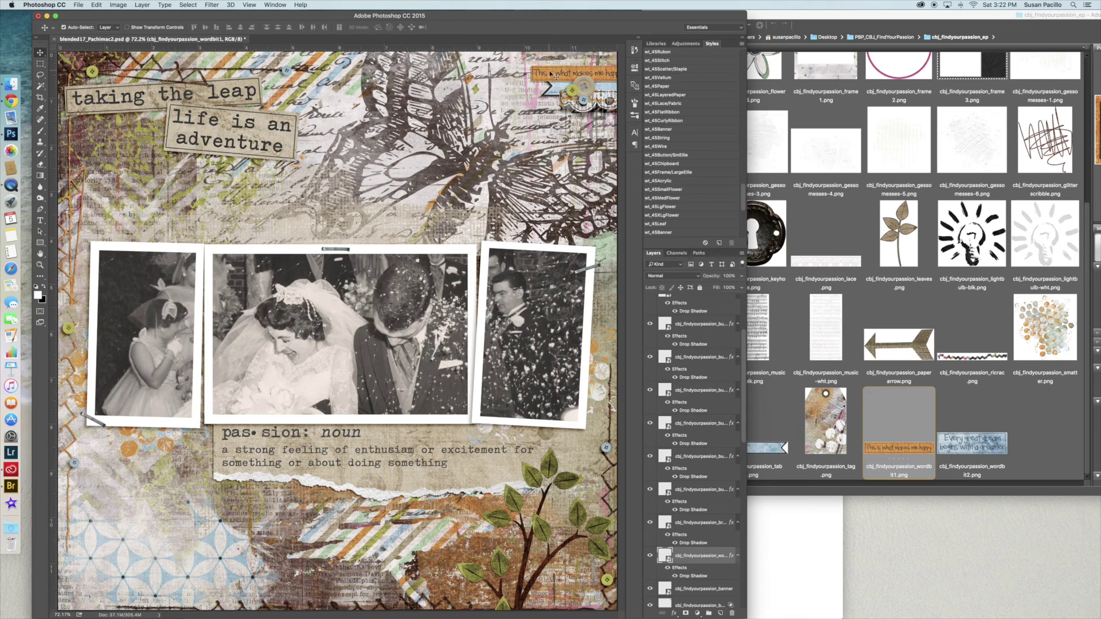
pyautogui.moveTo(551, 73); pyautogui.dragTo(551, 71)
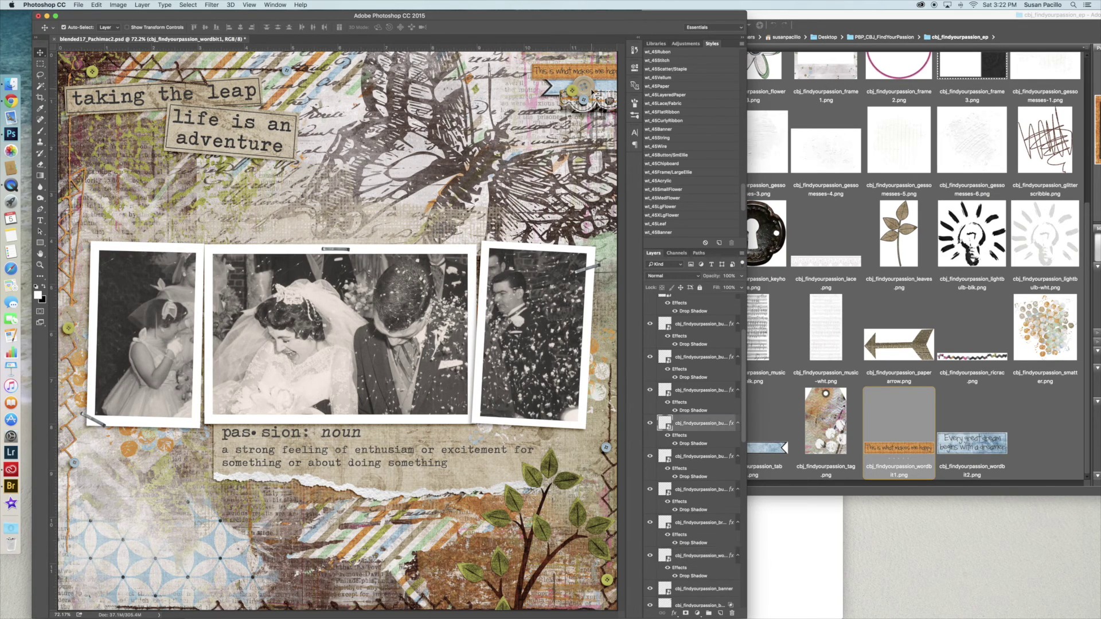
# Rearrange the buttons, orange word strip and blue tab, with the green button beneath the strip's left end
pyautogui.click(585, 89)
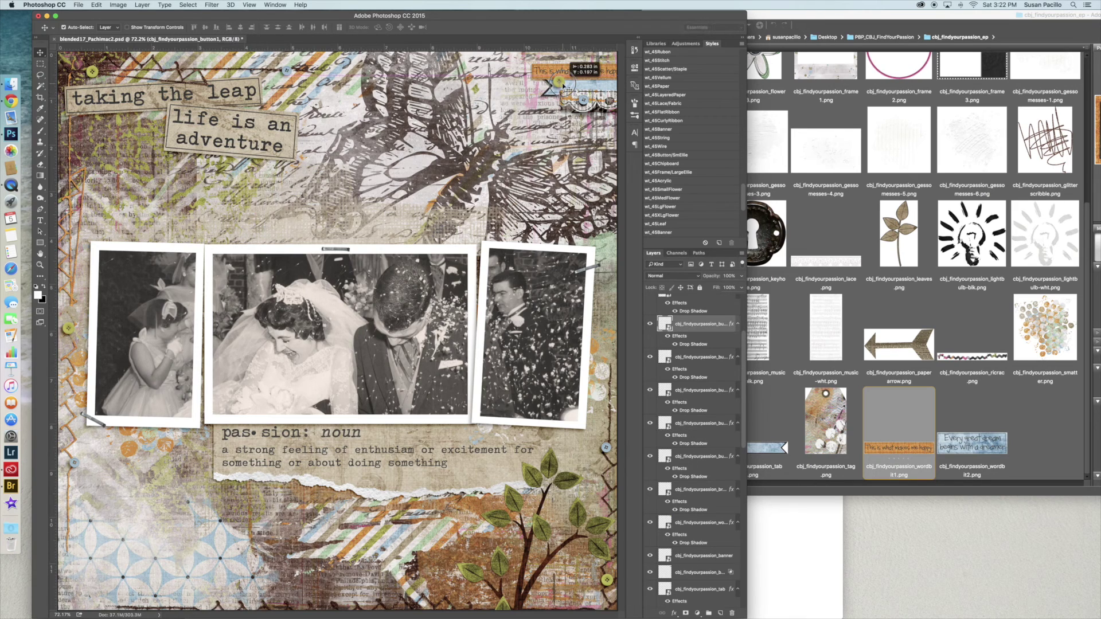
pyautogui.click(583, 100)
pyautogui.moveTo(583, 101)
pyautogui.mouseDown()
pyautogui.moveTo(571, 85)
pyautogui.moveTo(612, 85)
pyautogui.moveTo(548, 84)
pyautogui.moveTo(582, 81)
pyautogui.mouseUp()
pyautogui.click(584, 80)
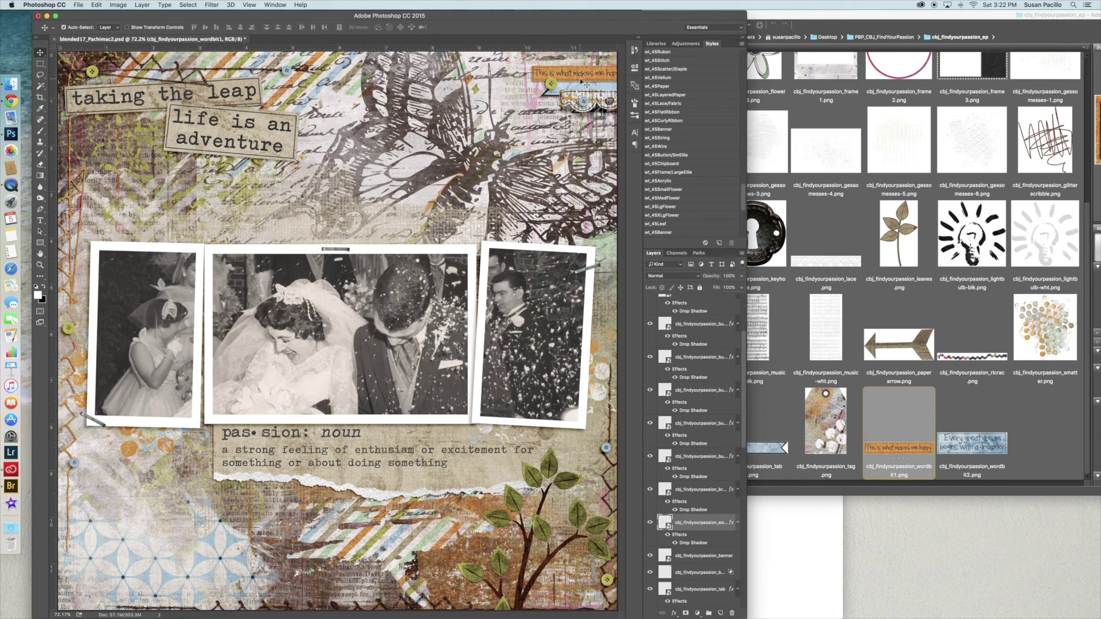
pyautogui.click(576, 90)
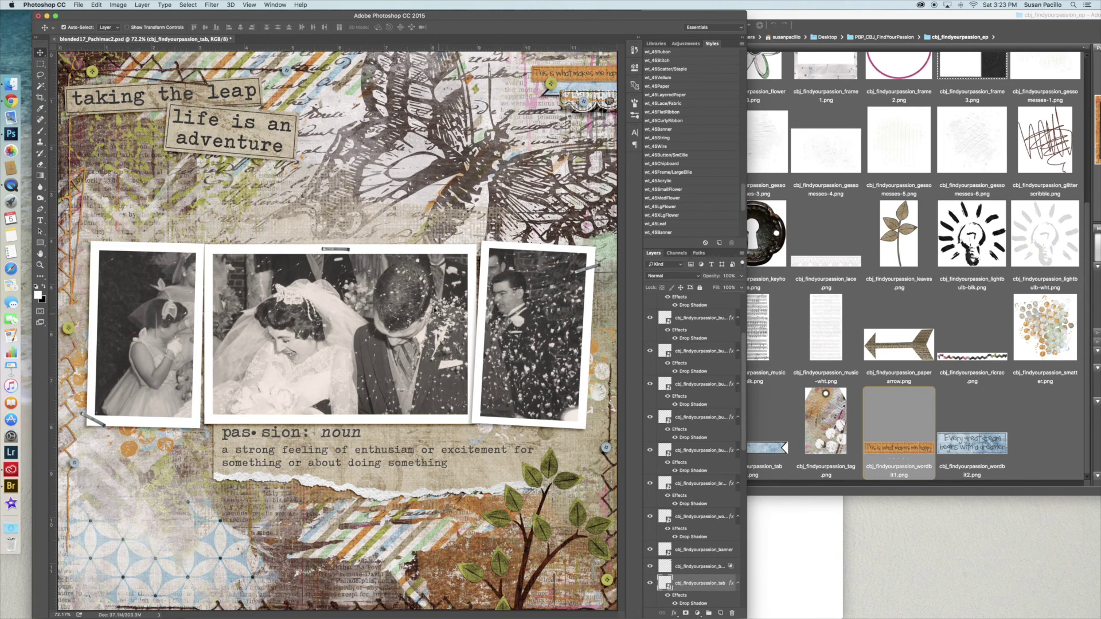
# Move the "taking the leap" and "life is an adventure" word strips together down toward the photos
pyautogui.click(151, 96)
pyautogui.press('super+shift+bracketright')
pyautogui.moveTo(194, 121); pyautogui.dragTo(192, 162)
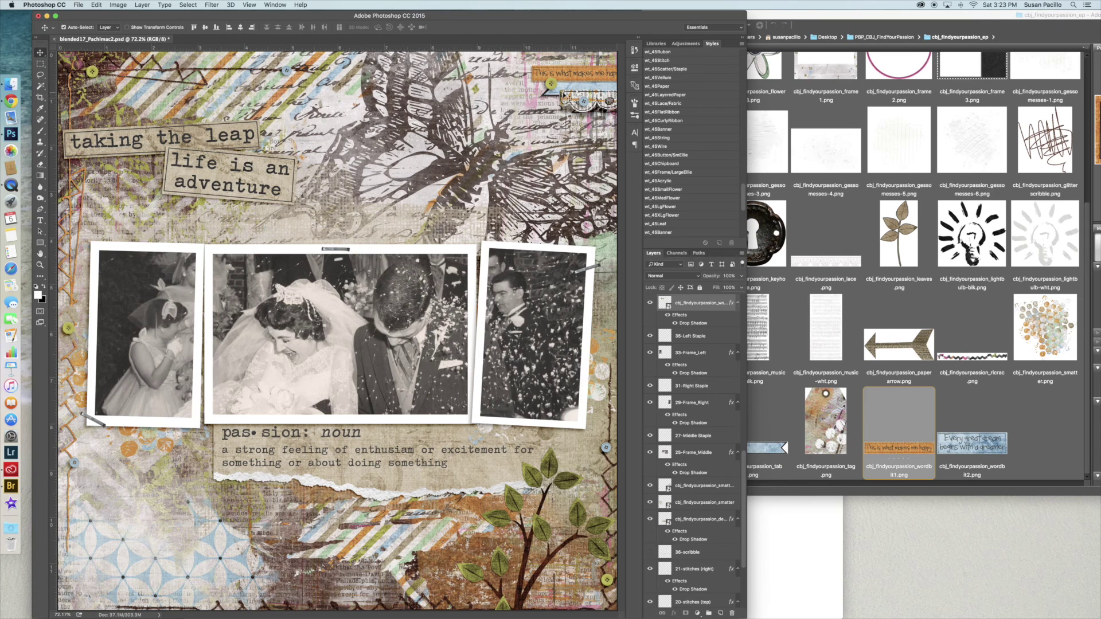
# Undo the accidental shift of the 23-Mask copy background layer and save the document
pyautogui.moveTo(294, 161); pyautogui.dragTo(215, 180)
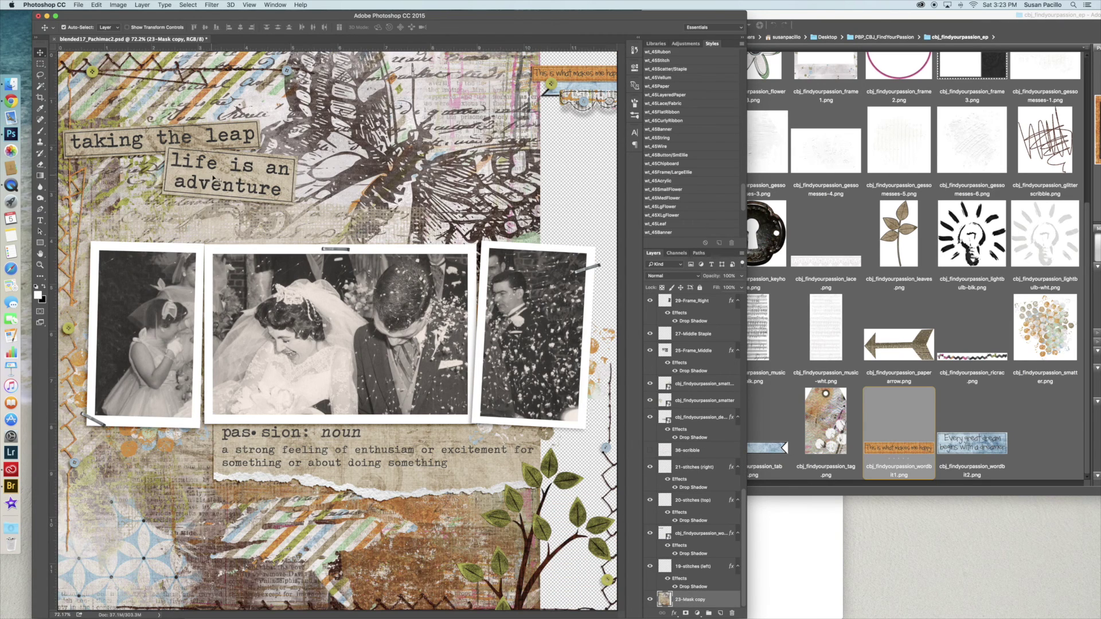
pyautogui.press('super+z')
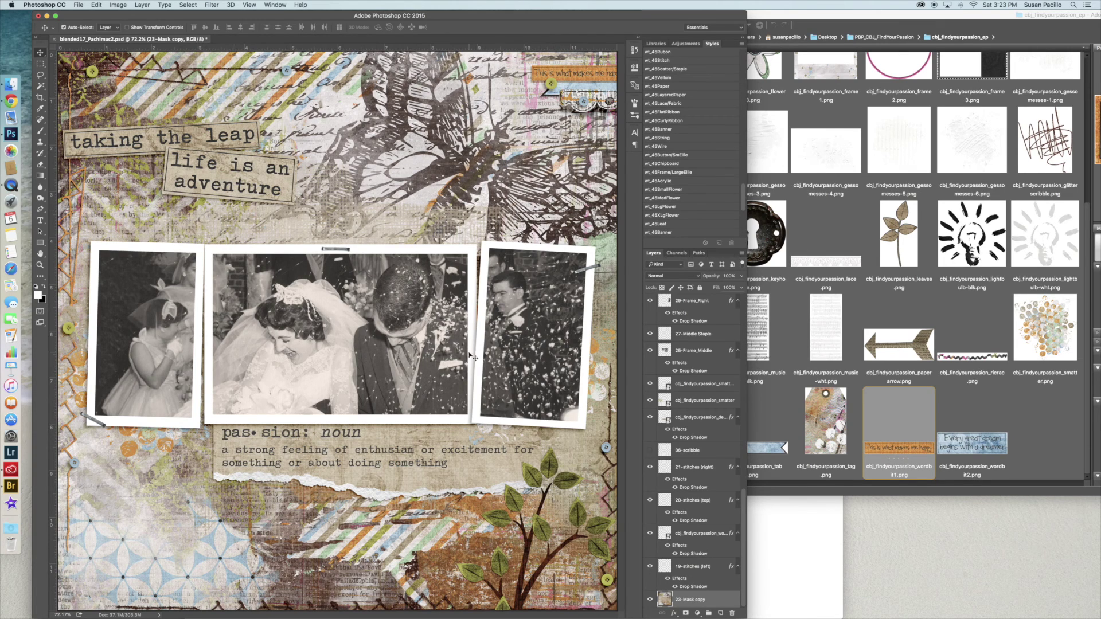
pyautogui.keyDown('super'); pyautogui.click(467, 470); pyautogui.keyUp('super')
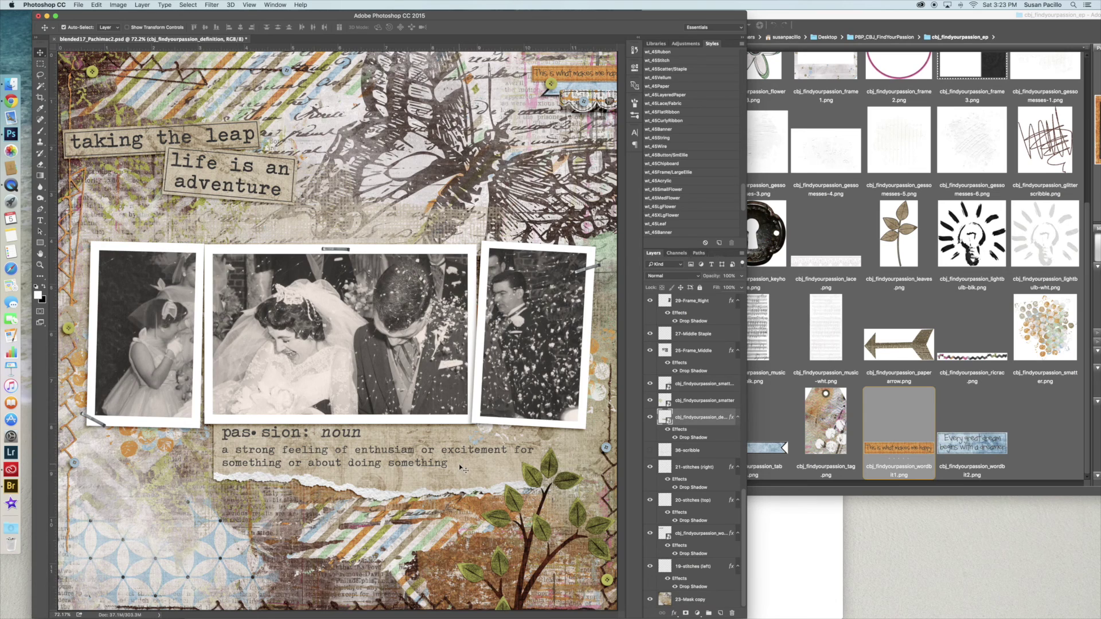
pyautogui.press('super+s')
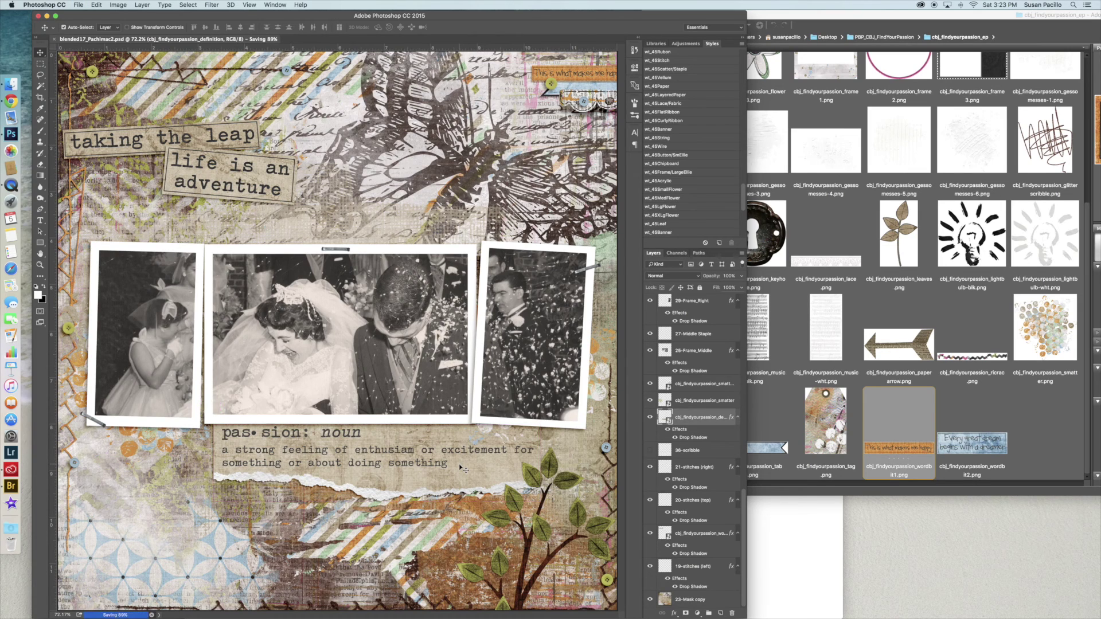